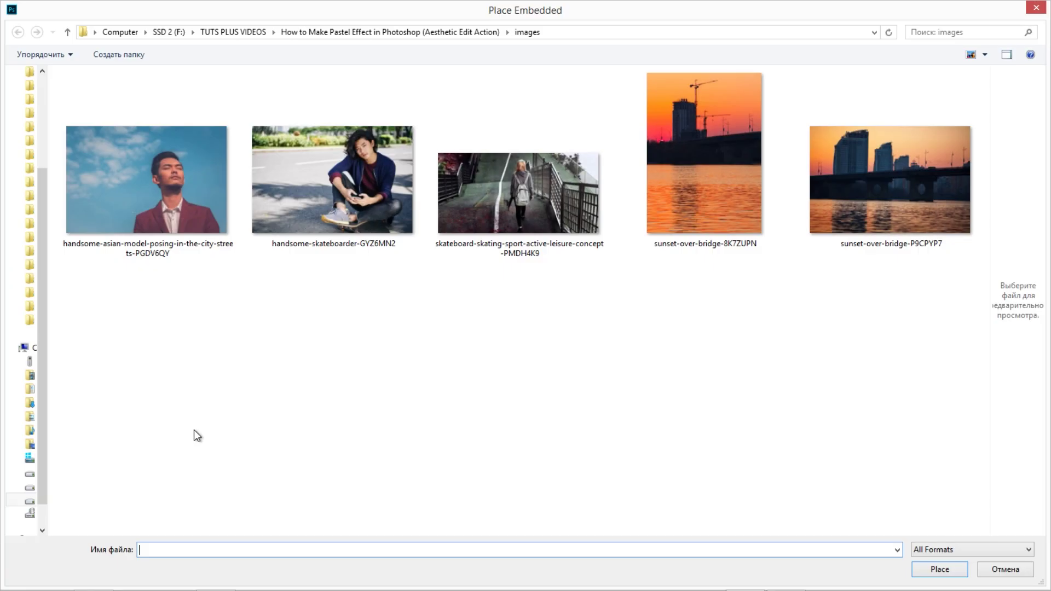
- Place the handsome-asian-model-posing-in-the-city-streets-PGDV6QY photo as an embedded image and scale it to about 33% to cover the canvas
{"action": "left_click", "coordinate": [180, 214]}
{"action": "double_click", "coordinate": [181, 215]}
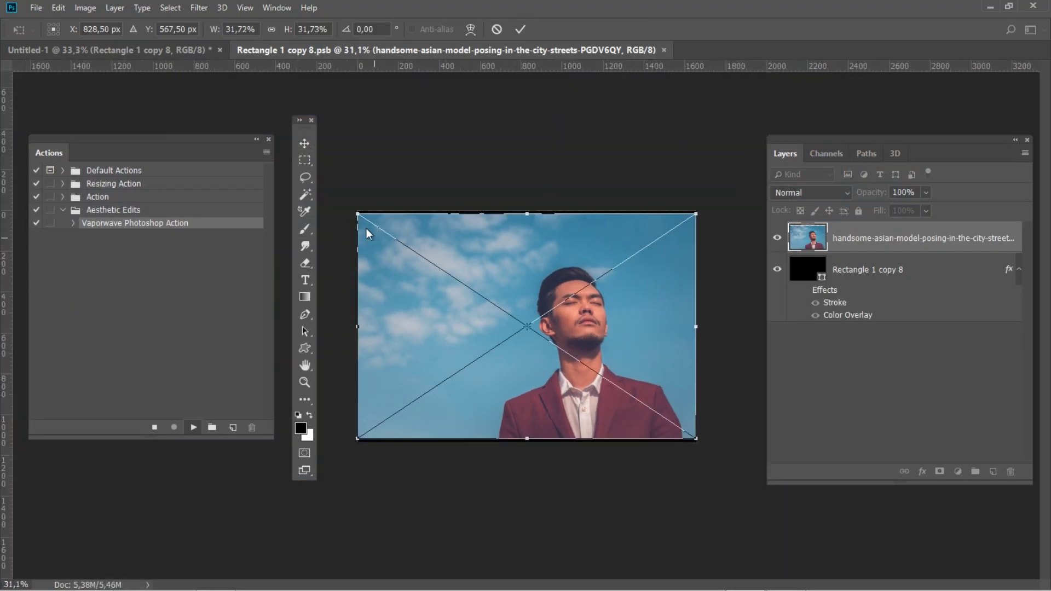
{"action": "left_click_drag", "start_coordinate": [700, 437], "coordinate": [708, 444]}
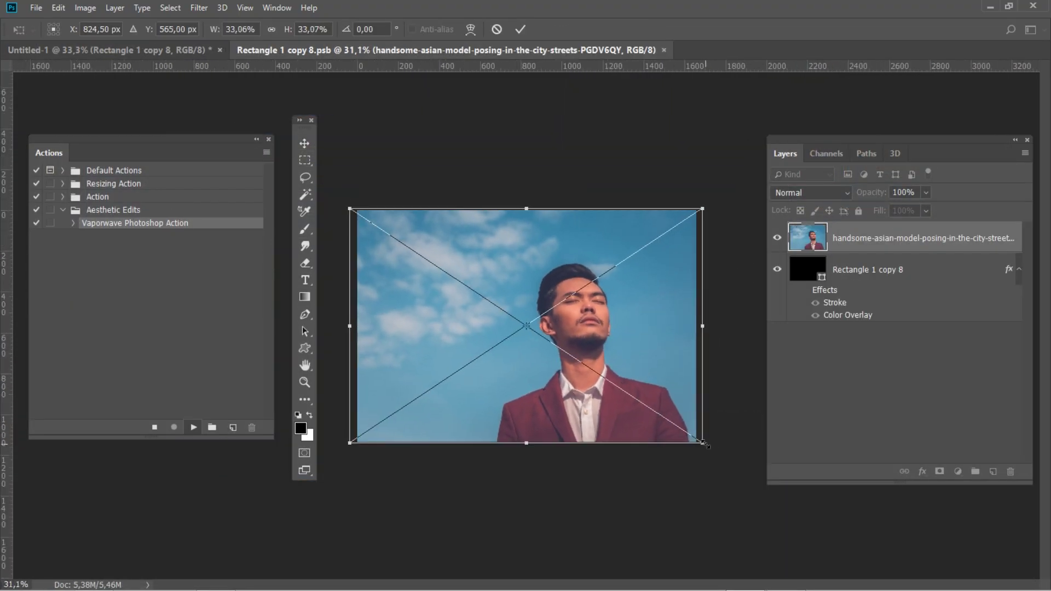
{"action": "left_click", "coordinate": [519, 29]}
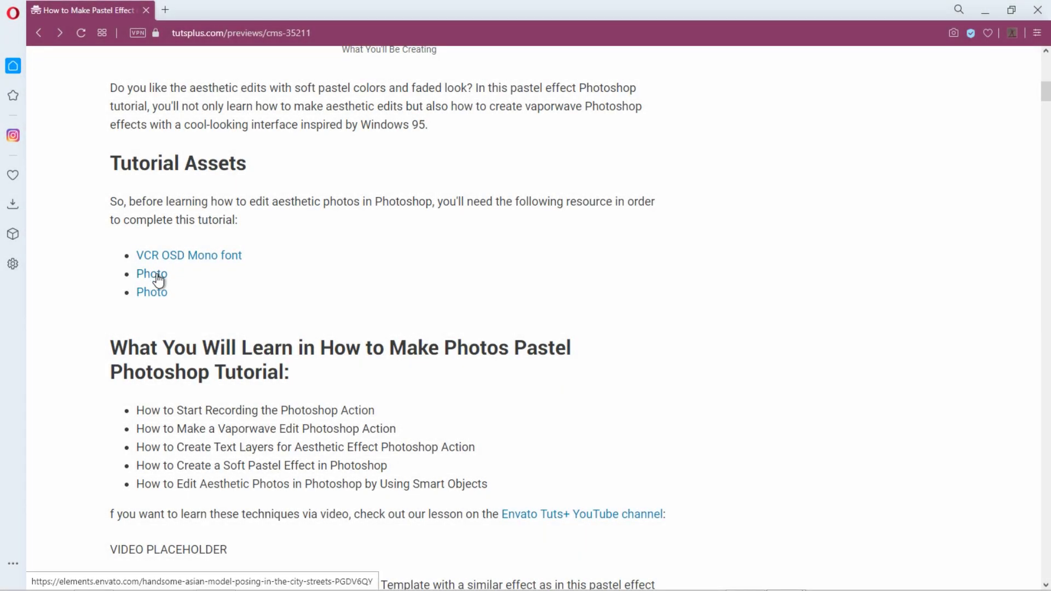
- In the browser tutorial page, open the VCR OSD Mono font link and both Photo links in separate background tabs
{"action": "middle_click", "coordinate": [162, 261]}
{"action": "middle_click", "coordinate": [157, 276]}
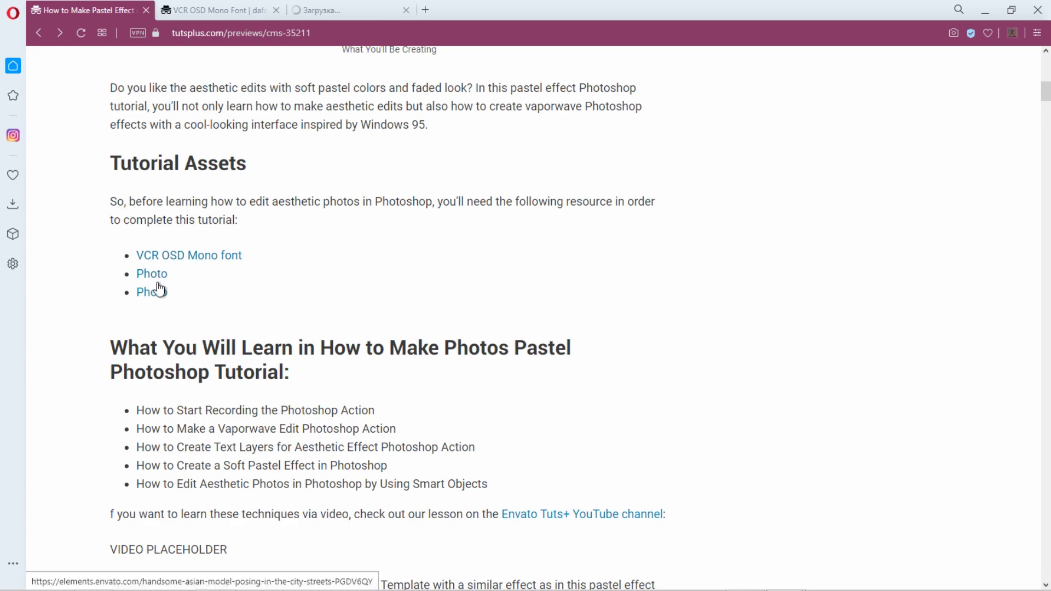
{"action": "middle_click", "coordinate": [158, 294]}
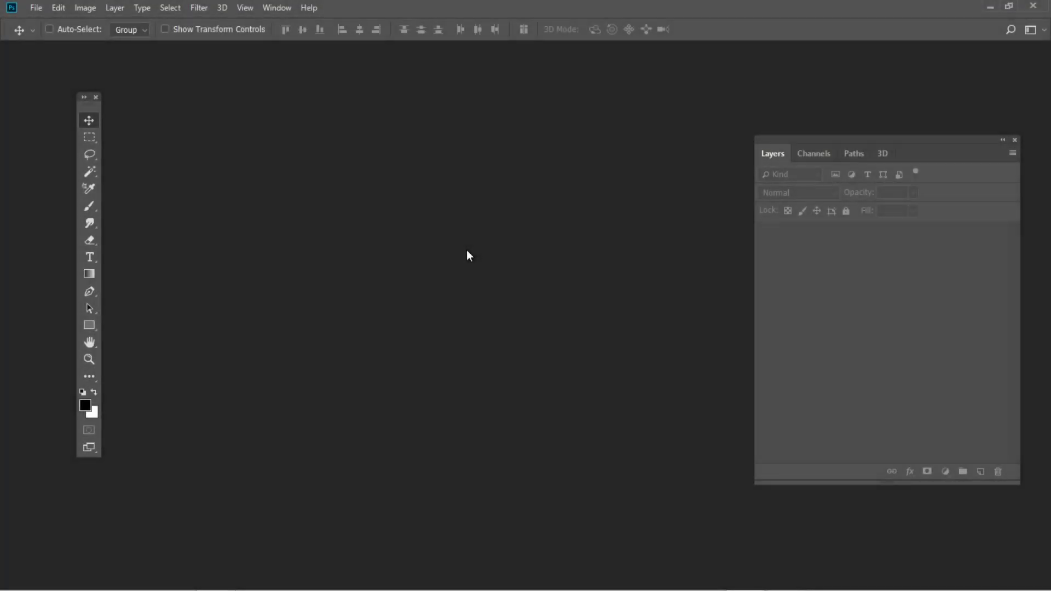
- In Photoshop, show the Actions list and create a new action set named Aesthetic Edits
{"action": "left_click", "coordinate": [284, 9]}
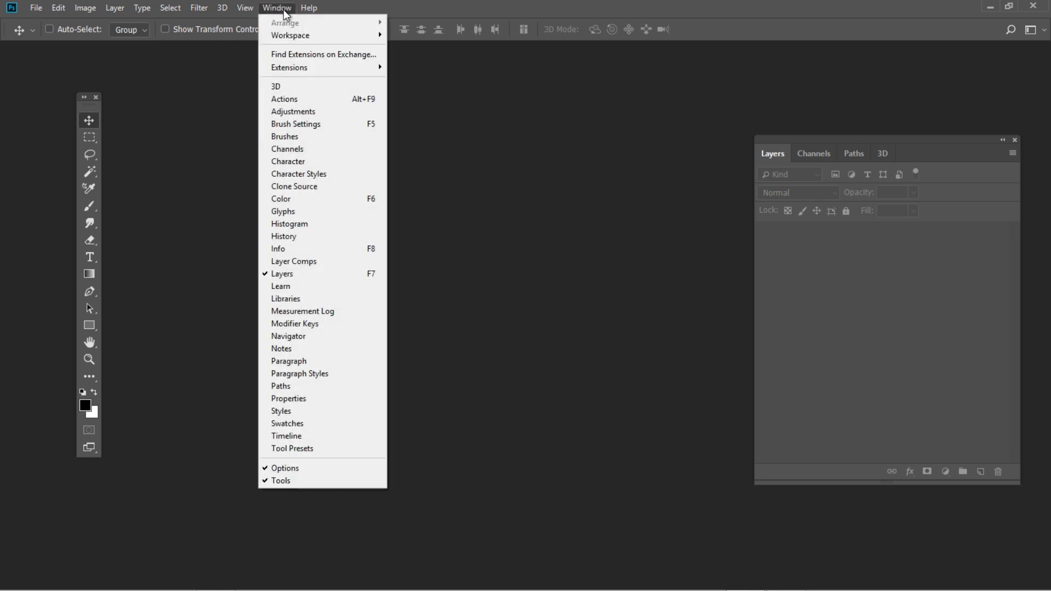
{"action": "left_click", "coordinate": [362, 100]}
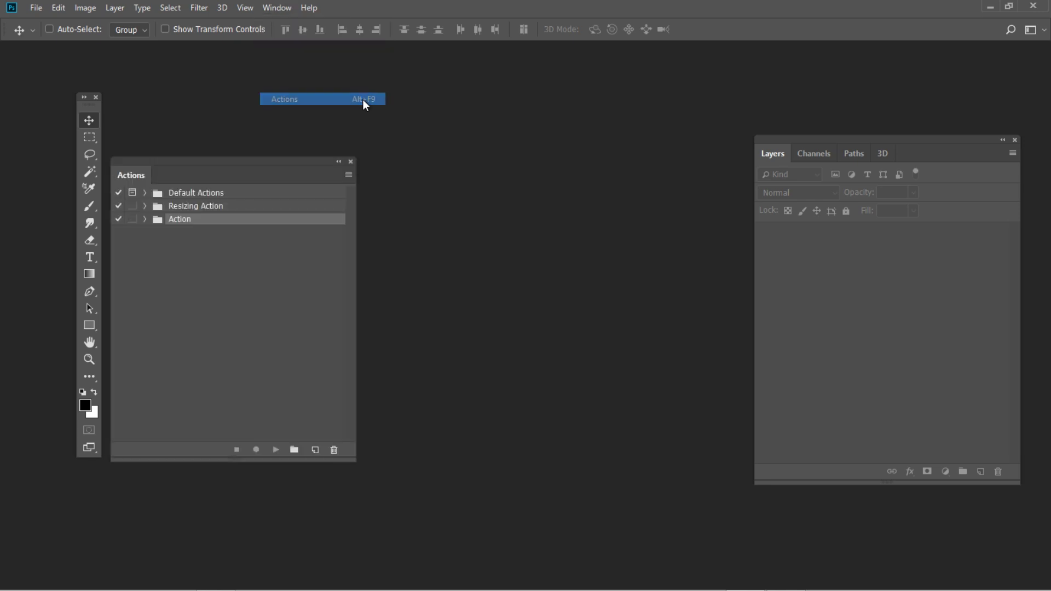
{"action": "left_click", "coordinate": [294, 450]}
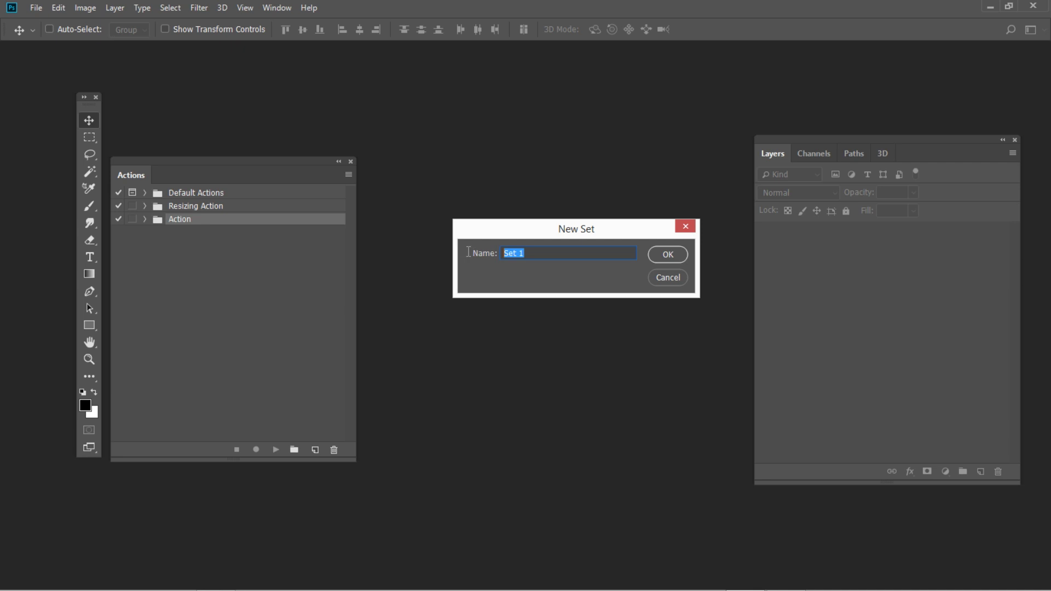
{"action": "type", "text": "Aesthetic"}
{"action": "left_click", "coordinate": [675, 255]}
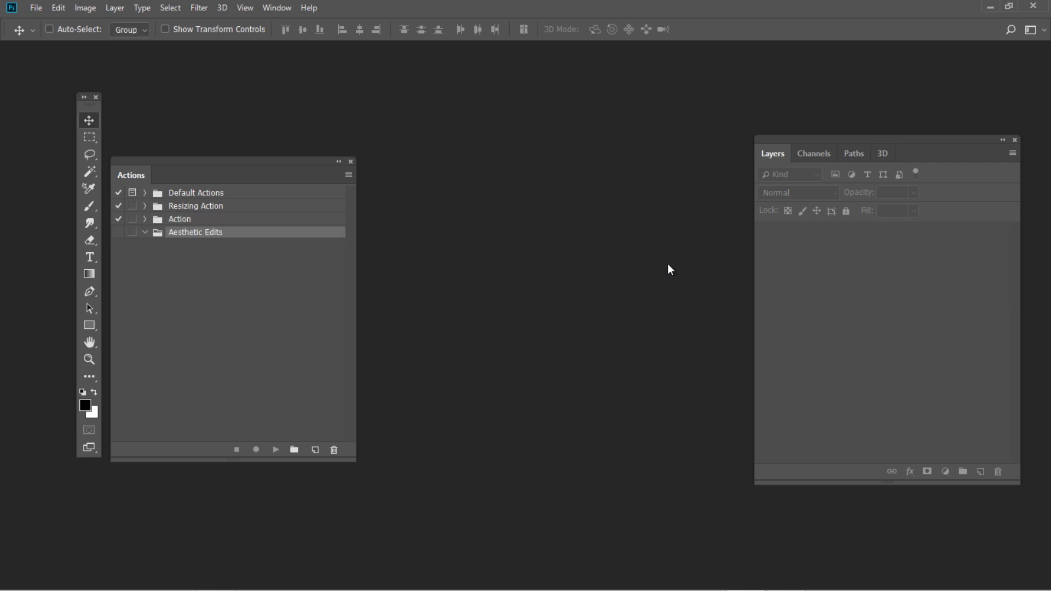
- Create an action named Vaporwave Photoshop Action in the Aesthetic Edits set and start recording it
{"action": "left_click", "coordinate": [315, 449]}
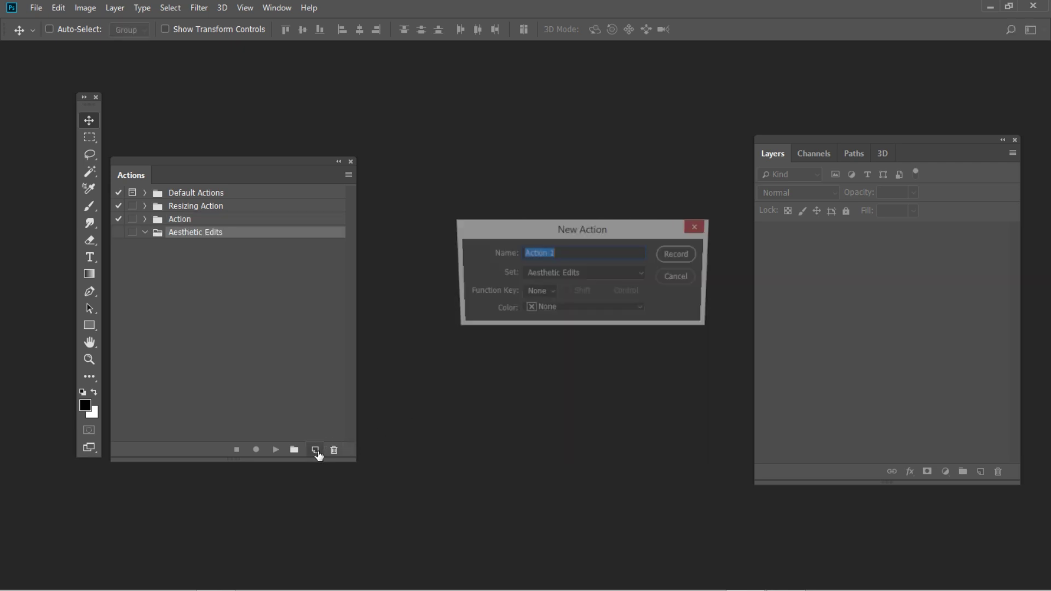
{"action": "type", "text": "V"}
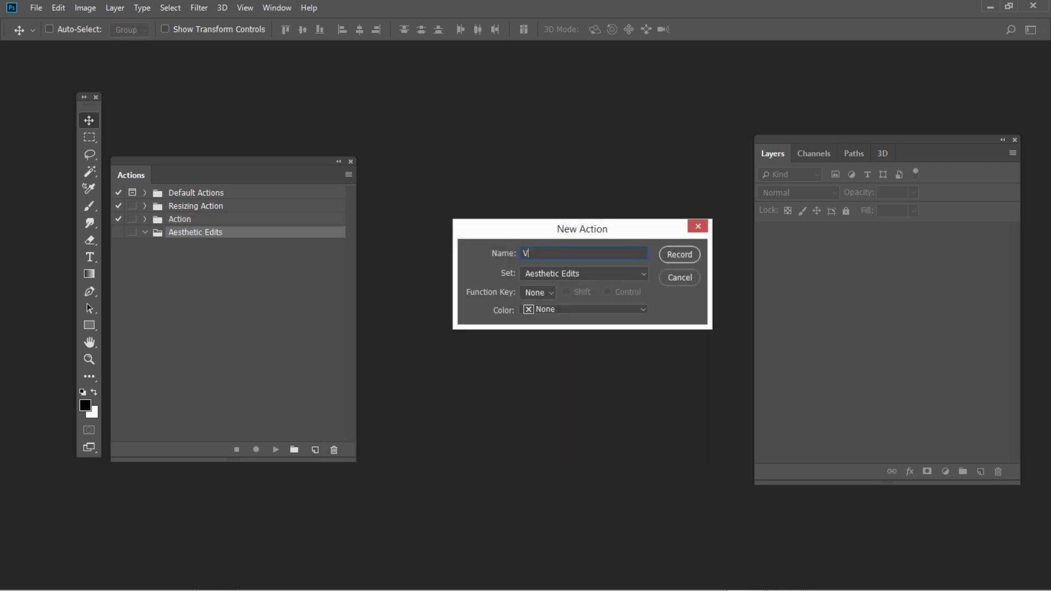
{"action": "type", "text": "aporwave Photoshop Action"}
{"action": "left_click", "coordinate": [669, 258]}
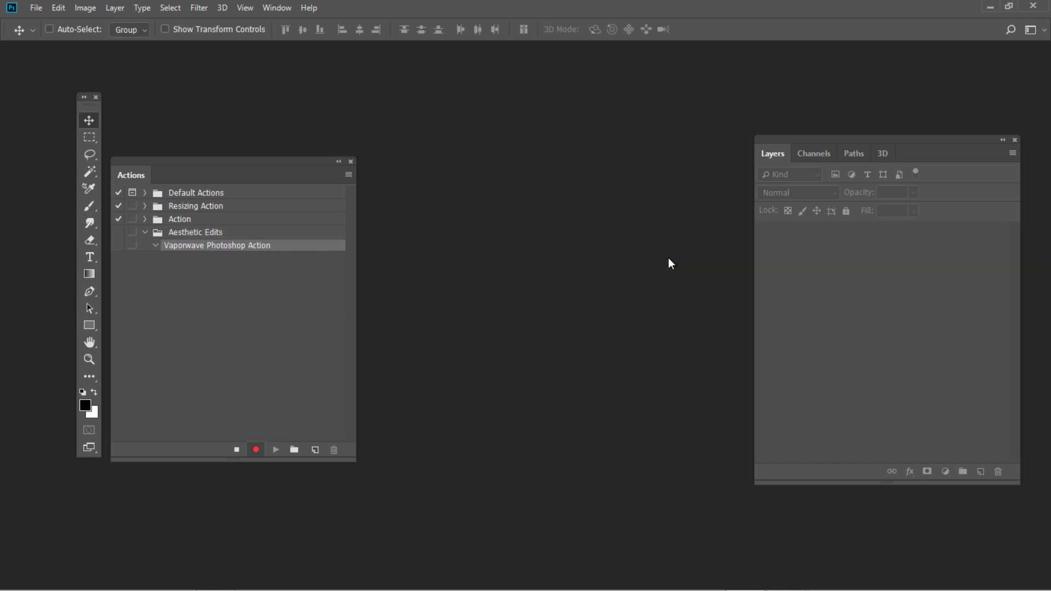
- Create a new 2000 x 2000 px RGB document at 300 pixels/inch with a white background
{"action": "key", "text": "ctrl+n"}
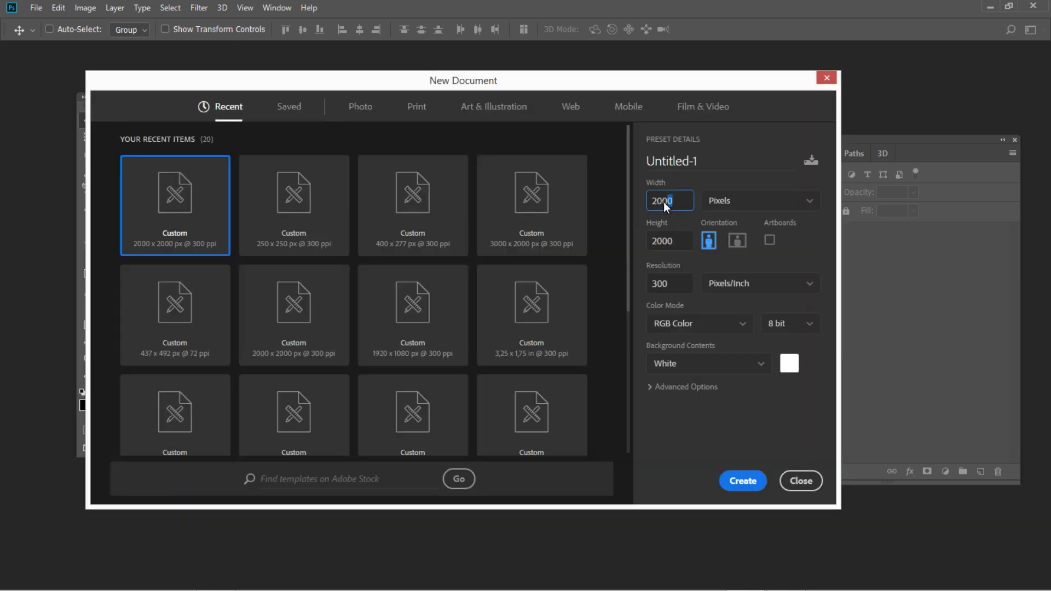
{"action": "double_click", "coordinate": [673, 241]}
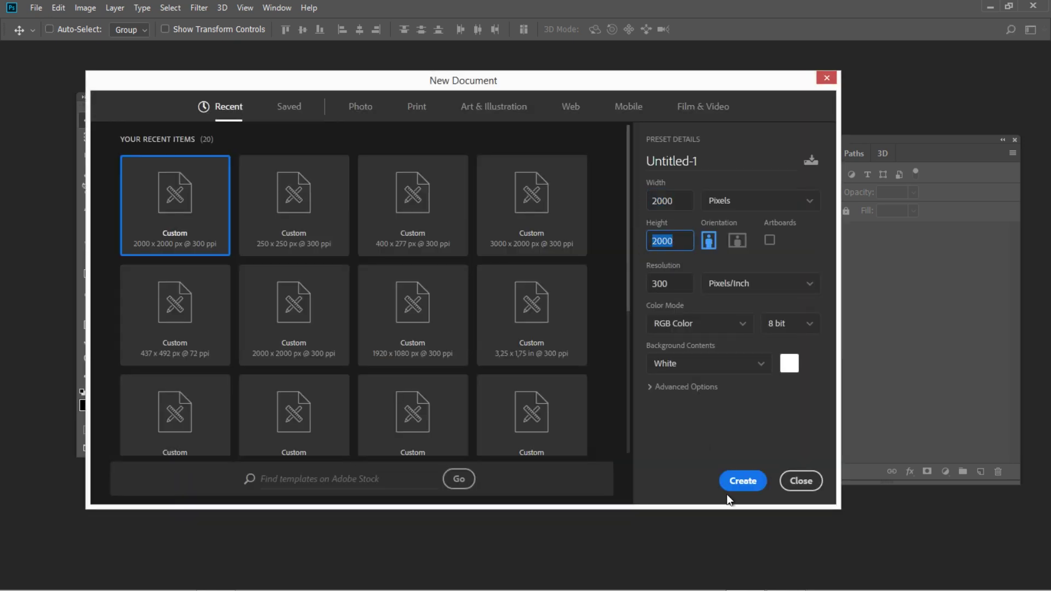
{"action": "left_click", "coordinate": [728, 487]}
{"action": "key", "text": "ctrl+minus"}
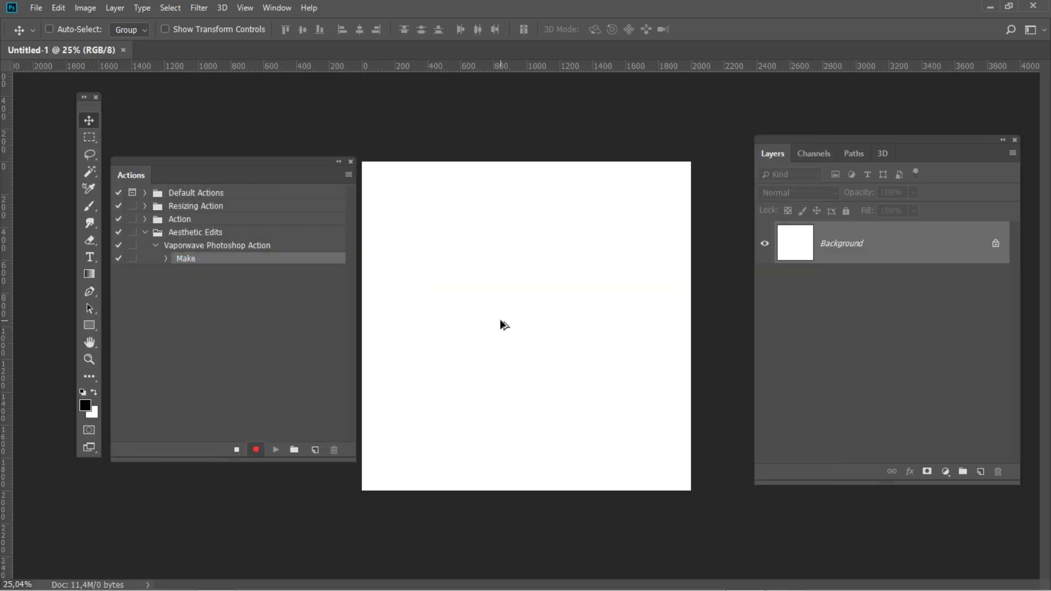
- Add a solid color fill layer named Background Color with the color #331762
{"action": "left_click", "coordinate": [115, 7]}
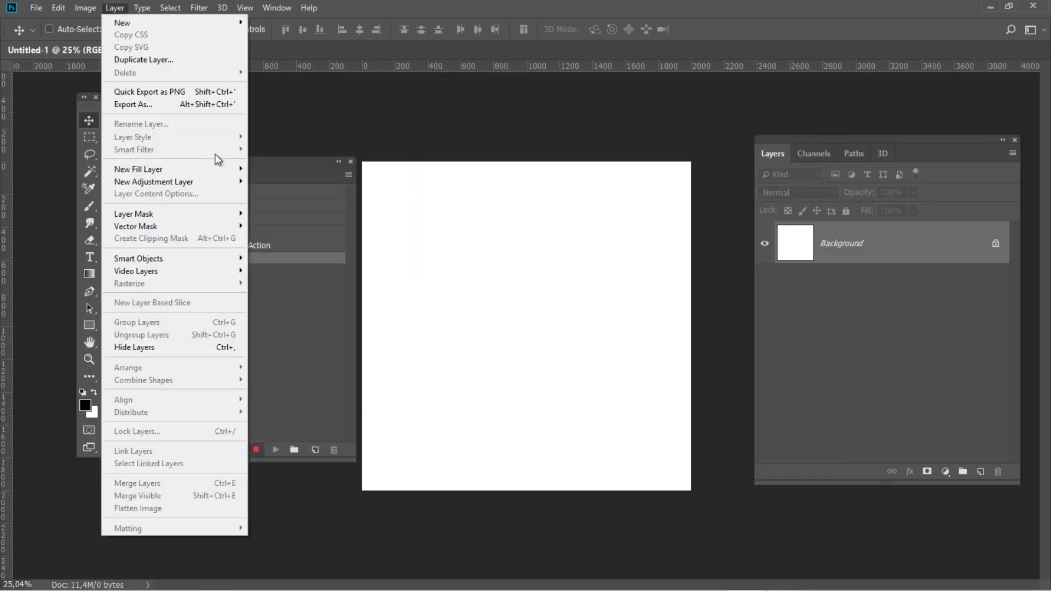
{"action": "mouse_move", "coordinate": [227, 169]}
{"action": "left_click", "coordinate": [282, 167]}
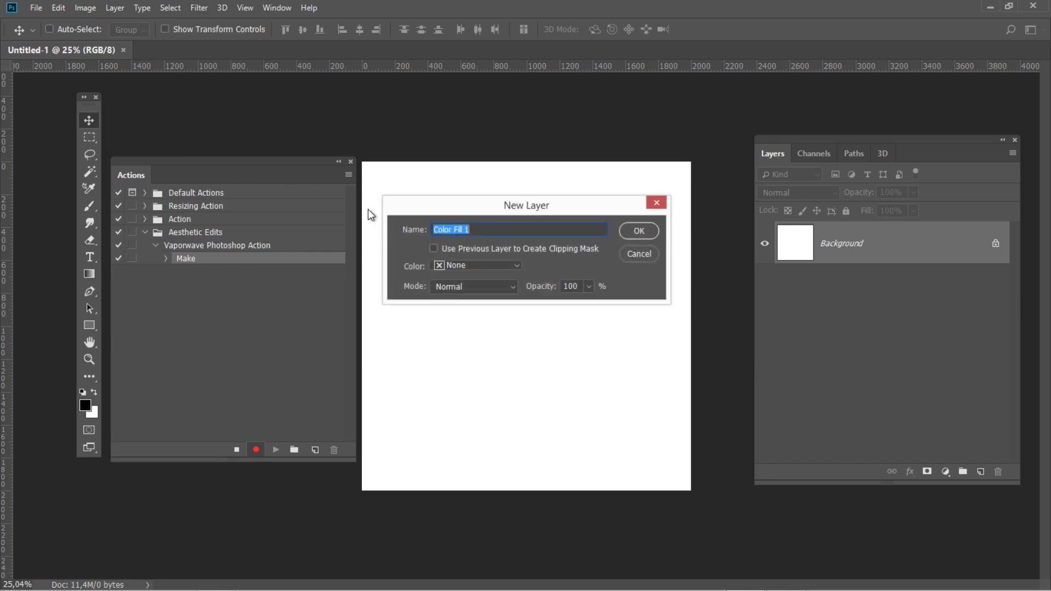
{"action": "type", "text": "Background Color"}
{"action": "left_click", "coordinate": [638, 234]}
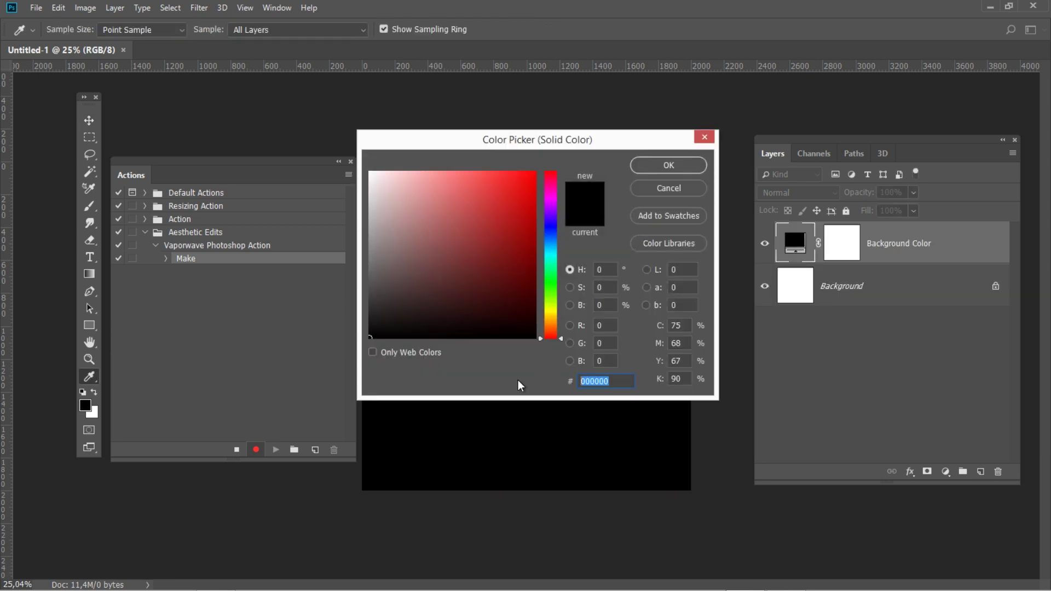
{"action": "type", "text": "3317"}
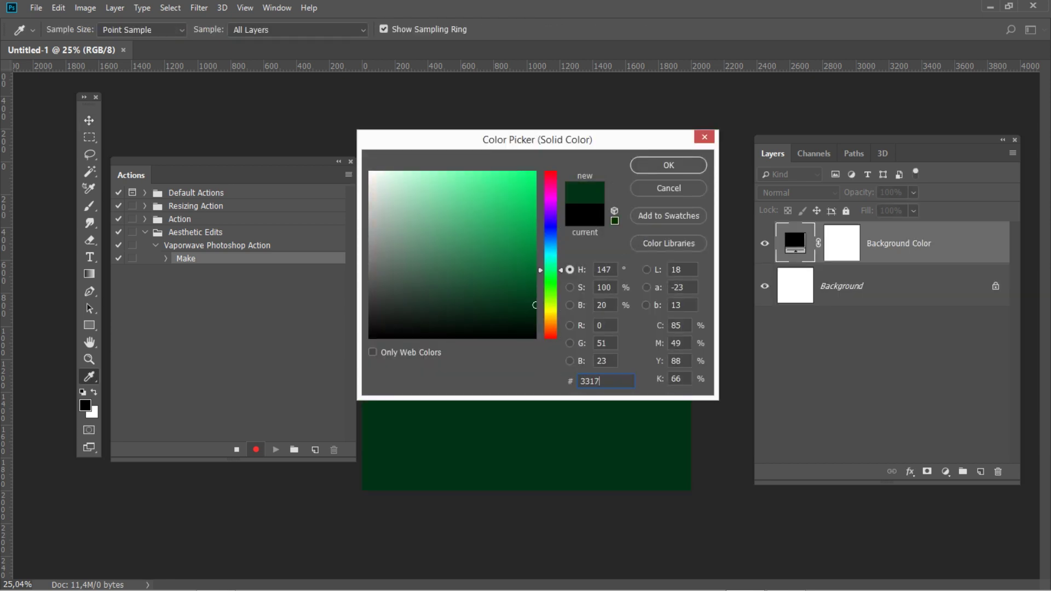
{"action": "type", "text": "60"}
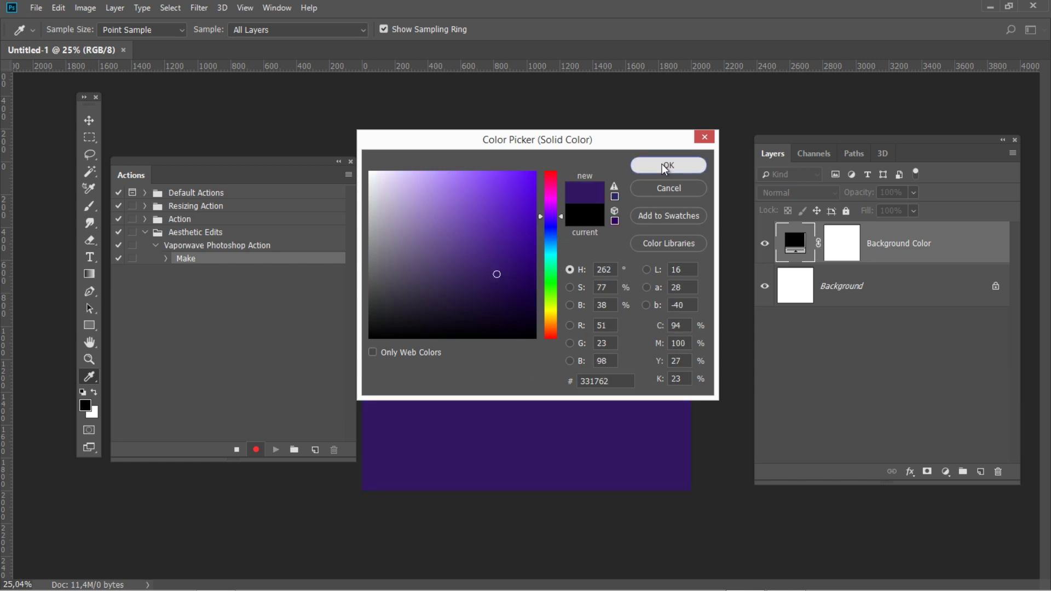
{"action": "left_click", "coordinate": [664, 164]}
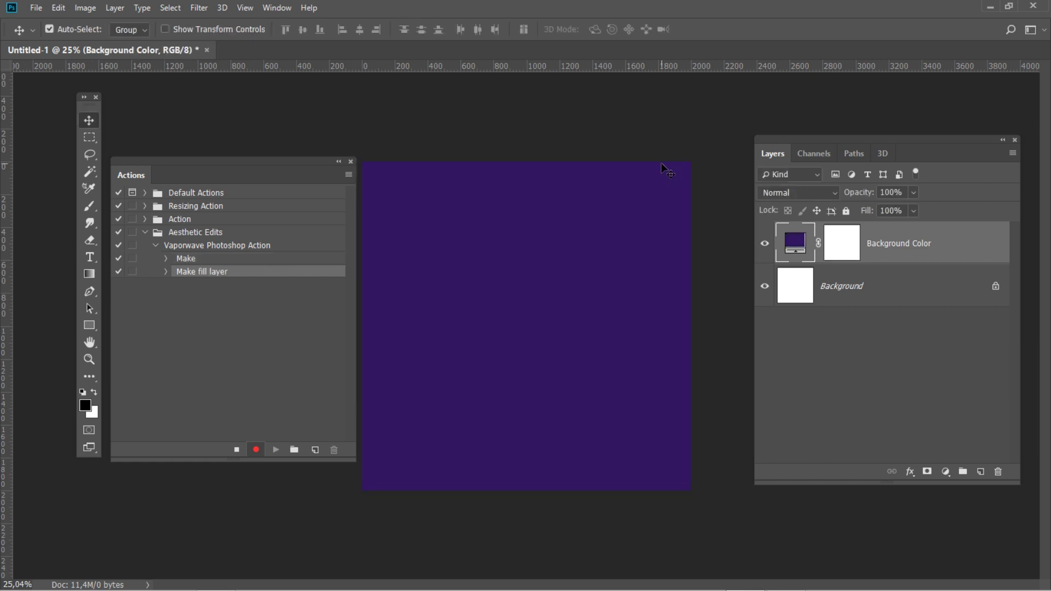
- Create a new layer named Noise above the color fill and fill it with black at 100% opacity
{"action": "key", "text": "ctrl+shift+n"}
{"action": "type", "text": "N"}
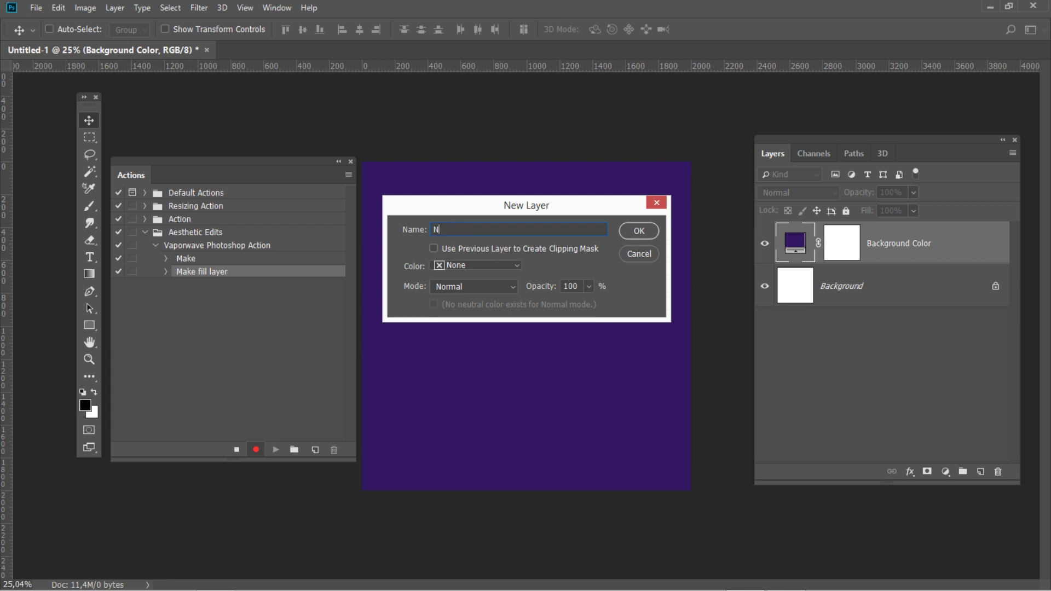
{"action": "left_click", "coordinate": [639, 231]}
{"action": "key", "text": "shift+F5"}
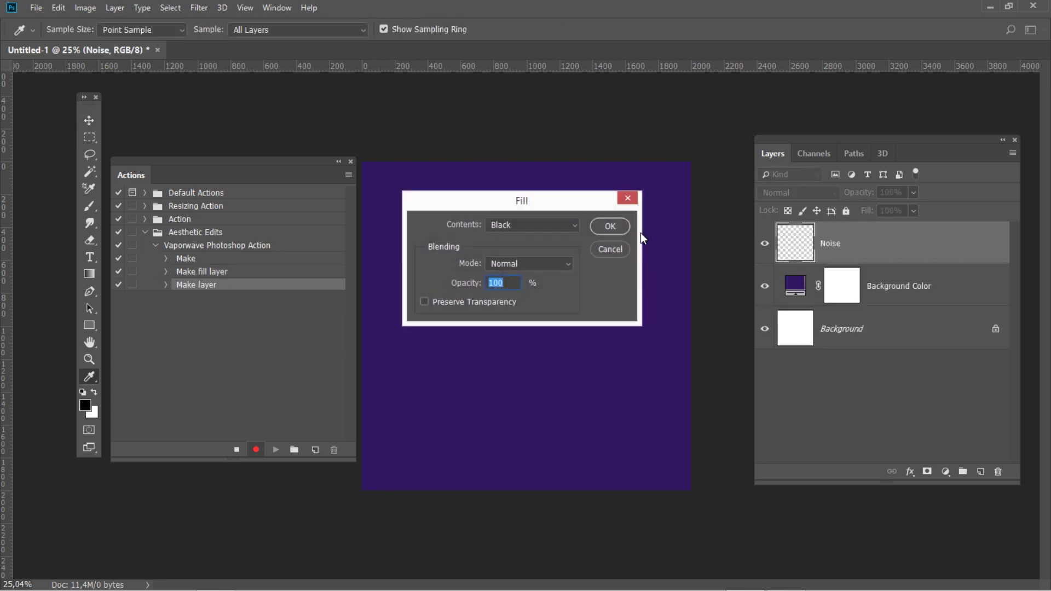
{"action": "left_click", "coordinate": [553, 225]}
{"action": "left_click", "coordinate": [525, 328]}
{"action": "left_click", "coordinate": [601, 229]}
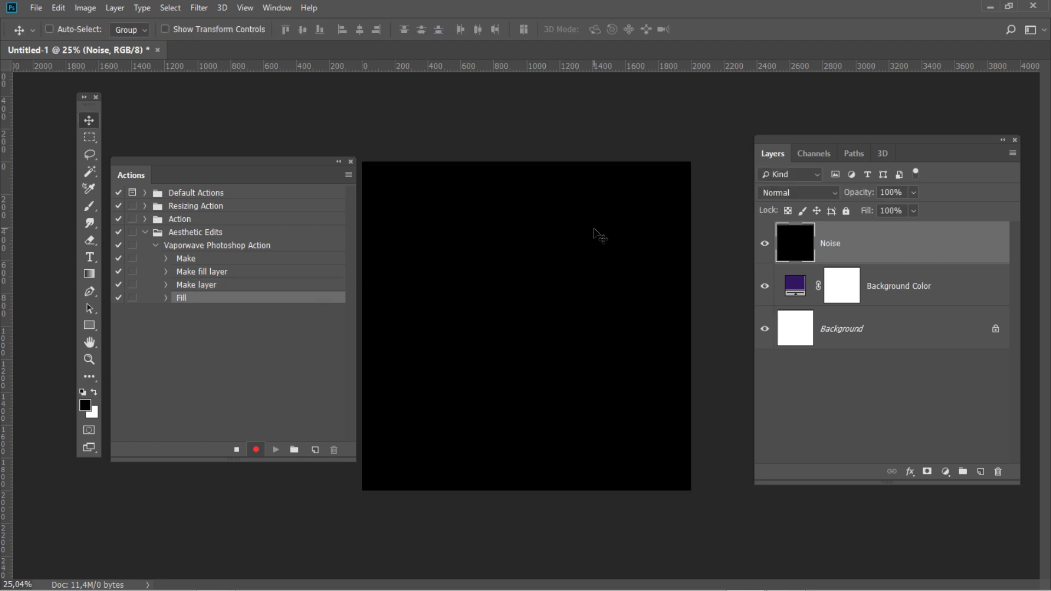
- Apply the Add Noise filter to the Noise layer with an amount of 8% and Gaussian distribution
{"action": "left_click", "coordinate": [203, 10]}
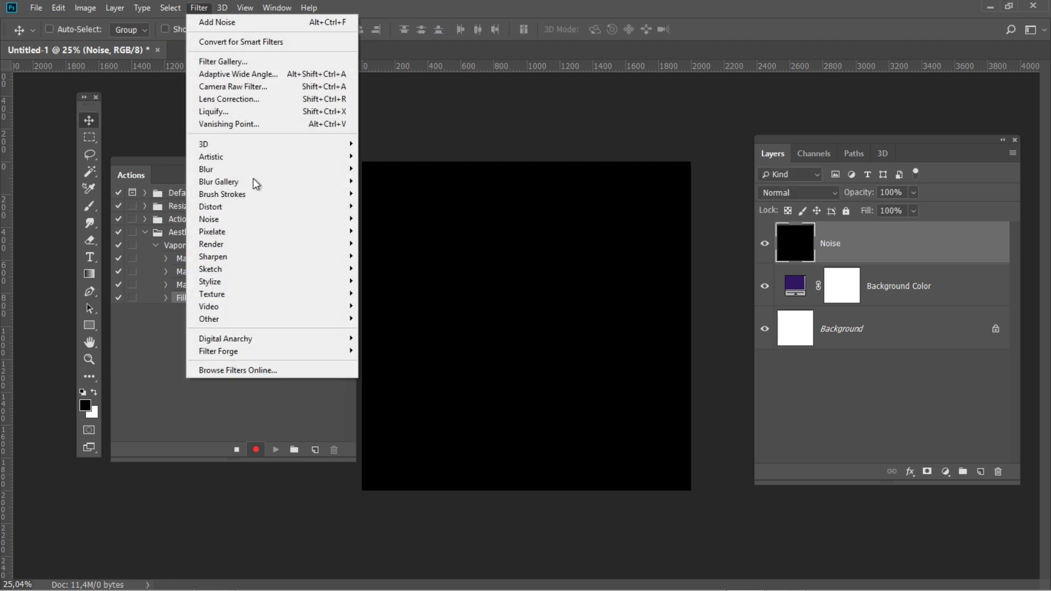
{"action": "mouse_move", "coordinate": [338, 220]}
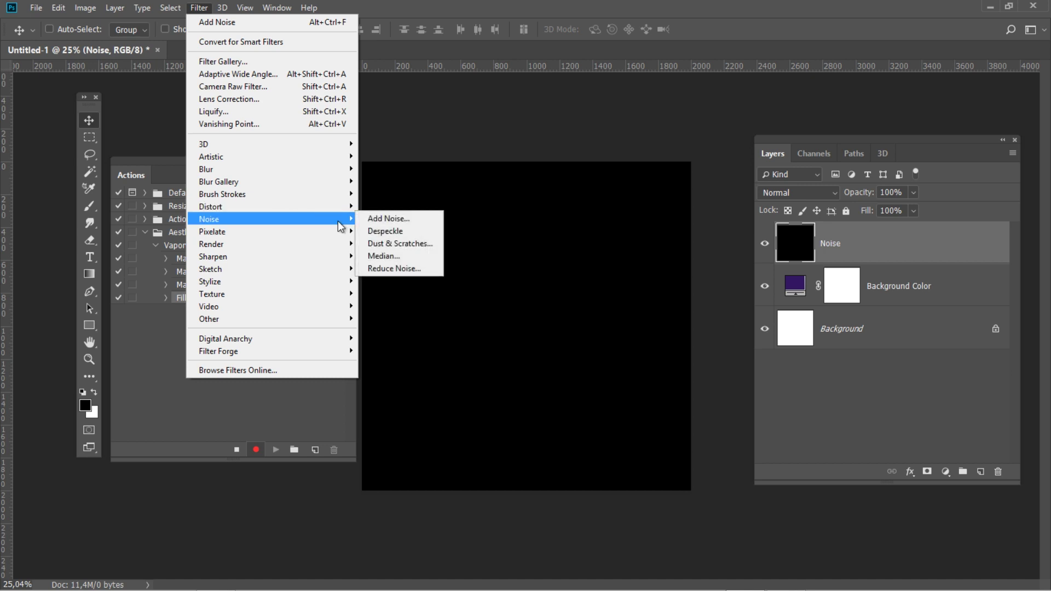
{"action": "left_click", "coordinate": [389, 219]}
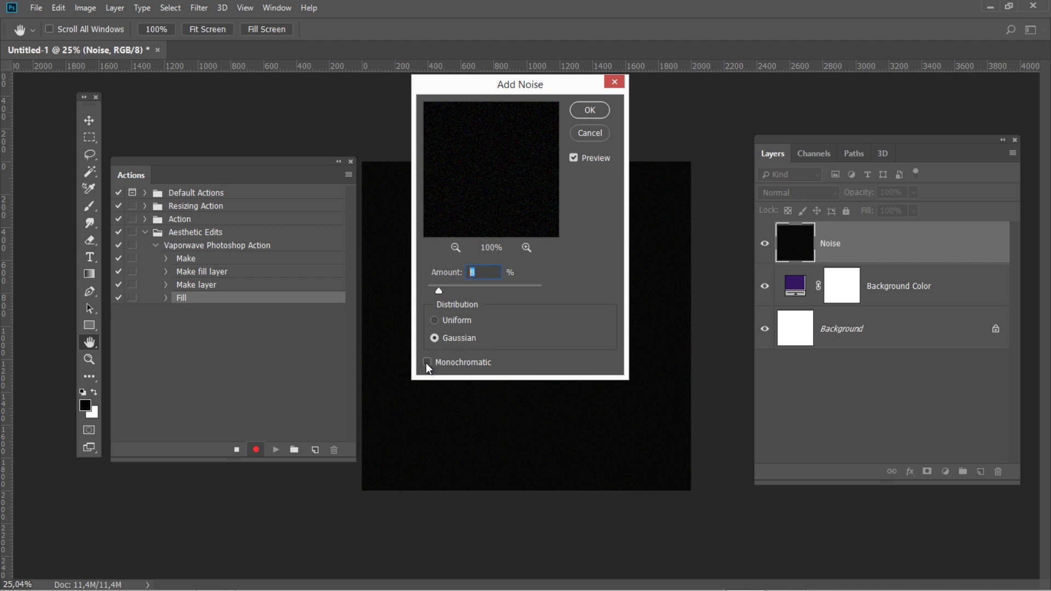
{"action": "left_click", "coordinate": [599, 114]}
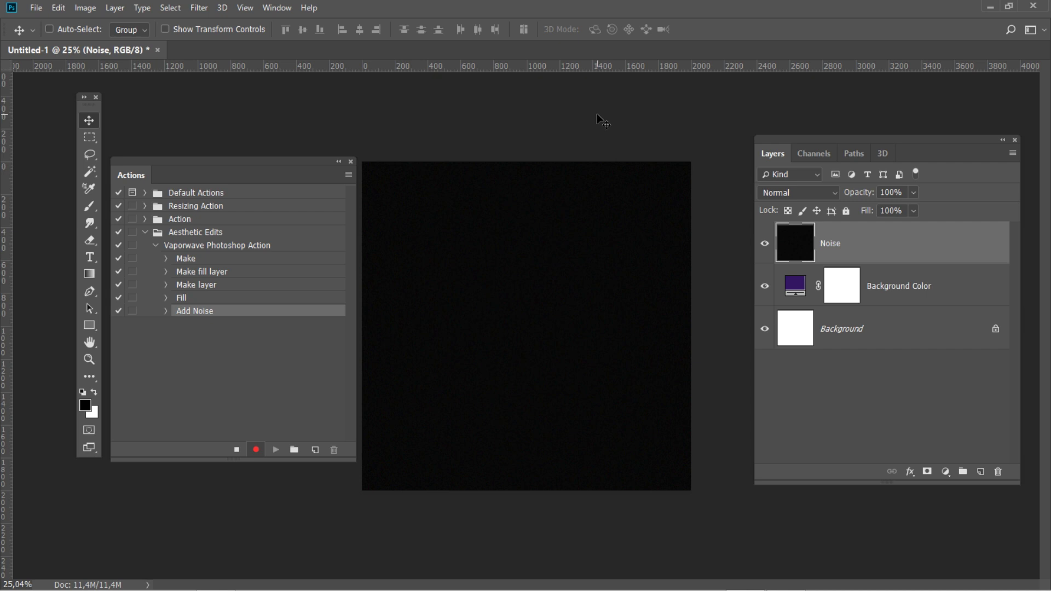
- Clip the Noise layer to the Background Color layer and set its blending mode to Screen
{"action": "right_click", "coordinate": [867, 241]}
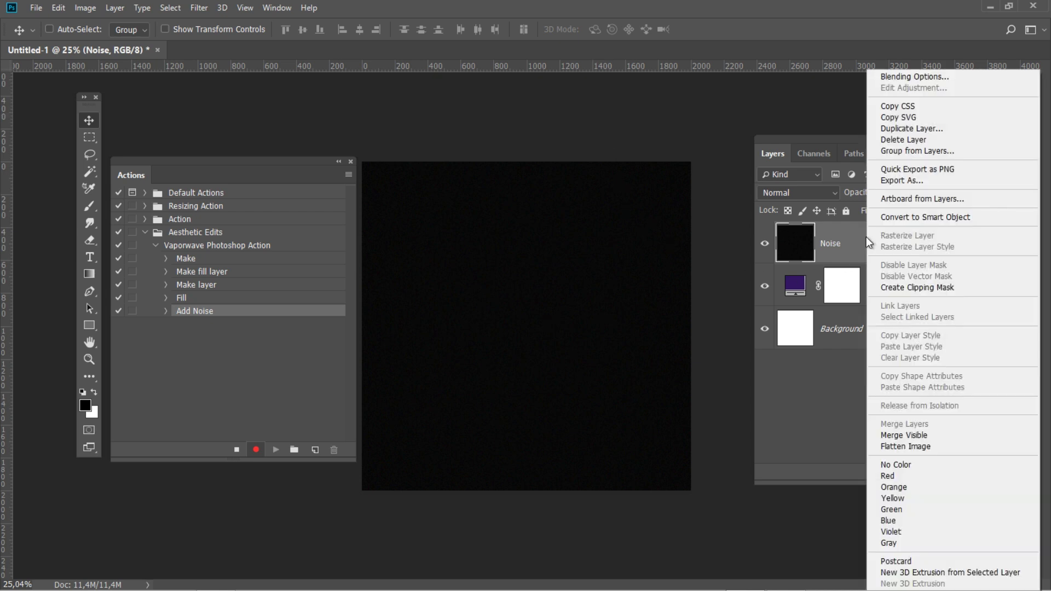
{"action": "left_click", "coordinate": [882, 287]}
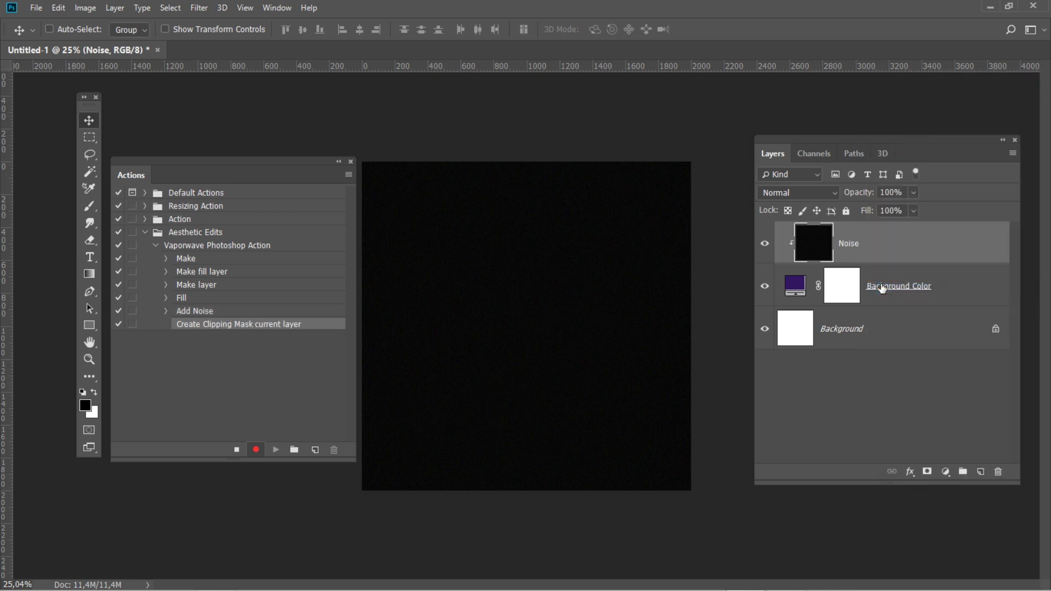
{"action": "left_click", "coordinate": [809, 192]}
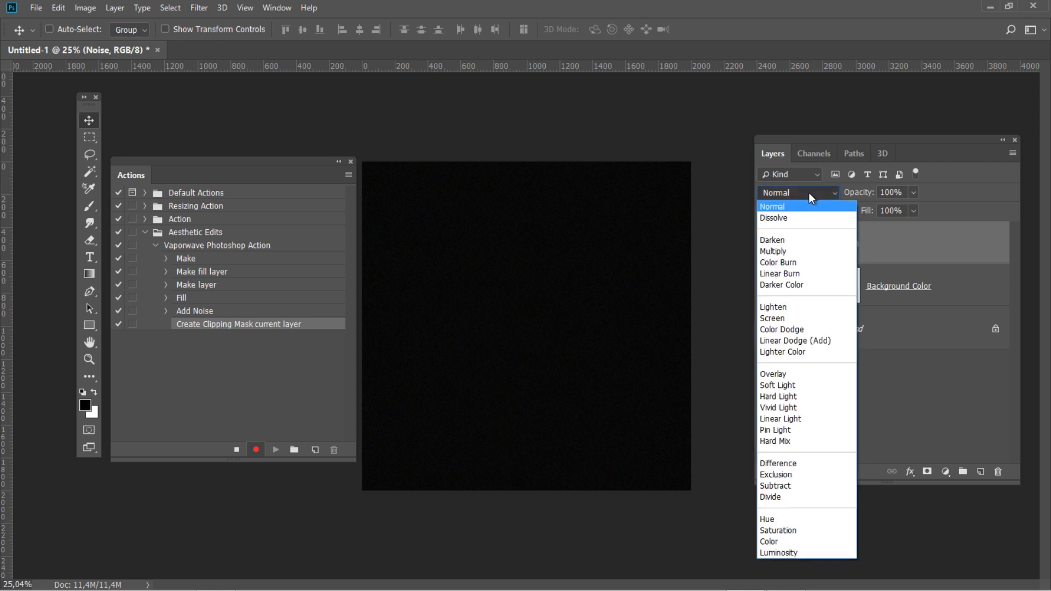
{"action": "left_click", "coordinate": [782, 318]}
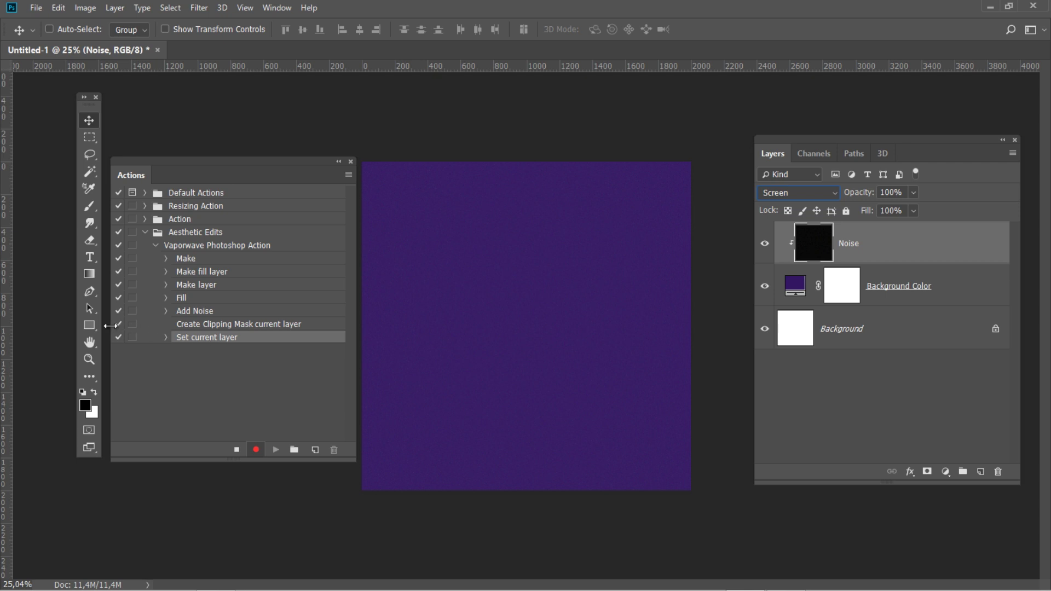
- Create a 1714 x 1272 px black rectangle shape, drawn from its center, with the Rectangle tool
{"action": "left_click", "coordinate": [88, 328]}
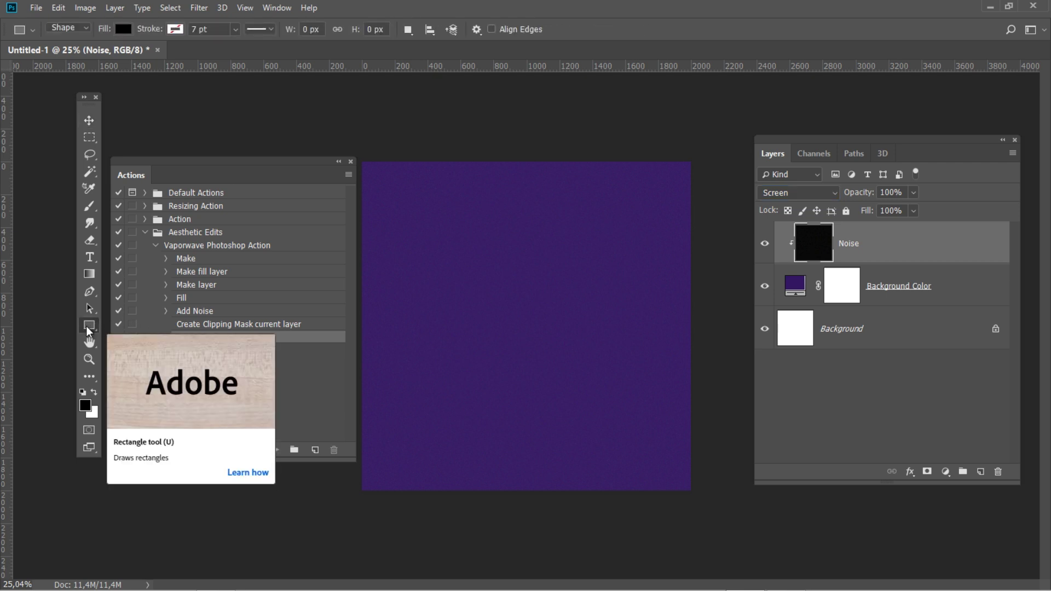
{"action": "left_click", "coordinate": [176, 29]}
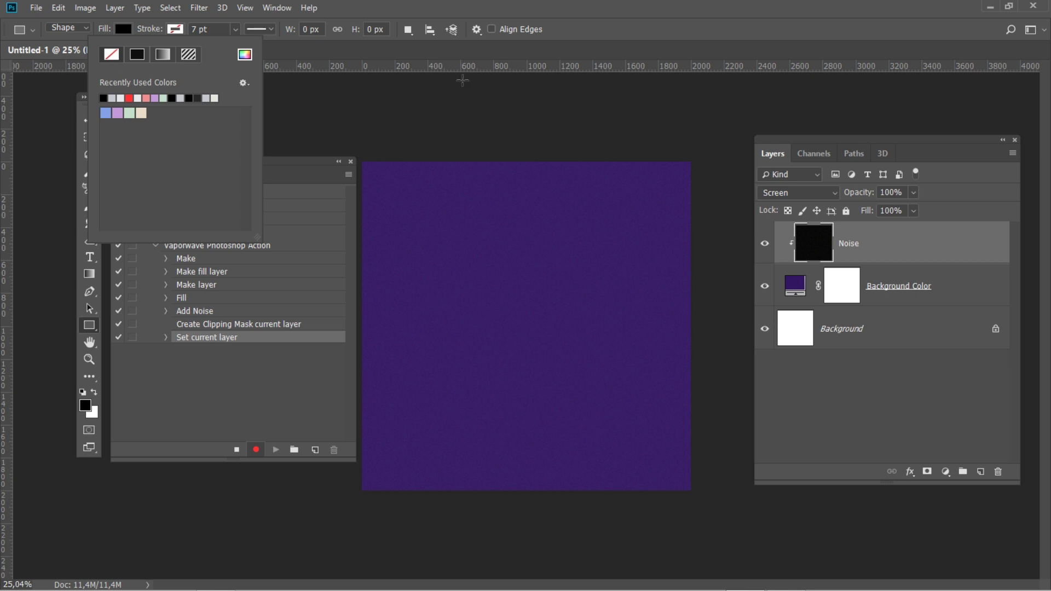
{"action": "left_click", "coordinate": [580, 34]}
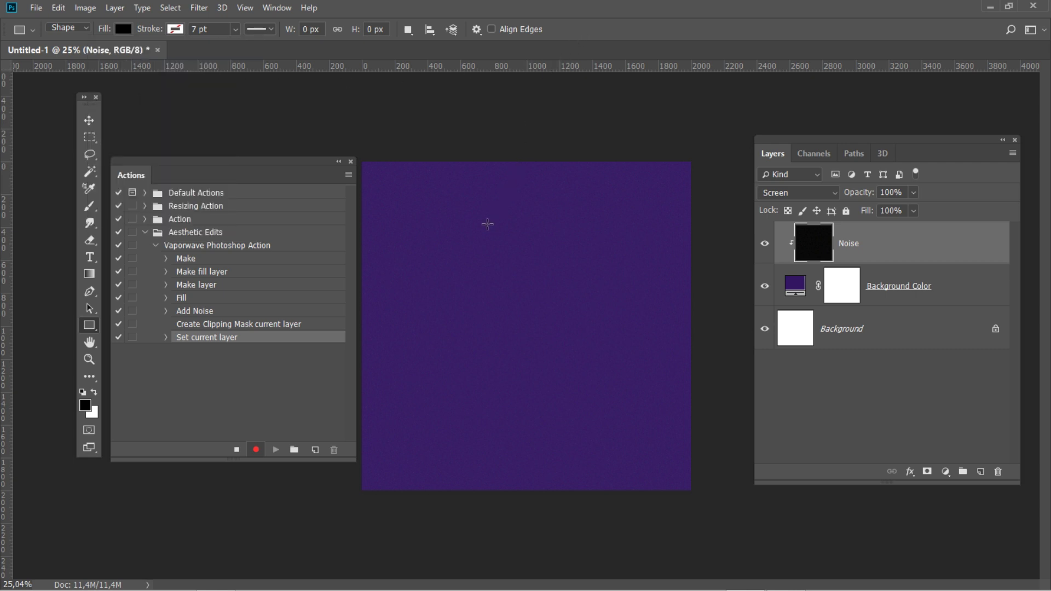
{"action": "left_click", "coordinate": [428, 298]}
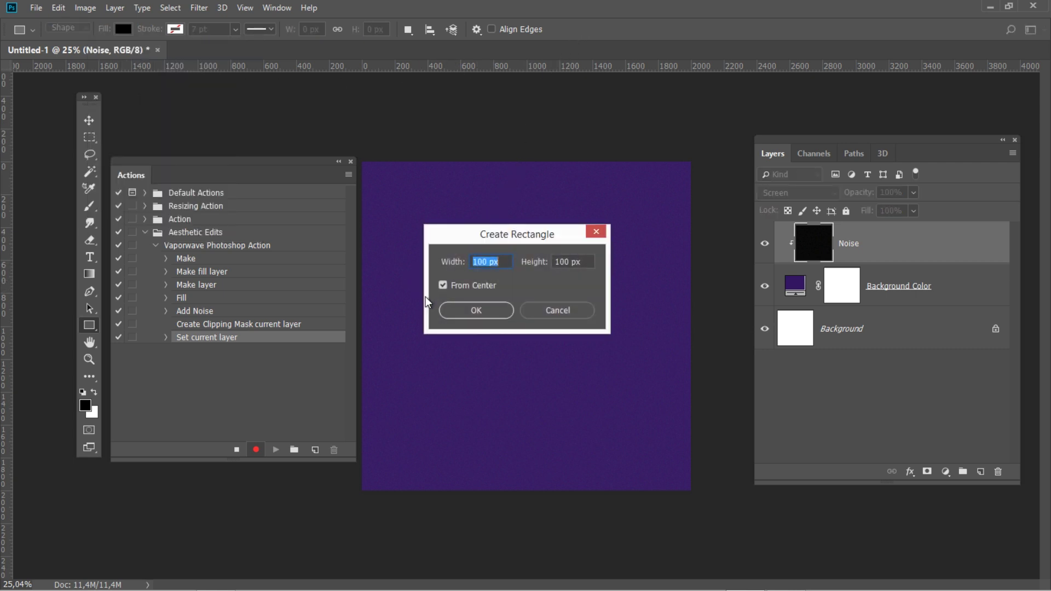
{"action": "type", "text": "1714"}
{"action": "key", "text": "Tab"}
{"action": "type", "text": "12"}
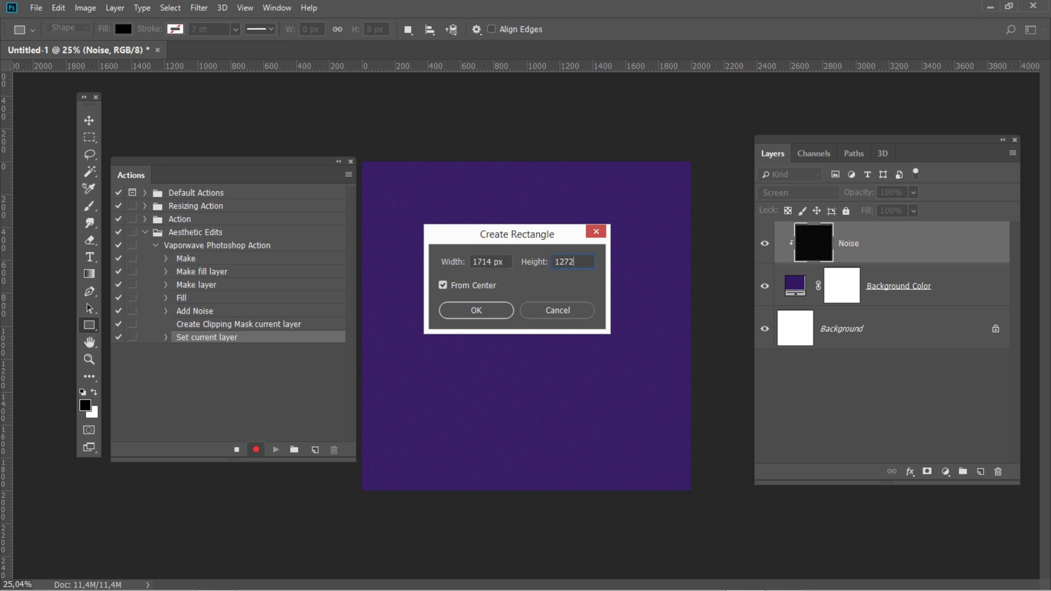
{"action": "left_click", "coordinate": [476, 310]}
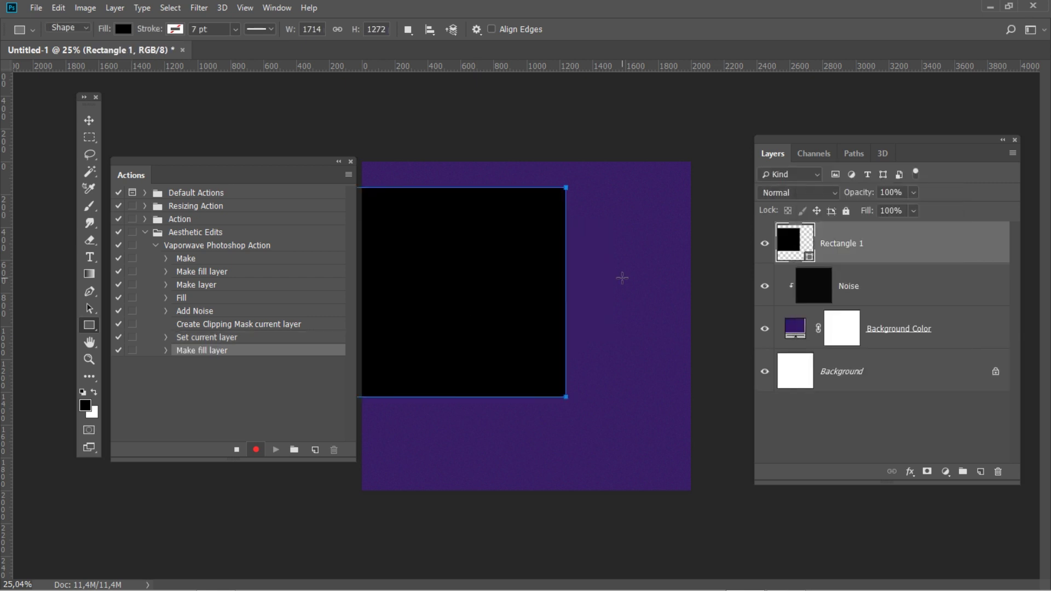
- Transform the black rectangle to position it at X 1000 px and Y 983 px on the canvas
{"action": "key", "text": "ctrl+t"}
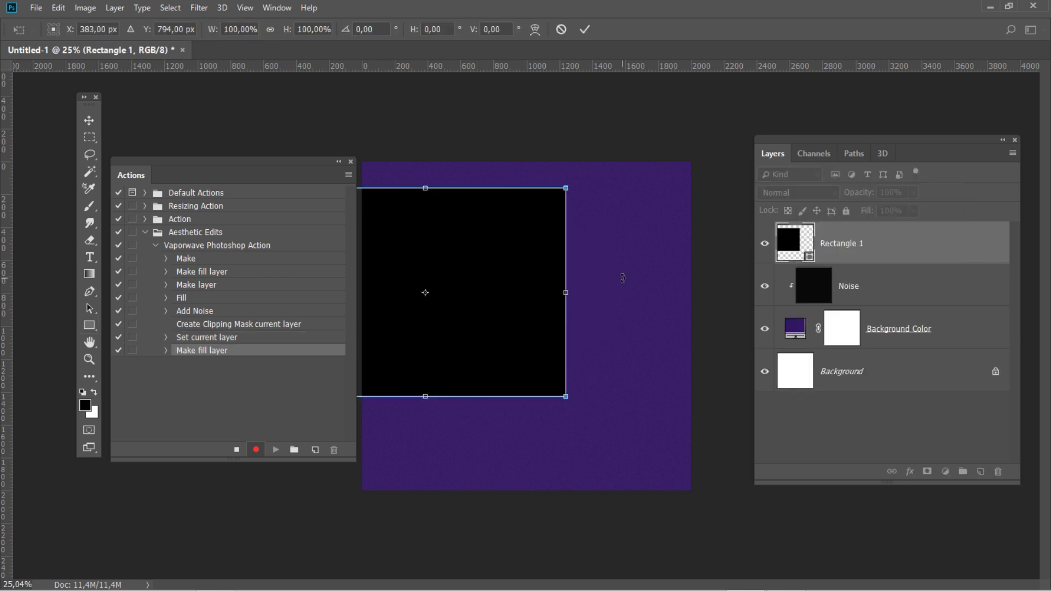
{"action": "double_click", "coordinate": [106, 29]}
{"action": "type", "text": "1000"}
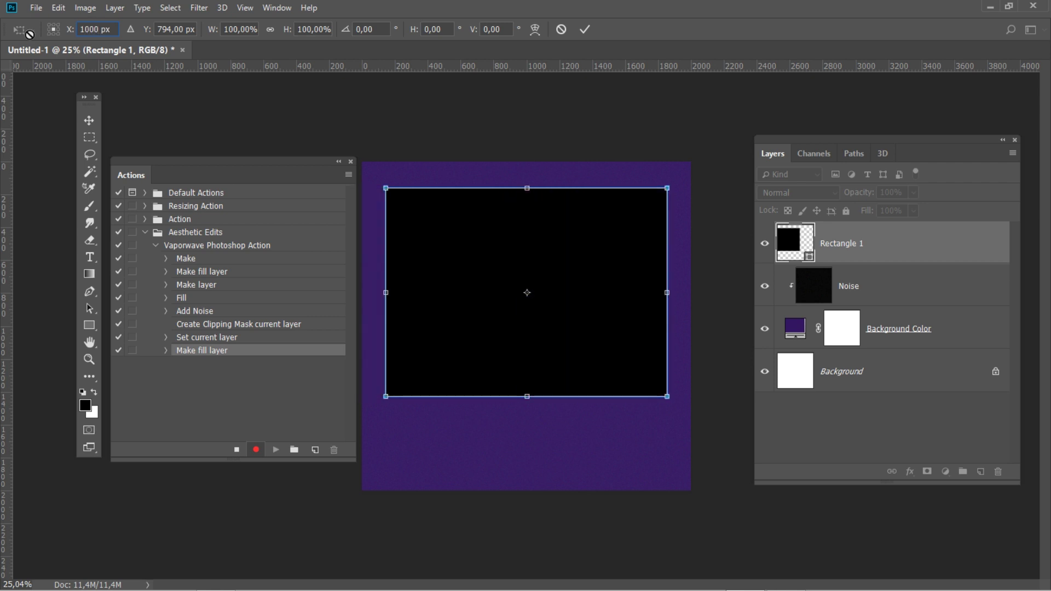
{"action": "left_click", "coordinate": [152, 32]}
{"action": "type", "text": "983"}
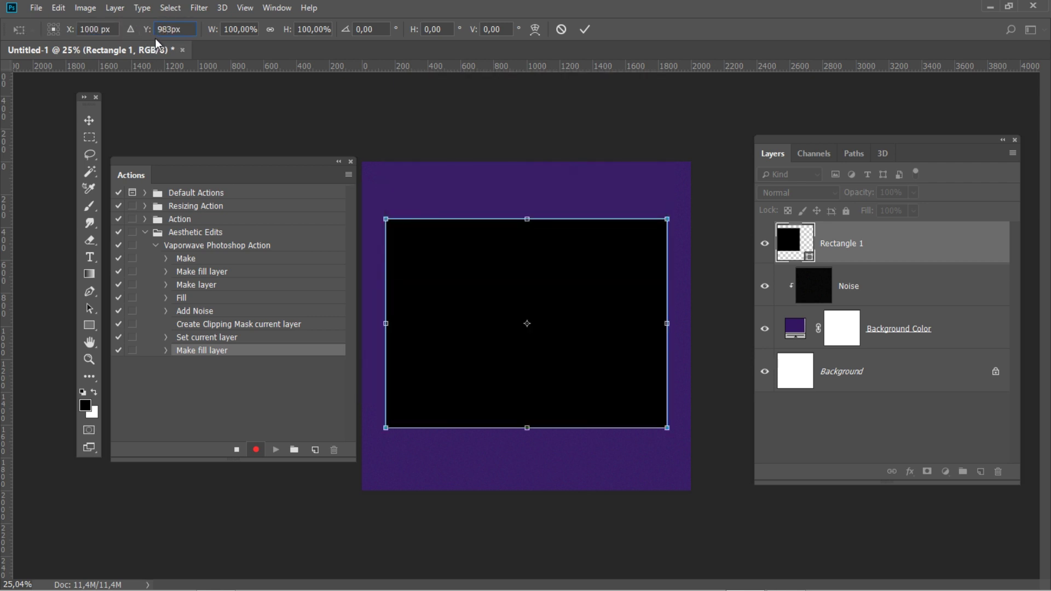
{"action": "left_click", "coordinate": [585, 30]}
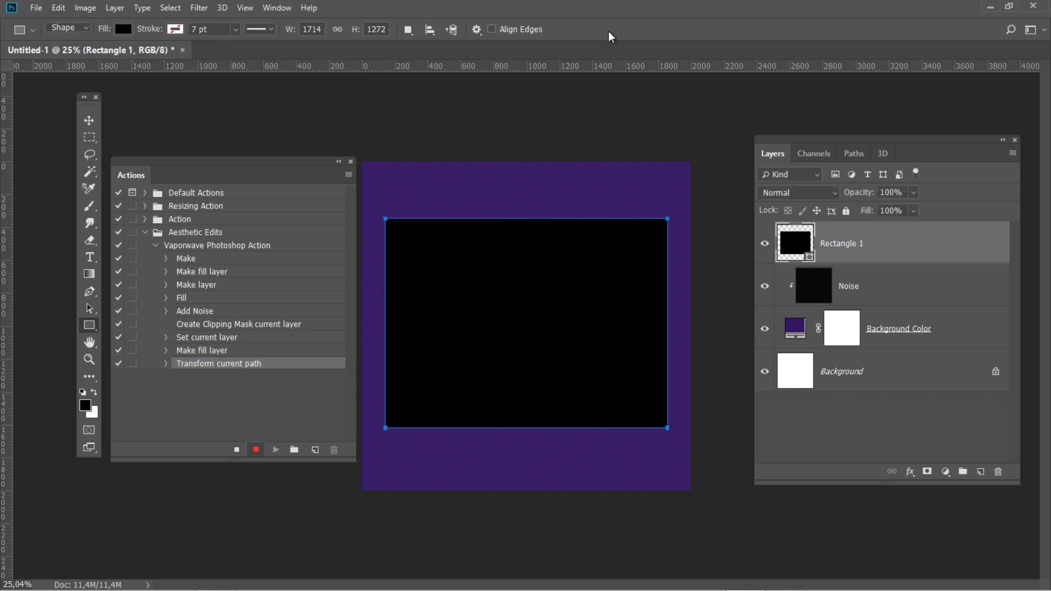
- Add a 2 px black Stroke style to the Rectangle 1 layer, positioned Inside with Normal blending and 100% opacity
{"action": "double_click", "coordinate": [893, 236]}
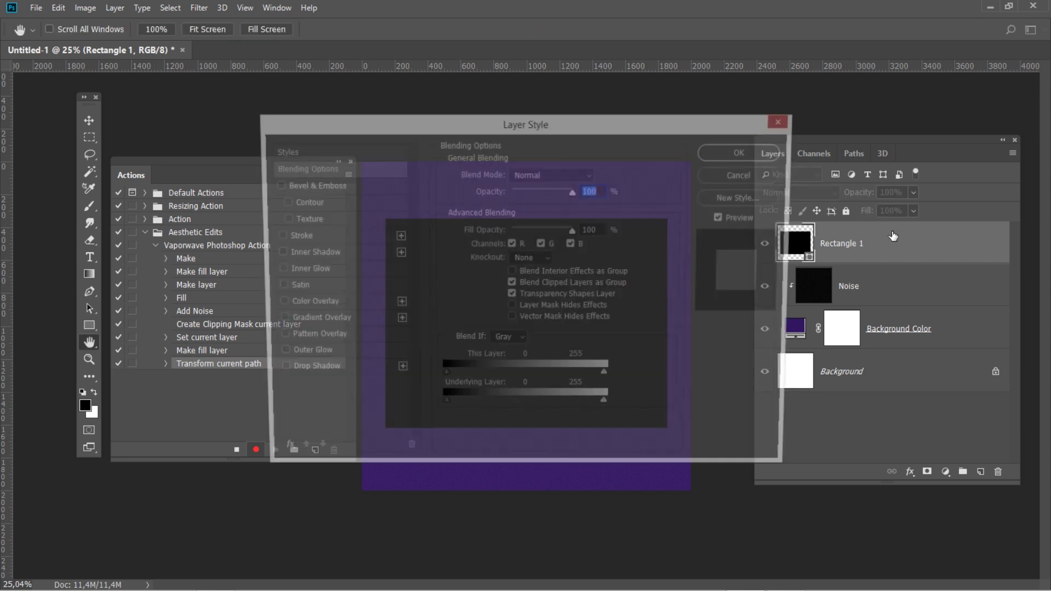
{"action": "left_click_drag", "start_coordinate": [636, 120], "coordinate": [601, 113]}
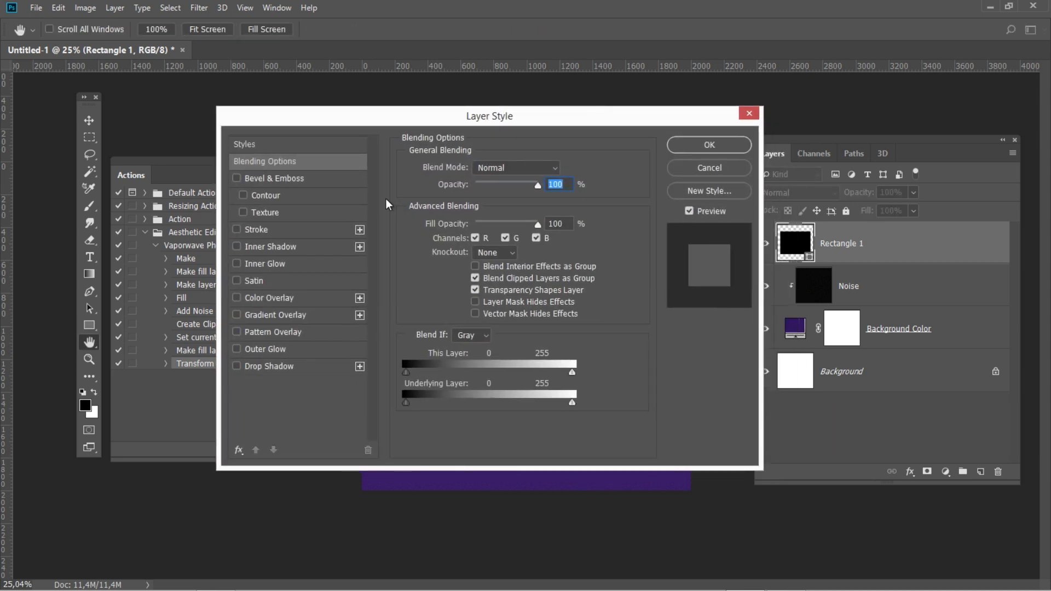
{"action": "left_click", "coordinate": [248, 229]}
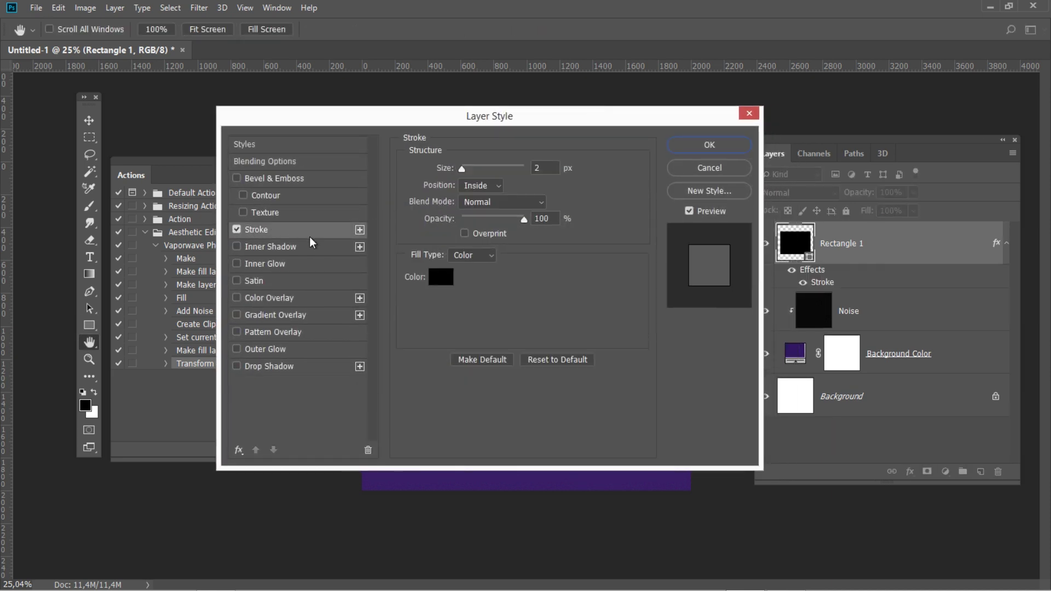
{"action": "key", "text": "Tab"}
{"action": "left_click", "coordinate": [499, 186]}
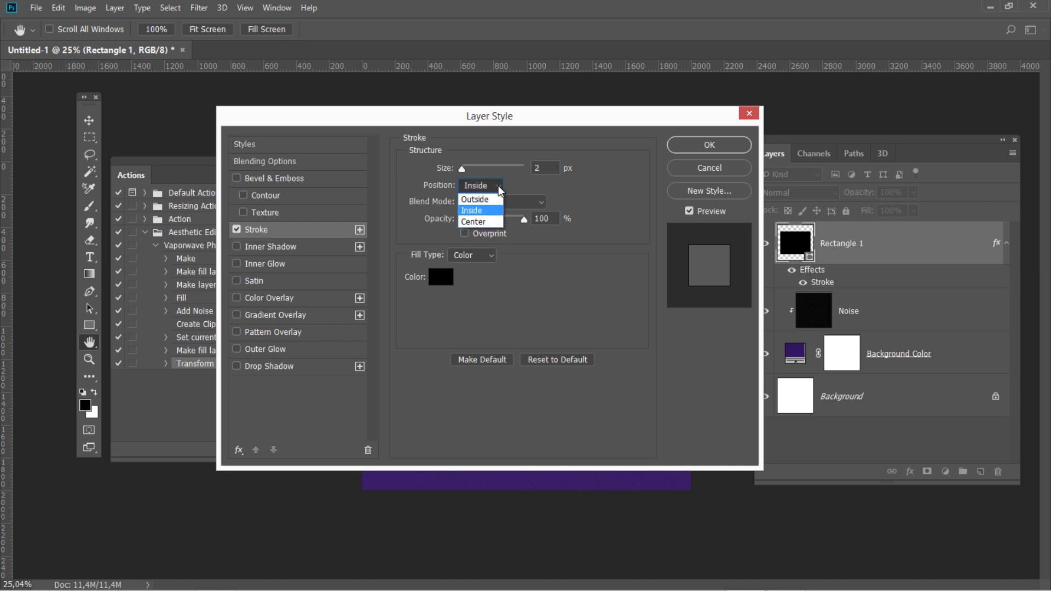
{"action": "left_click", "coordinate": [489, 214]}
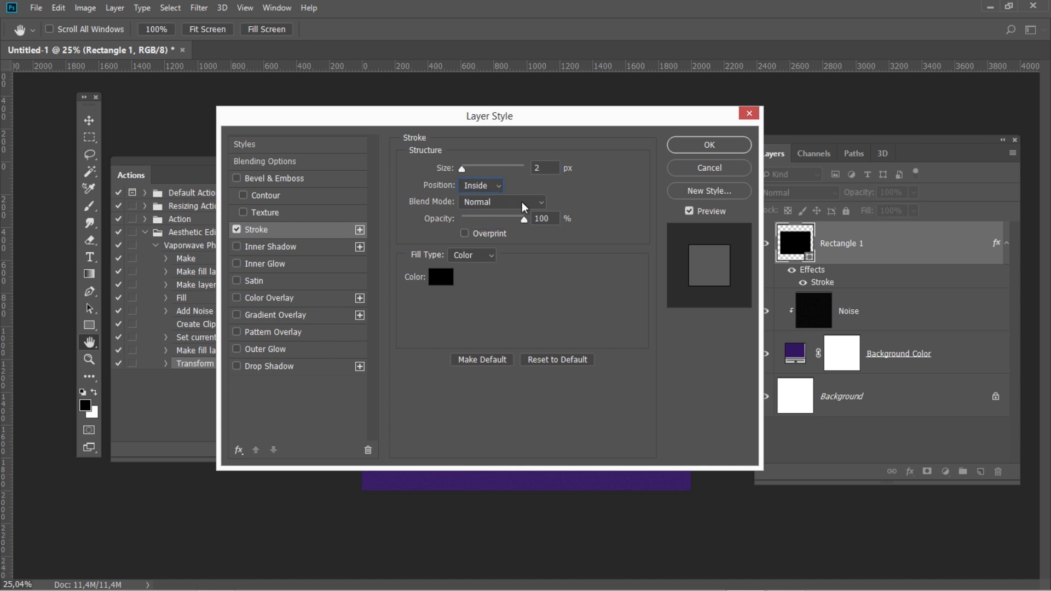
{"action": "left_click", "coordinate": [523, 203]}
{"action": "left_click", "coordinate": [516, 218]}
{"action": "left_click", "coordinate": [537, 221]}
{"action": "left_click", "coordinate": [442, 277]}
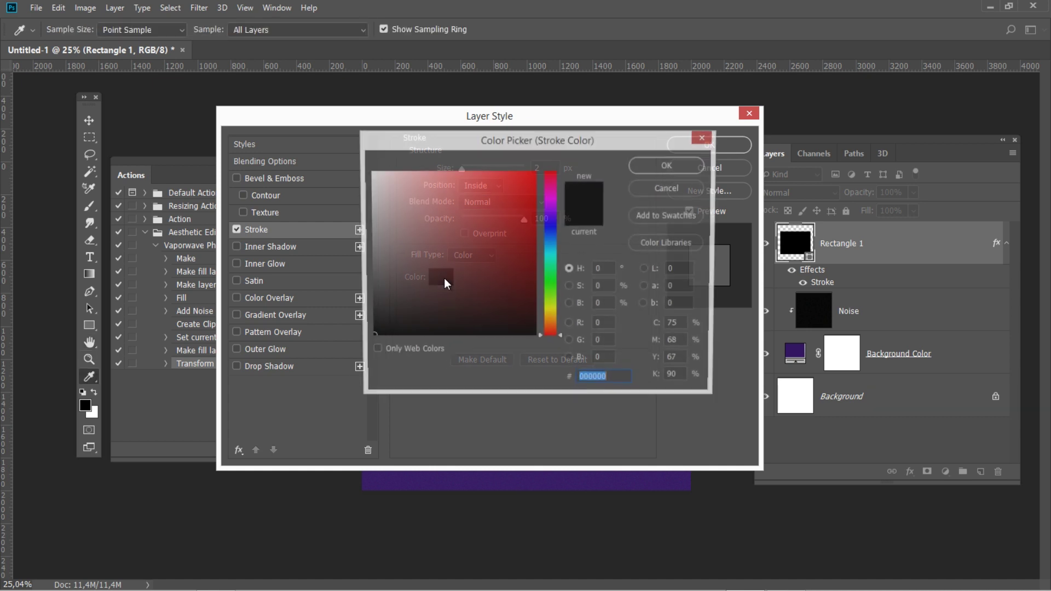
{"action": "left_click", "coordinate": [659, 164]}
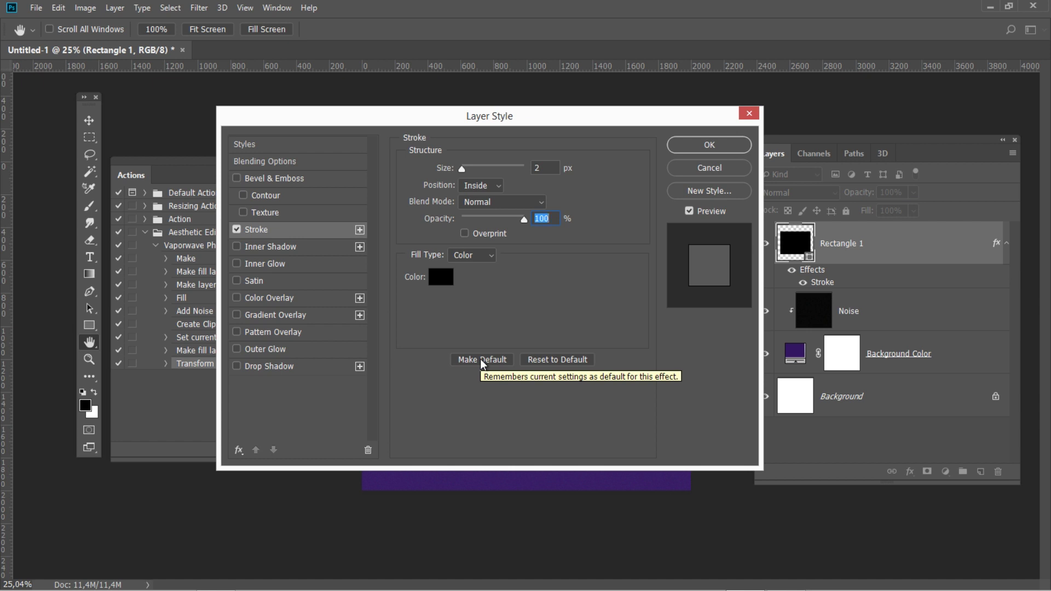
{"action": "left_click", "coordinate": [692, 151]}
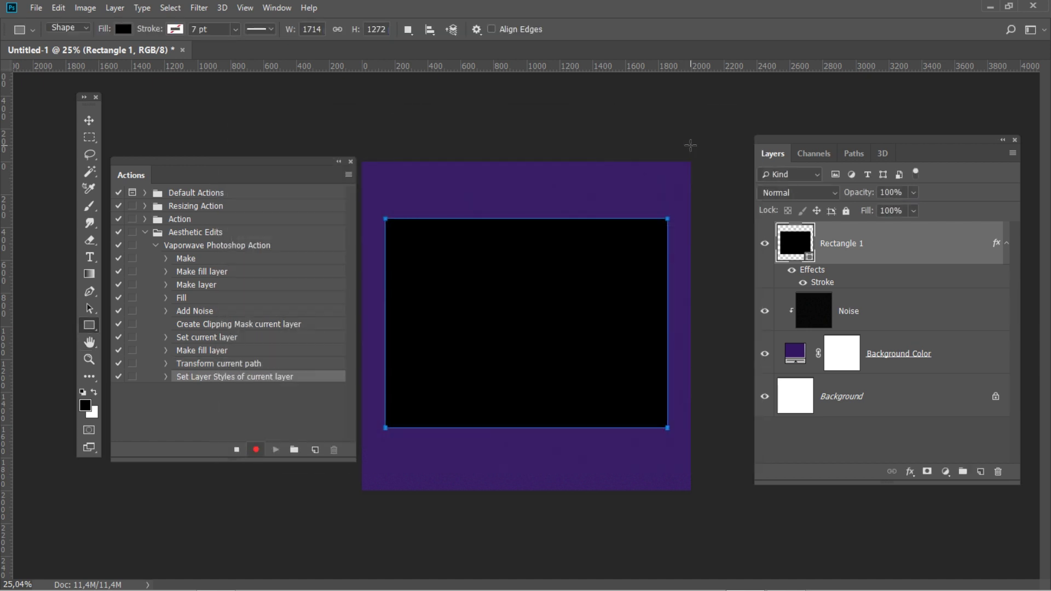
- Add a Color Overlay of #c4c7cc to the Rectangle 1 layer, with Normal blending at 100% opacity
{"action": "double_click", "coordinate": [894, 252]}
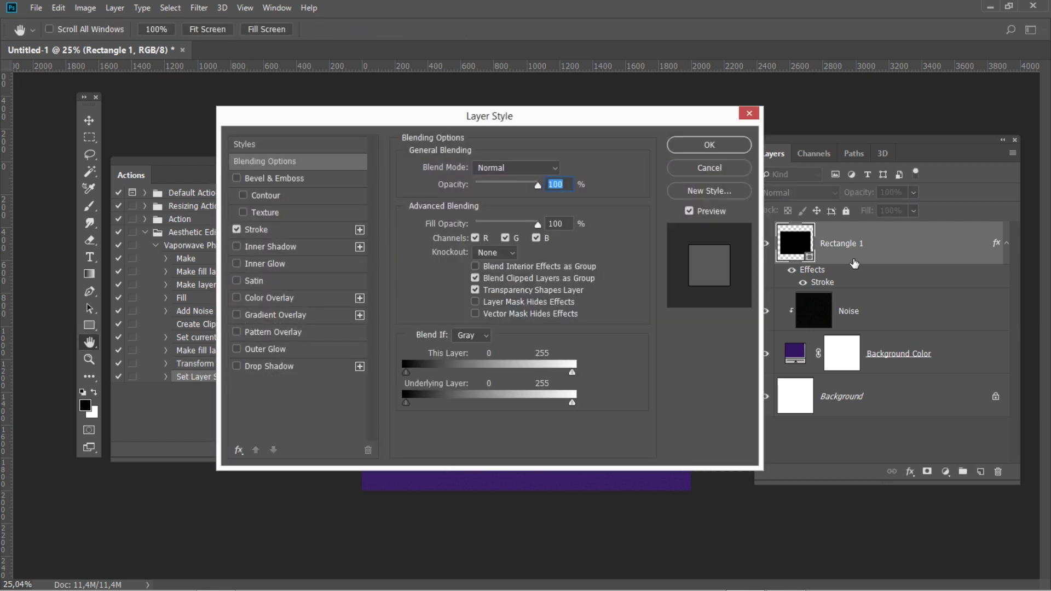
{"action": "left_click", "coordinate": [269, 298]}
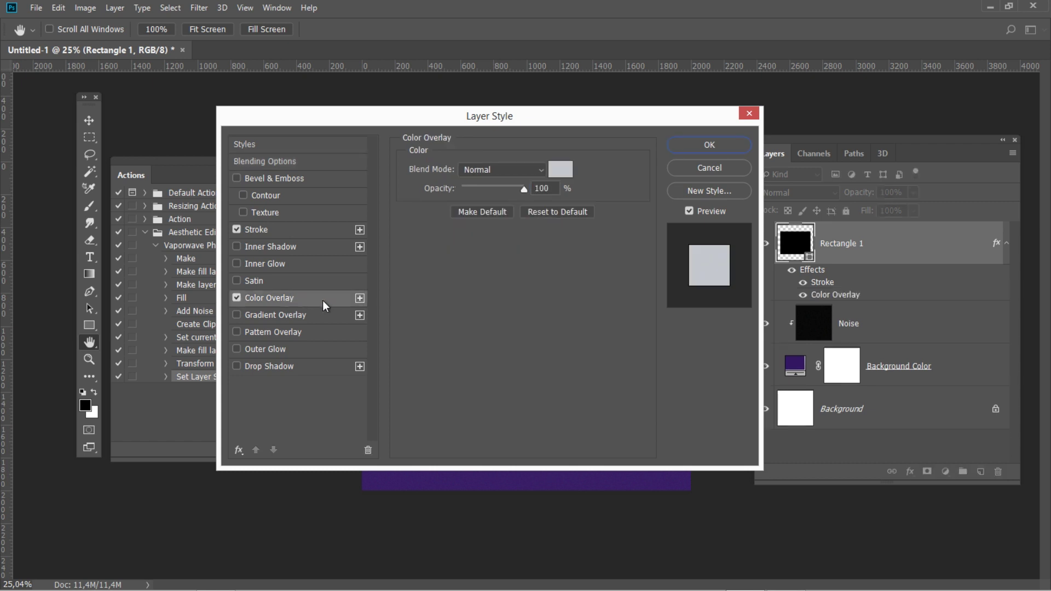
{"action": "left_click", "coordinate": [555, 171]}
{"action": "left_click", "coordinate": [622, 382]}
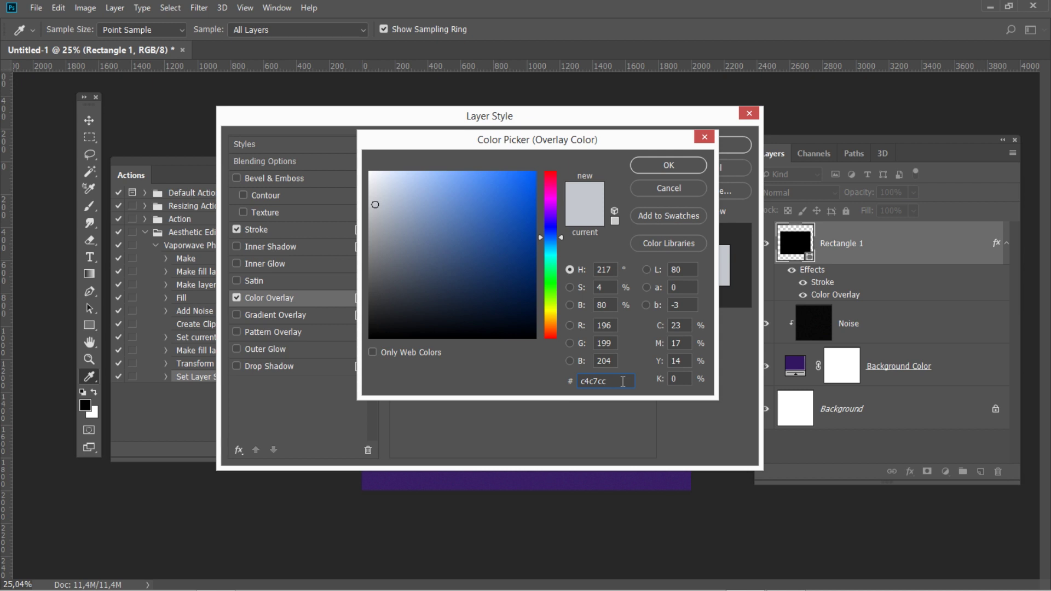
{"action": "left_click", "coordinate": [649, 167]}
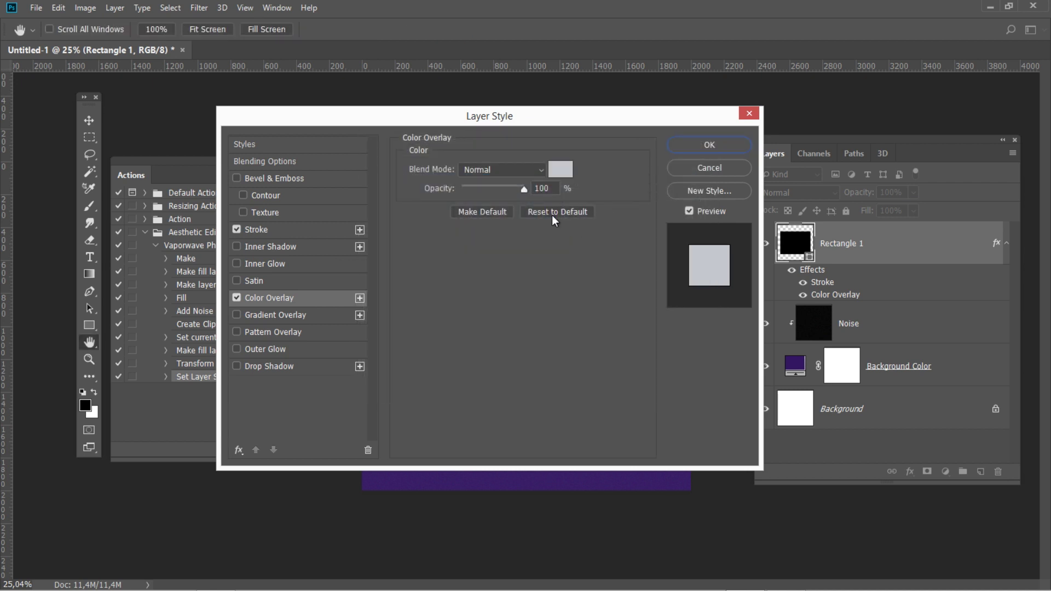
{"action": "double_click", "coordinate": [538, 189]}
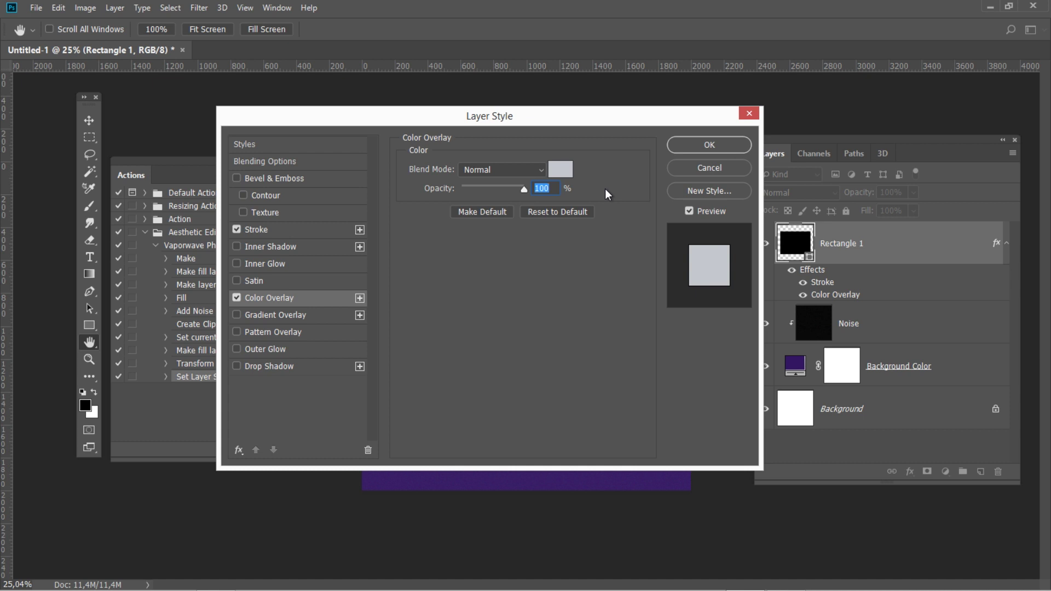
{"action": "left_click", "coordinate": [672, 150]}
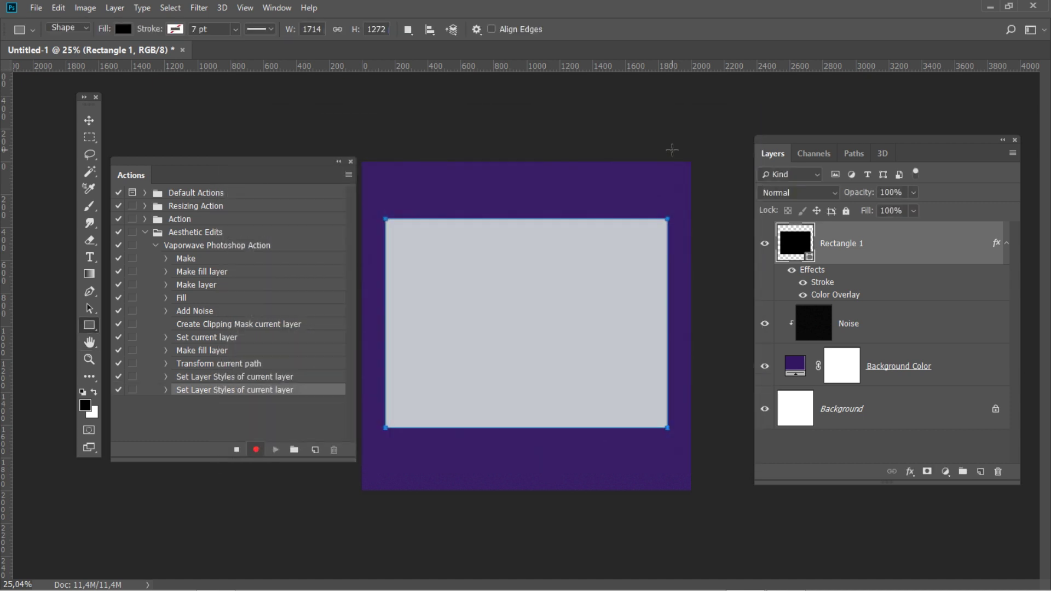
- Duplicate the Rectangle 1 layer and transform the copy to Y 371 px with its height scaled to 3,77%
{"action": "key", "text": "ctrl+j"}
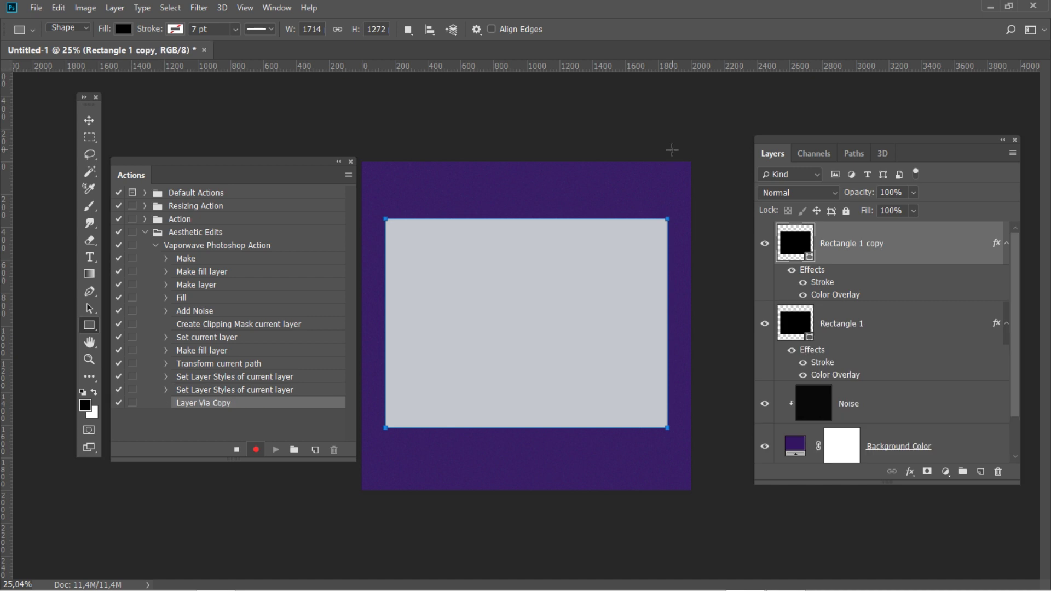
{"action": "key", "text": "ctrl+t"}
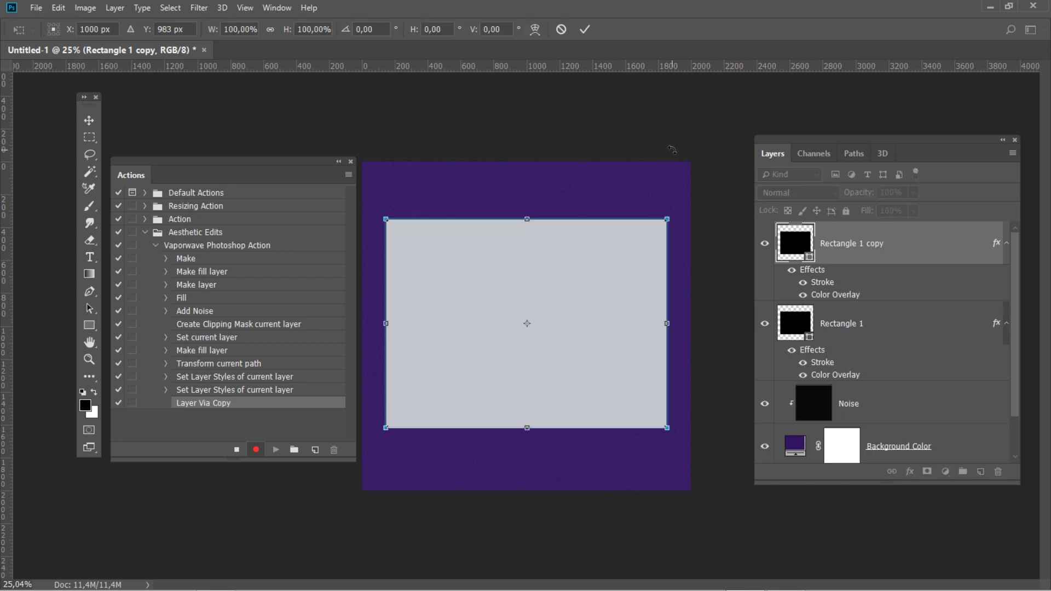
{"action": "left_click", "coordinate": [107, 28]}
{"action": "double_click", "coordinate": [168, 28]}
{"action": "type", "text": "371"}
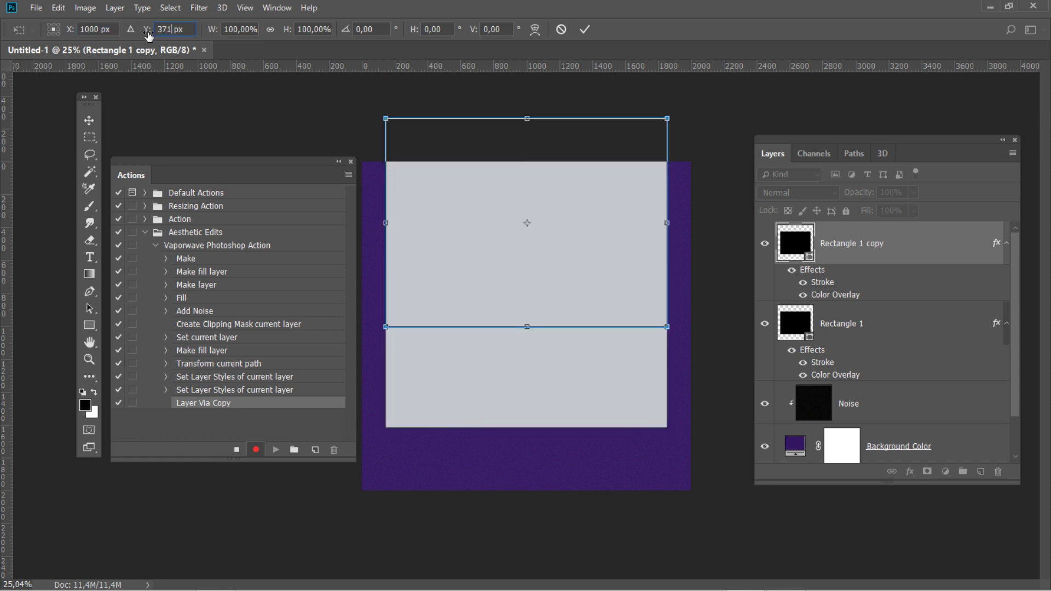
{"action": "left_click_drag", "start_coordinate": [327, 29], "coordinate": [298, 29]}
{"action": "type", "text": "3,77"}
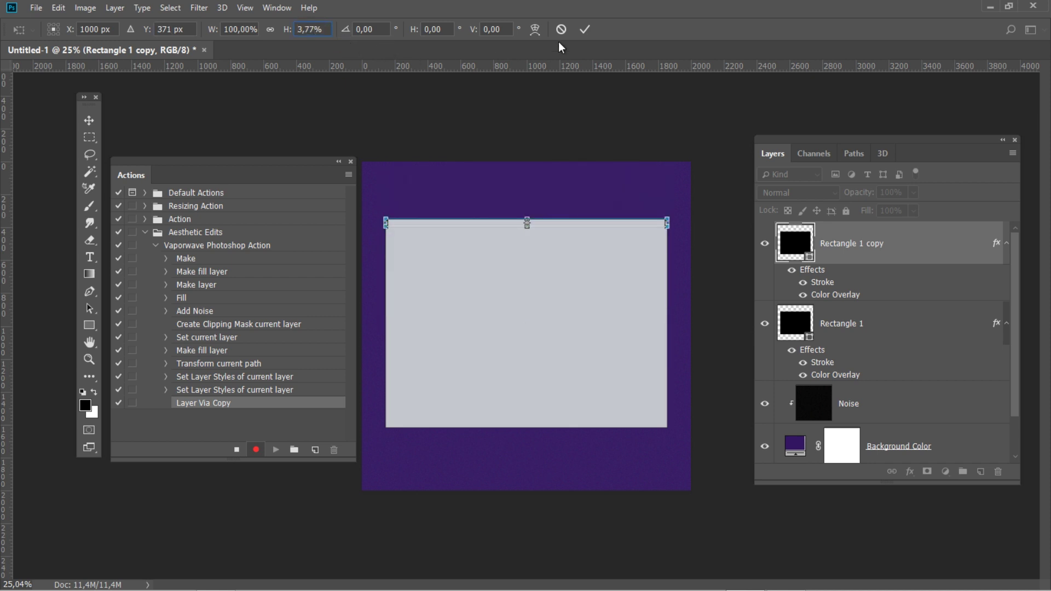
{"action": "left_click", "coordinate": [585, 30]}
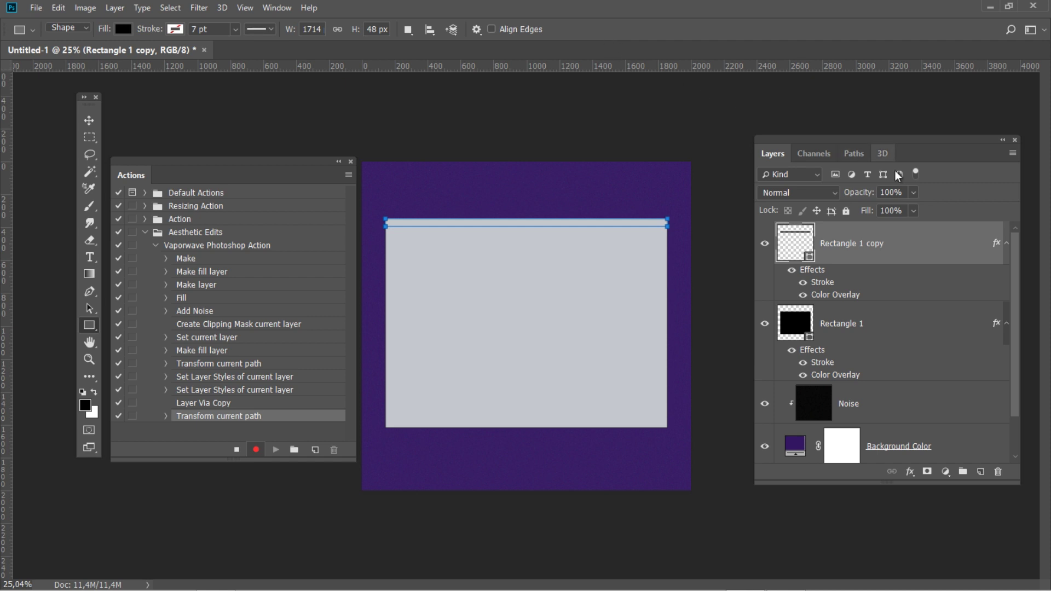
- Replace the Color Overlay on the Rectangle 1 copy layer with a Gradient Overlay
{"action": "double_click", "coordinate": [919, 241]}
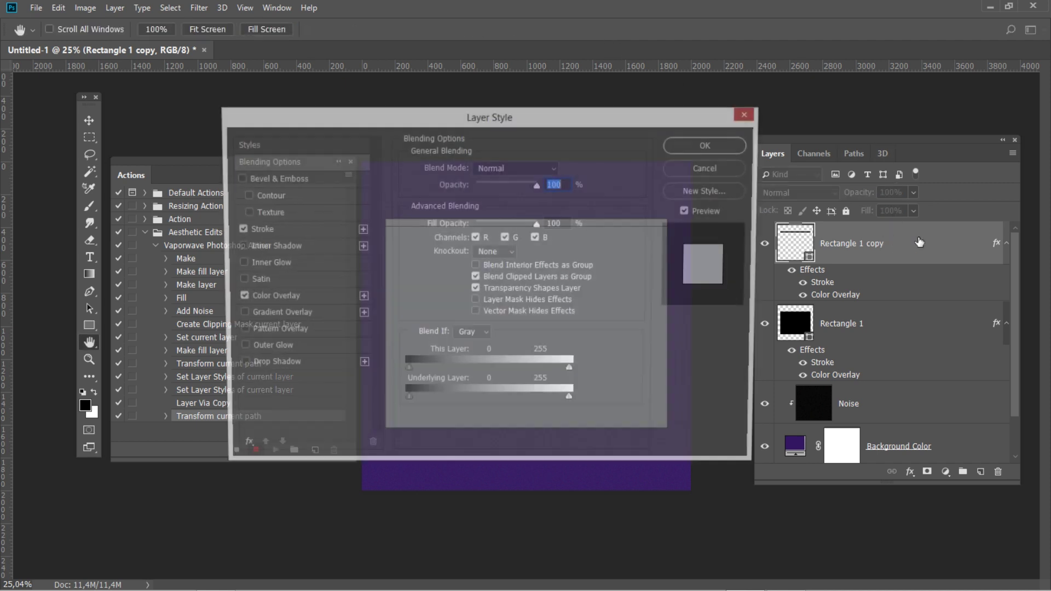
{"action": "left_click", "coordinate": [249, 299]}
{"action": "left_click", "coordinate": [236, 298]}
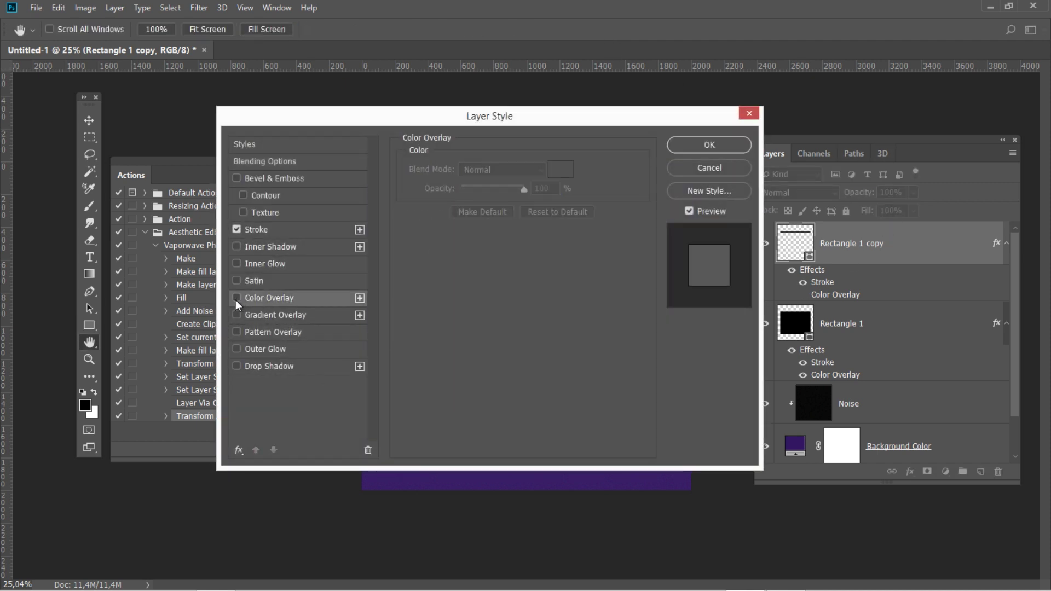
{"action": "left_click", "coordinate": [236, 315]}
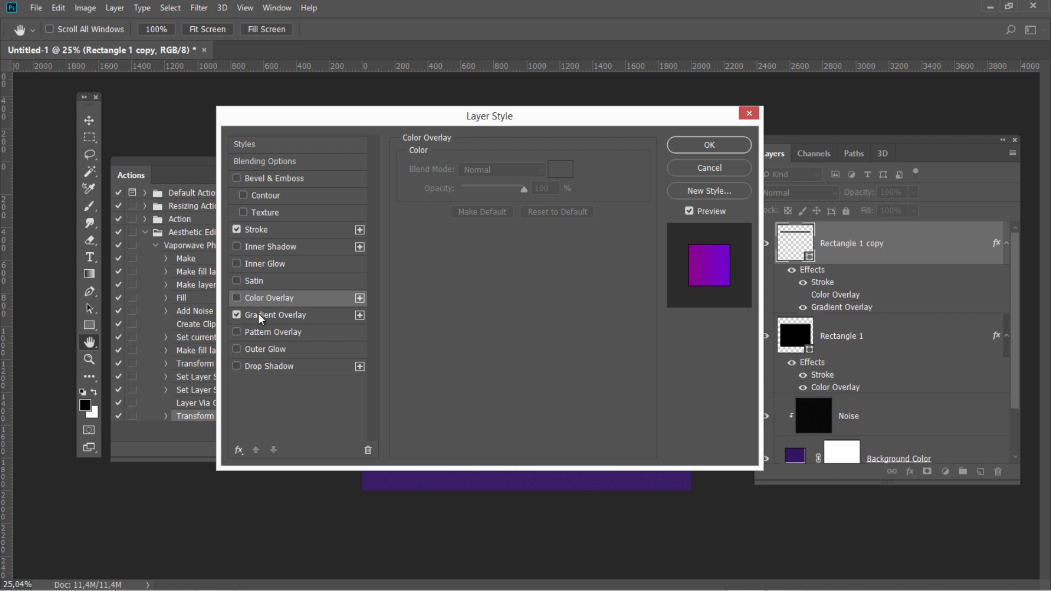
{"action": "left_click", "coordinate": [259, 315]}
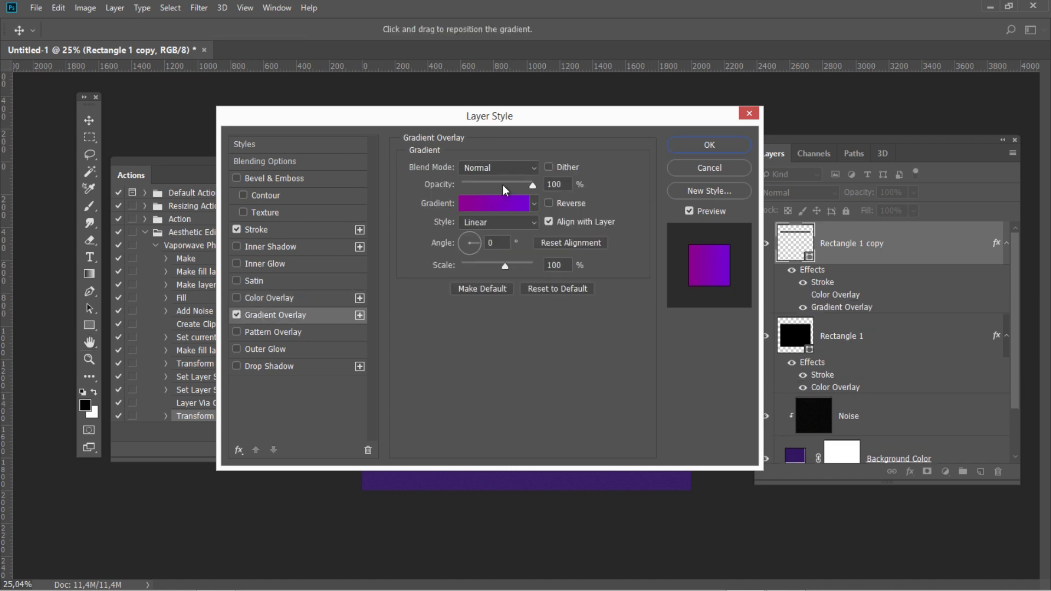
- Define the title bar's Gradient Overlay as #8a018f to #7200d3, with Normal blending at 100% opacity
{"action": "left_click", "coordinate": [527, 167]}
{"action": "left_click", "coordinate": [511, 181]}
{"action": "left_click", "coordinate": [548, 184]}
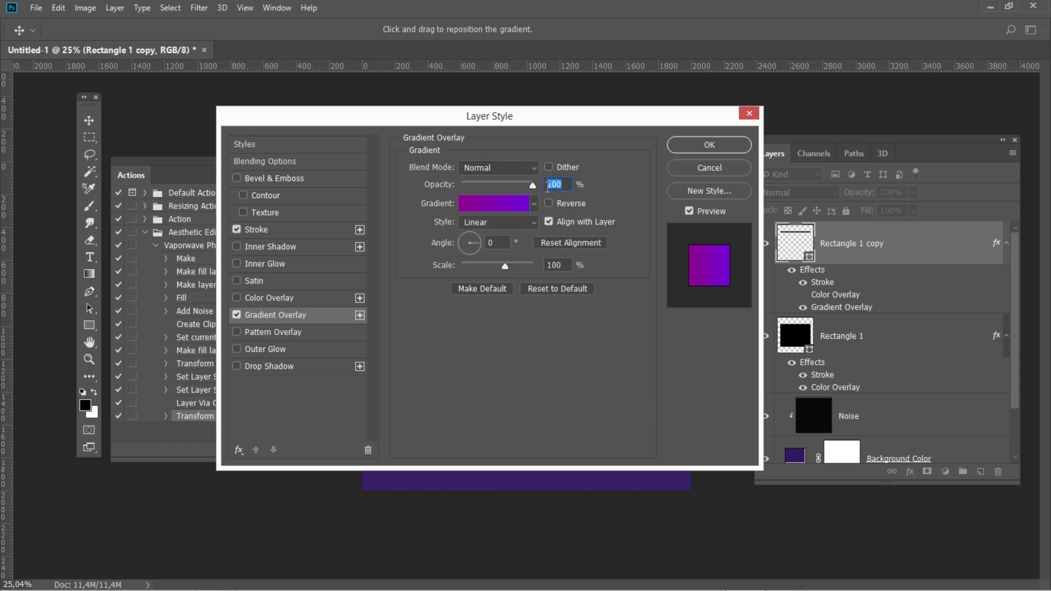
{"action": "left_click", "coordinate": [494, 204]}
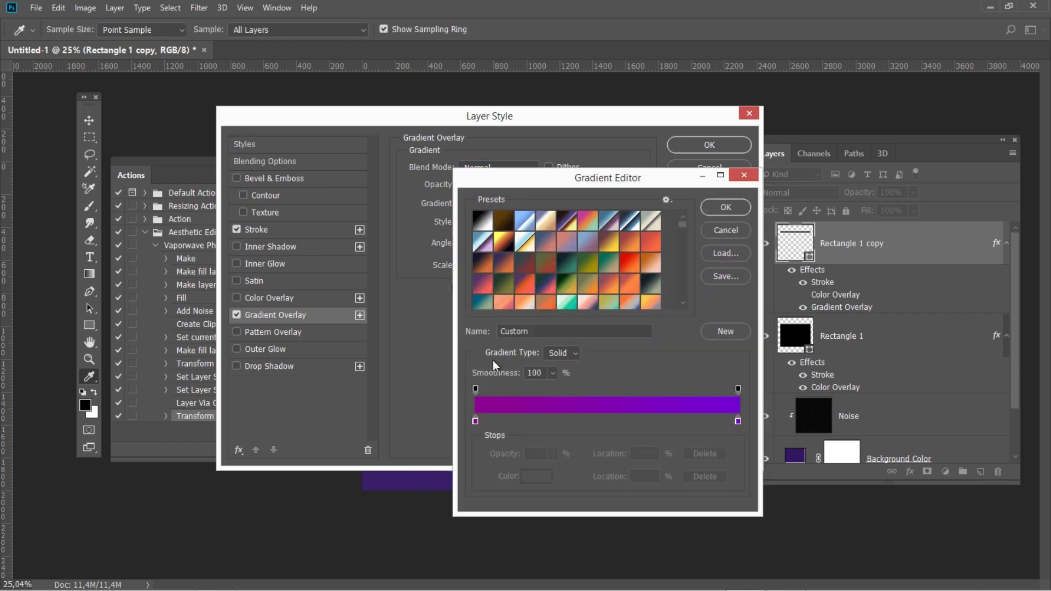
{"action": "left_click", "coordinate": [476, 421]}
{"action": "left_click", "coordinate": [526, 475]}
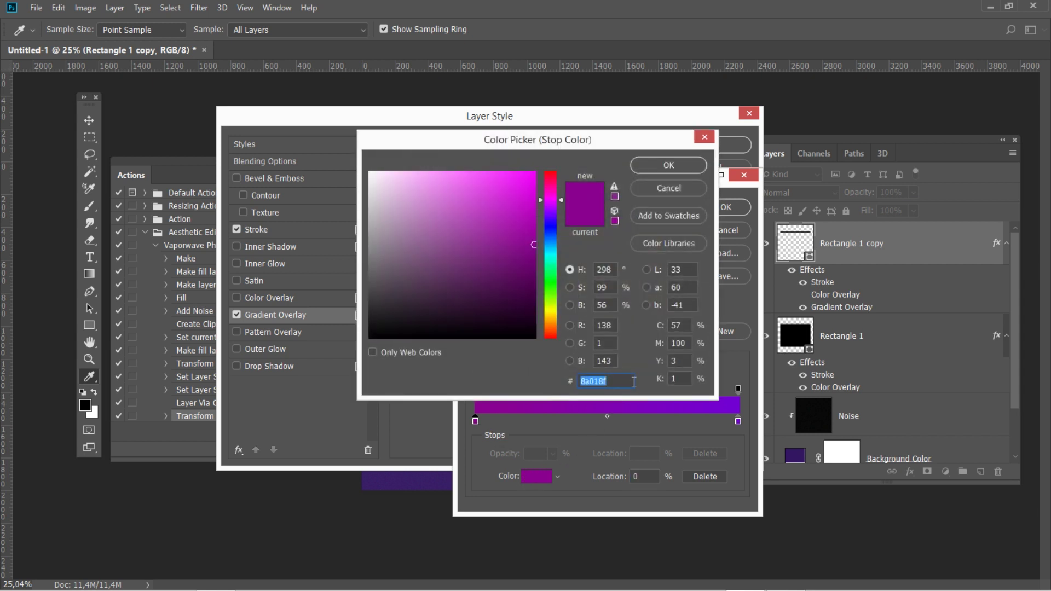
{"action": "left_click", "coordinate": [668, 166]}
{"action": "left_click", "coordinate": [739, 422]}
{"action": "left_click", "coordinate": [535, 475]}
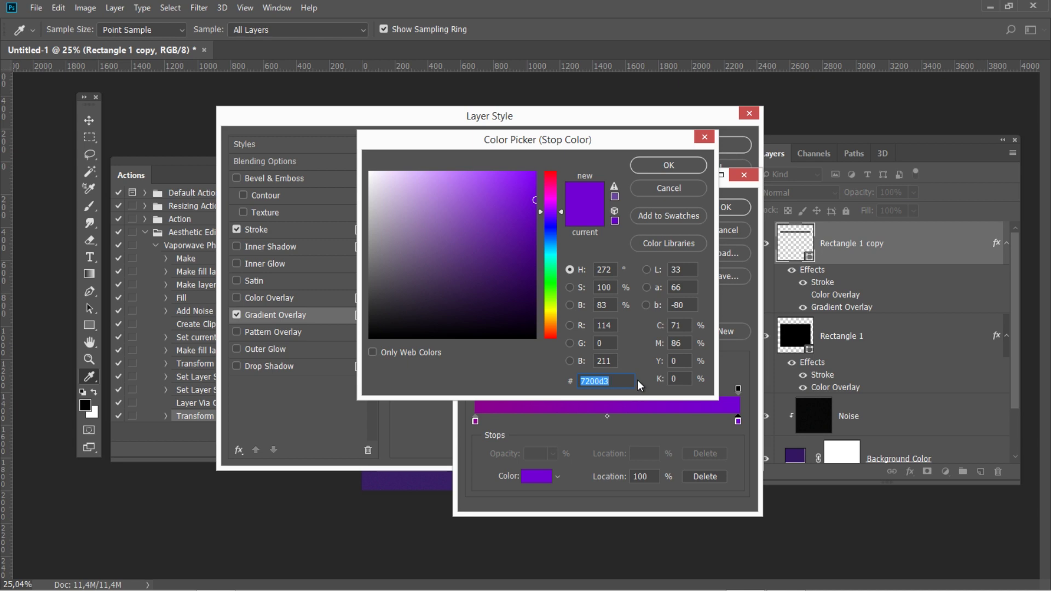
{"action": "left_click", "coordinate": [659, 166]}
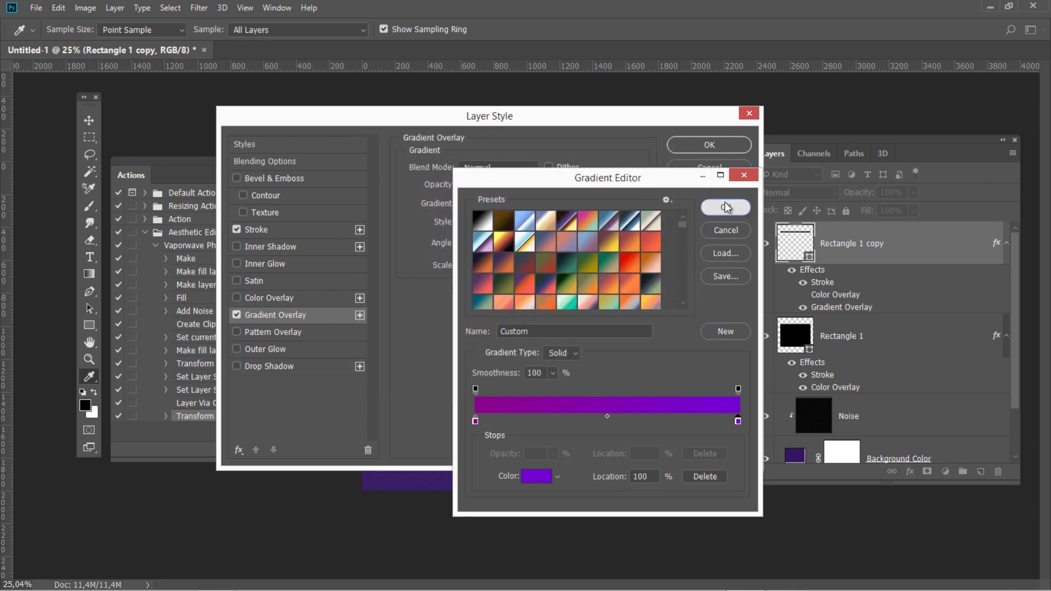
{"action": "left_click", "coordinate": [725, 203]}
- Apply the title bar's Gradient Overlay in Linear style with a 0° angle and 100% scale
{"action": "left_click", "coordinate": [538, 222]}
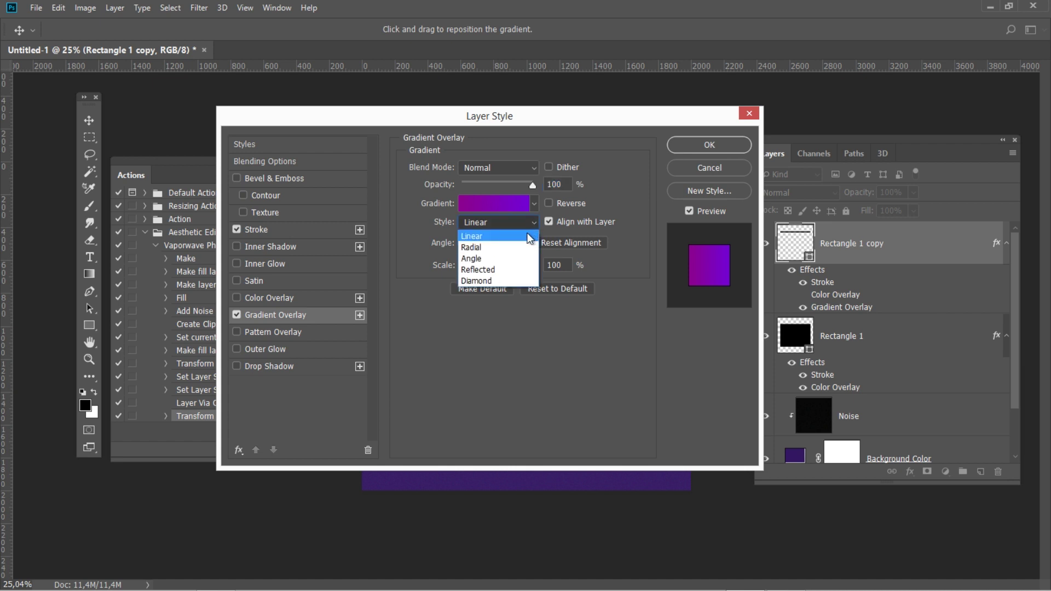
{"action": "left_click", "coordinate": [527, 232]}
{"action": "left_click", "coordinate": [493, 246]}
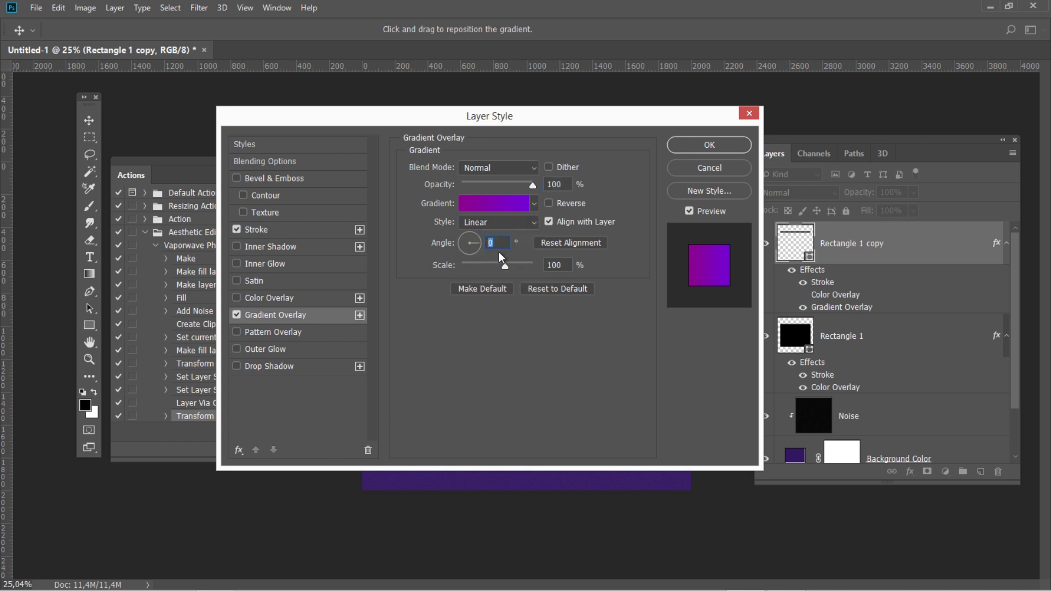
{"action": "left_click", "coordinate": [568, 264]}
{"action": "left_click", "coordinate": [708, 145]}
- Duplicate the Rectangle 1 copy layer and transform the duplicate to Y 351,50 px with its height scaled to 18,9%
{"action": "key", "text": "ctrl+j"}
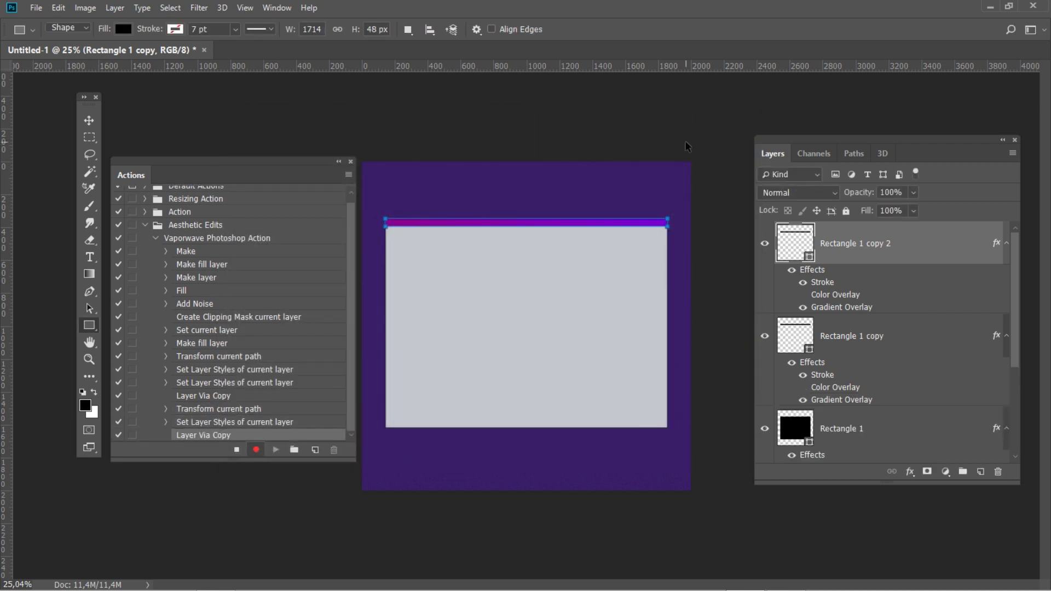
{"action": "key", "text": "ctrl+t"}
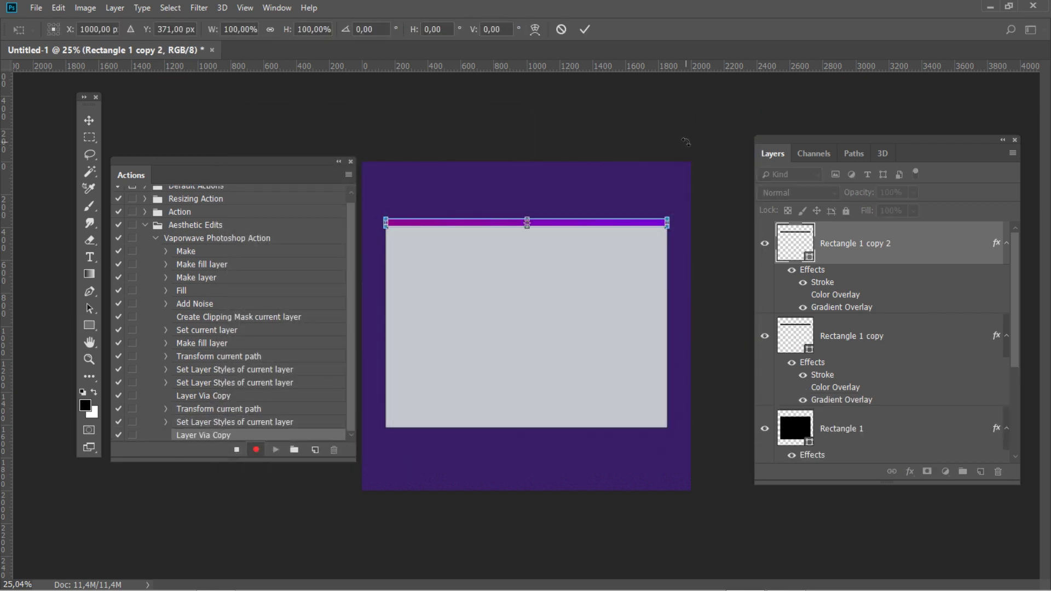
{"action": "left_click_drag", "start_coordinate": [167, 29], "coordinate": [164, 29]}
{"action": "type", "text": "5"}
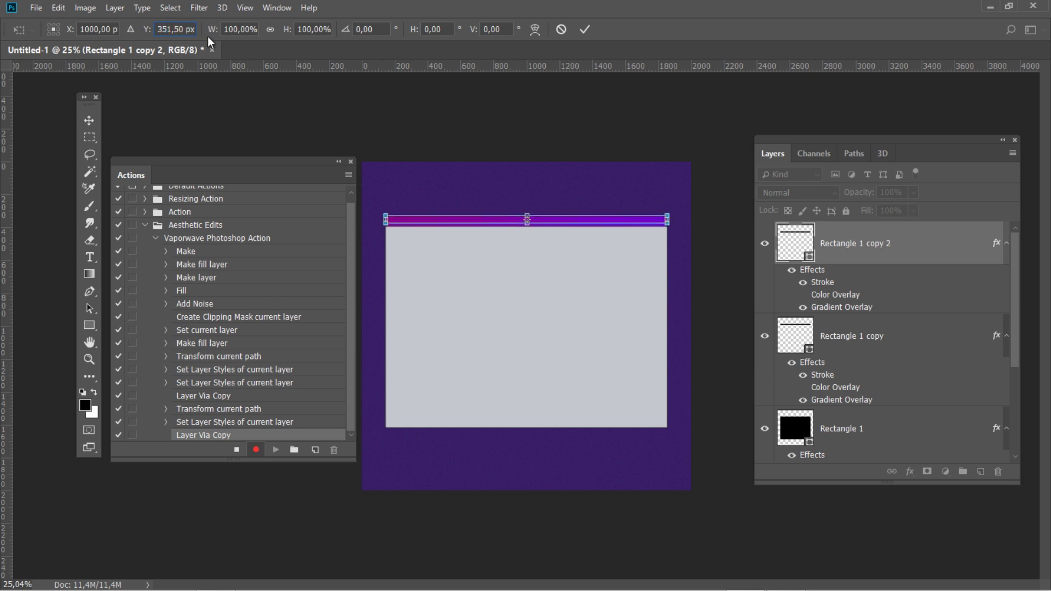
{"action": "left_click", "coordinate": [292, 30]}
{"action": "type", "text": "18,"}
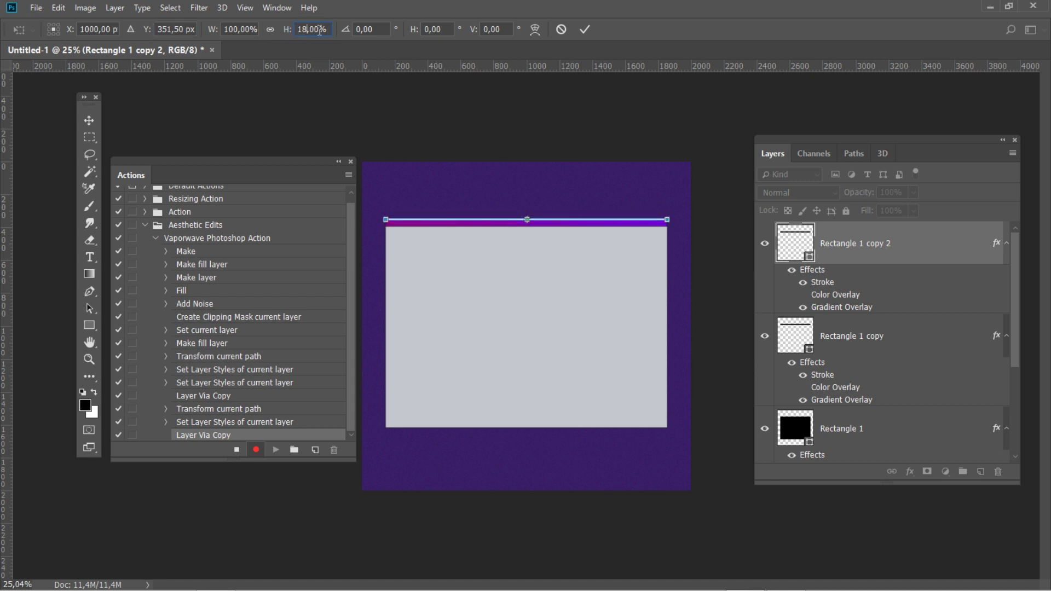
{"action": "type", "text": "9"}
{"action": "left_click", "coordinate": [584, 30]}
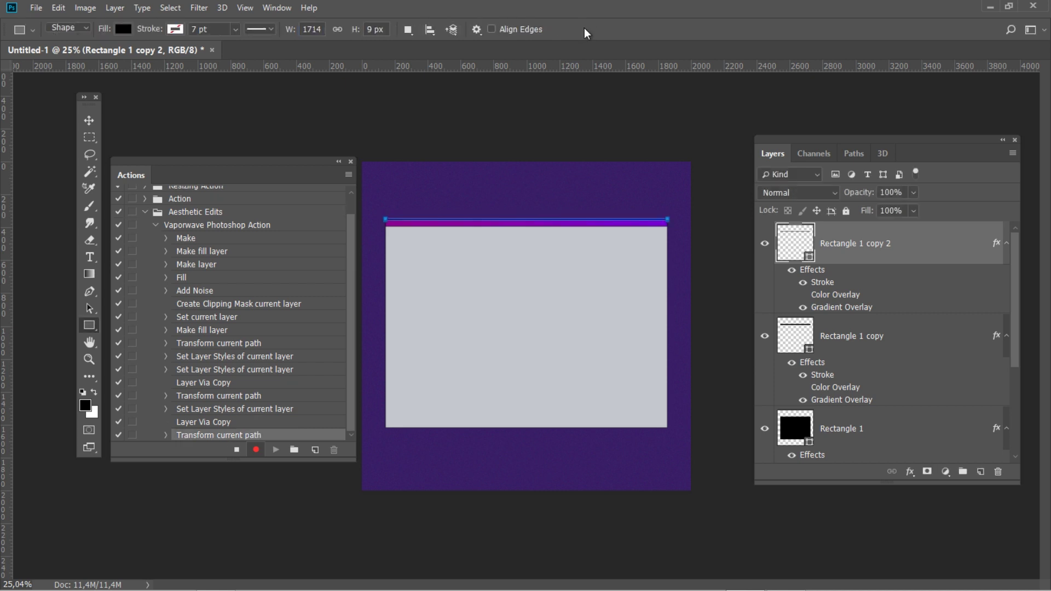
- Replace the Gradient Overlay on the Rectangle 1 copy 2 layer with the gray Color Overlay, Normal at 100% opacity, keeping the Stroke
{"action": "double_click", "coordinate": [923, 246]}
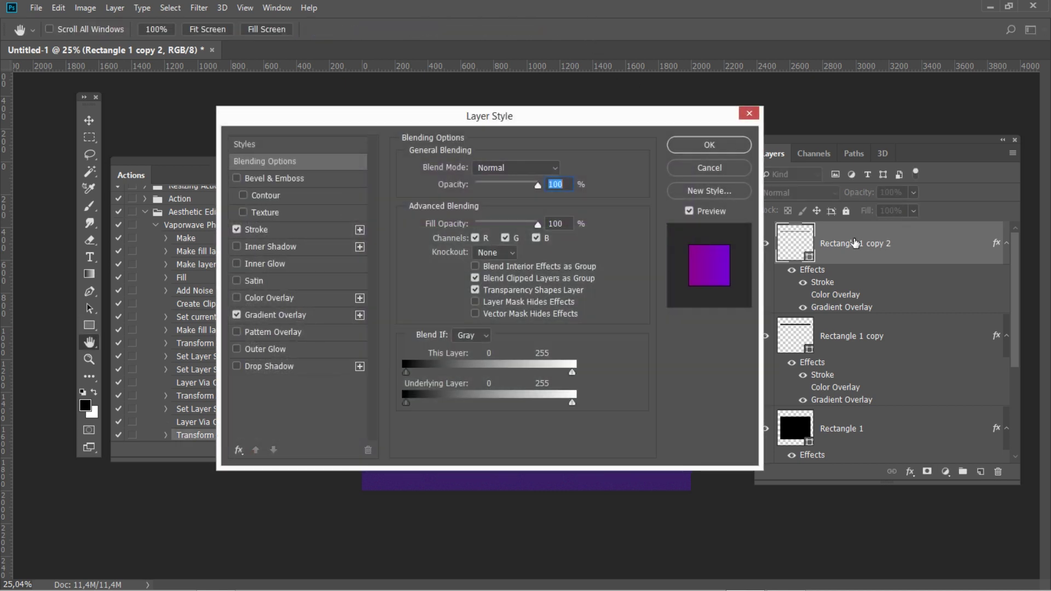
{"action": "left_click", "coordinate": [264, 227]}
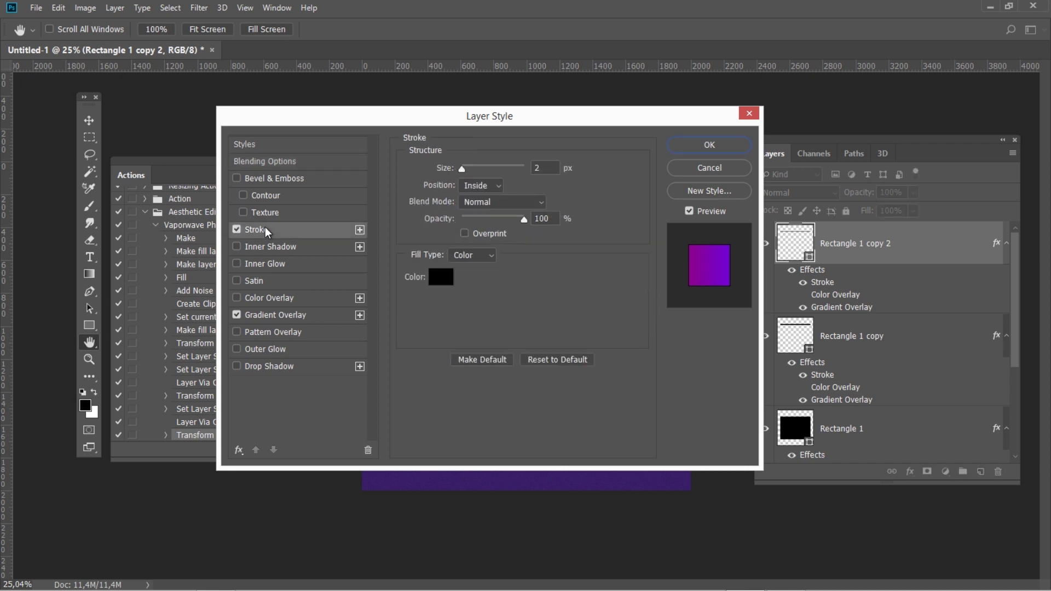
{"action": "left_click", "coordinate": [245, 297]}
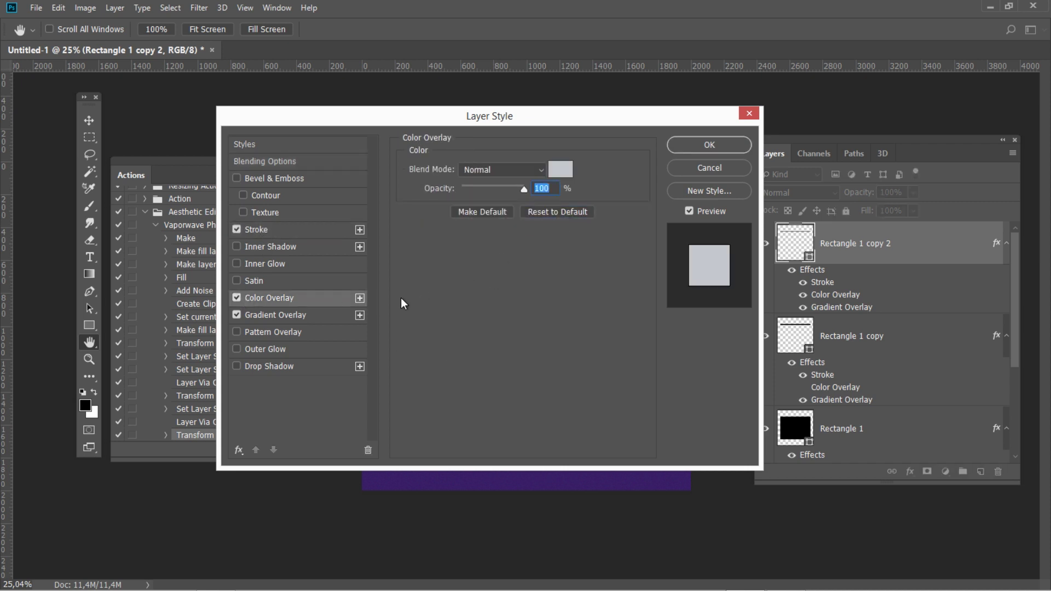
{"action": "left_click", "coordinate": [237, 315]}
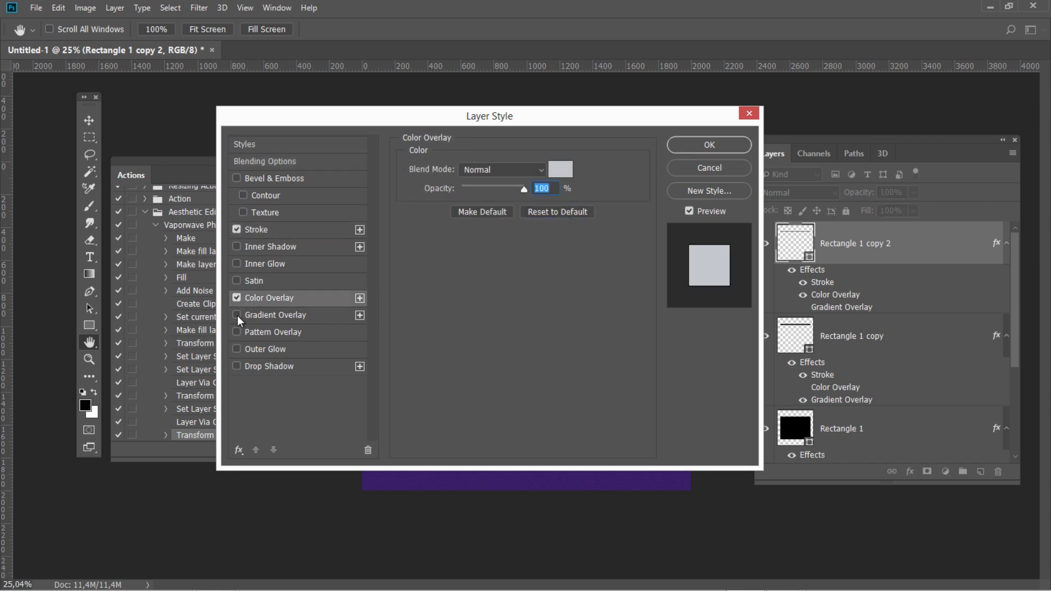
{"action": "left_click", "coordinate": [678, 147]}
- Duplicate the Rectangle 1 copy 2 layer and place the duplicate at X 1835 px, Y 374,5 px with Free Transform
{"action": "key", "text": "ctrl+j"}
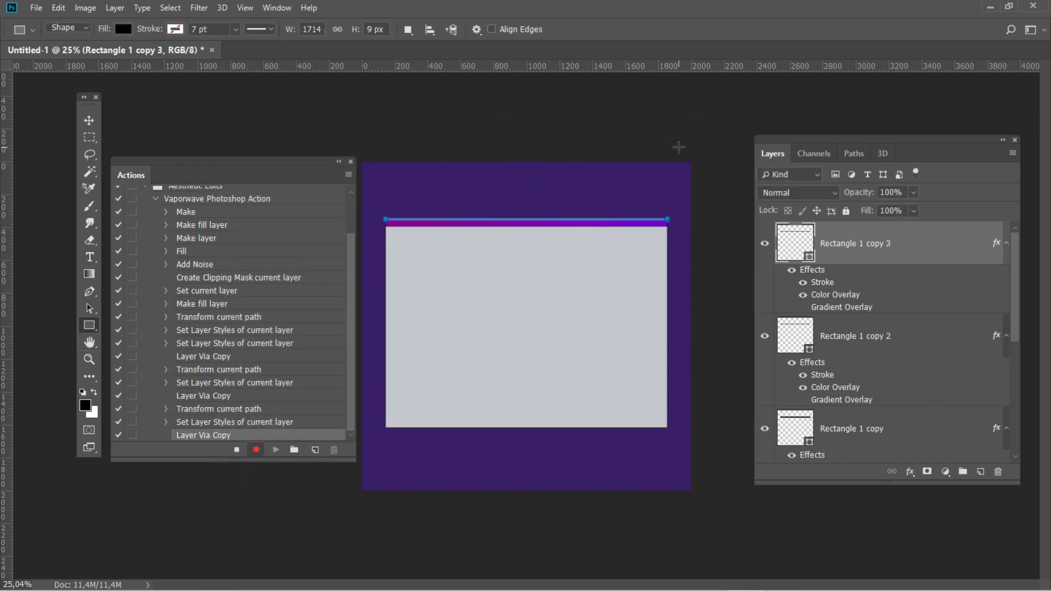
{"action": "key", "text": "ctrl+t"}
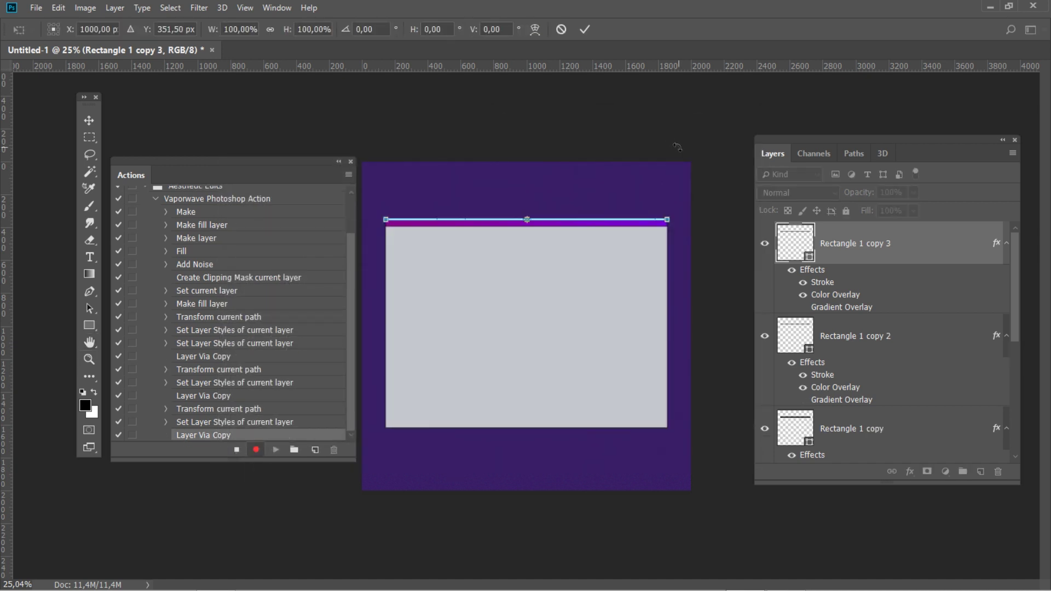
{"action": "left_click", "coordinate": [111, 27]}
{"action": "type", "text": "1835"}
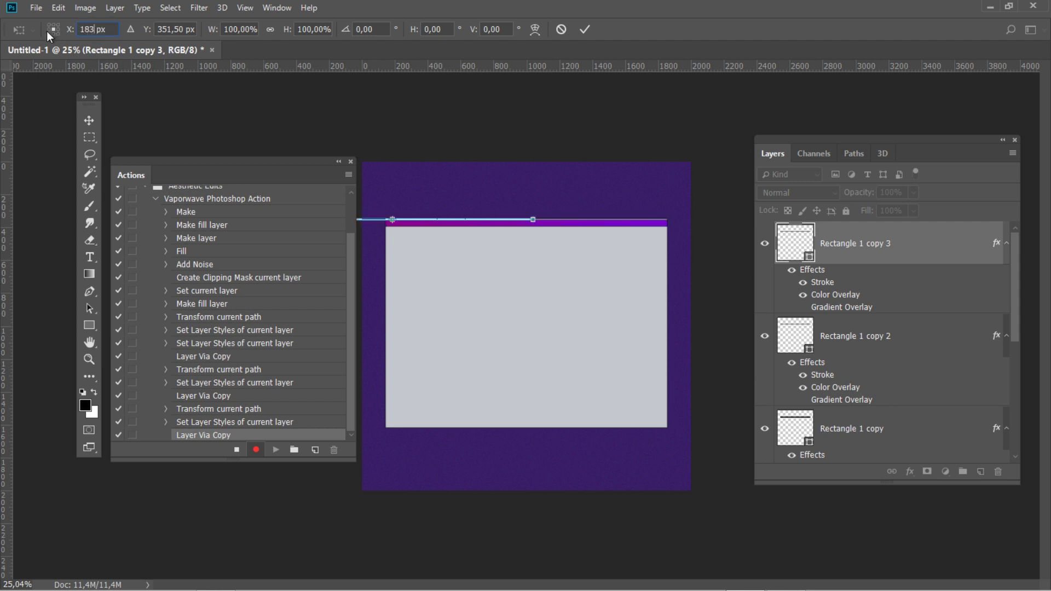
{"action": "key", "text": "Tab"}
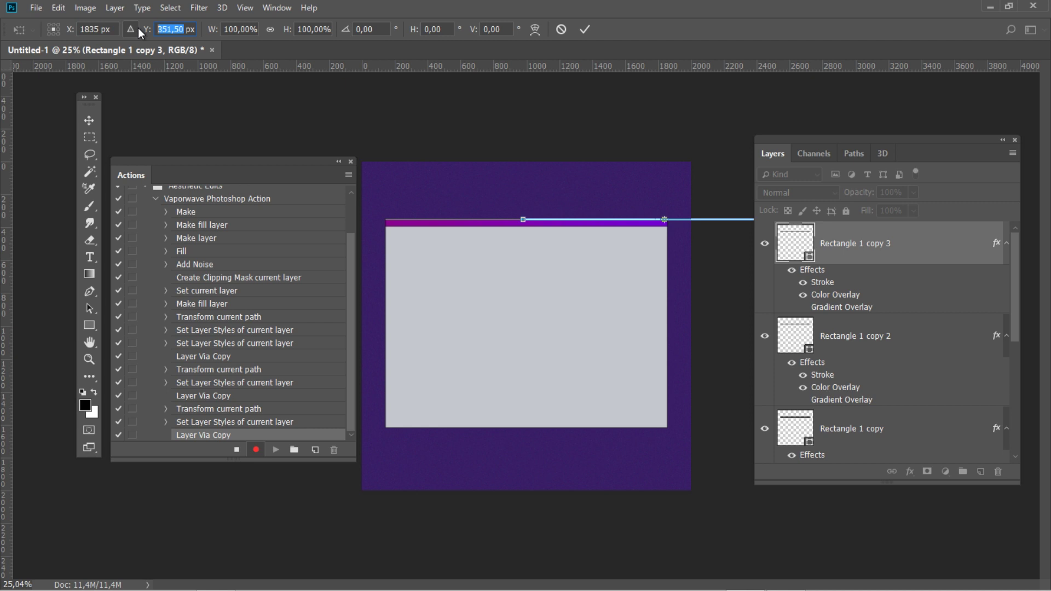
{"action": "type", "text": "374,5"}
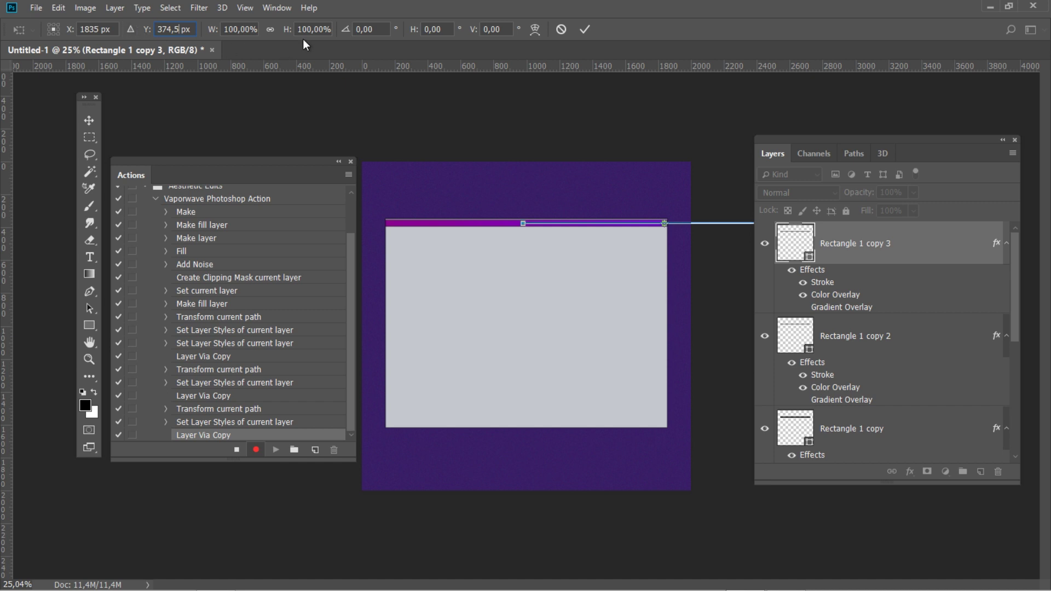
- Scale the duplicated strip to 2,57% width and 478,80% height to form a small title bar button
{"action": "key", "text": "Tab"}
{"action": "type", "text": "2"}
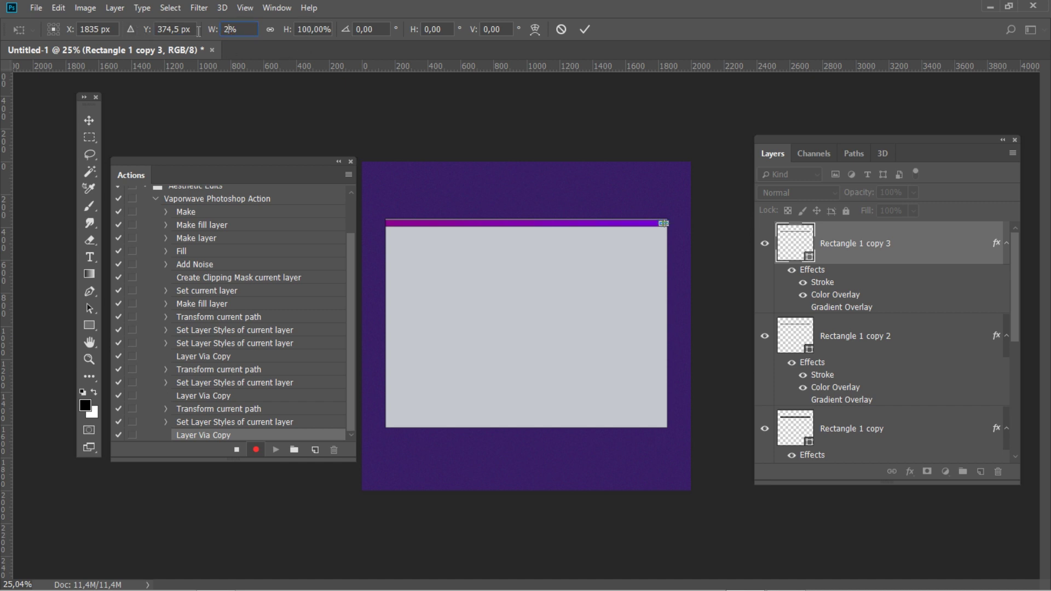
{"action": "type", "text": ",57"}
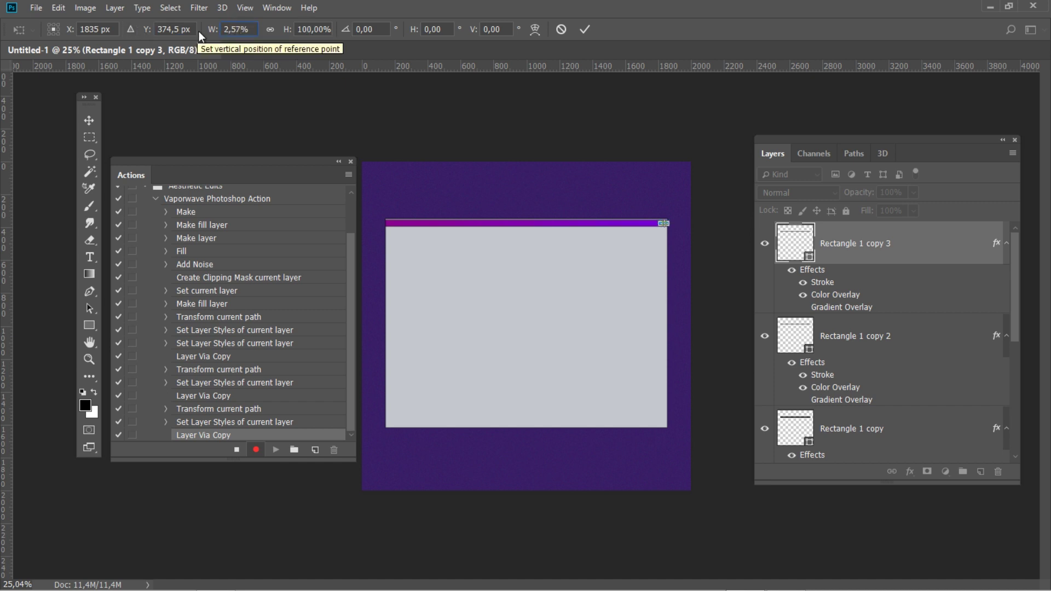
{"action": "key", "text": "Tab"}
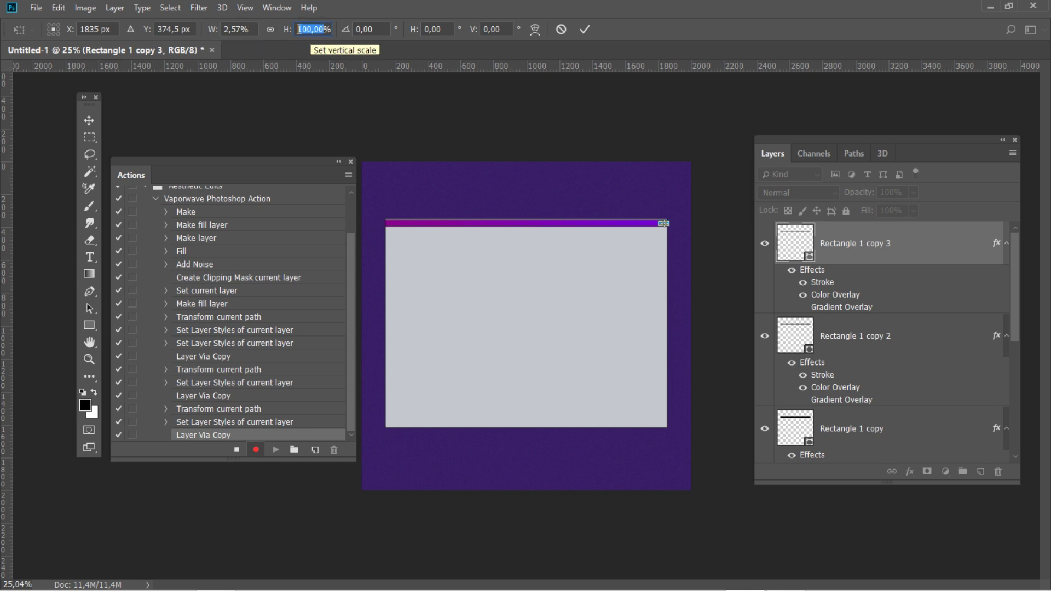
{"action": "type", "text": "478"}
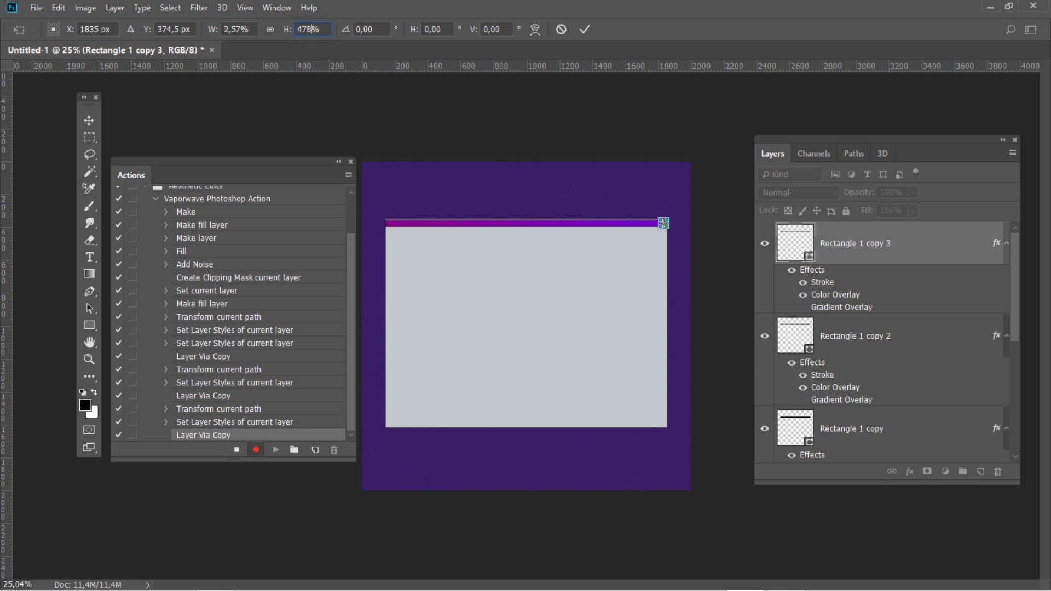
{"action": "type", "text": ",80"}
{"action": "left_click", "coordinate": [588, 32]}
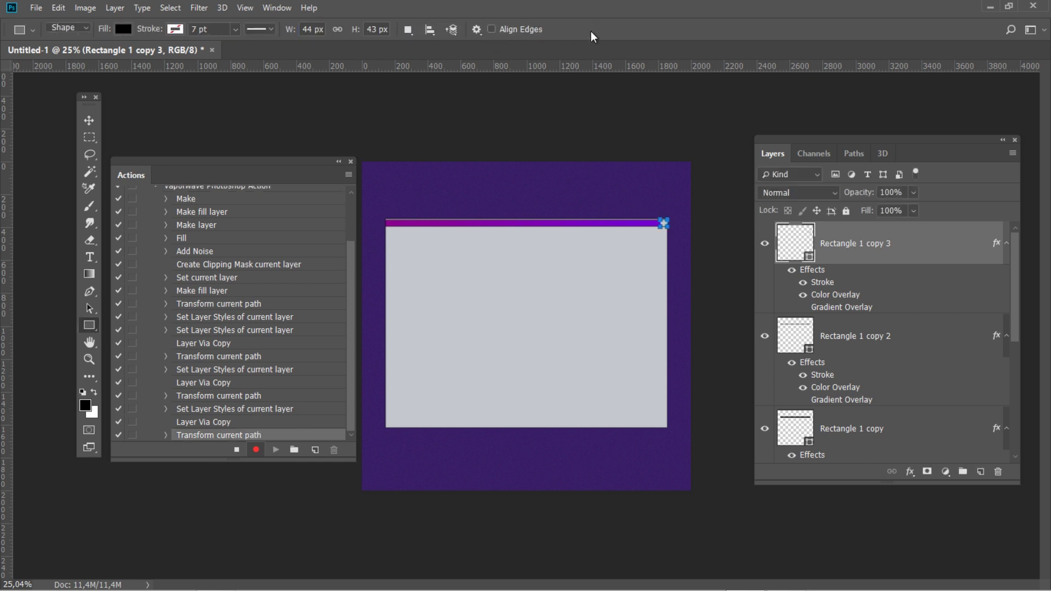
- Add Bevel & Emboss to the Rectangle 1 copy 3 layer: Inner Bevel, Smooth, depth 100%, direction Up, size 8 px, soften 0 px
{"action": "double_click", "coordinate": [919, 249]}
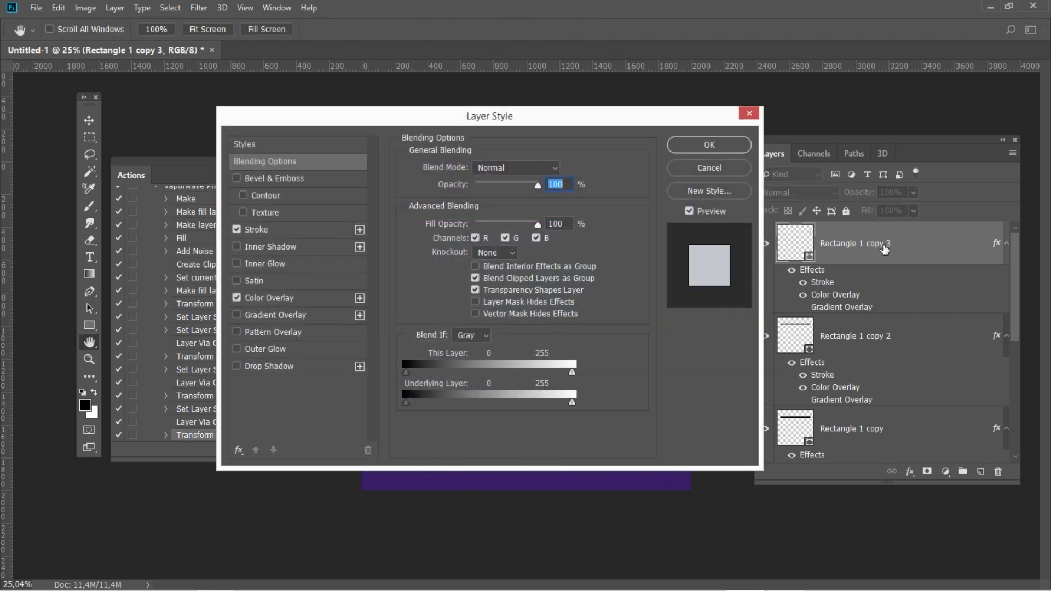
{"action": "left_click", "coordinate": [298, 179]}
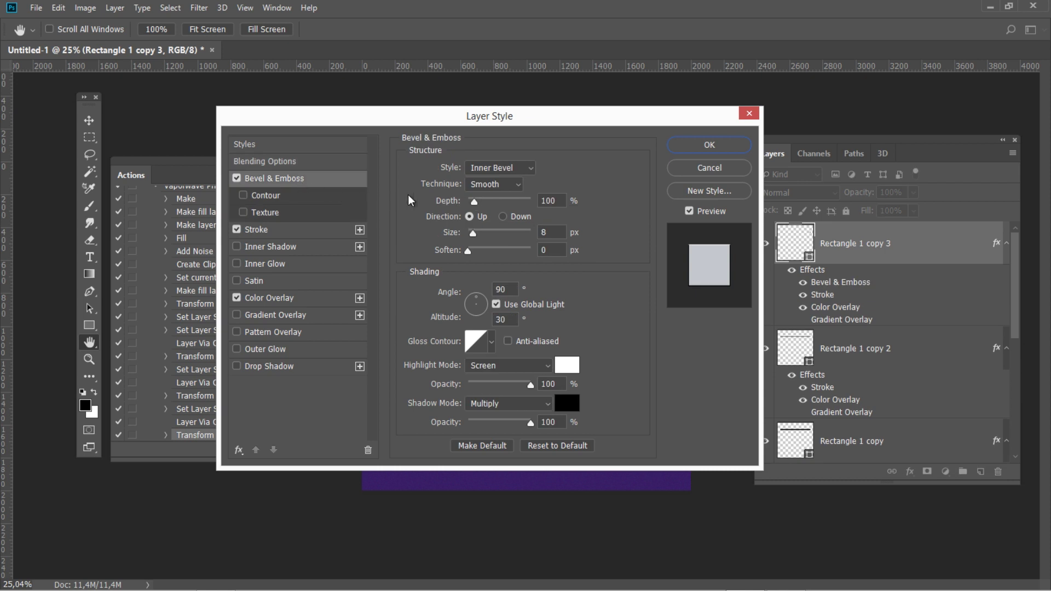
{"action": "left_click", "coordinate": [531, 169]}
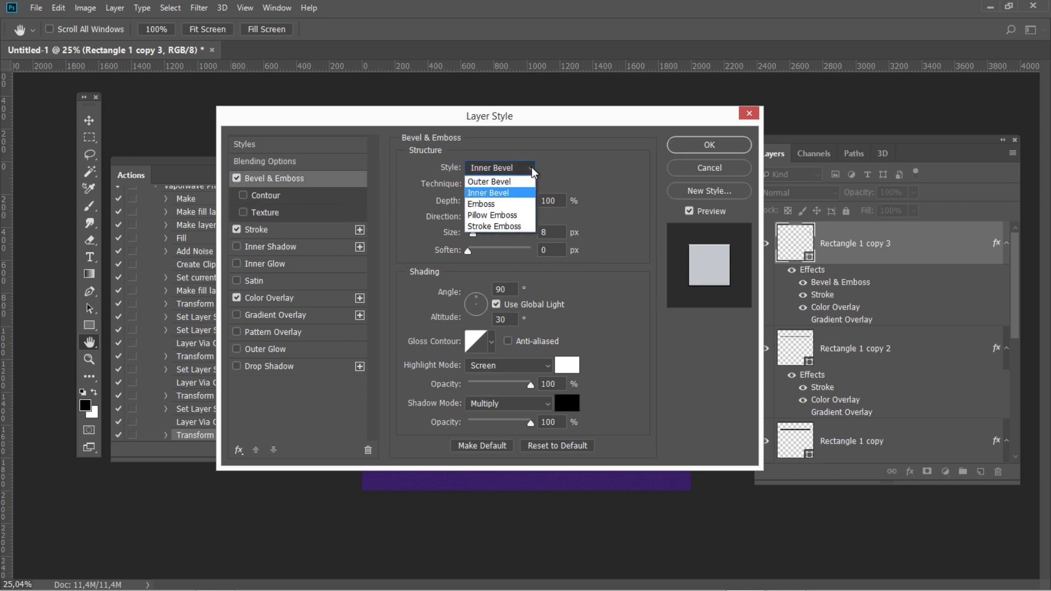
{"action": "left_click", "coordinate": [524, 195]}
{"action": "left_click", "coordinate": [509, 189]}
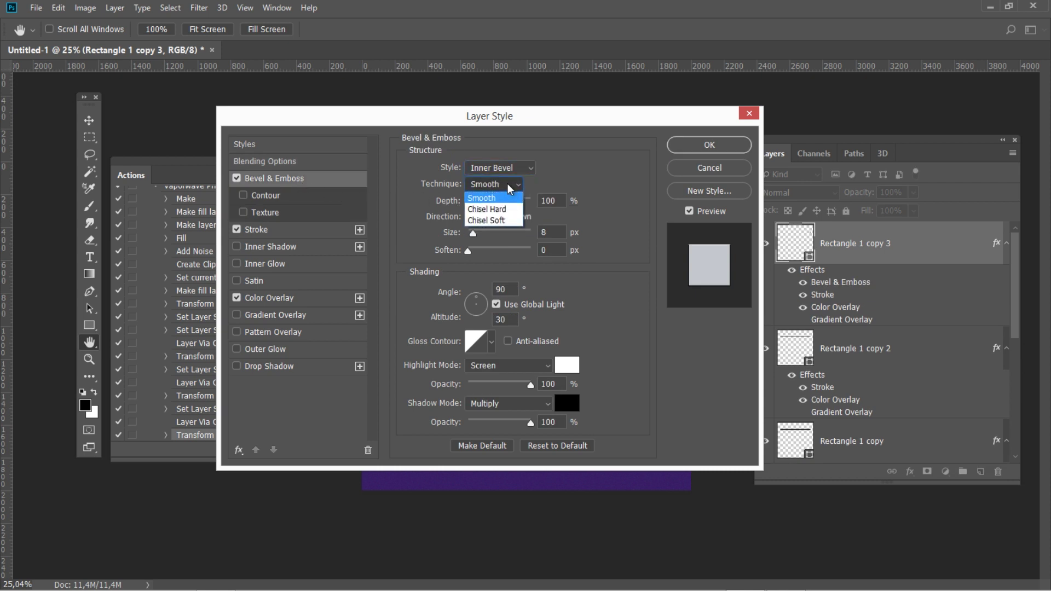
{"action": "left_click", "coordinate": [507, 199]}
{"action": "double_click", "coordinate": [545, 201]}
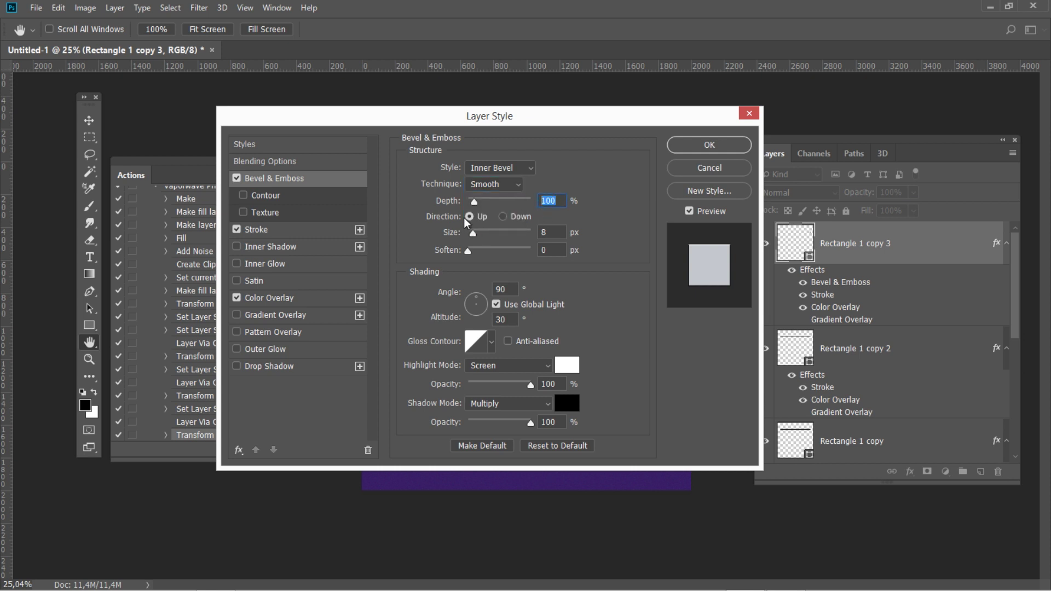
{"action": "double_click", "coordinate": [545, 232]}
{"action": "double_click", "coordinate": [547, 249]}
- Set the button's bevel shading to a 135° angle and 75° altitude and apply the layer style
{"action": "double_click", "coordinate": [507, 288]}
{"action": "type", "text": "135"}
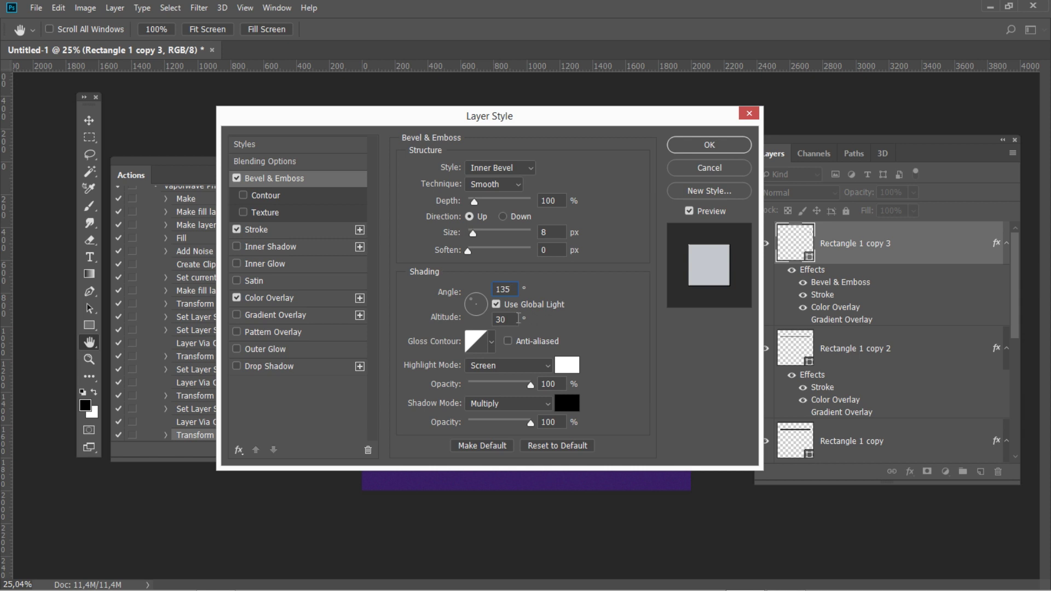
{"action": "key", "text": "Tab"}
{"action": "type", "text": "75"}
{"action": "left_click", "coordinate": [687, 146]}
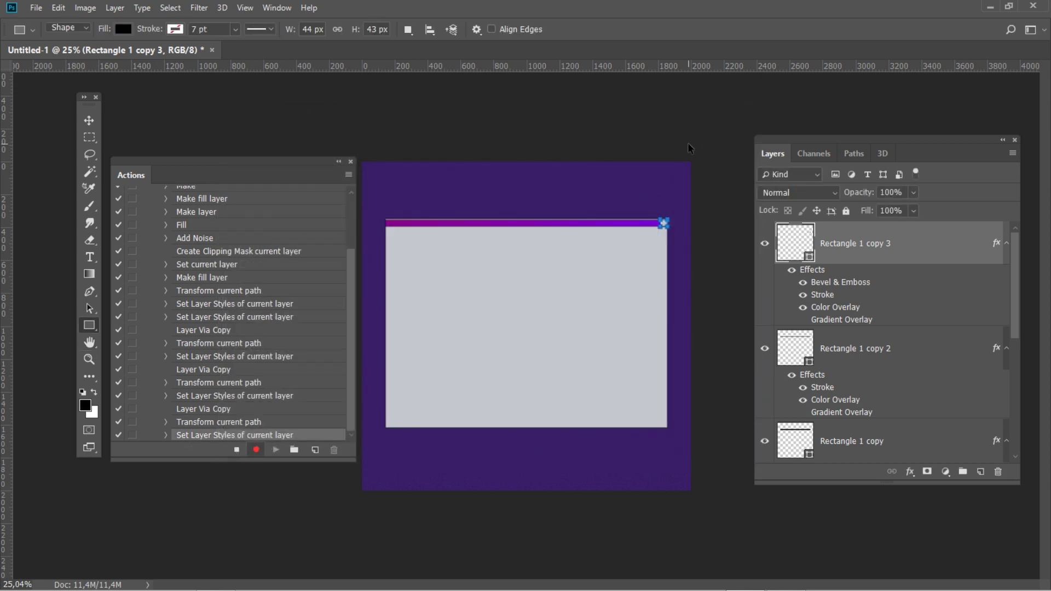
- Duplicate the title bar button layer and move the copy 44 px left so it sits beside the original
{"action": "key", "text": "ctrl+j"}
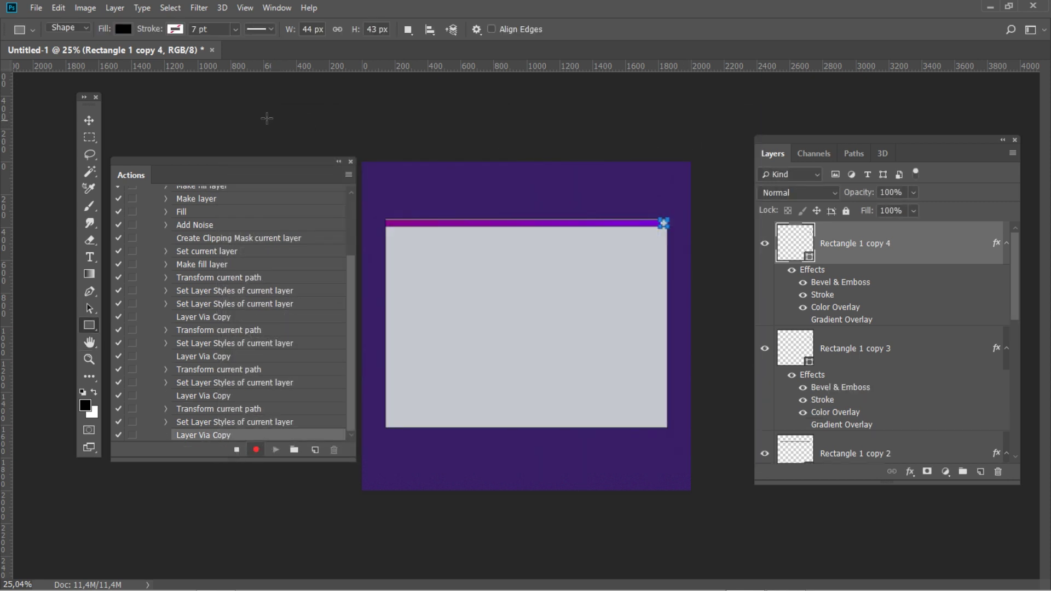
{"action": "left_click", "coordinate": [88, 120]}
{"action": "key", "text": "shift+Left"}
{"action": "key", "text": "shift+Left"}
{"action": "key", "text": "shift+Left"}
{"action": "key", "text": "shift+Left"}
{"action": "key", "text": "Left"}
{"action": "key", "text": "Left"}
{"action": "key", "text": "Left"}
{"action": "key", "text": "Left"}
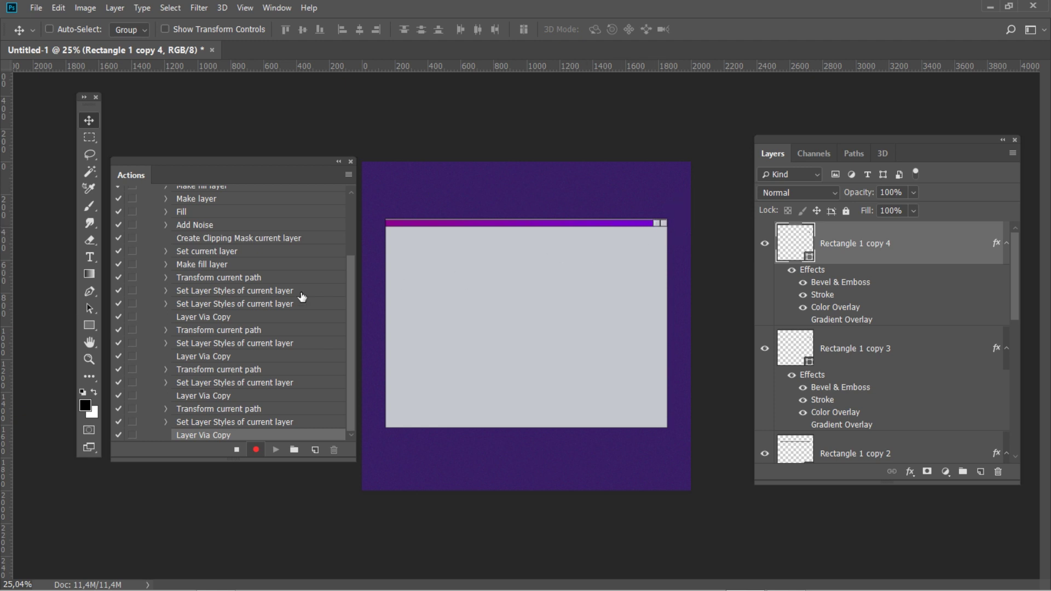
- Create a 17 × 17 px custom shape using the solid right-pointing arrow above the gray window
{"action": "left_click", "coordinate": [93, 327]}
{"action": "right_click", "coordinate": [92, 327]}
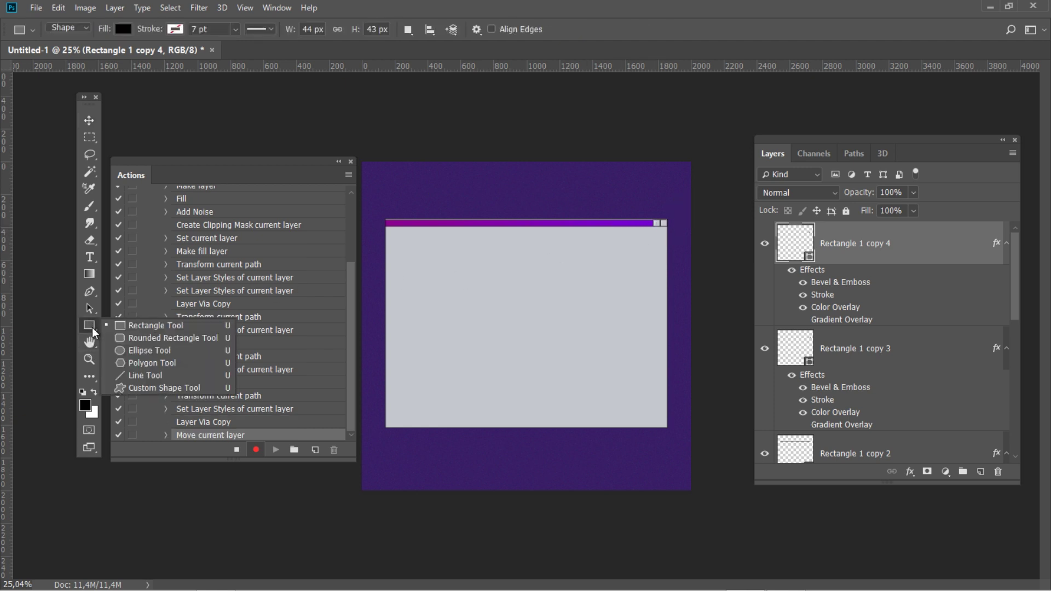
{"action": "left_click", "coordinate": [162, 389]}
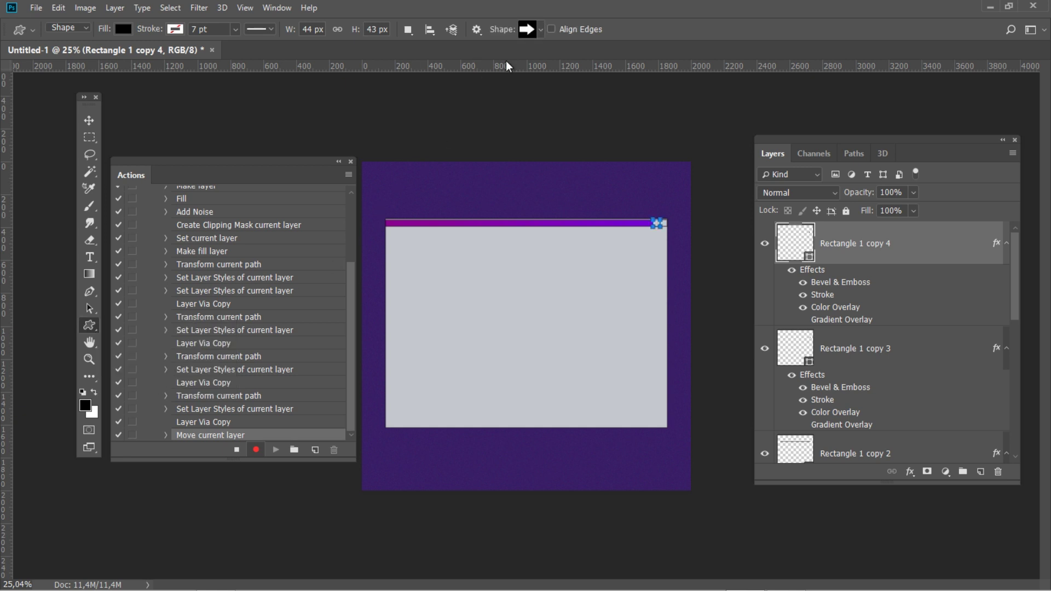
{"action": "left_click", "coordinate": [540, 31]}
{"action": "left_click", "coordinate": [454, 80]}
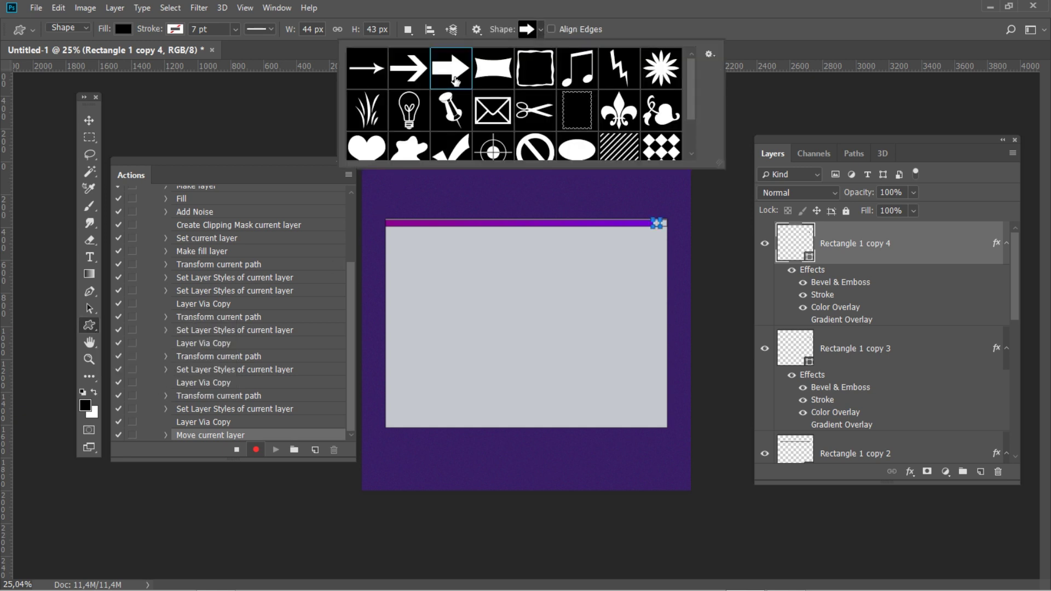
{"action": "left_click", "coordinate": [642, 37]}
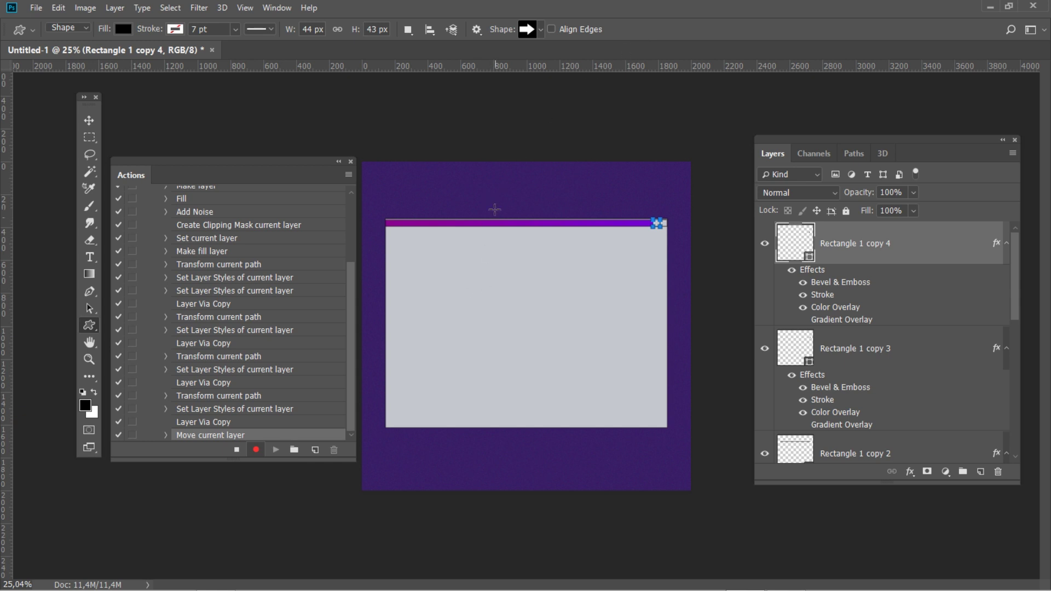
{"action": "left_click", "coordinate": [488, 182]}
{"action": "type", "text": "17"}
{"action": "double_click", "coordinate": [441, 131]}
{"action": "type", "text": "17"}
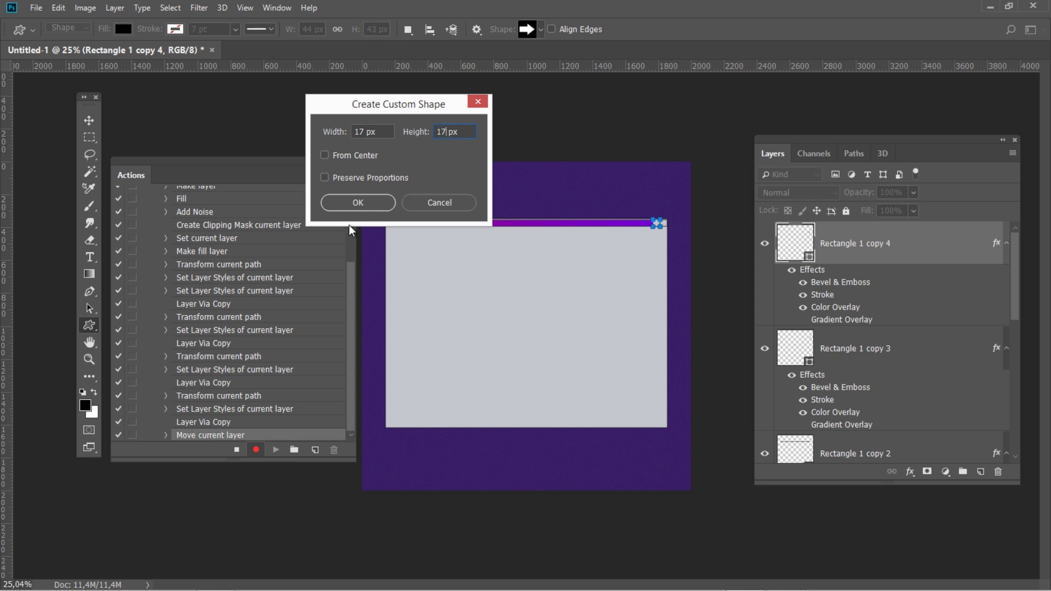
{"action": "left_click", "coordinate": [355, 203]}
- Position the arrow shape over the inner title bar button at X 1791,5 px and Y 374,5 px
{"action": "key", "text": "ctrl+t"}
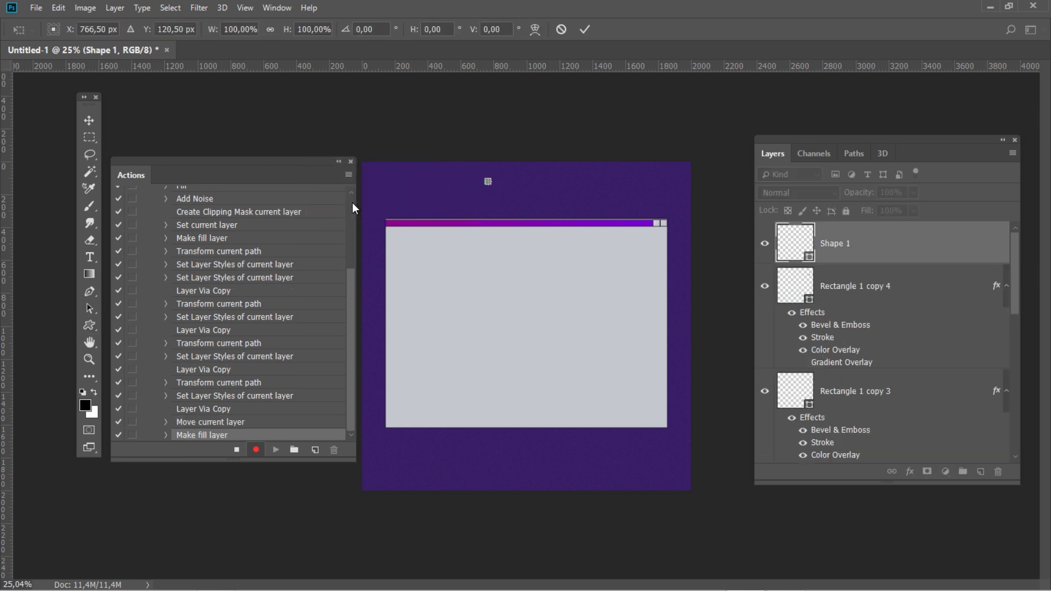
{"action": "left_click_drag", "start_coordinate": [106, 28], "coordinate": [57, 30]}
{"action": "type", "text": "1791"}
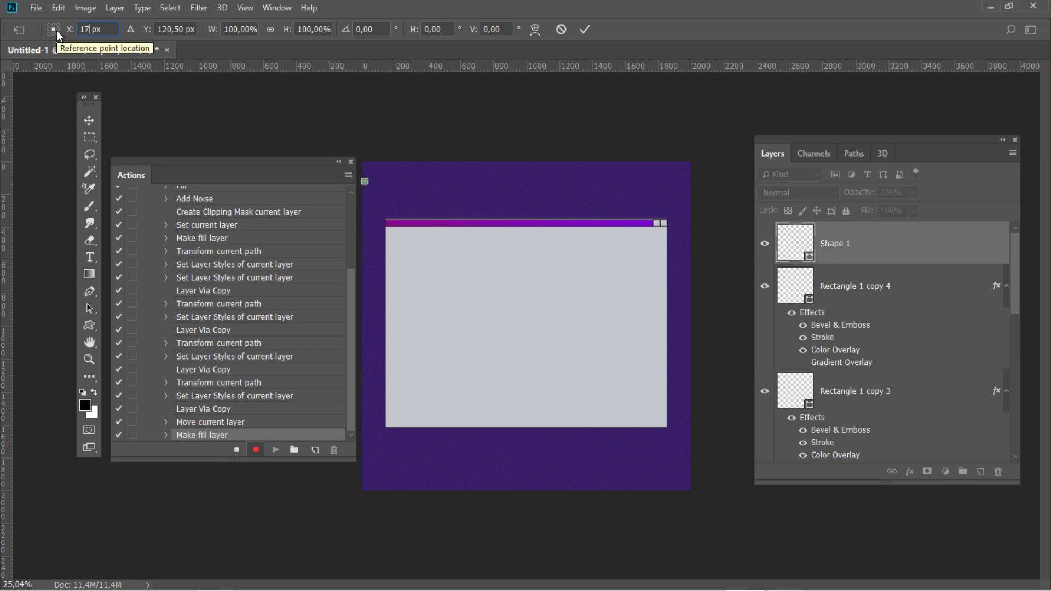
{"action": "type", "text": ",5"}
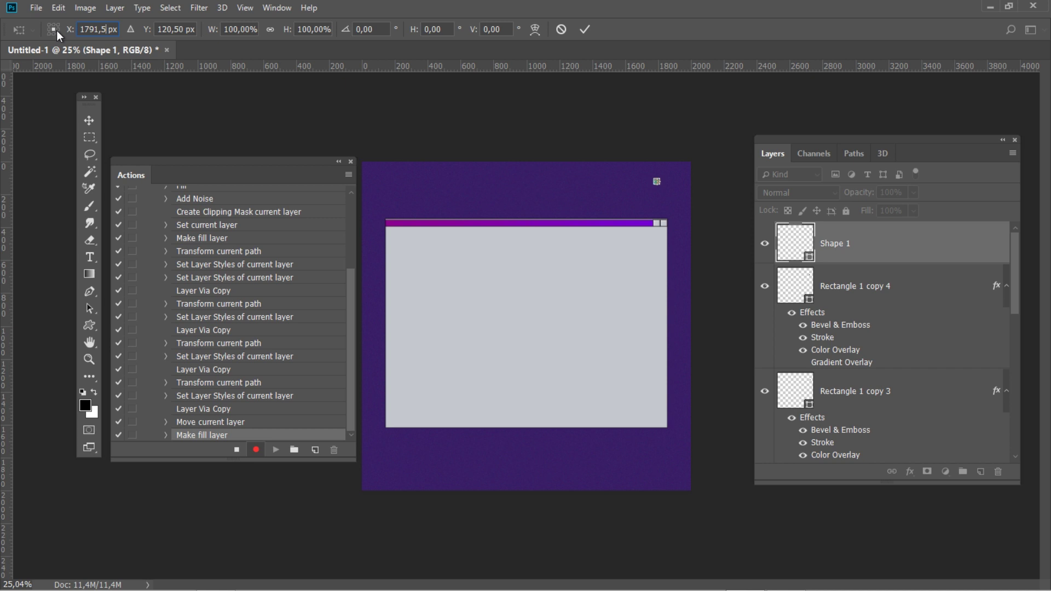
{"action": "key", "text": "Tab"}
{"action": "type", "text": "374,5"}
{"action": "left_click", "coordinate": [584, 31]}
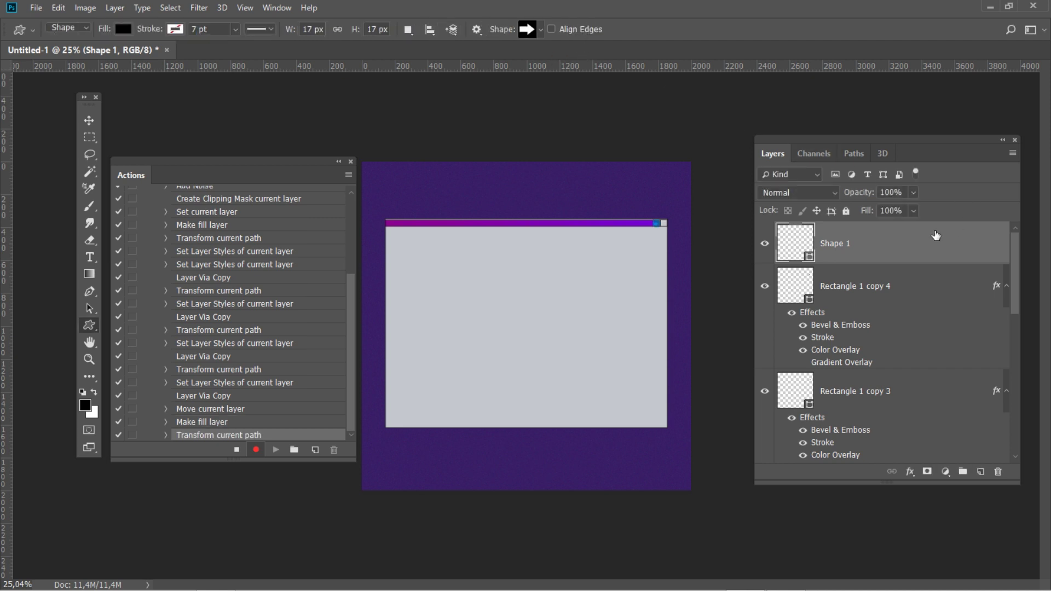
- Apply a black (#000000) Color Overlay to the Shape 1 arrow layer
{"action": "double_click", "coordinate": [936, 236]}
{"action": "left_click", "coordinate": [283, 298]}
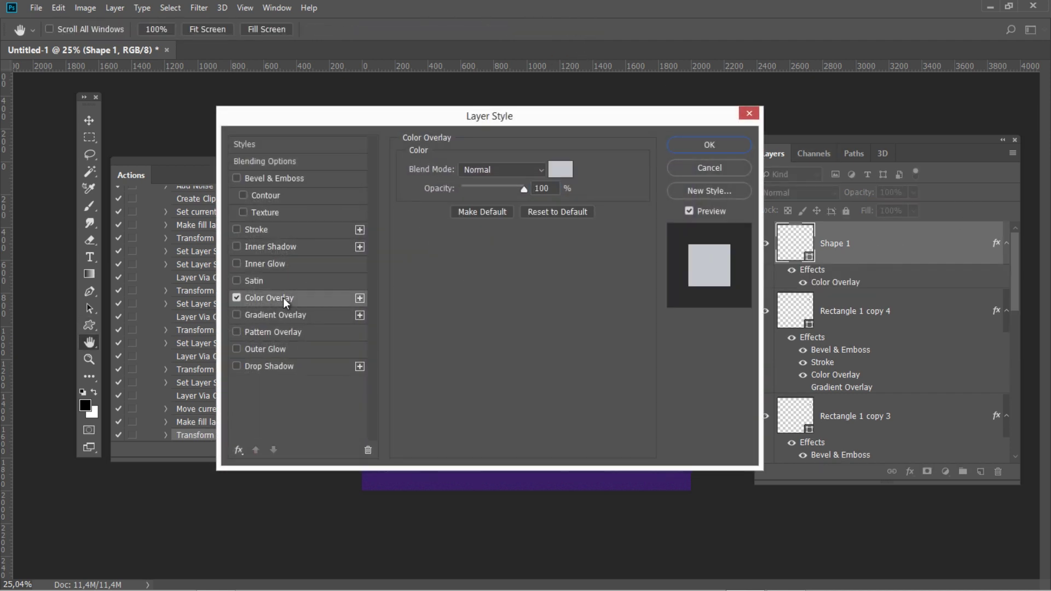
{"action": "left_click", "coordinate": [560, 169]}
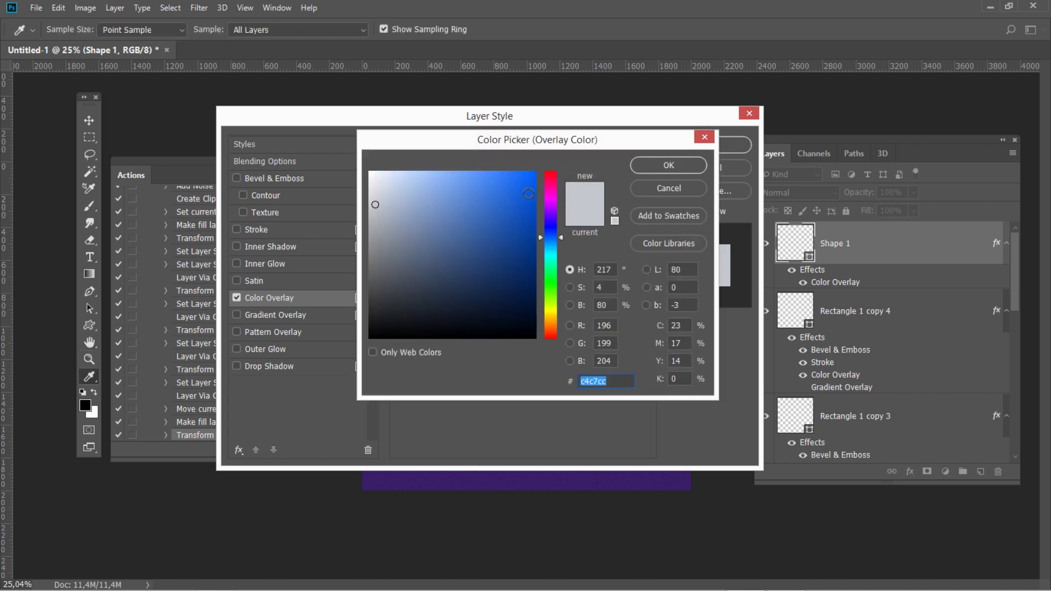
{"action": "type", "text": "000000"}
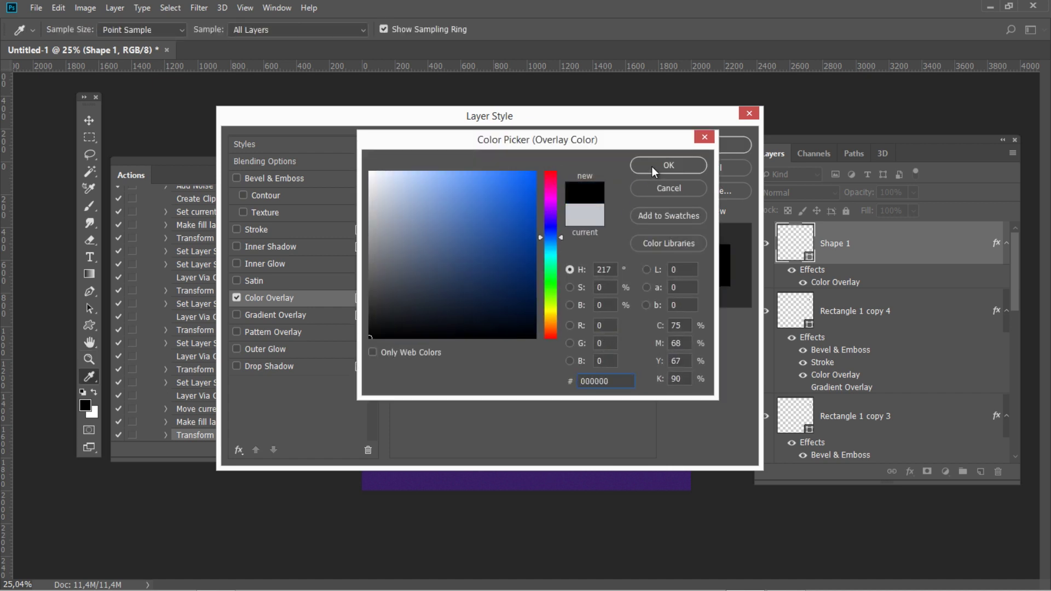
{"action": "left_click", "coordinate": [652, 166]}
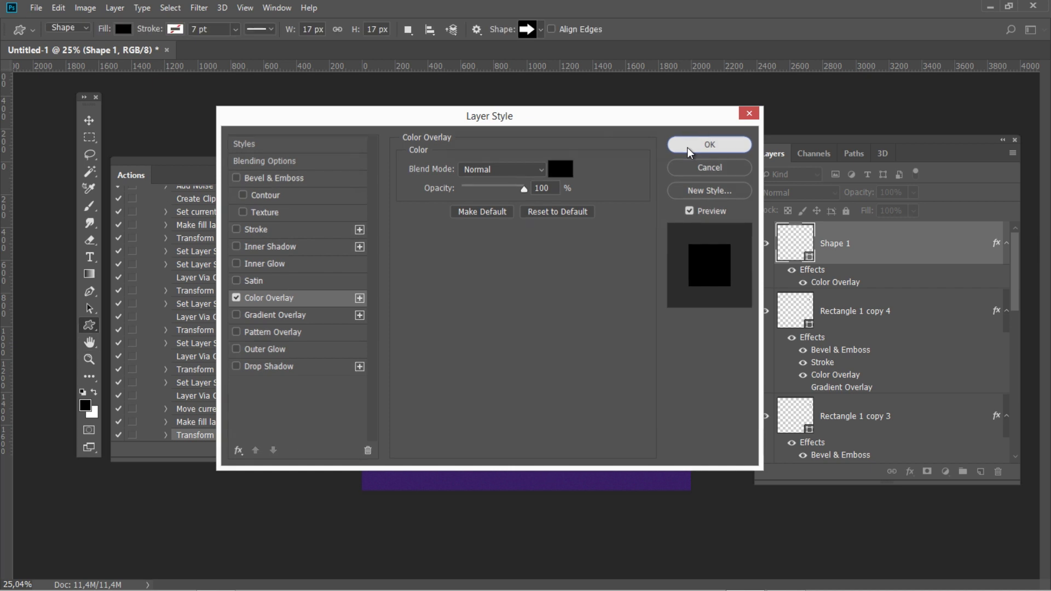
{"action": "left_click", "coordinate": [688, 150]}
- Duplicate the arrow layer, flip the copy horizontally and activate the Move tool
{"action": "key", "text": "ctrl+j"}
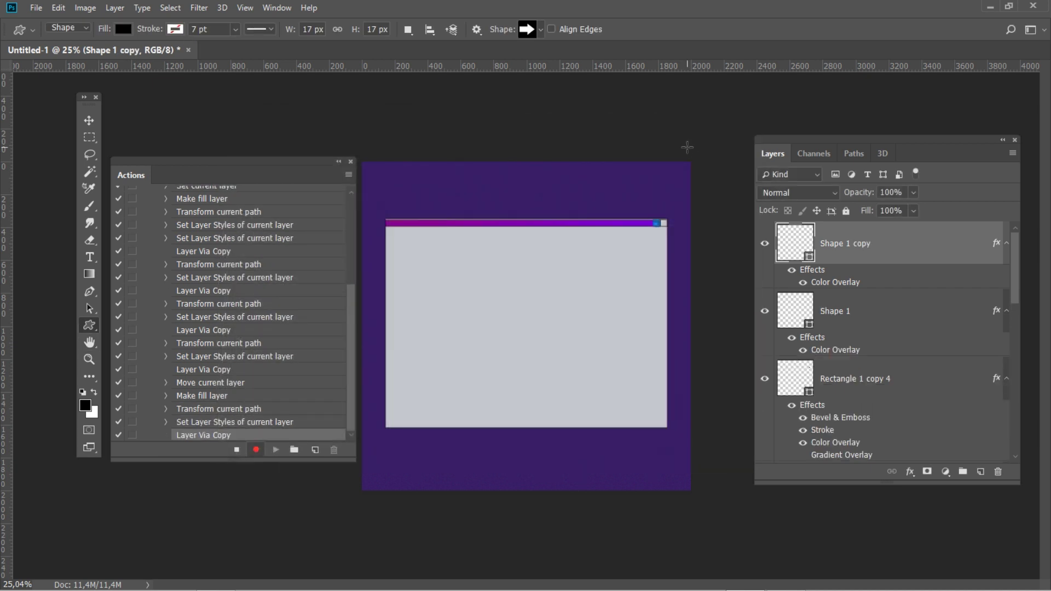
{"action": "left_click", "coordinate": [58, 8]}
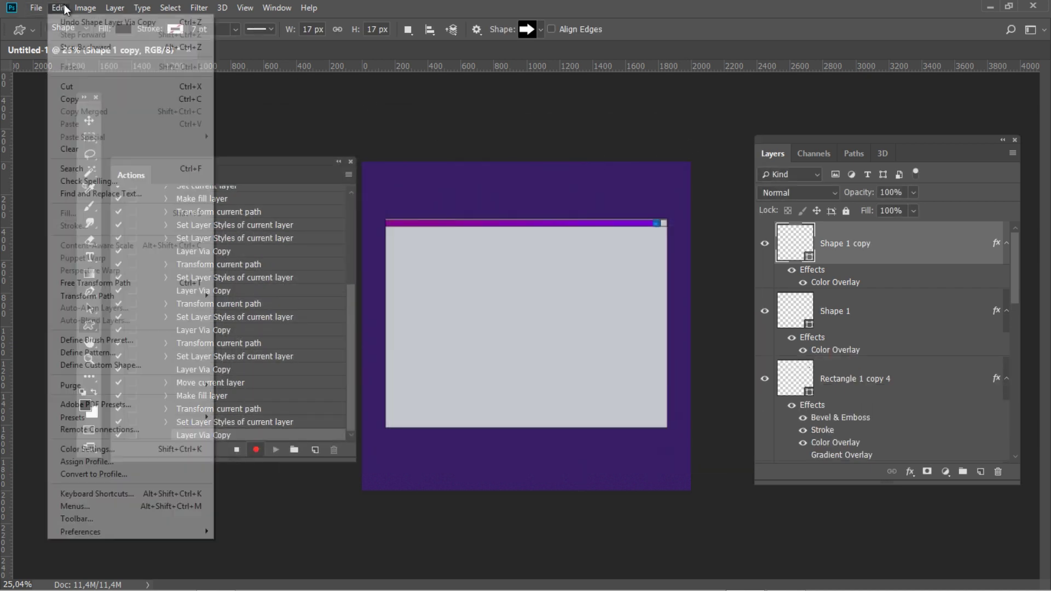
{"action": "mouse_move", "coordinate": [140, 295]}
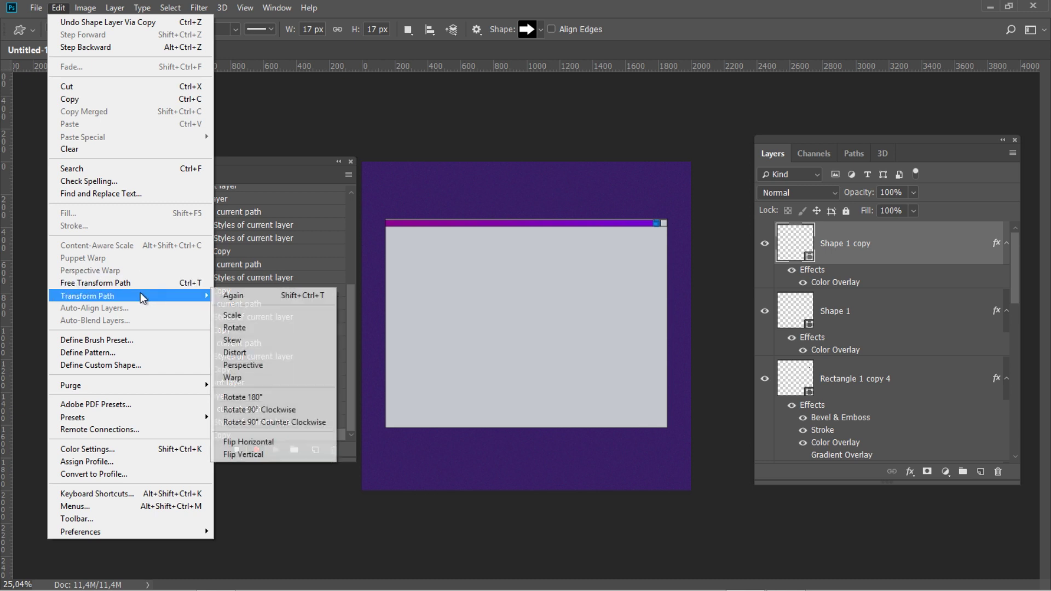
{"action": "left_click", "coordinate": [267, 442]}
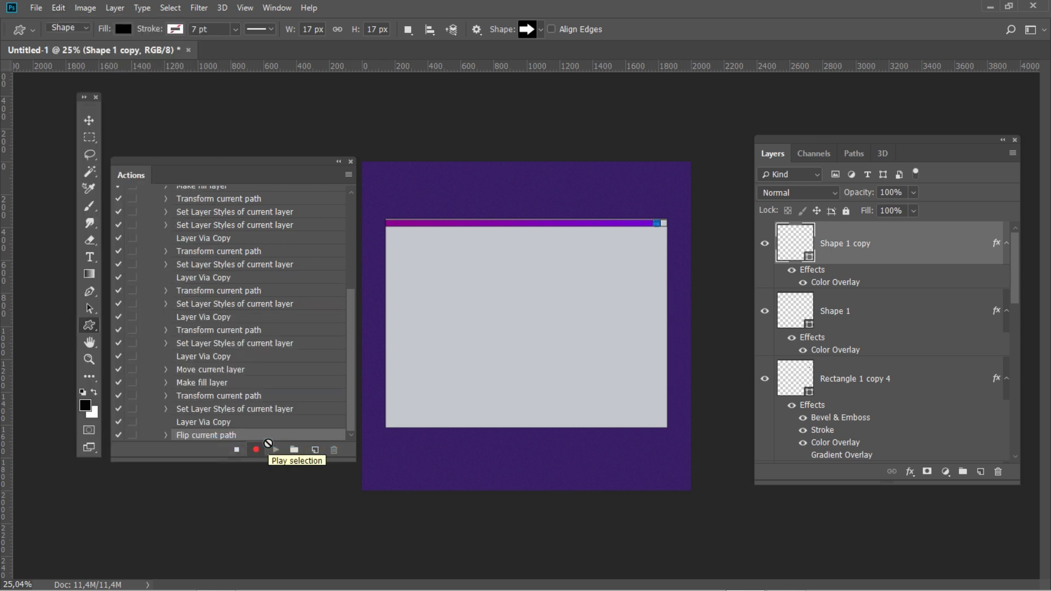
{"action": "left_click", "coordinate": [89, 120]}
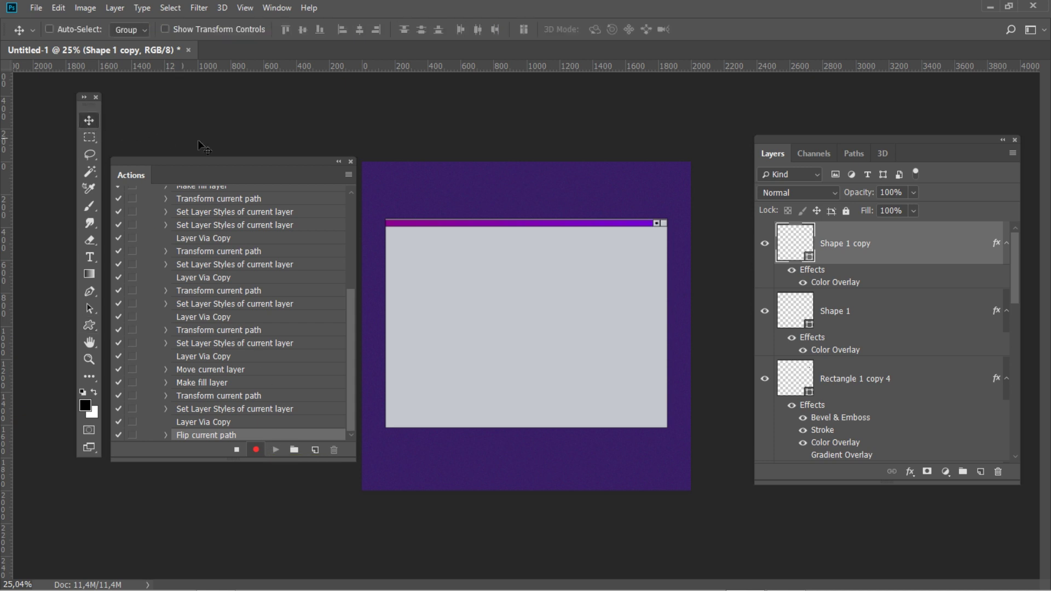
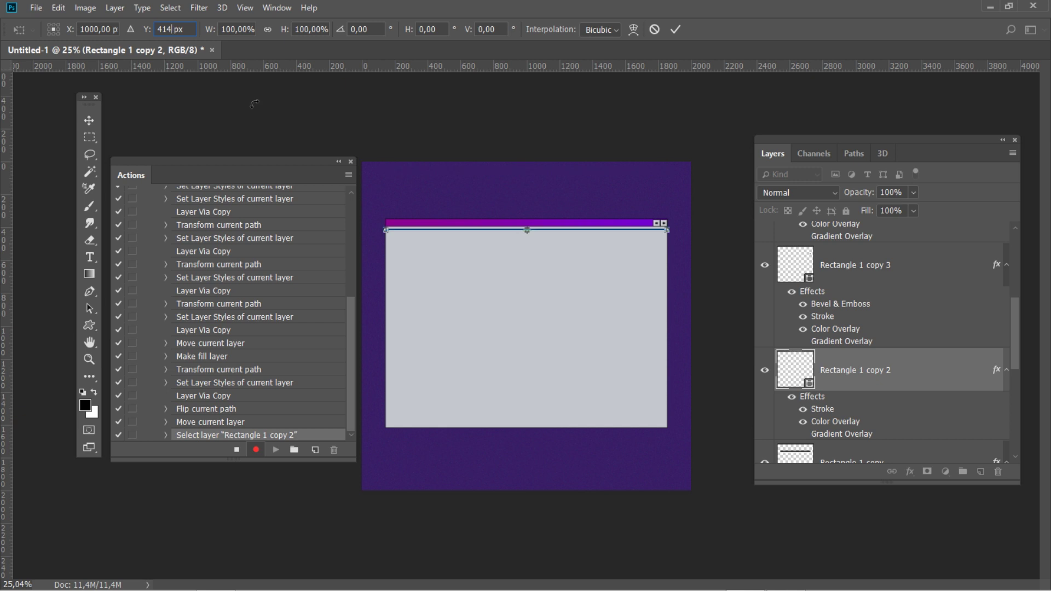
- Transform Rectangle 1 copy 2 to Y 414,5 px, 99,18% width and 478,83% height, and bring its layer to the top of the stack
{"action": "type", "text": ",5"}
{"action": "left_click_drag", "start_coordinate": [212, 30], "coordinate": [207, 30]}
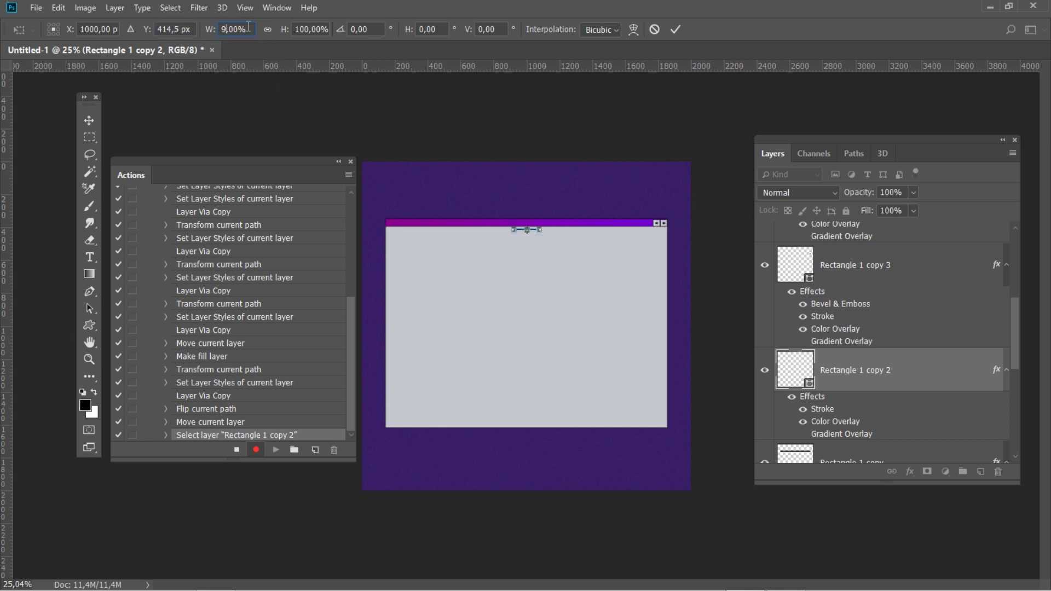
{"action": "type", "text": "18"}
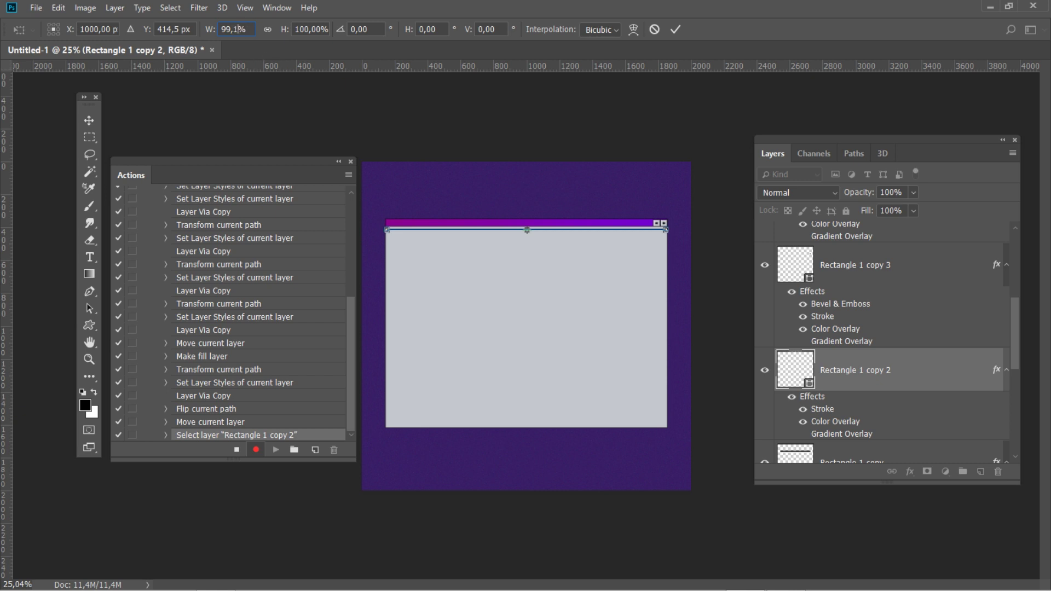
{"action": "left_click", "coordinate": [323, 29]}
{"action": "type", "text": "478,83"}
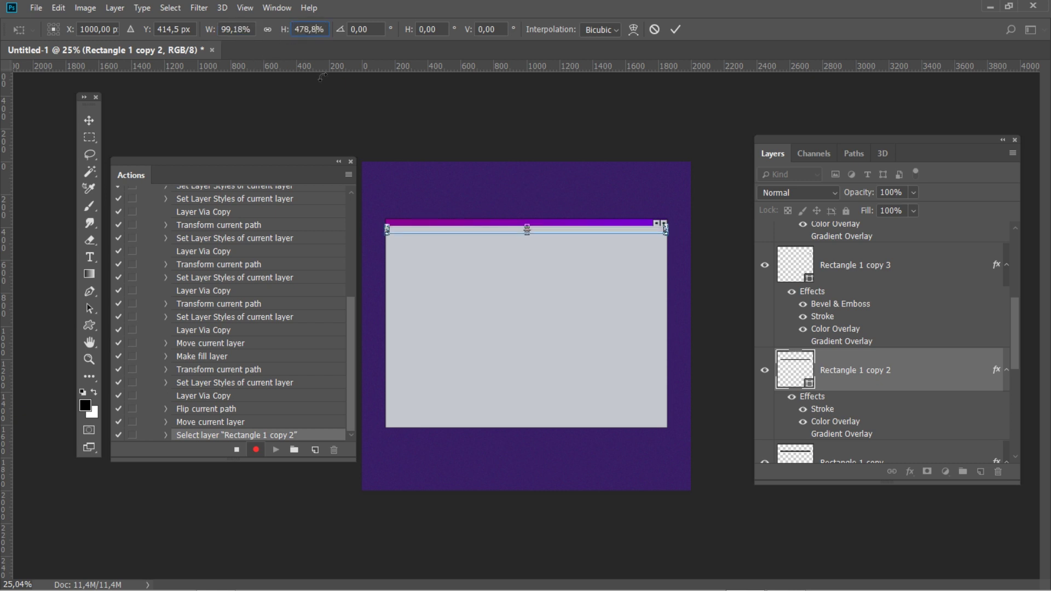
{"action": "left_click", "coordinate": [675, 30]}
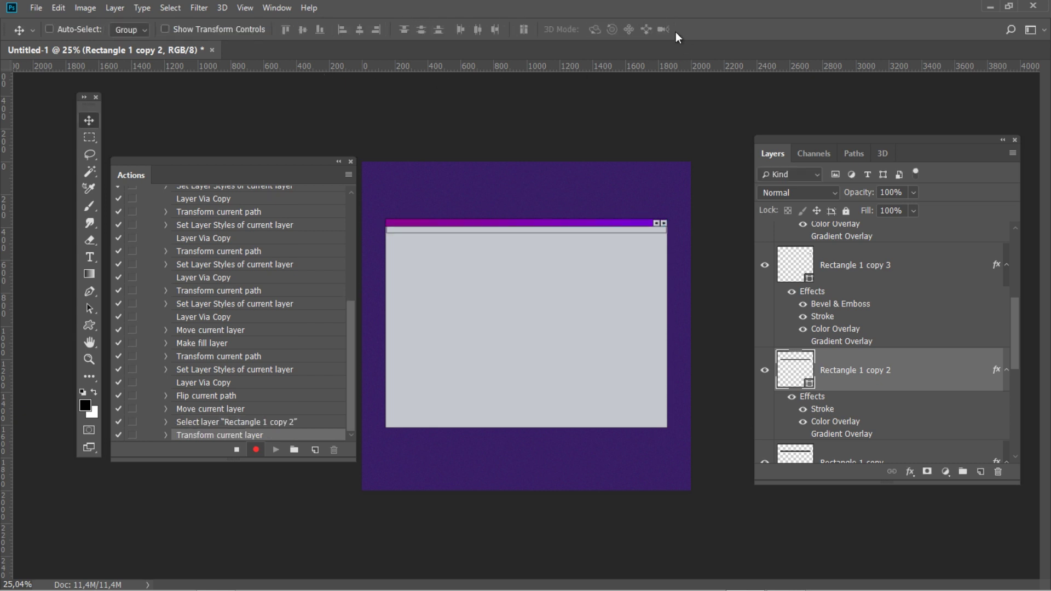
{"action": "scroll", "coordinate": [900, 361], "scroll_direction": "up", "scroll_amount": 4}
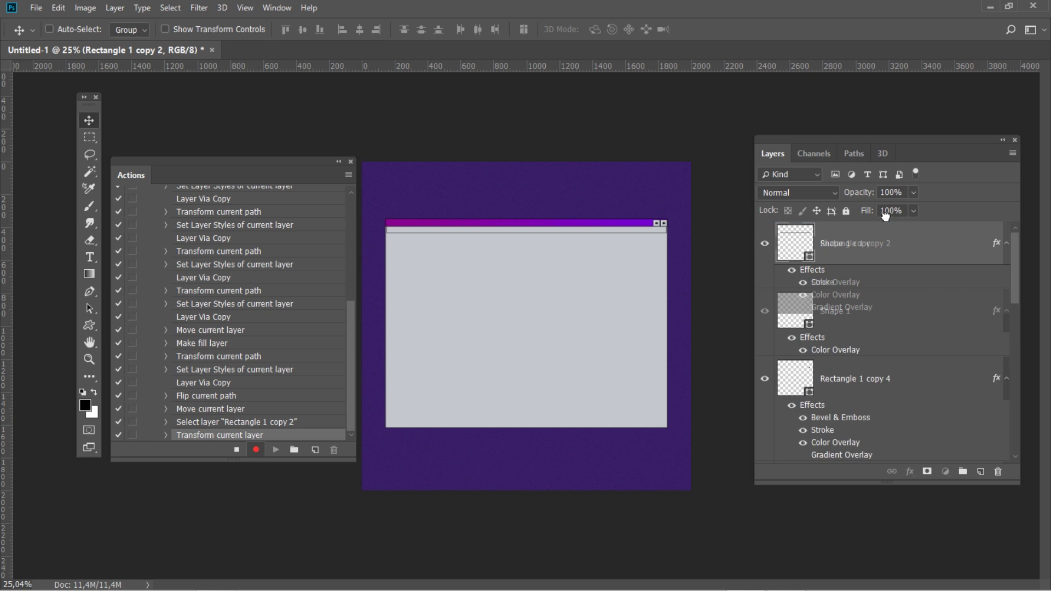
{"action": "key", "text": "Up"}
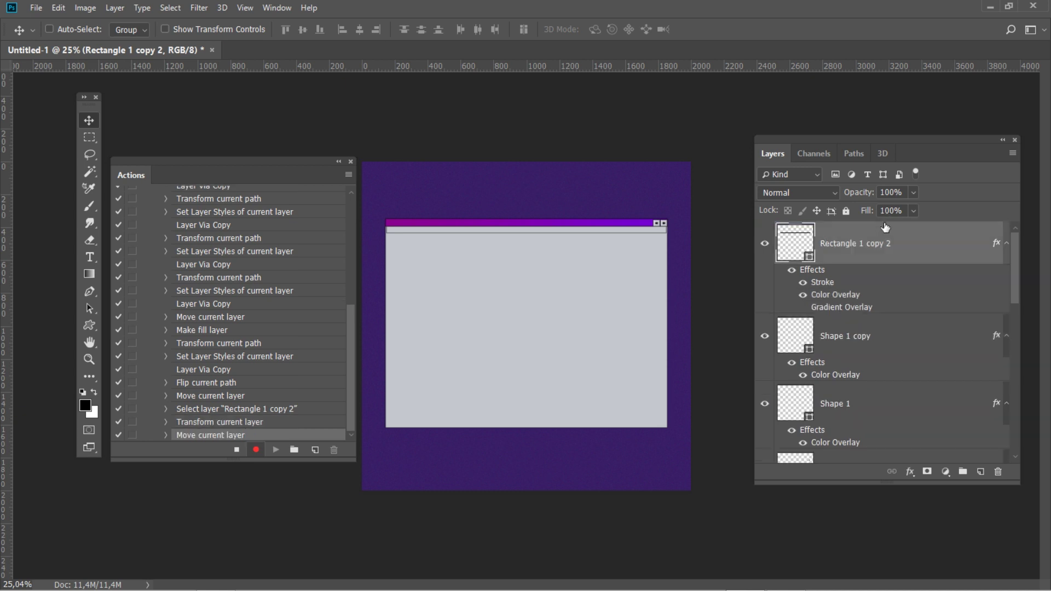
- Set the Color Overlay of the Rectangle 1 copy 2 bar to #e7e8ea and apply the layer style
{"action": "double_click", "coordinate": [938, 237]}
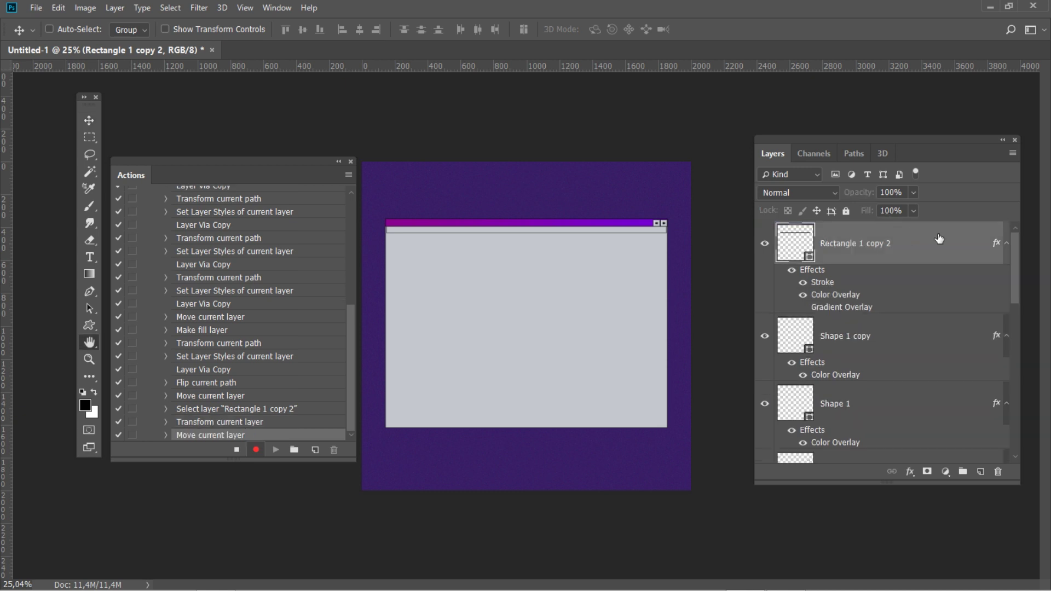
{"action": "left_click", "coordinate": [268, 232]}
{"action": "left_click", "coordinate": [559, 360]}
{"action": "left_click", "coordinate": [283, 300]}
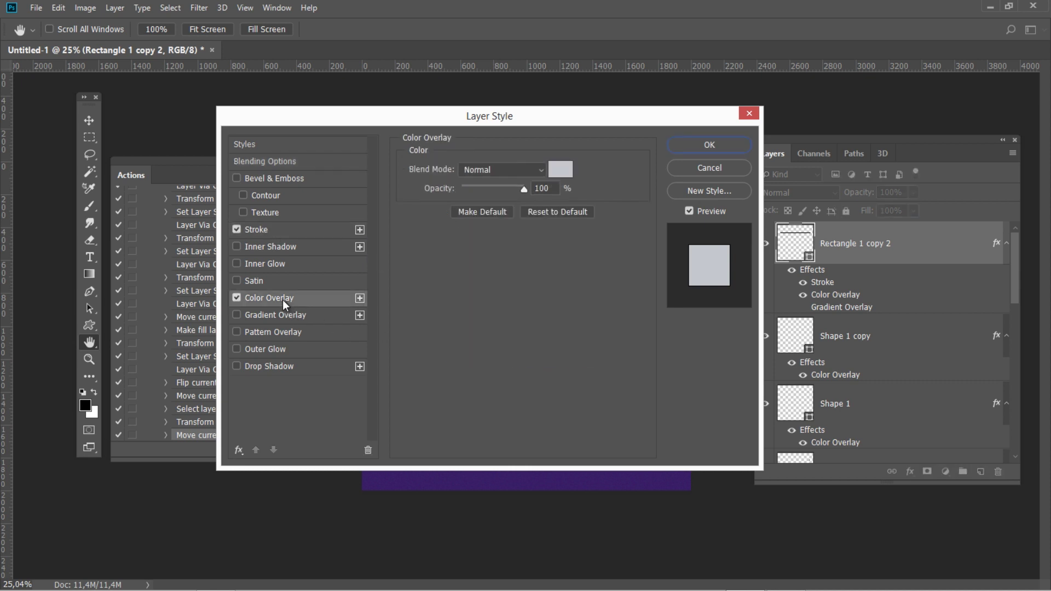
{"action": "left_click", "coordinate": [562, 170]}
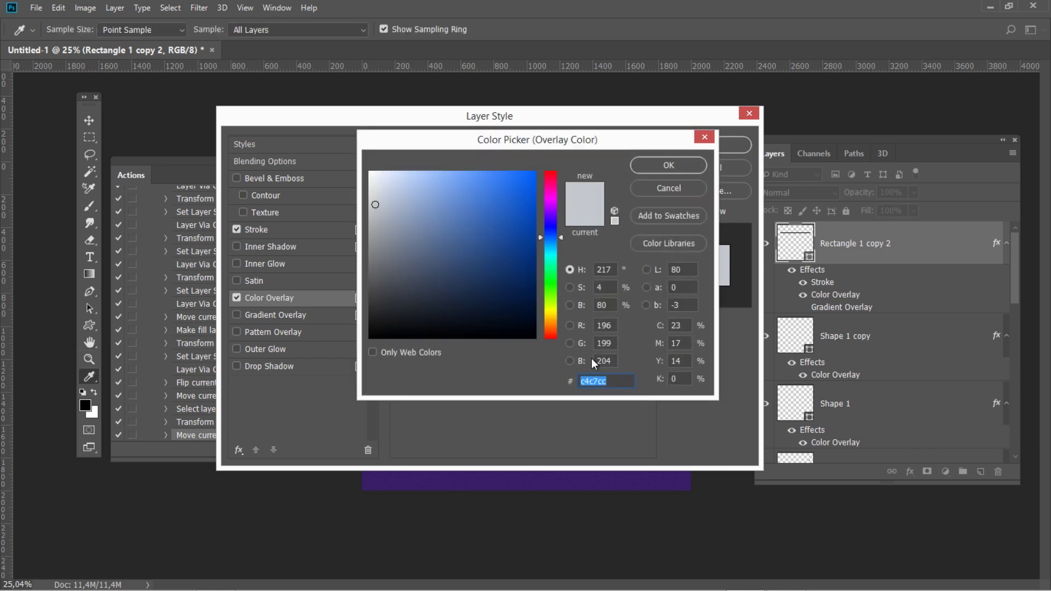
{"action": "type", "text": "e7e"}
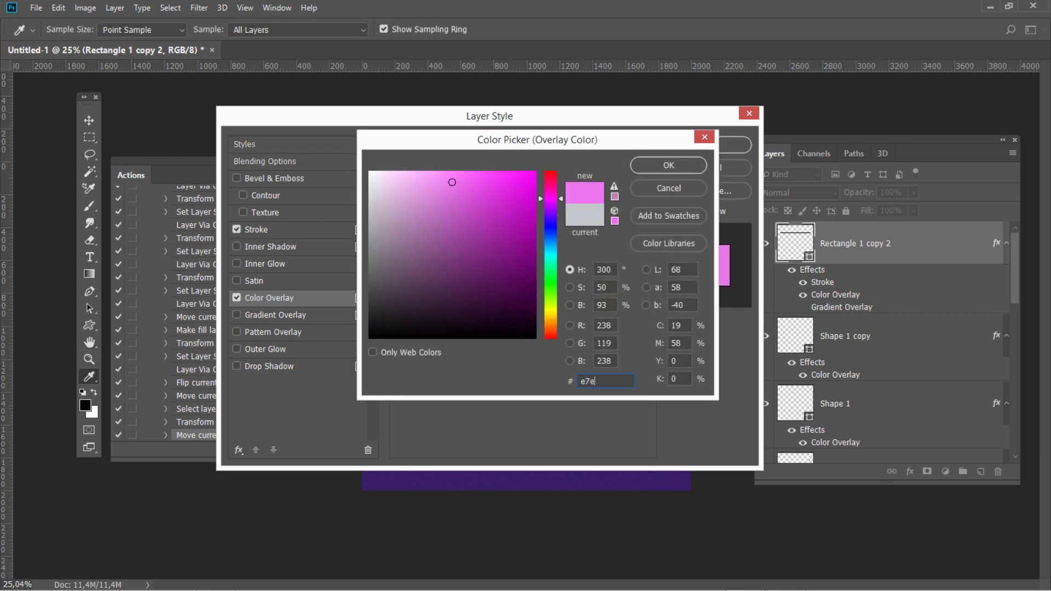
{"action": "type", "text": "8ea"}
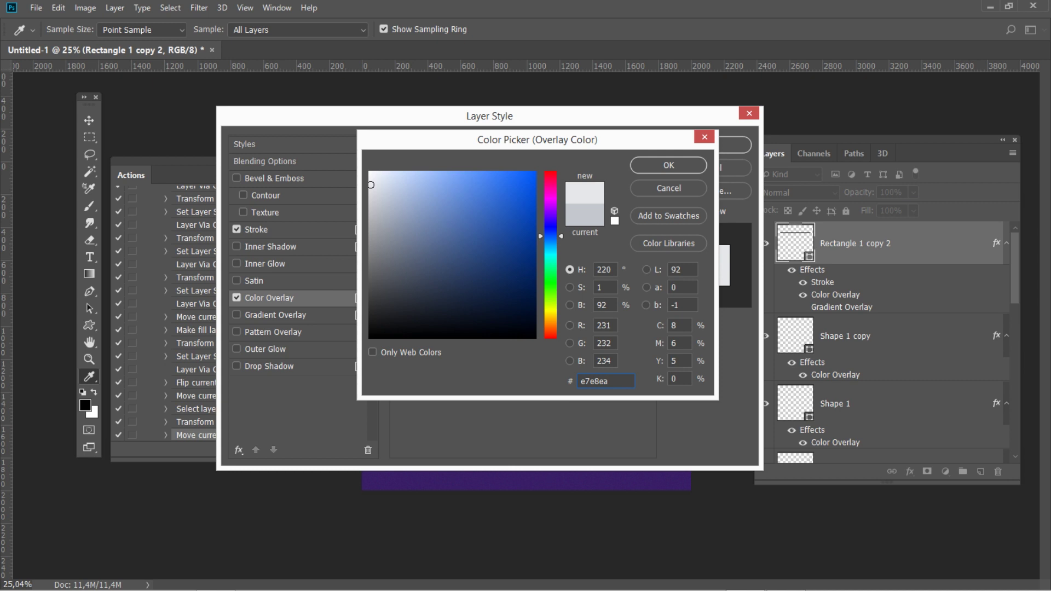
{"action": "left_click", "coordinate": [650, 167]}
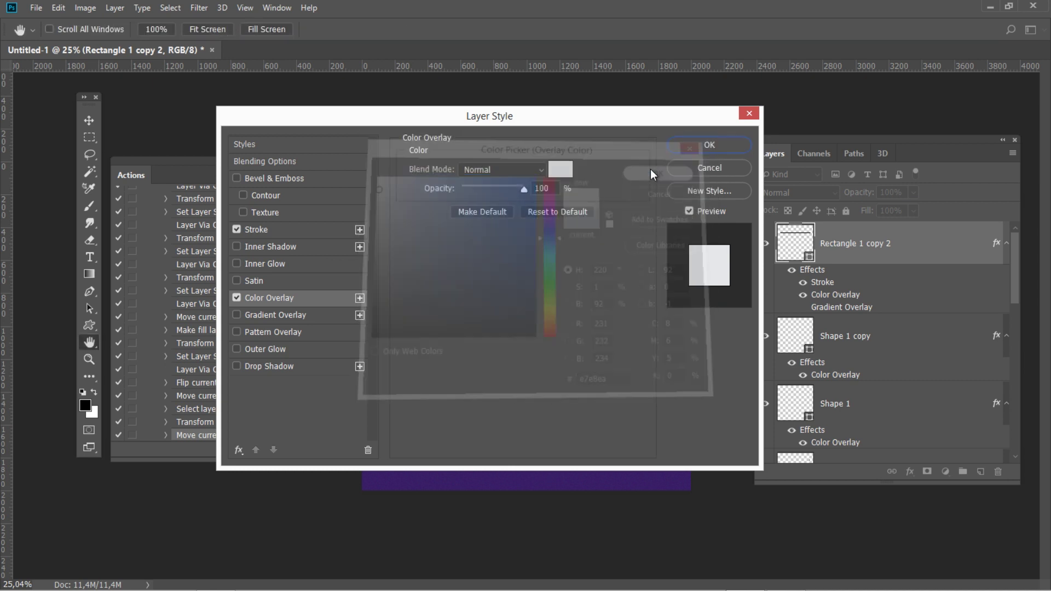
{"action": "left_click", "coordinate": [708, 143]}
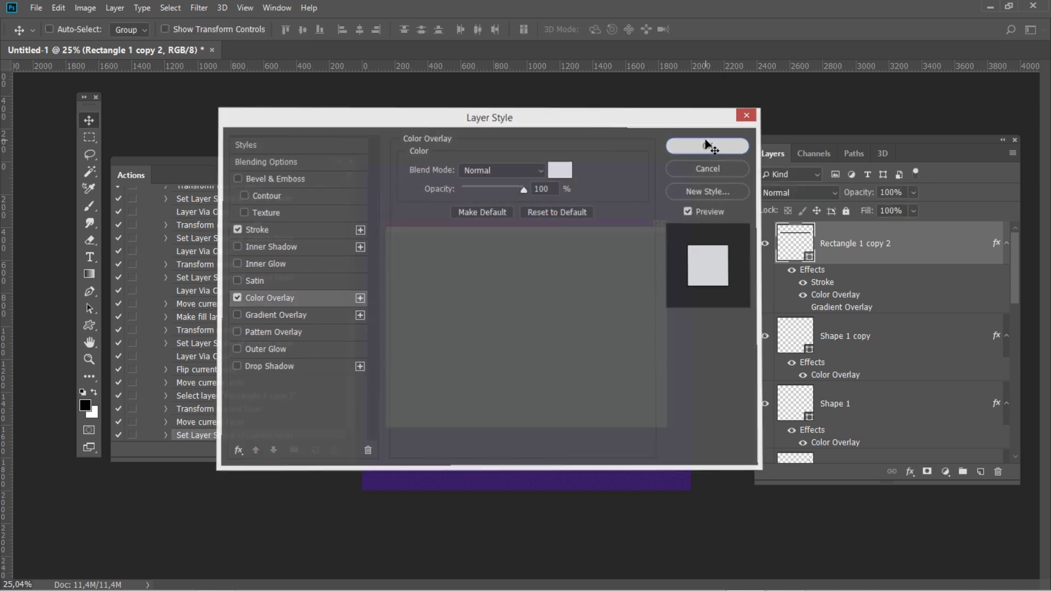
- Duplicate the Rectangle 1 copy 2 bar and start transforming the copy, positioned at X 167,5 px and Y 371,5 px
{"action": "key", "text": "ctrl+j"}
{"action": "key", "text": "ctrl"}
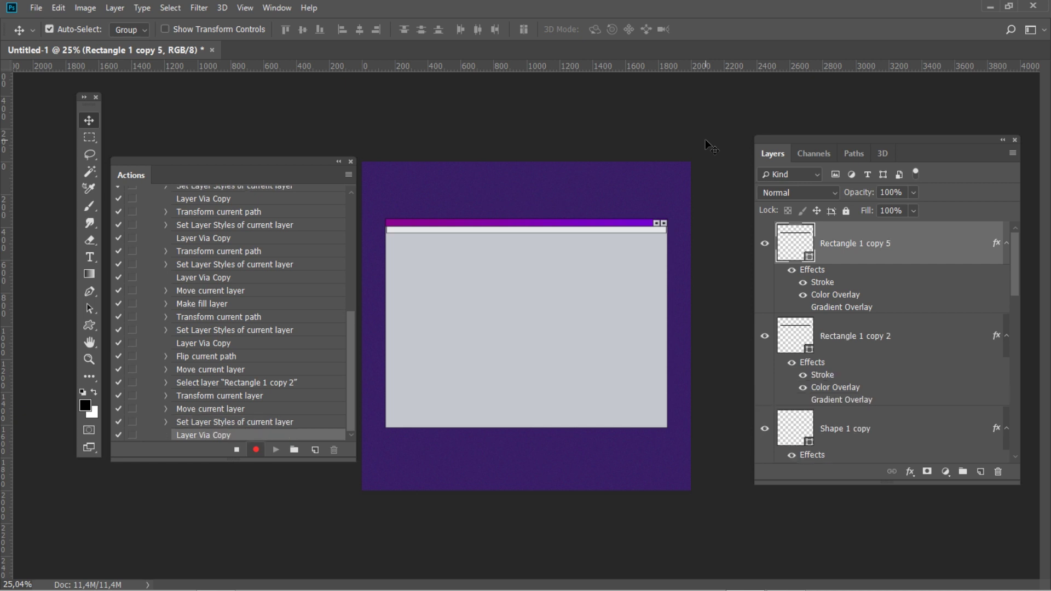
{"action": "key", "text": "ctrl+t"}
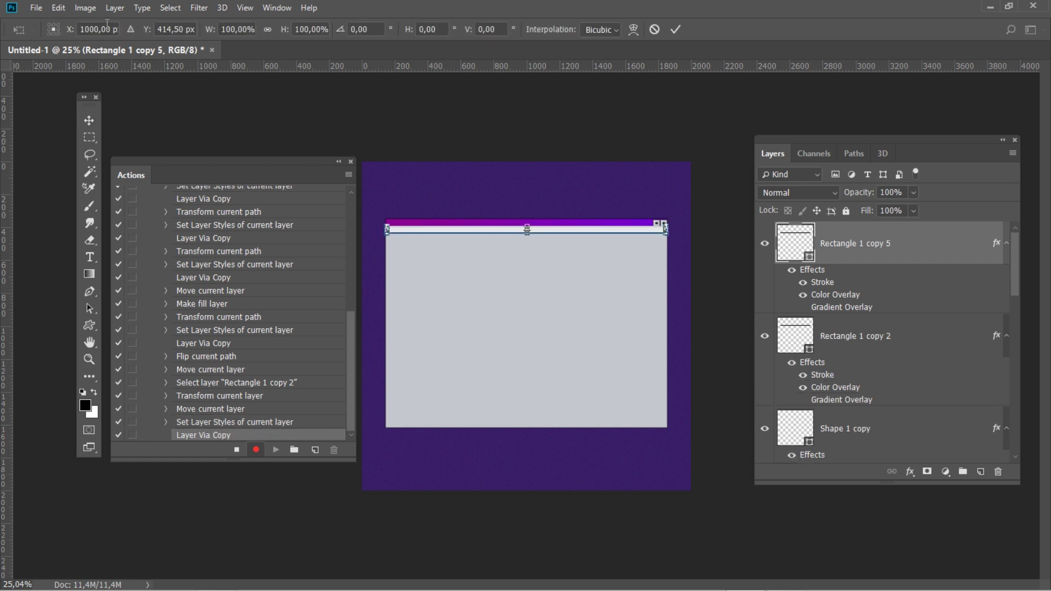
{"action": "left_click", "coordinate": [74, 31]}
{"action": "type", "text": "167,5"}
{"action": "key", "text": "Tab"}
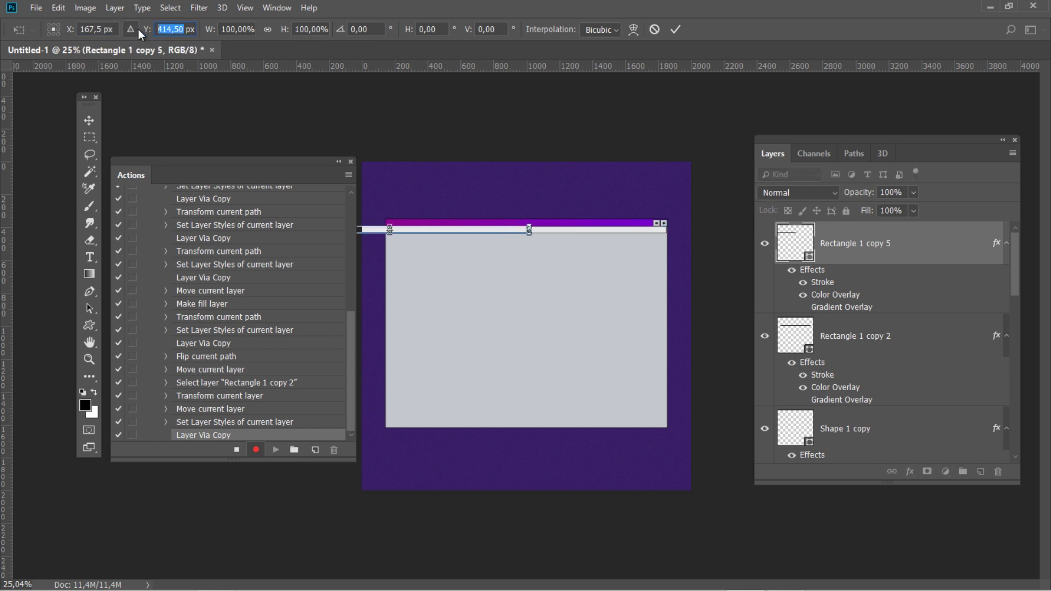
{"action": "type", "text": "371"}
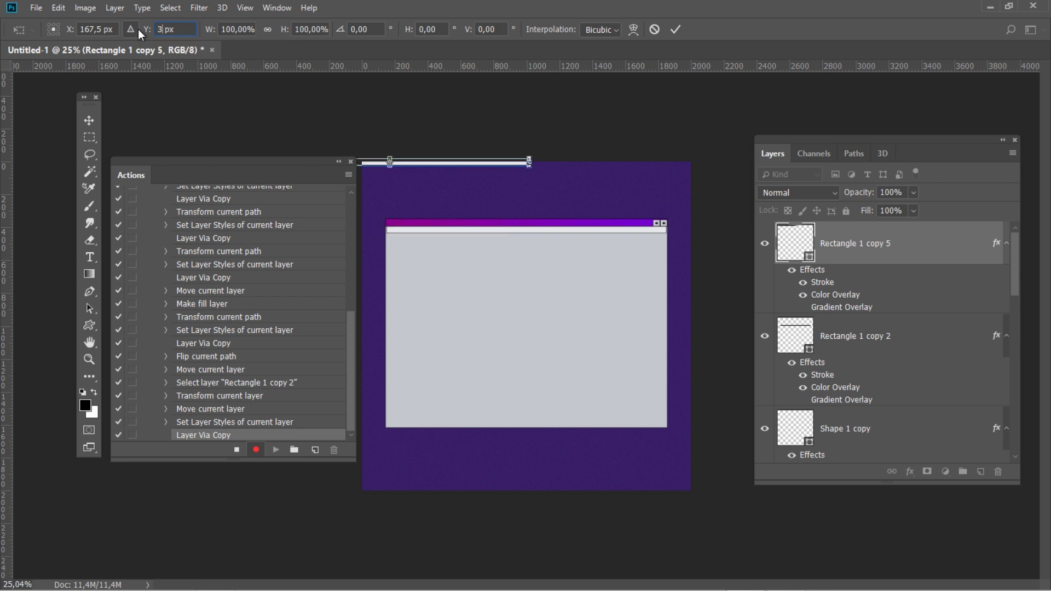
{"action": "type", "text": ",5"}
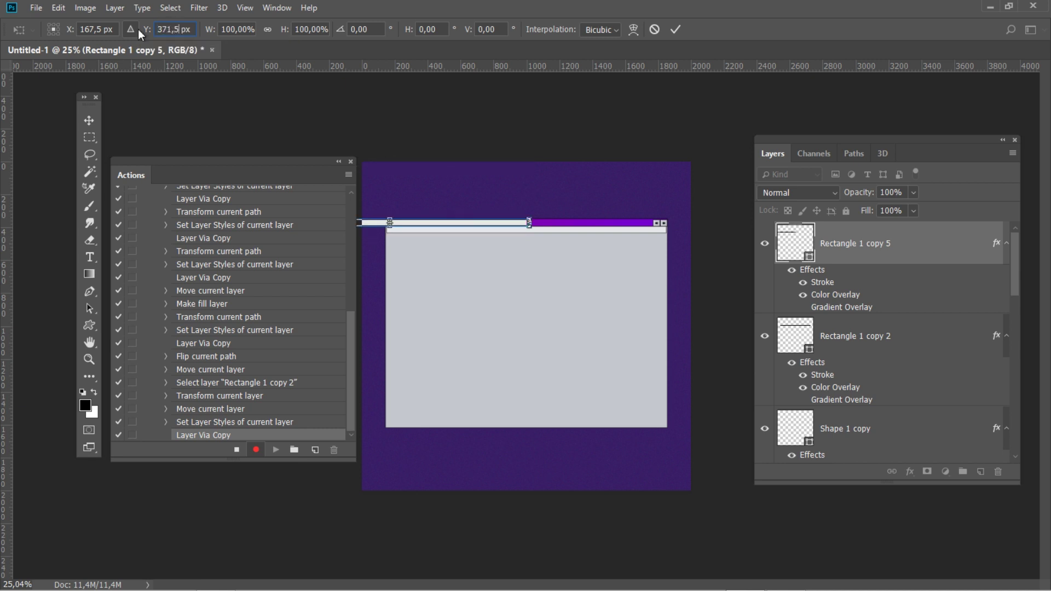
- Scale the duplicated bar to 2,80% width and 111,6% height and apply the transform
{"action": "double_click", "coordinate": [243, 32]}
{"action": "type", "text": "2,80"}
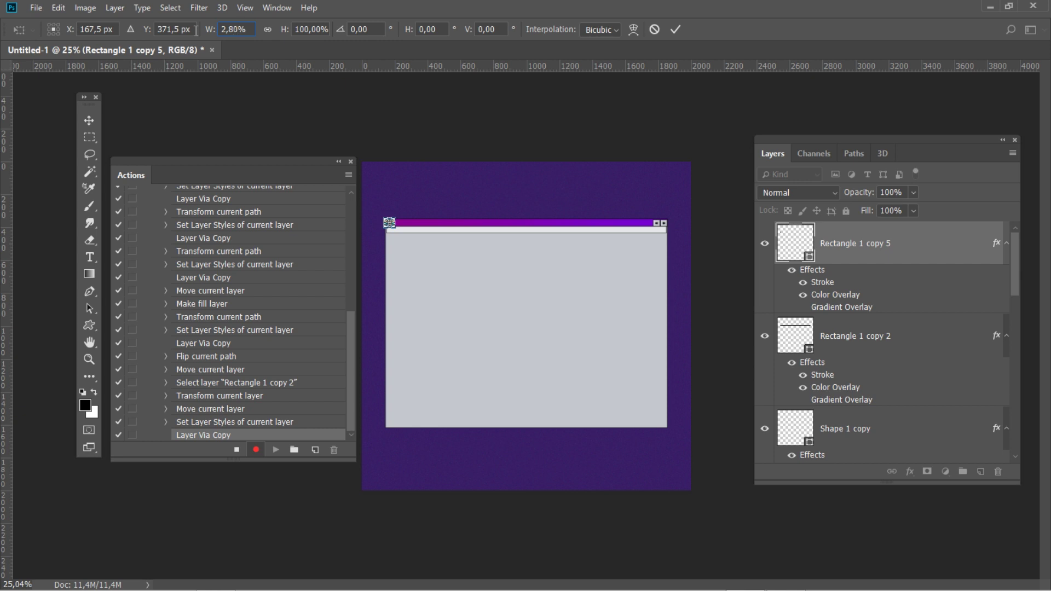
{"action": "double_click", "coordinate": [322, 30]}
{"action": "type", "text": "111,6"}
{"action": "left_click", "coordinate": [677, 25]}
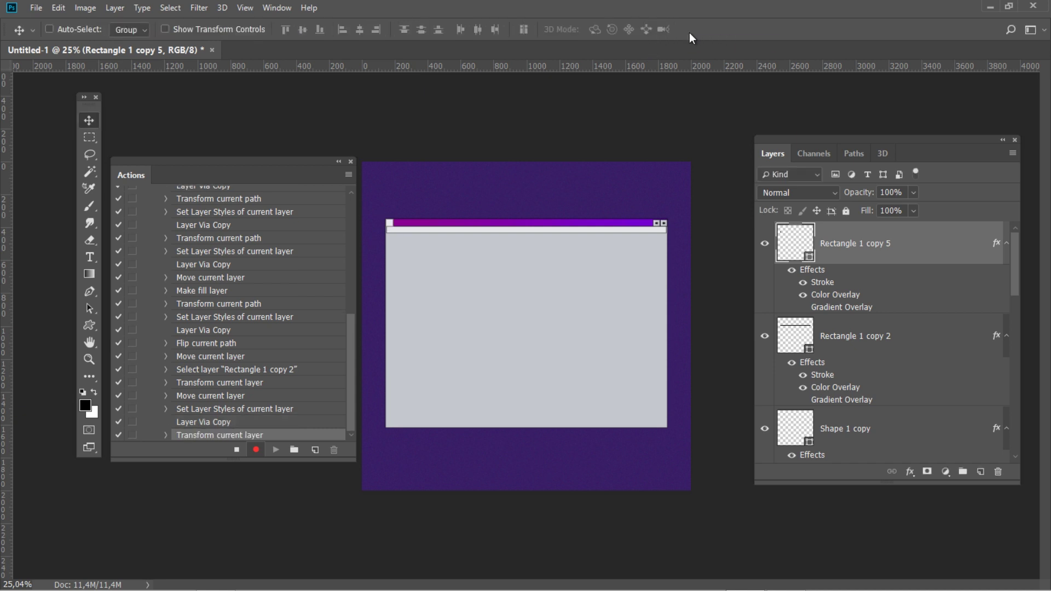
- Reset the Stroke and Color Overlay of Rectangle 1 copy 5 to their defaults and apply the layer style
{"action": "double_click", "coordinate": [950, 240]}
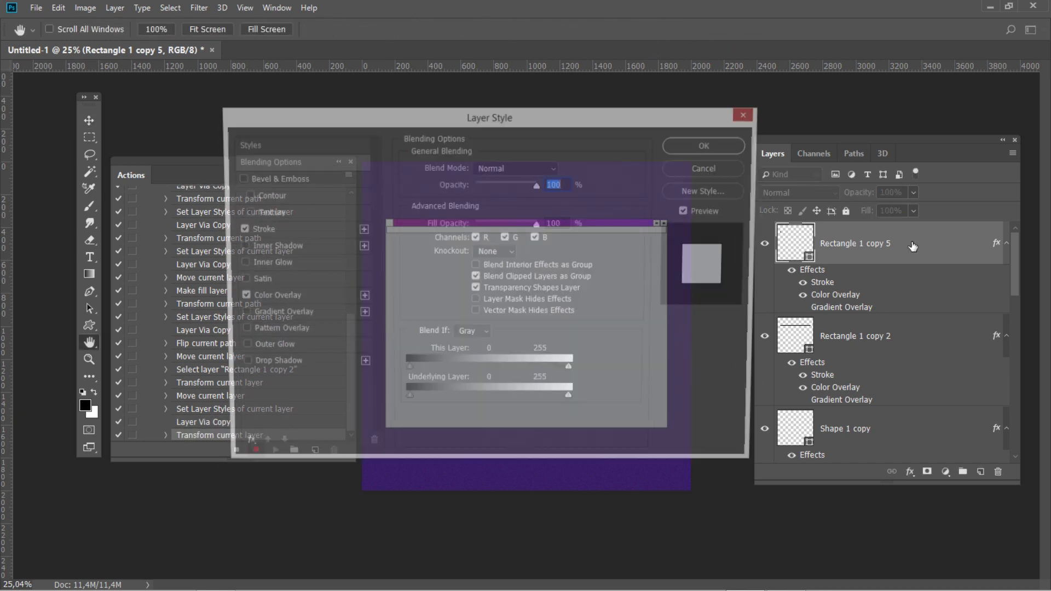
{"action": "left_click", "coordinate": [269, 230]}
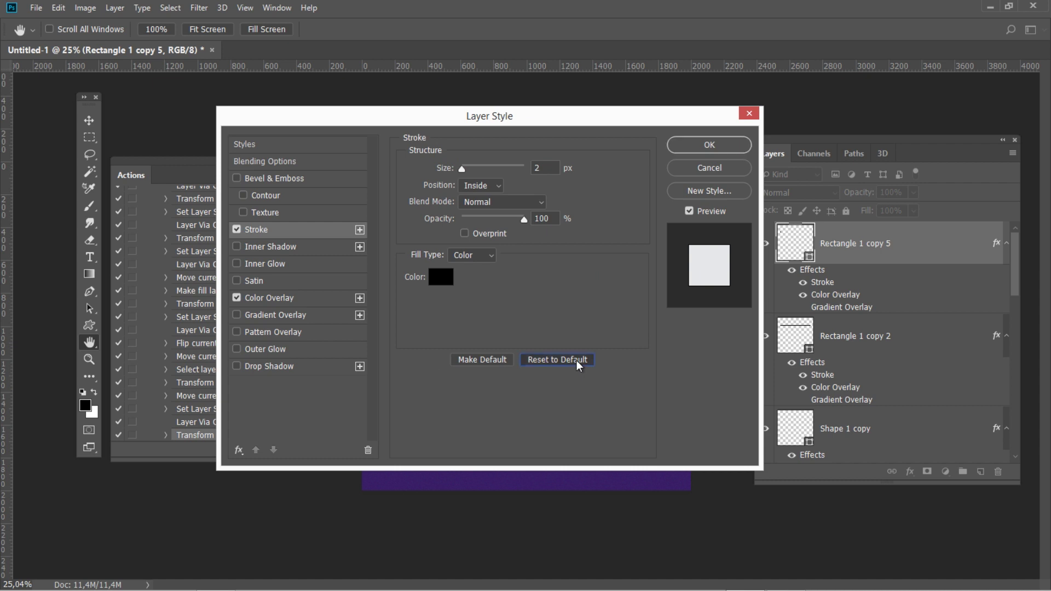
{"action": "left_click", "coordinate": [271, 298]}
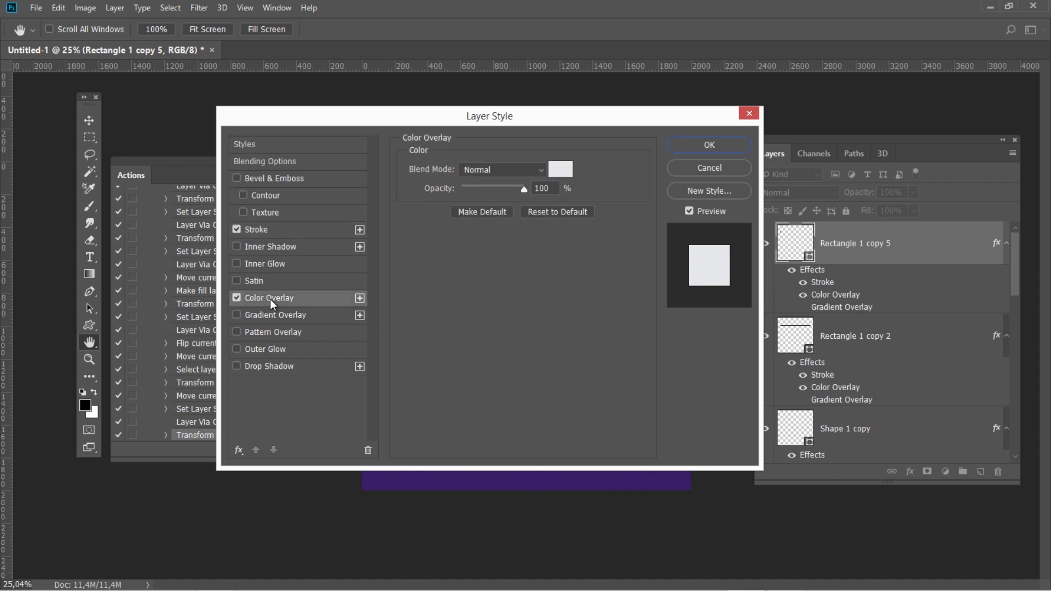
{"action": "left_click", "coordinate": [574, 212]}
{"action": "left_click", "coordinate": [706, 146]}
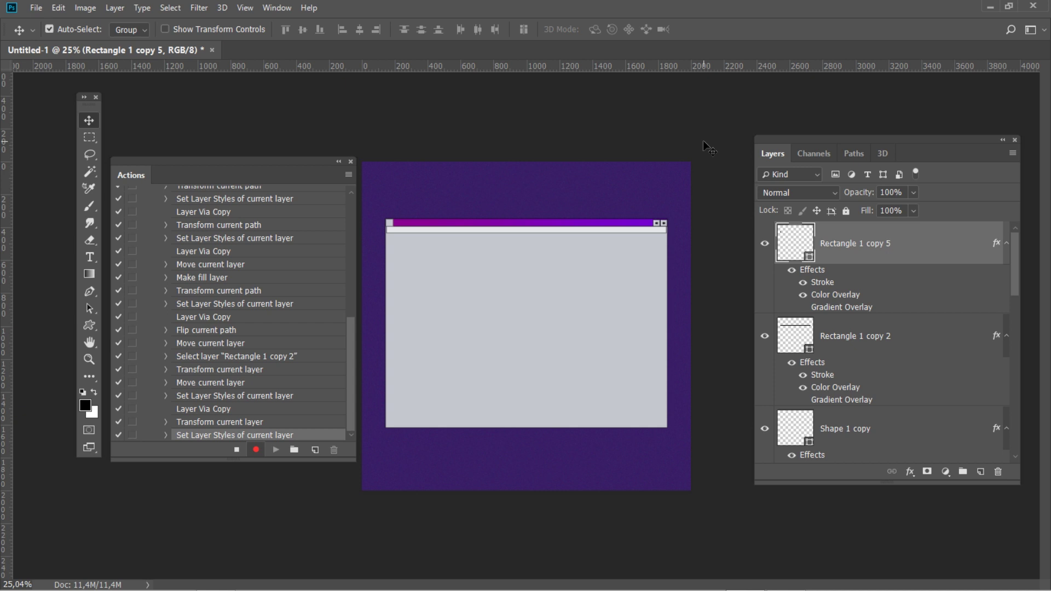
- Duplicate the small square and transform the copy to X 171 px, Y 375 px with linked width and height of 85,70%
{"action": "key", "text": "ctrl+j"}
{"action": "key", "text": "ctrl+t"}
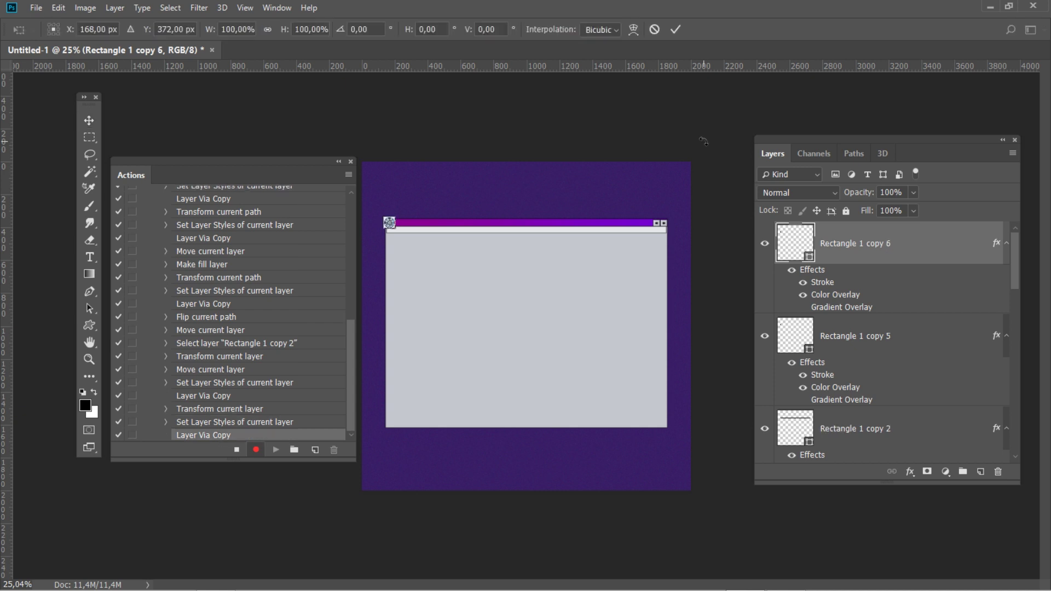
{"action": "double_click", "coordinate": [95, 30]}
{"action": "type", "text": "171"}
{"action": "key", "text": "Tab"}
{"action": "type", "text": "375"}
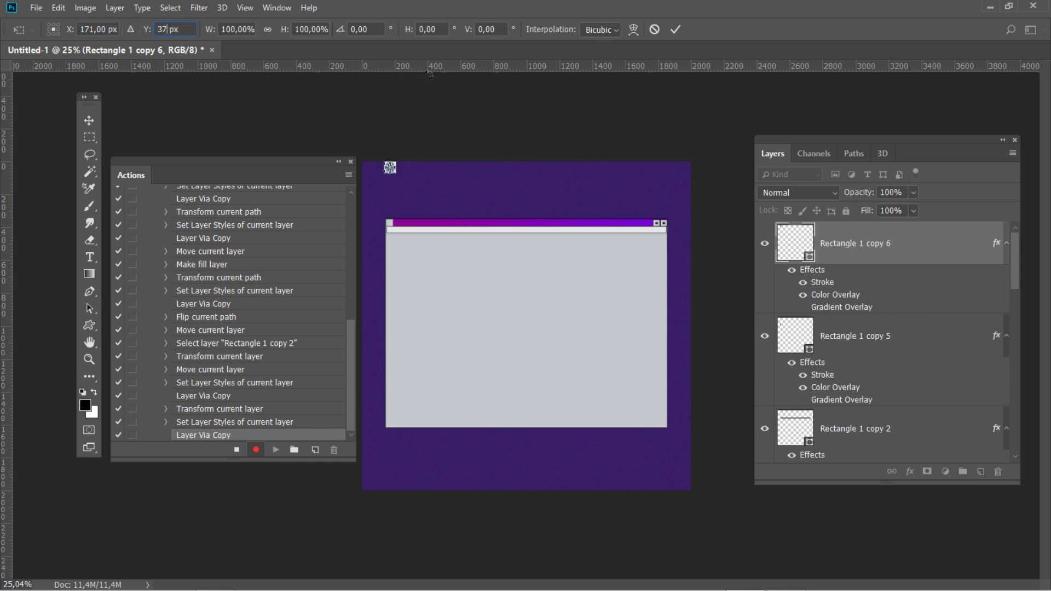
{"action": "left_click", "coordinate": [267, 30]}
{"action": "key", "text": "Tab"}
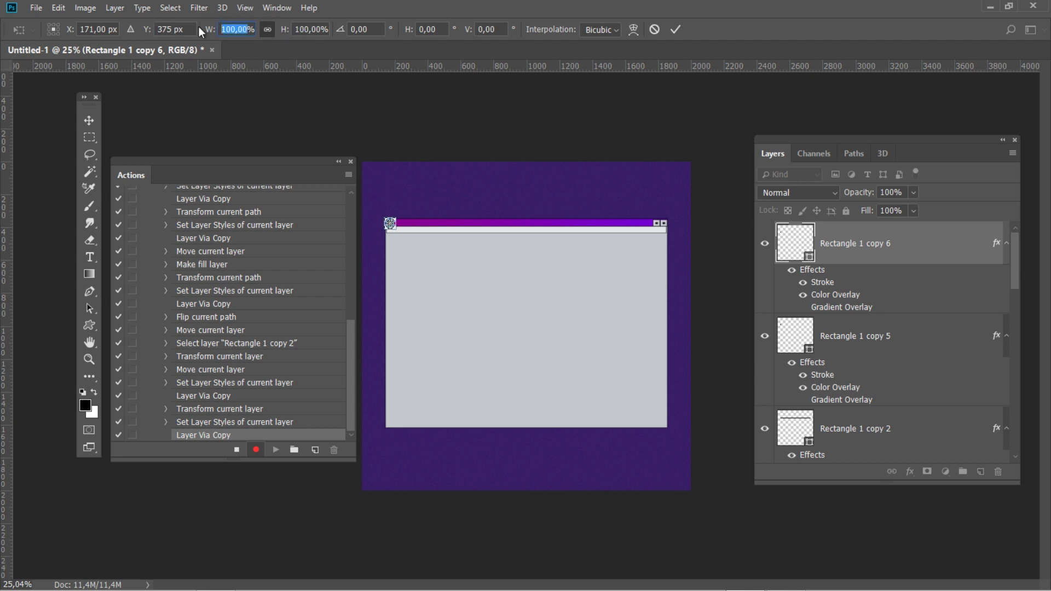
{"action": "type", "text": "8"}
{"action": "type", "text": "5,7"}
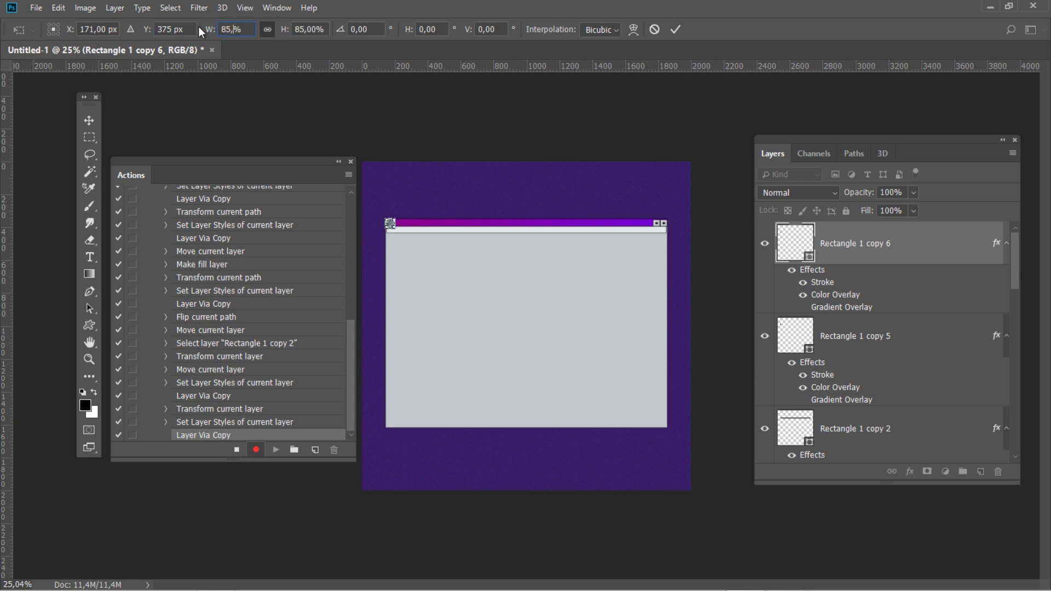
{"action": "type", "text": "0"}
{"action": "left_click", "coordinate": [676, 30]}
- Duplicate Rectangle 1 copy 6 and start transforming the new copy, positioned at X 170,5 px and Y 374,5 px
{"action": "key", "text": "ctrl+j"}
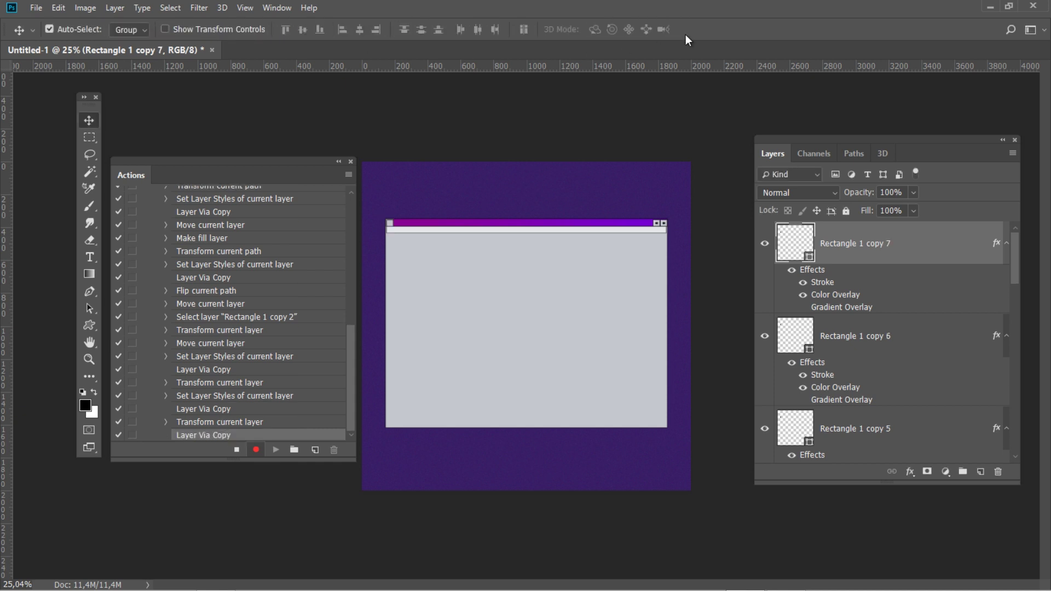
{"action": "key", "text": "ctrl+t"}
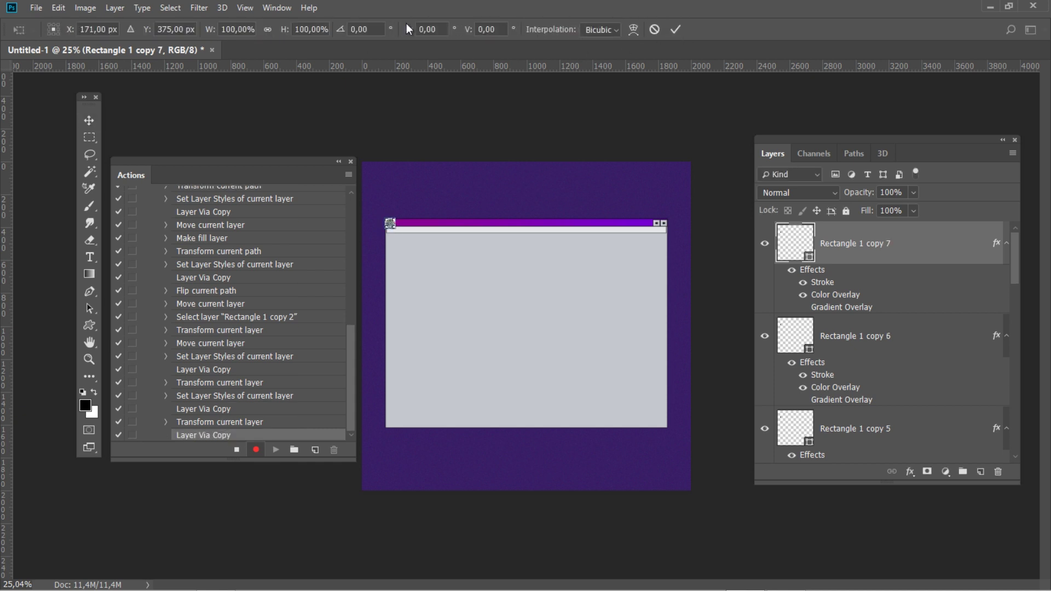
{"action": "type", "text": "0,5"}
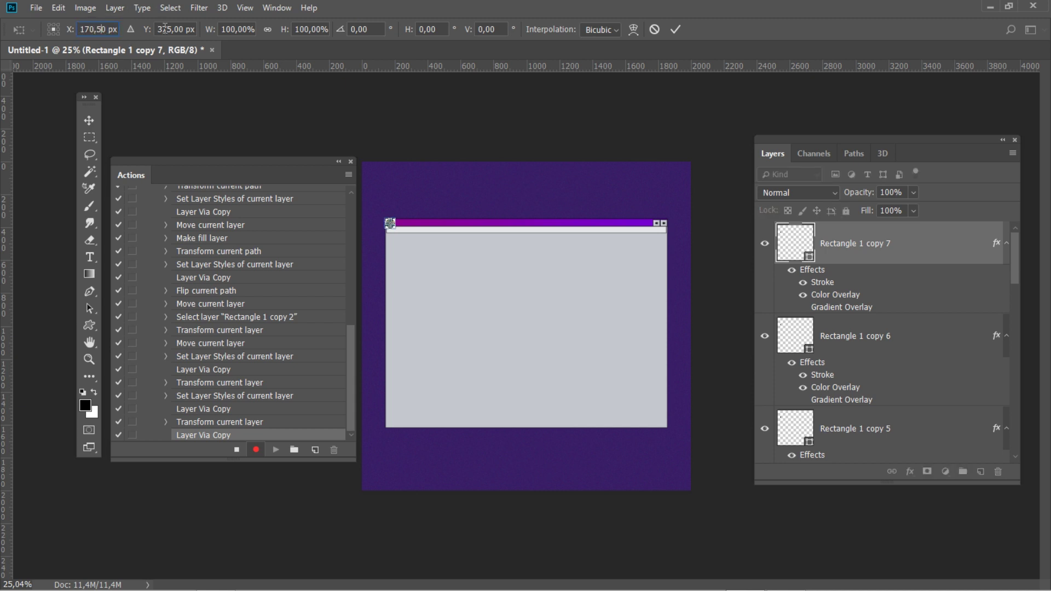
{"action": "key", "text": "BackSpace"}
{"action": "key", "text": "BackSpace"}
{"action": "type", "text": "5"}
{"action": "key", "text": "Down"}
- Scale Rectangle 1 copy 7 to 64,5% width and 11,9% height and apply the transform
{"action": "left_click", "coordinate": [241, 29]}
{"action": "type", "text": "64,5"}
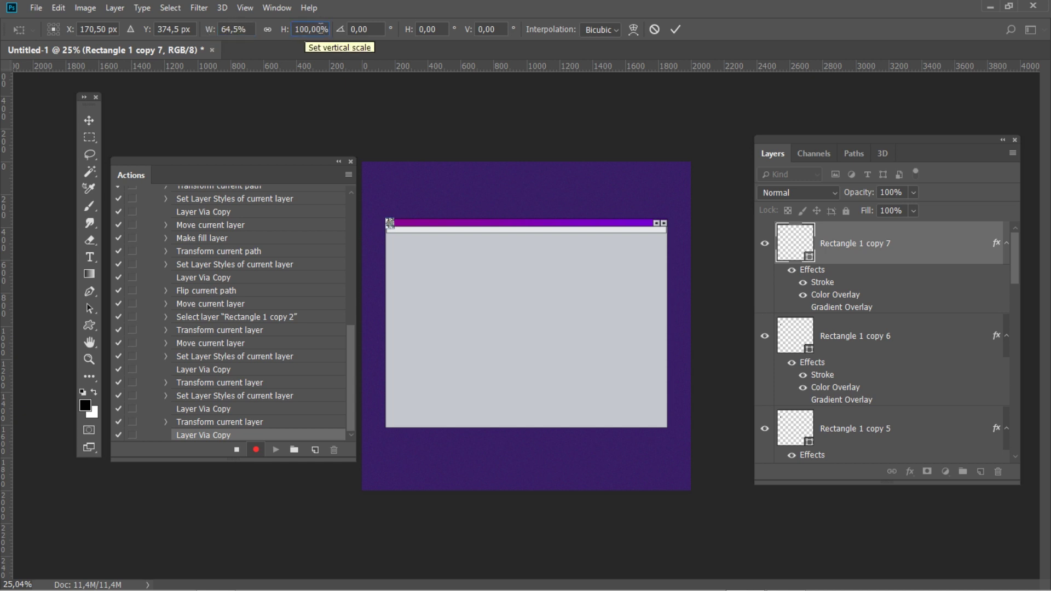
{"action": "left_click", "coordinate": [279, 29]}
{"action": "type", "text": "11,"}
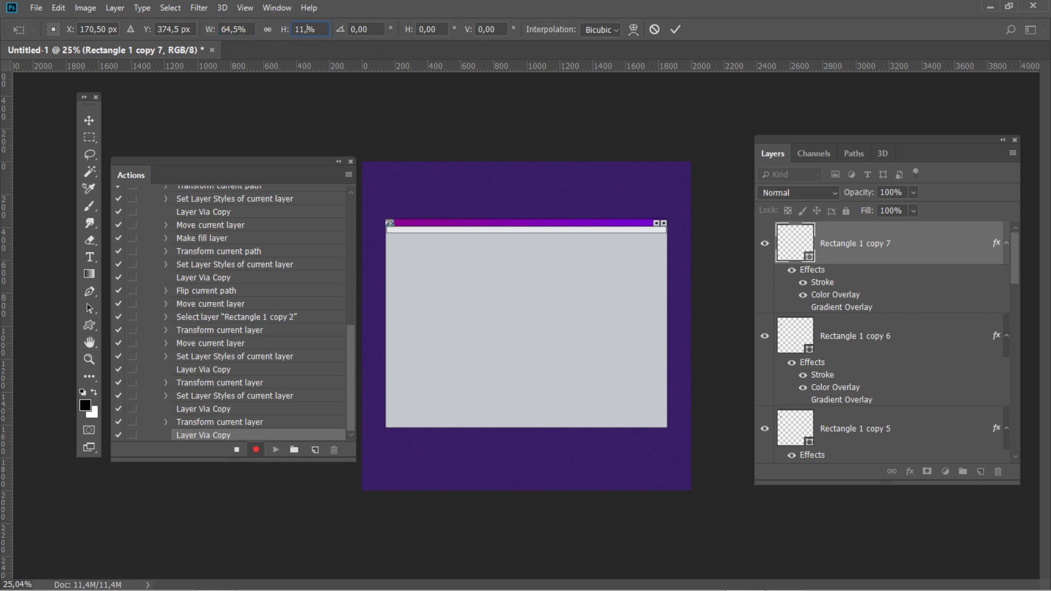
{"action": "type", "text": "9"}
{"action": "left_click", "coordinate": [675, 31]}
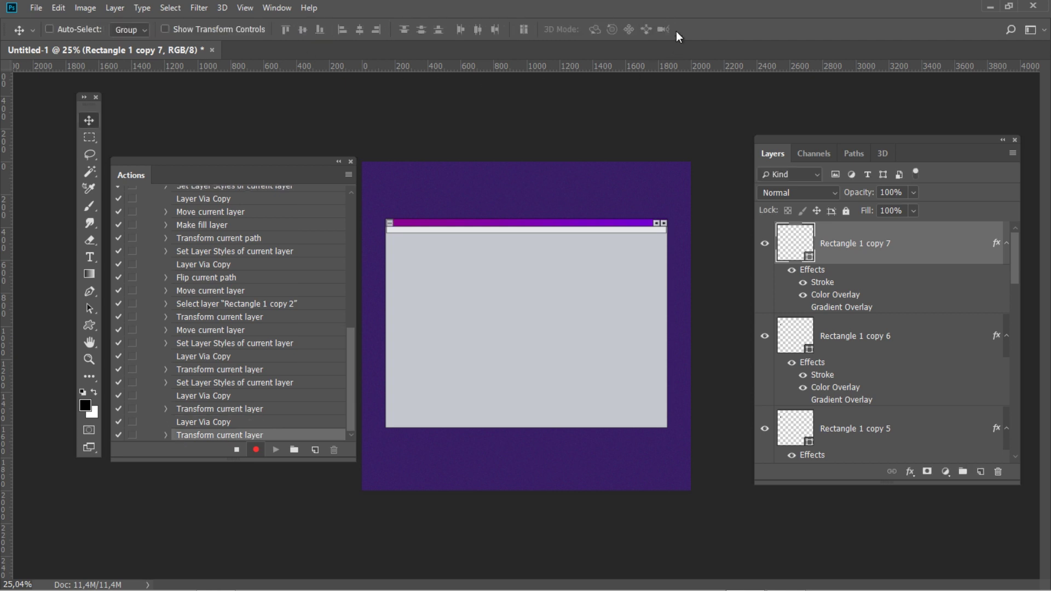
- Set the Stroke size of Rectangle 1 copy 7 to 1 px in its layer style
{"action": "double_click", "coordinate": [974, 241]}
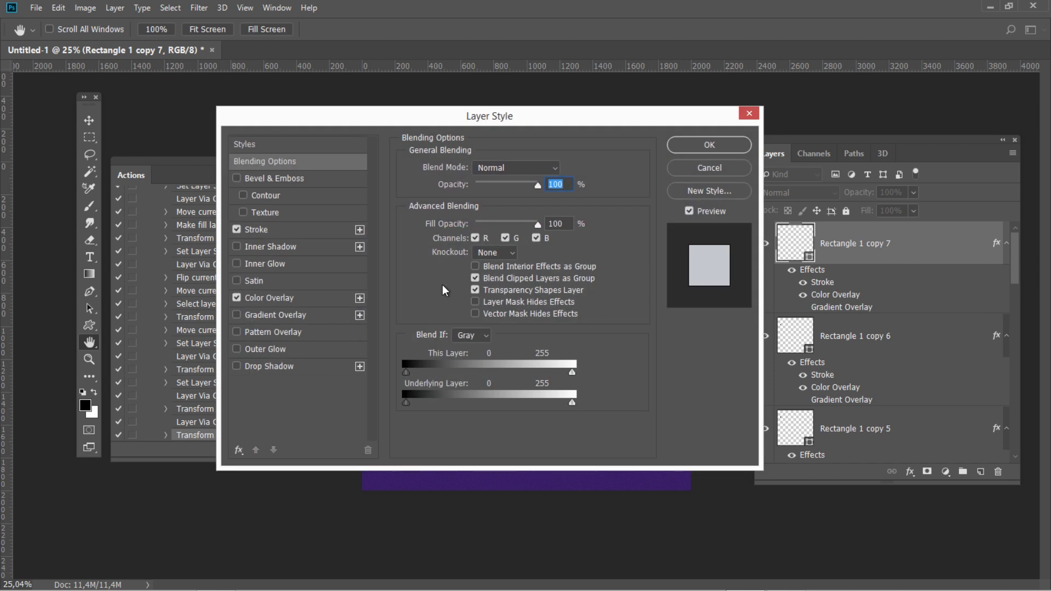
{"action": "left_click", "coordinate": [259, 232]}
{"action": "double_click", "coordinate": [544, 169]}
{"action": "type", "text": "1"}
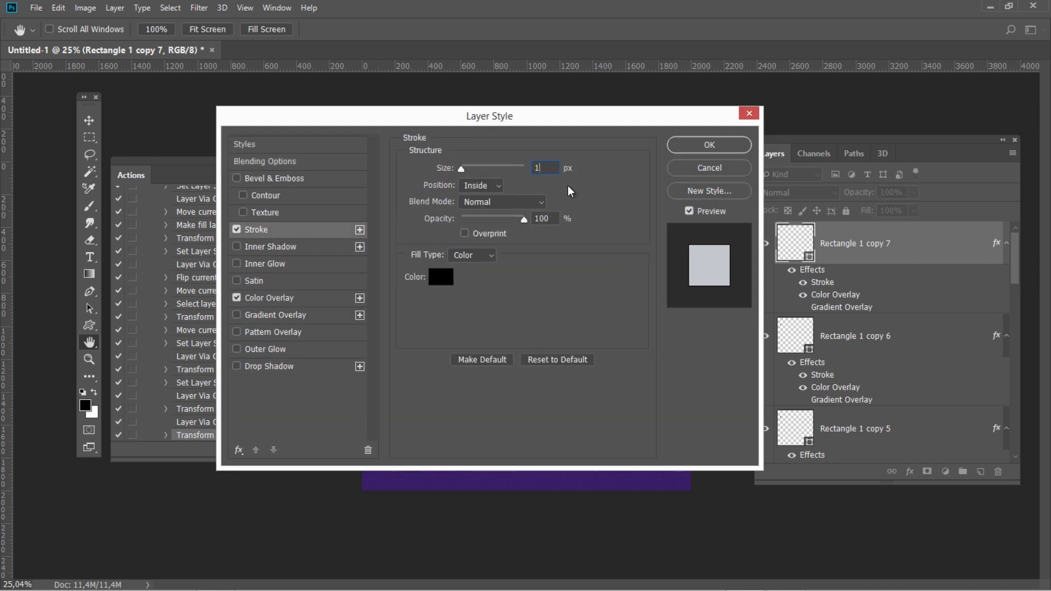
- Add a Drop Shadow to Rectangle 1 copy 7 with Multiply blending, black (#000000) color and 100% opacity
{"action": "left_click", "coordinate": [271, 367]}
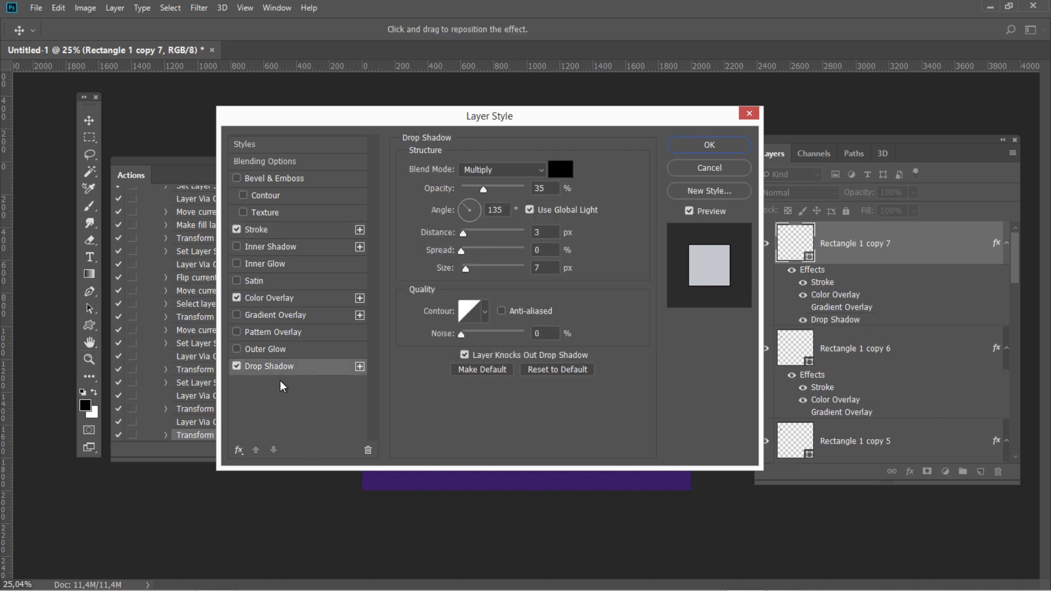
{"action": "left_click", "coordinate": [530, 170]}
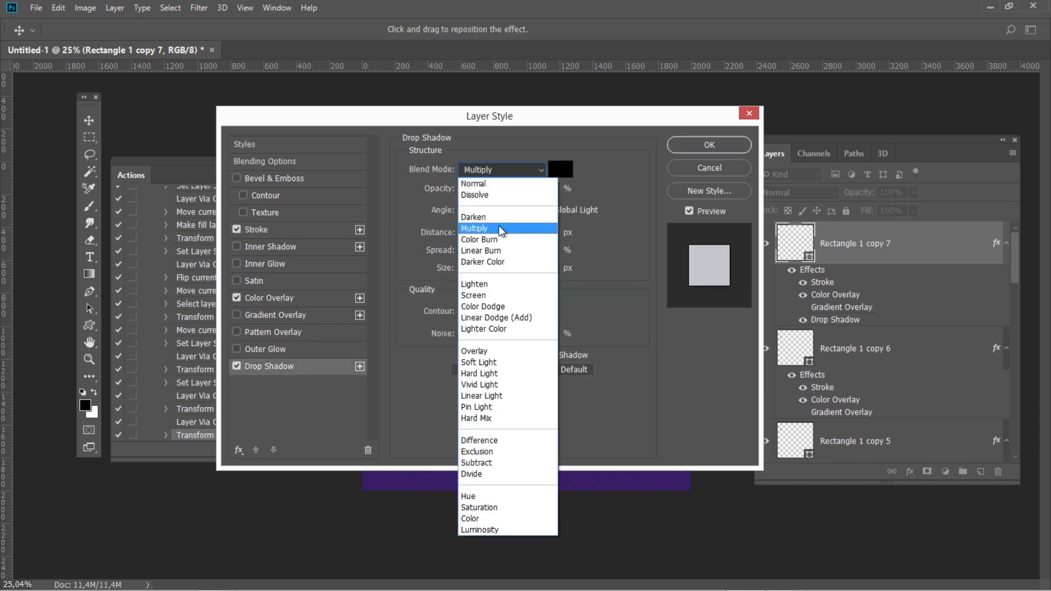
{"action": "left_click", "coordinate": [498, 228]}
{"action": "left_click", "coordinate": [563, 169]}
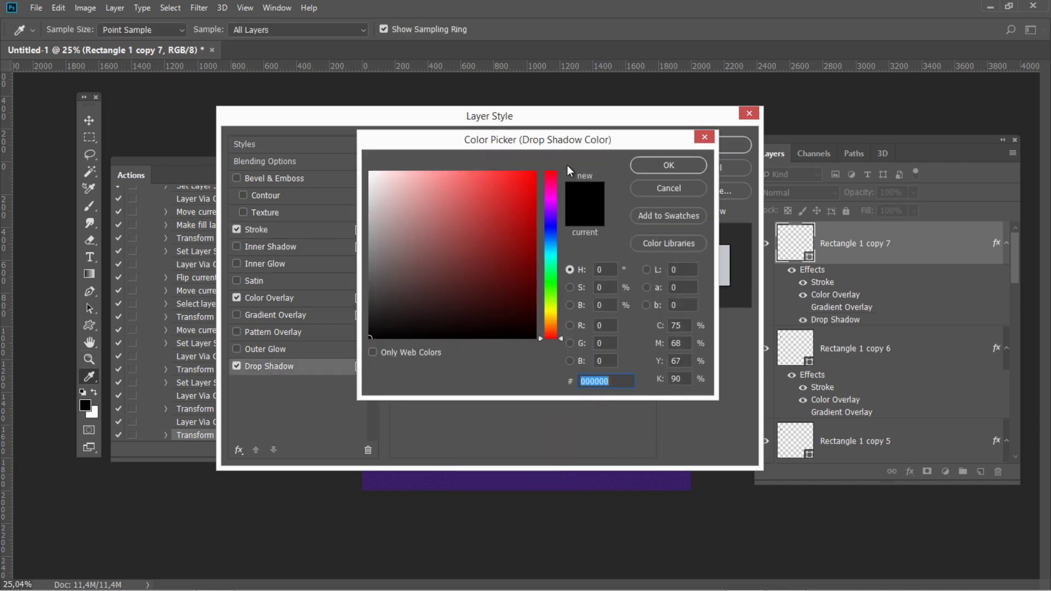
{"action": "left_click", "coordinate": [638, 163]}
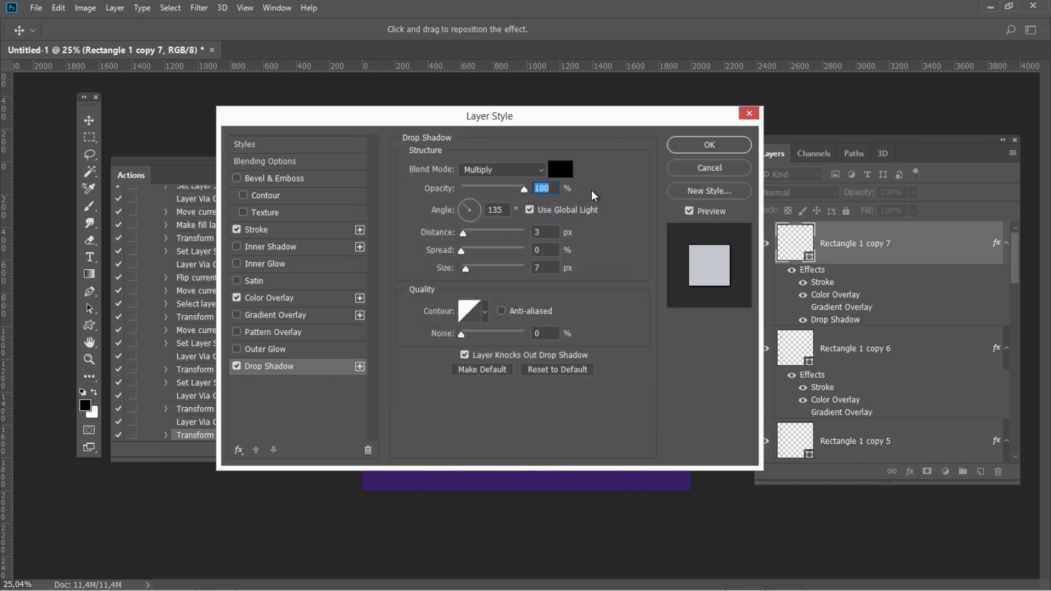
- Set the Drop Shadow's distance to 1 px, spread to 15% and size to 3 px, and apply the layer style
{"action": "double_click", "coordinate": [495, 211]}
{"action": "left_click_drag", "start_coordinate": [546, 233], "coordinate": [529, 232]}
{"action": "type", "text": "1"}
{"action": "key", "text": "Tab"}
{"action": "type", "text": "15"}
{"action": "key", "text": "Tab"}
{"action": "type", "text": "3"}
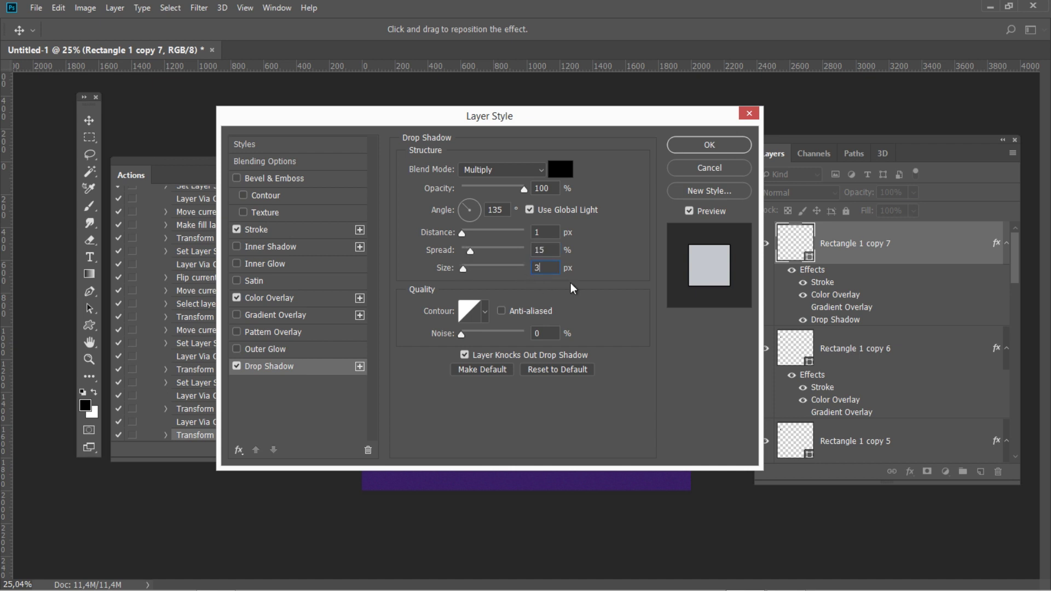
{"action": "left_click", "coordinate": [685, 149]}
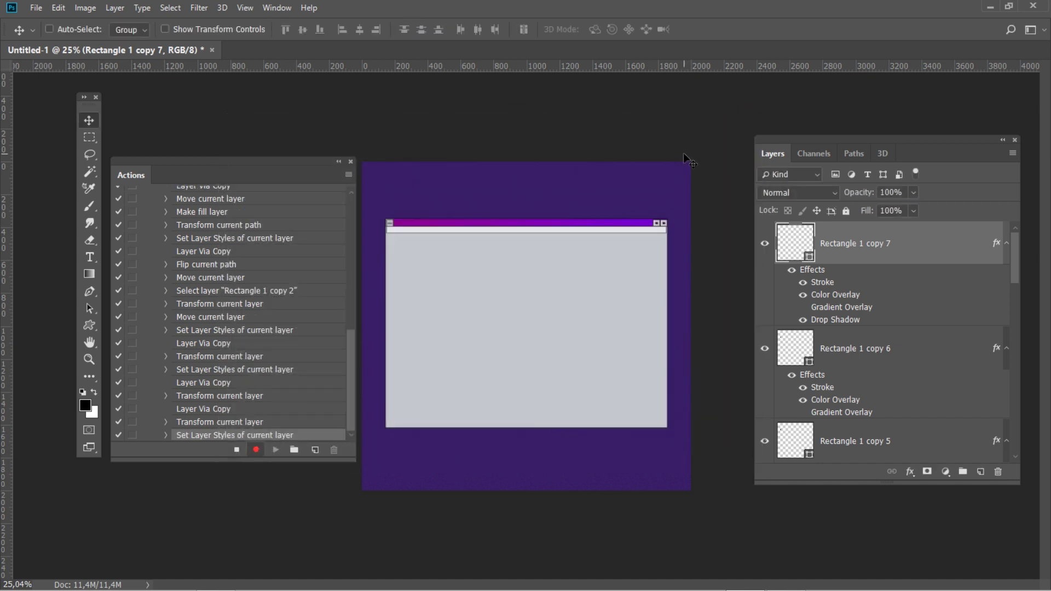
- Duplicate the Rectangle 1 layer and move the copy in the stack to between Rectangle 1 copy 3 and Rectangle 1 copy
{"action": "left_click_drag", "start_coordinate": [1017, 240], "coordinate": [1014, 406]}
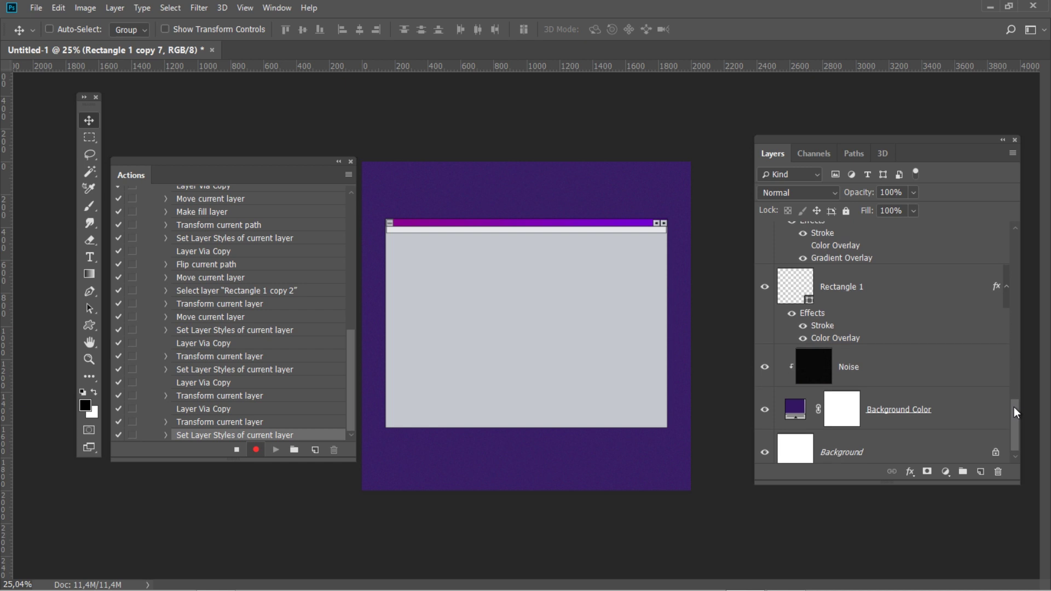
{"action": "left_click", "coordinate": [902, 289]}
{"action": "key", "text": "ctrl+j"}
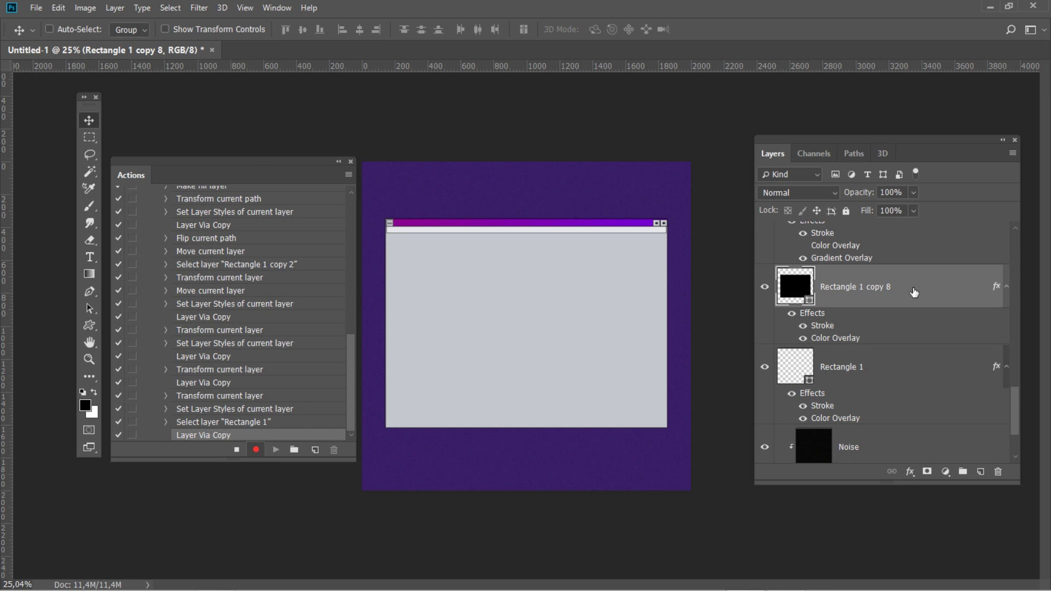
{"action": "left_click_drag", "start_coordinate": [1017, 403], "coordinate": [1020, 374]}
{"action": "left_click_drag", "start_coordinate": [914, 436], "coordinate": [927, 330]}
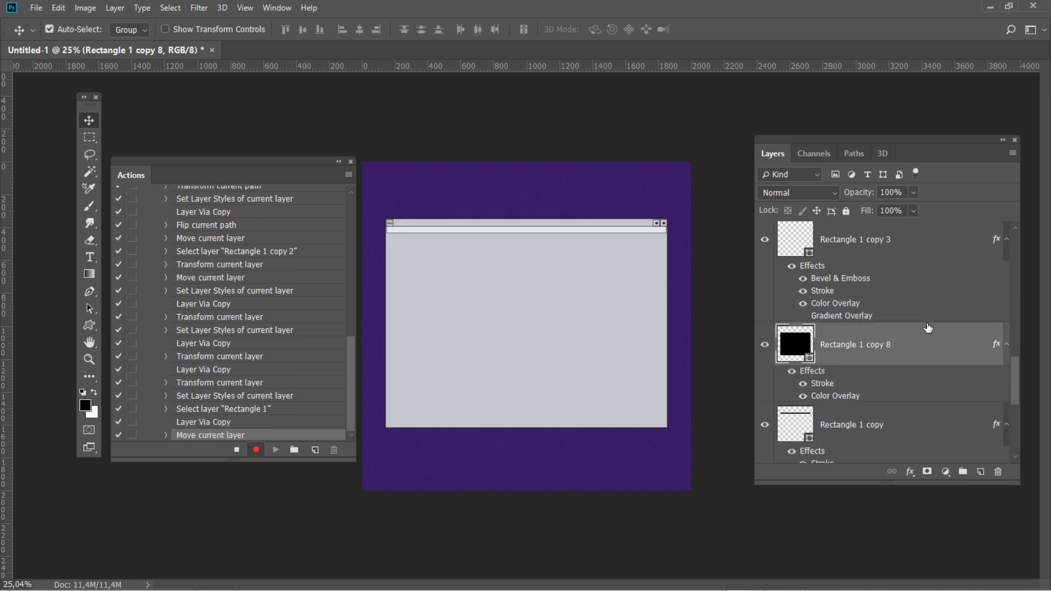
- Free-transform the Rectangle 1 copy 8 layer to position its center at X 978.5 px and Y 999.5 px
{"action": "key", "text": "ctrl+t"}
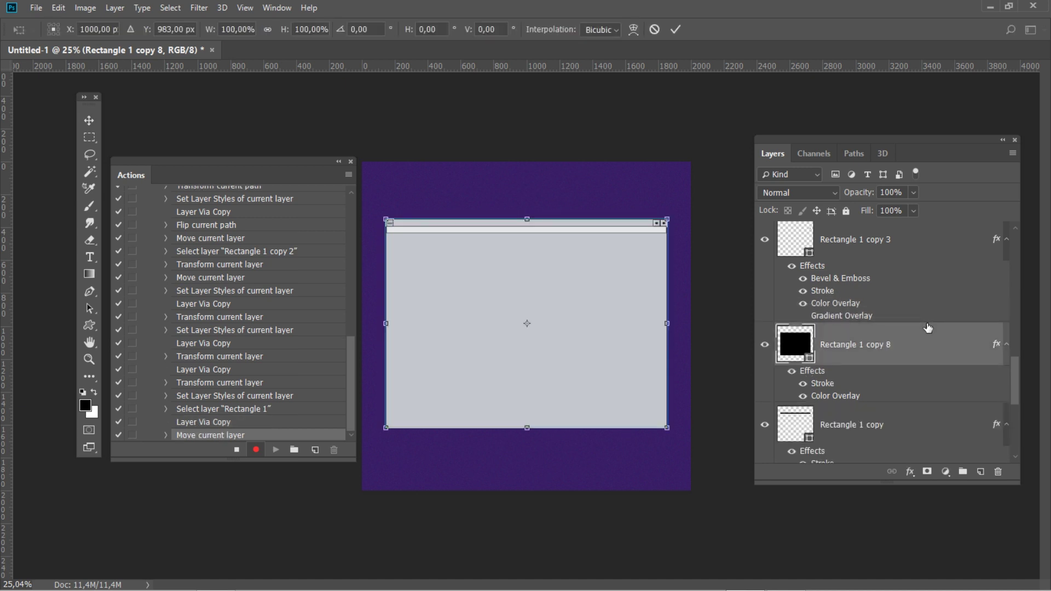
{"action": "double_click", "coordinate": [111, 28]}
{"action": "type", "text": "97"}
{"action": "type", "text": "8,5"}
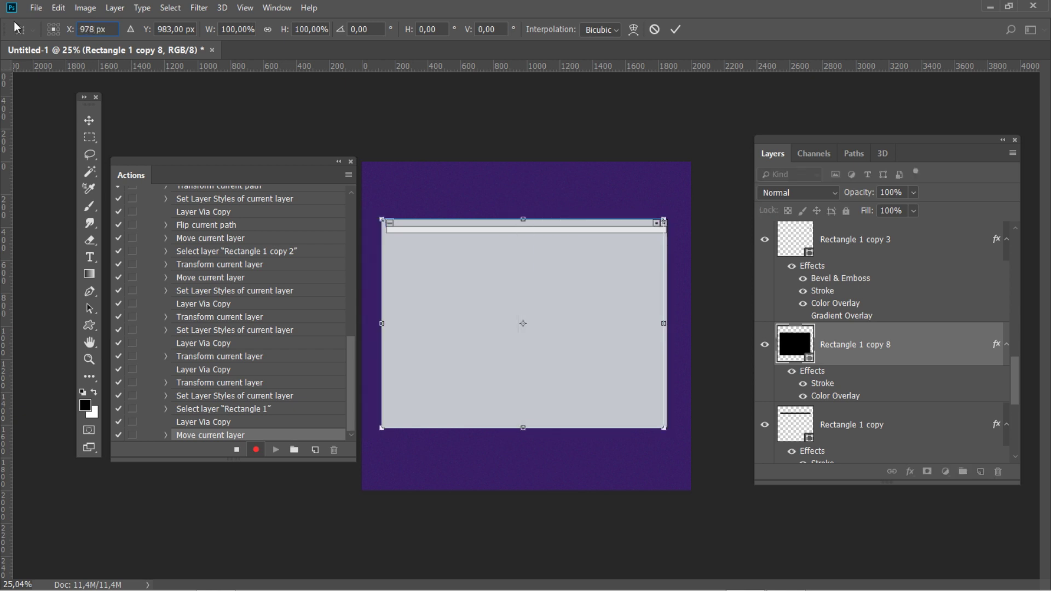
{"action": "left_click_drag", "start_coordinate": [173, 29], "coordinate": [164, 29]}
{"action": "type", "text": "99,"}
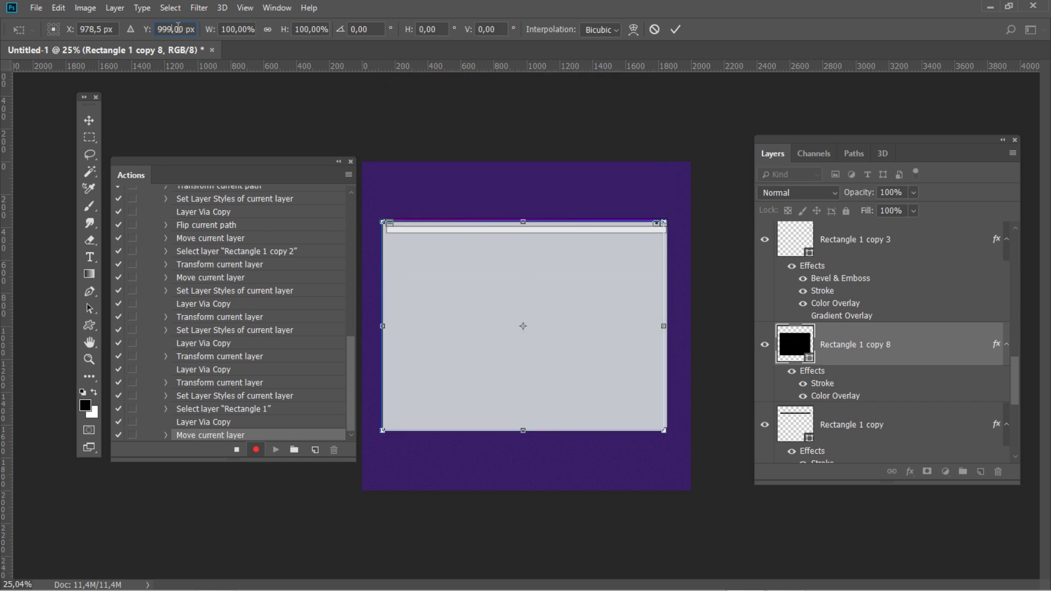
{"action": "type", "text": "5"}
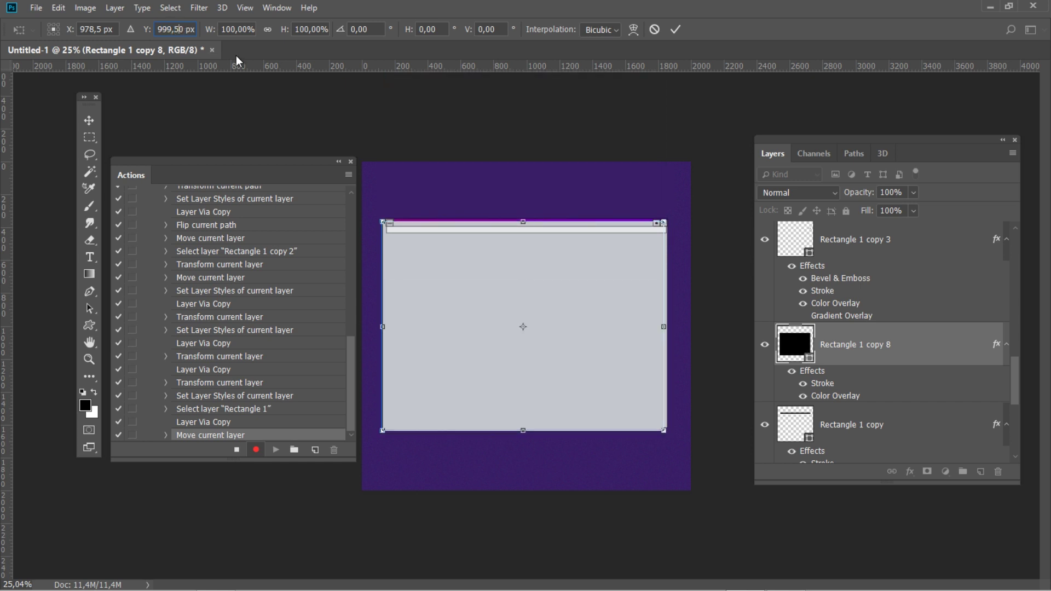
- Scale Rectangle 1 copy 8 to 96.67% width and 89.2% height and commit the transform
{"action": "left_click", "coordinate": [224, 29]}
{"action": "type", "text": "96,6"}
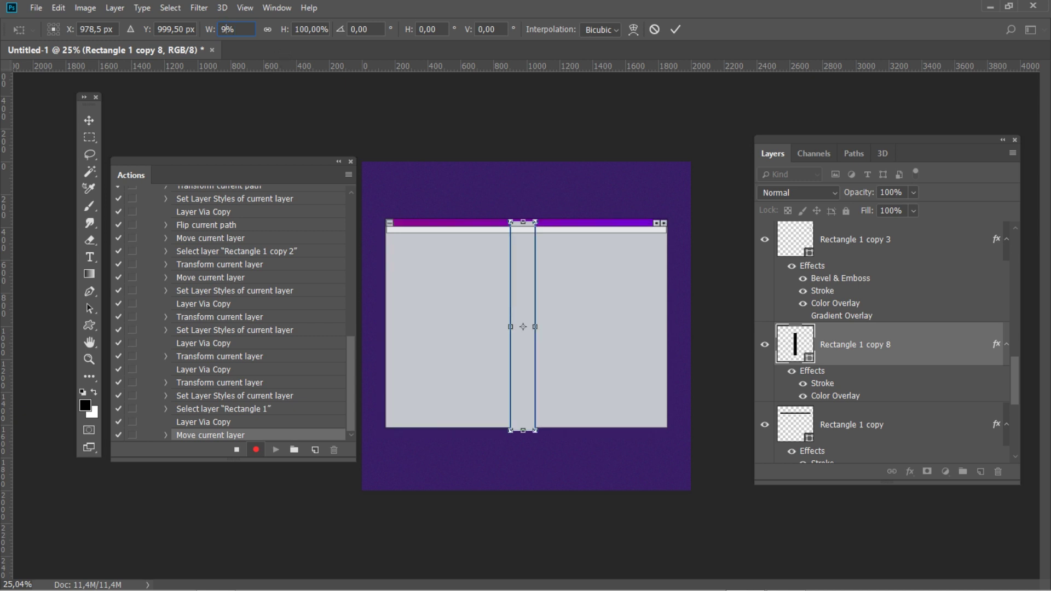
{"action": "type", "text": "7"}
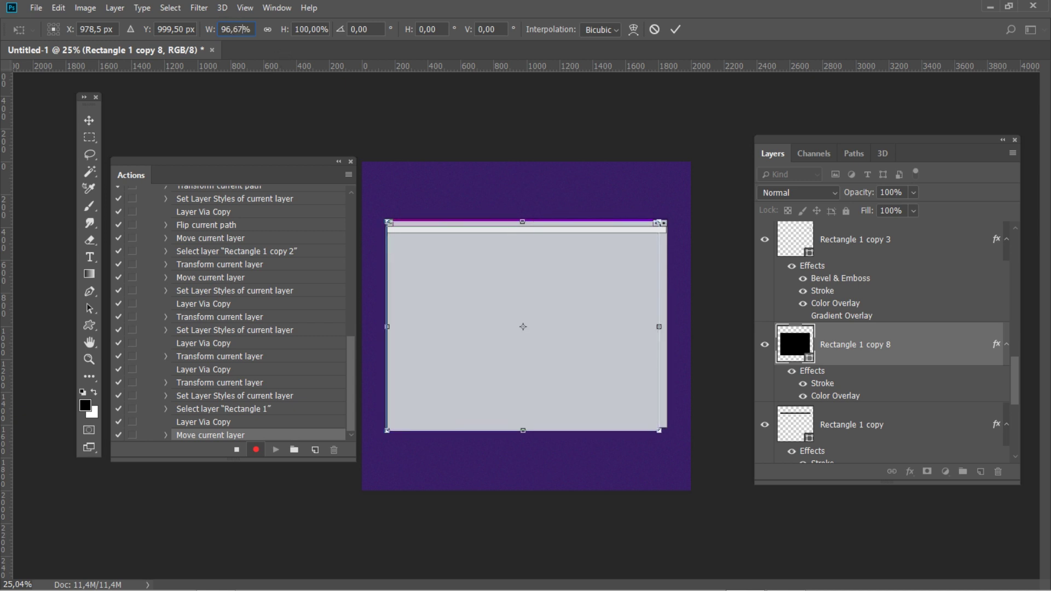
{"action": "left_click", "coordinate": [322, 29]}
{"action": "type", "text": "89,2%"}
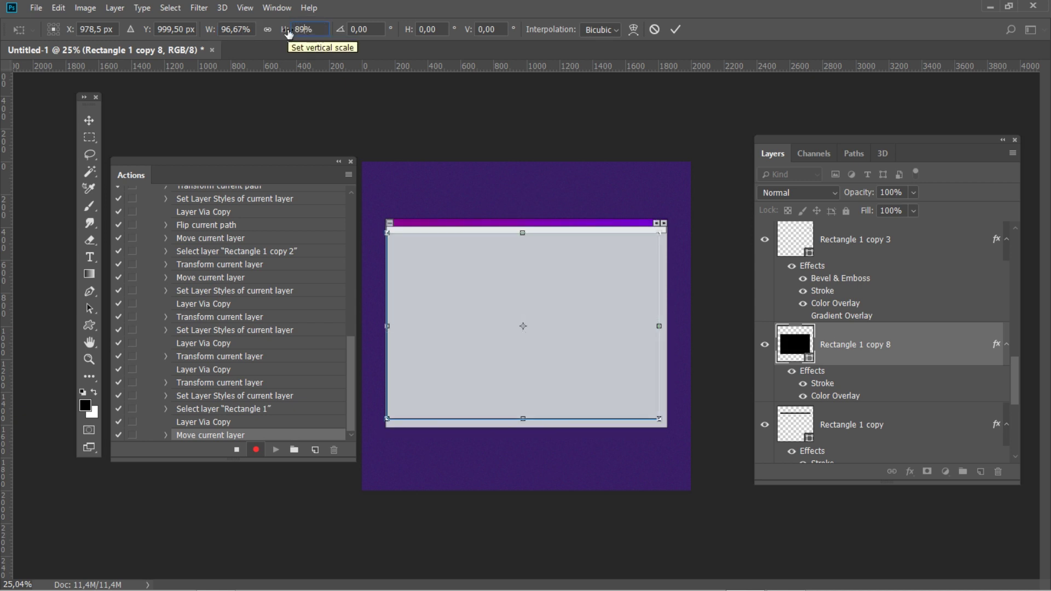
{"action": "left_click", "coordinate": [675, 29]}
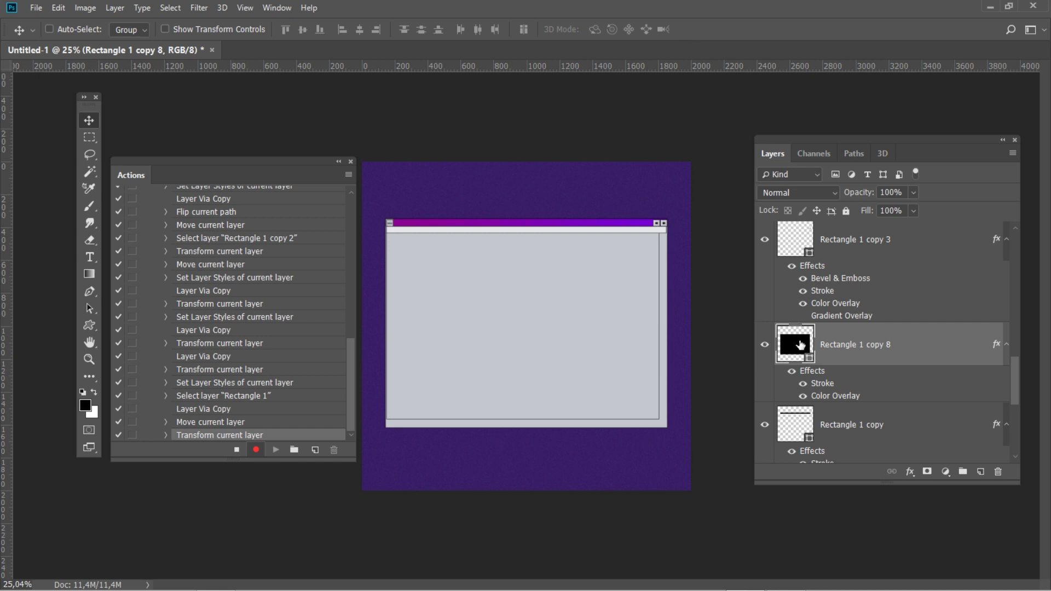
- Hide the layer effects of Rectangle 1 copy 8 and convert the layer to a smart object
{"action": "left_click", "coordinate": [791, 371]}
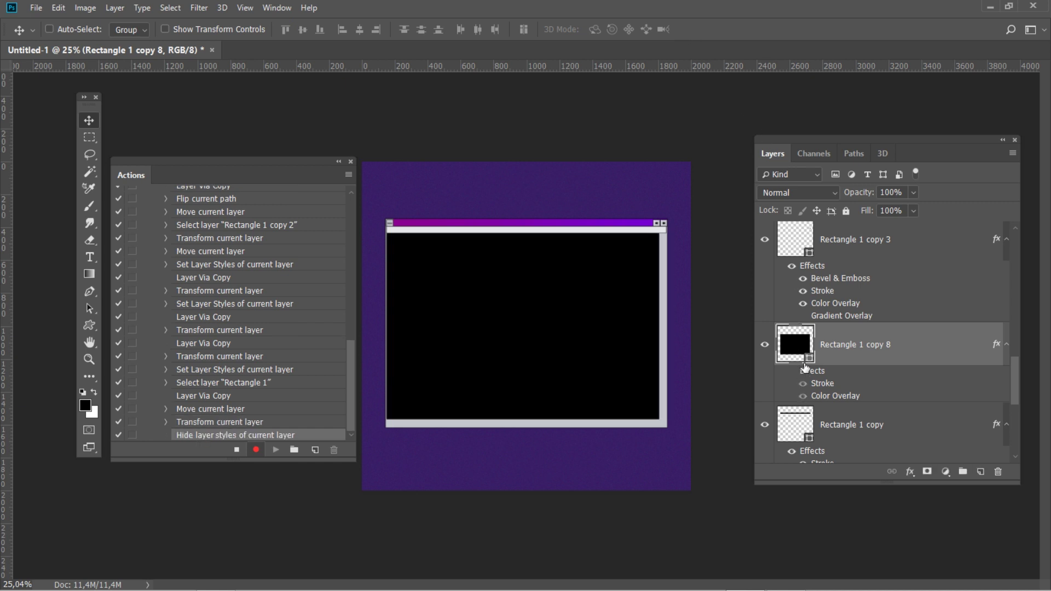
{"action": "right_click", "coordinate": [889, 335]}
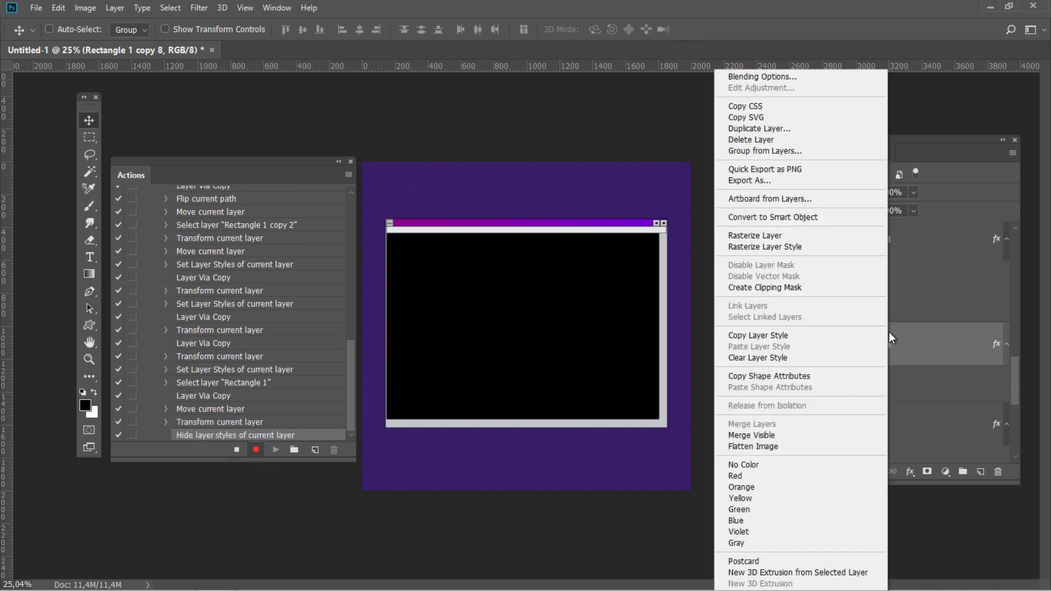
{"action": "left_click", "coordinate": [731, 218]}
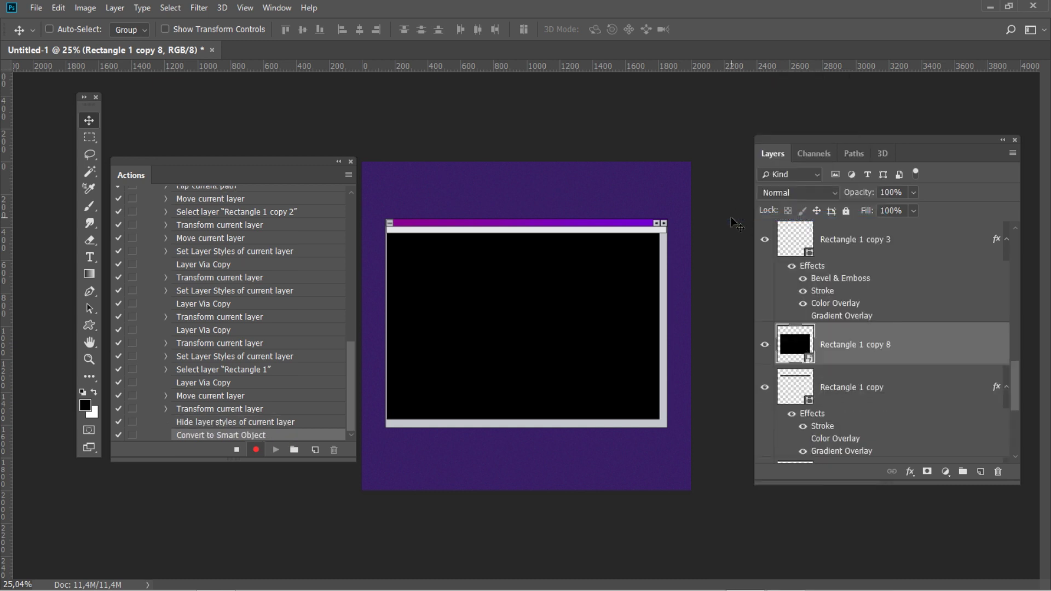
- Duplicate the Rectangle 1 copy 2 layer and move the copy to the top of the layer stack
{"action": "left_click_drag", "start_coordinate": [1020, 386], "coordinate": [1010, 300]}
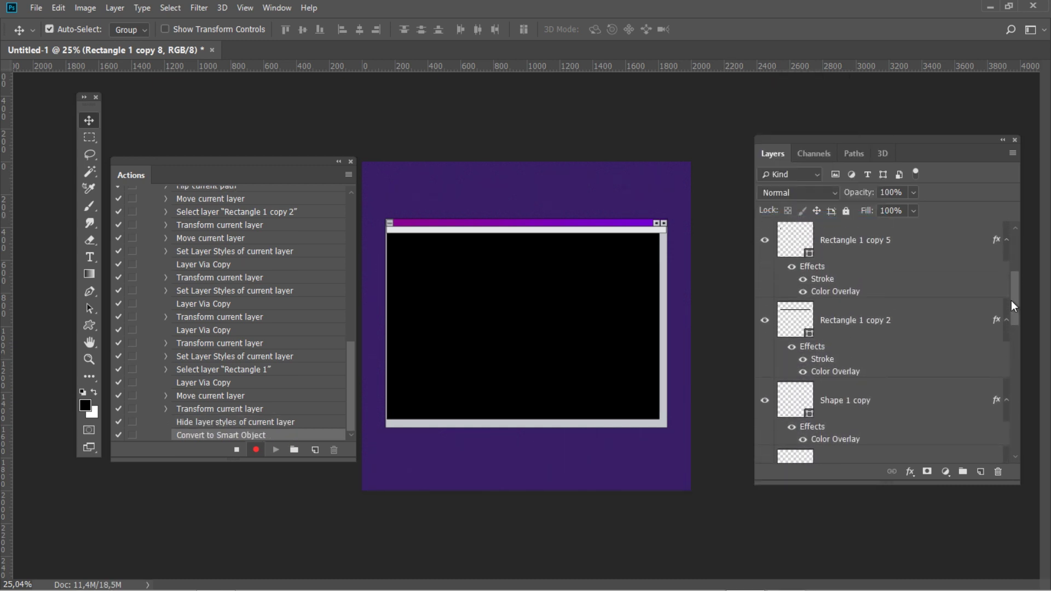
{"action": "left_click", "coordinate": [938, 325]}
{"action": "key", "text": "ctrl+j"}
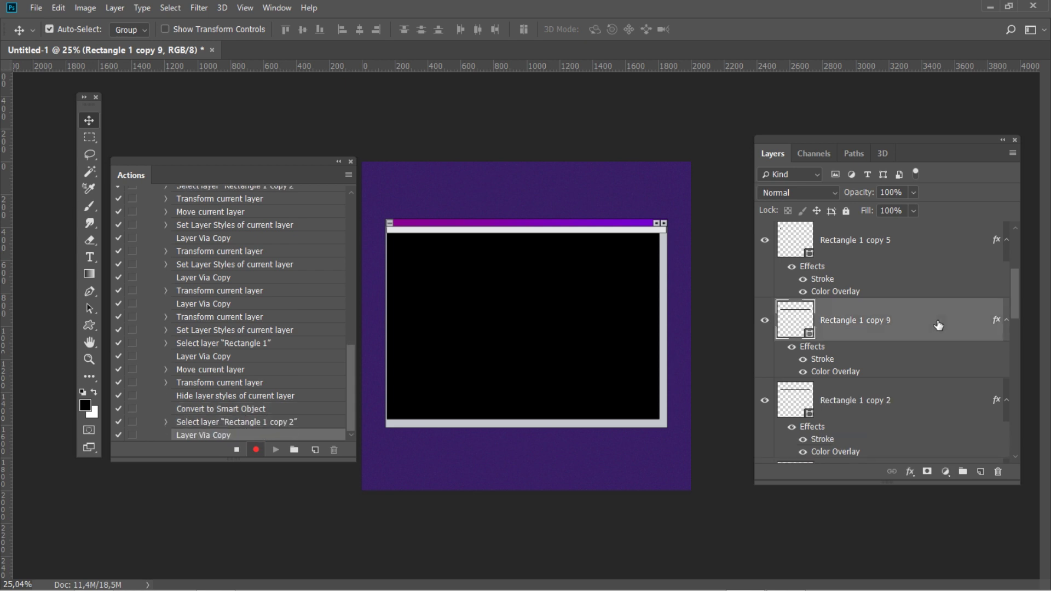
{"action": "left_click_drag", "start_coordinate": [938, 325], "coordinate": [943, 230]}
- Free-transform Rectangle 1 copy 9 to position its center at X 1828.5 px and Y 1002.5 px
{"action": "key", "text": "ctrl"}
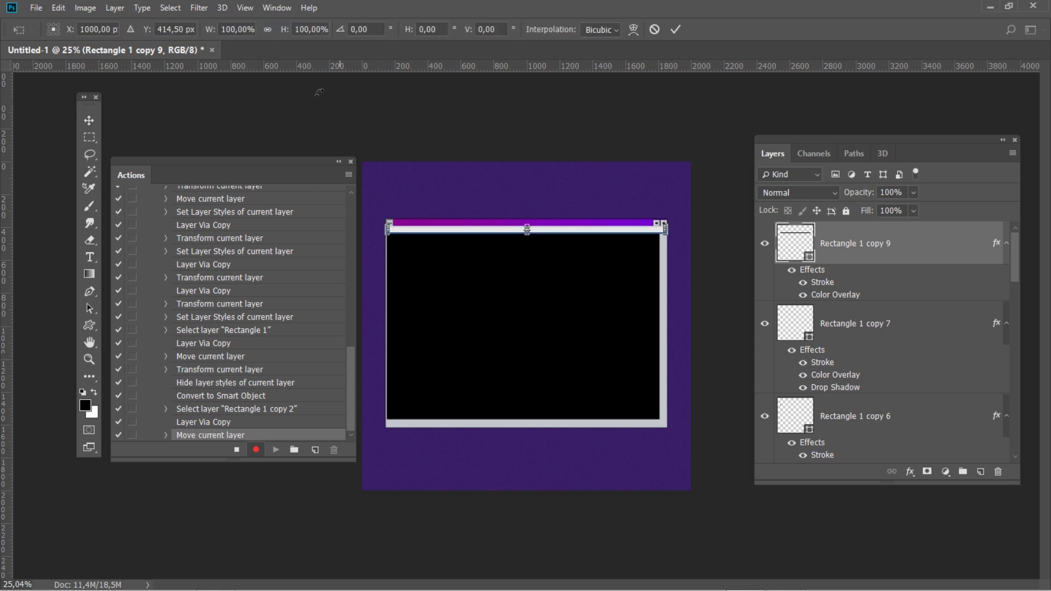
{"action": "left_click_drag", "start_coordinate": [98, 29], "coordinate": [77, 39]}
{"action": "type", "text": "1"}
{"action": "type", "text": "828"}
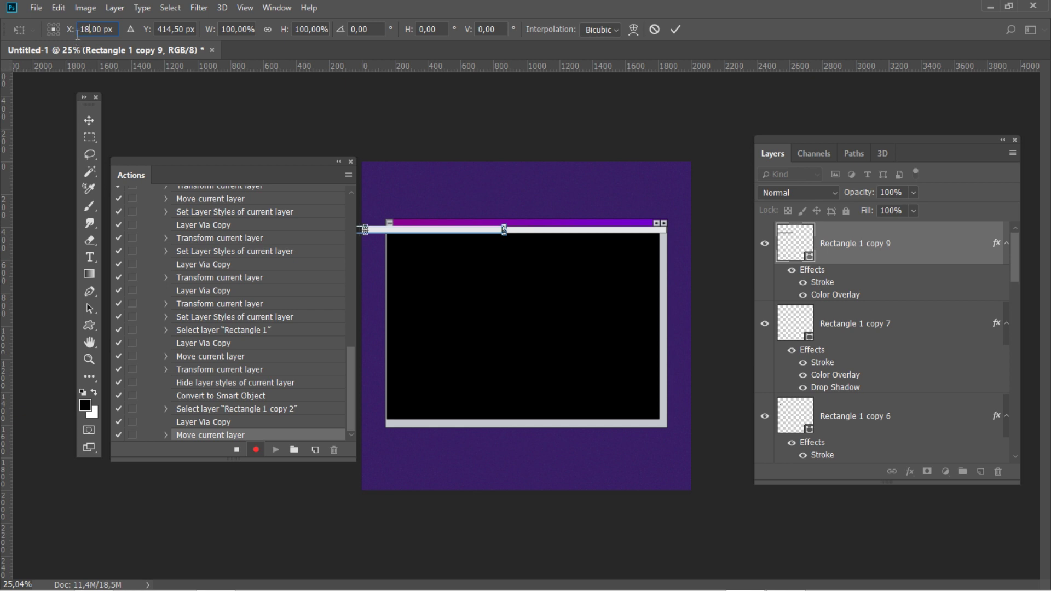
{"action": "left_click_drag", "start_coordinate": [103, 29], "coordinate": [105, 29]}
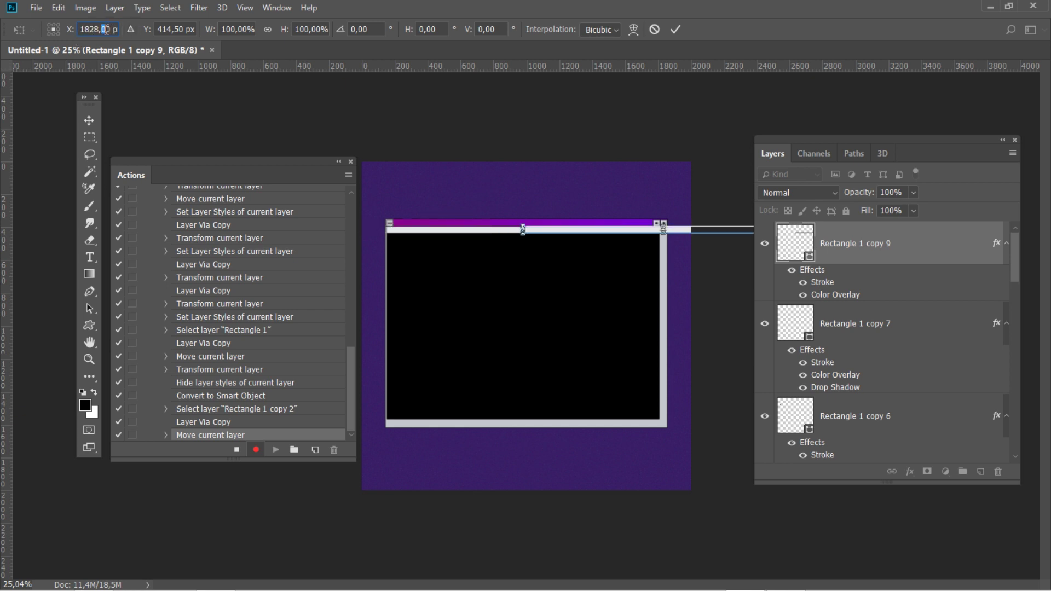
{"action": "type", "text": "5"}
{"action": "left_click_drag", "start_coordinate": [188, 29], "coordinate": [163, 29]}
{"action": "type", "text": "1002"}
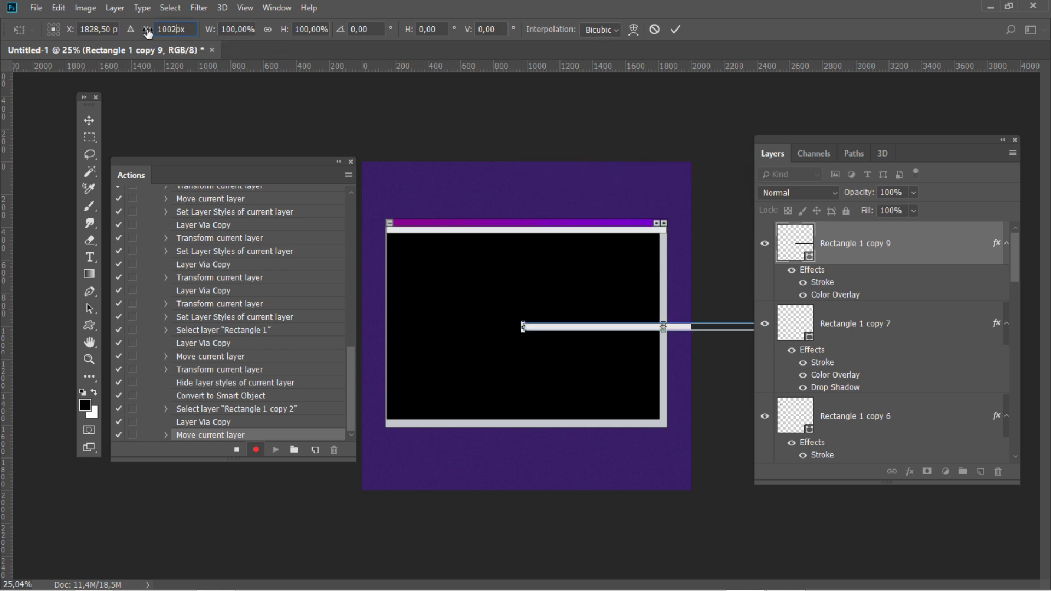
{"action": "type", "text": ",5"}
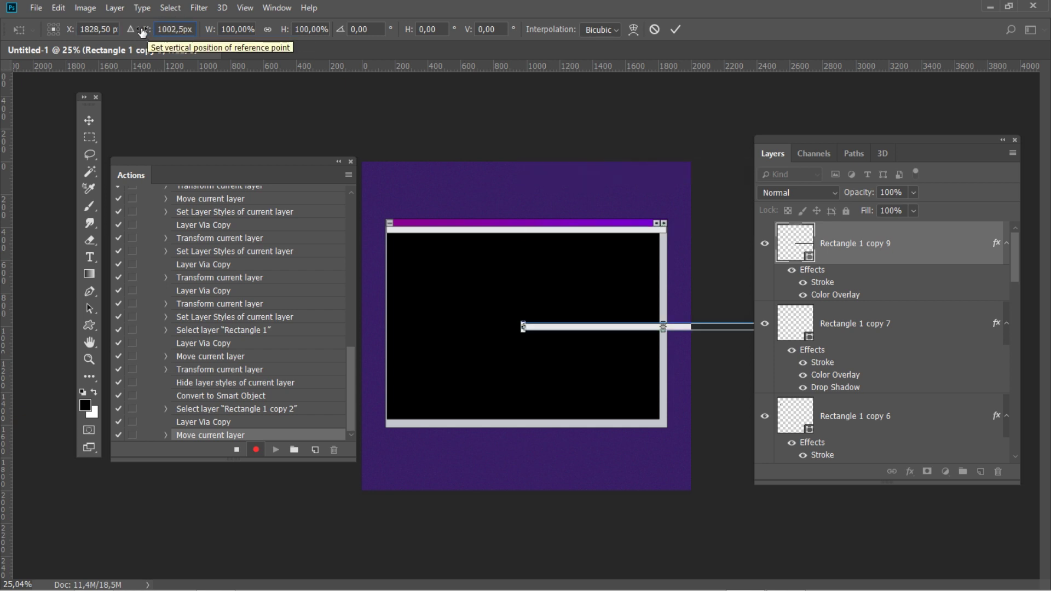
- Scale Rectangle 1 copy 9 to 2.5% width and 2834.8% height and commit the transform
{"action": "left_click_drag", "start_coordinate": [252, 29], "coordinate": [214, 31]}
{"action": "type", "text": "2,"}
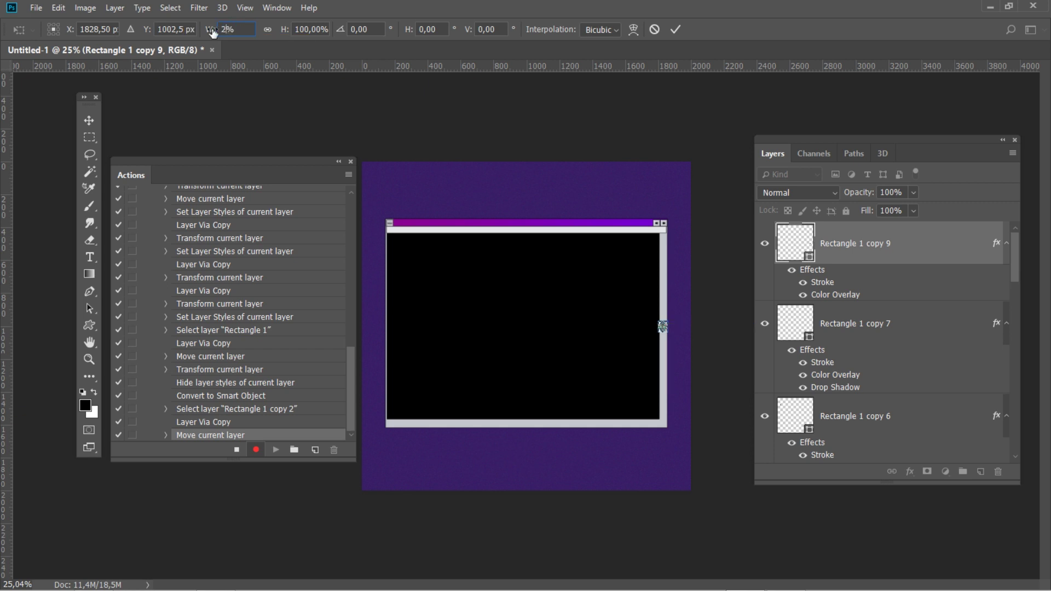
{"action": "type", "text": "5"}
{"action": "left_click_drag", "start_coordinate": [327, 30], "coordinate": [293, 30]}
{"action": "type", "text": "2834,8"}
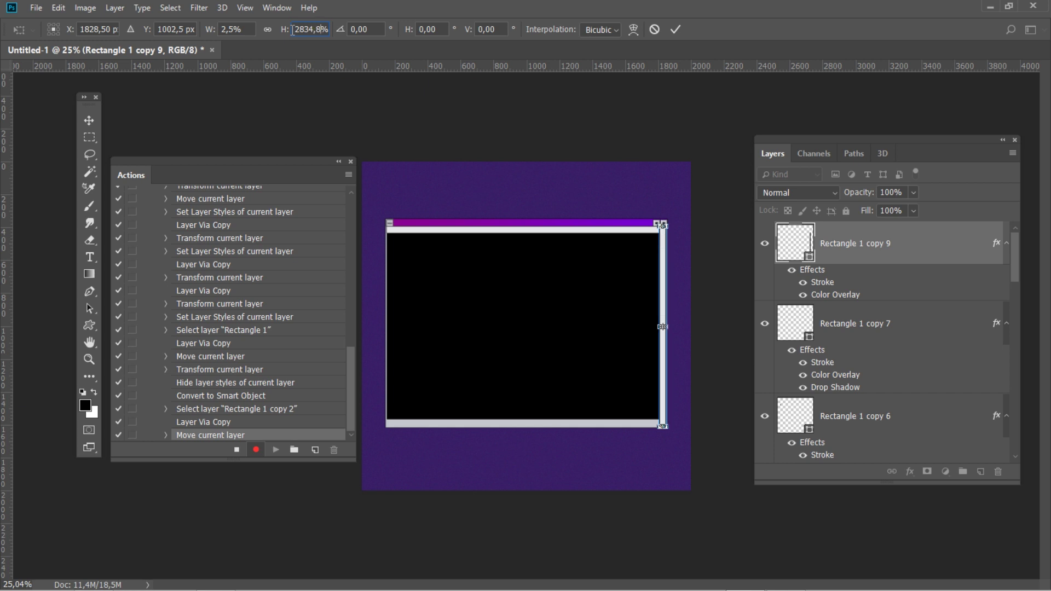
{"action": "left_click", "coordinate": [676, 35]}
- Reset the Color Overlay of Rectangle 1 copy 9 to its default gray and apply the layer style
{"action": "double_click", "coordinate": [916, 240]}
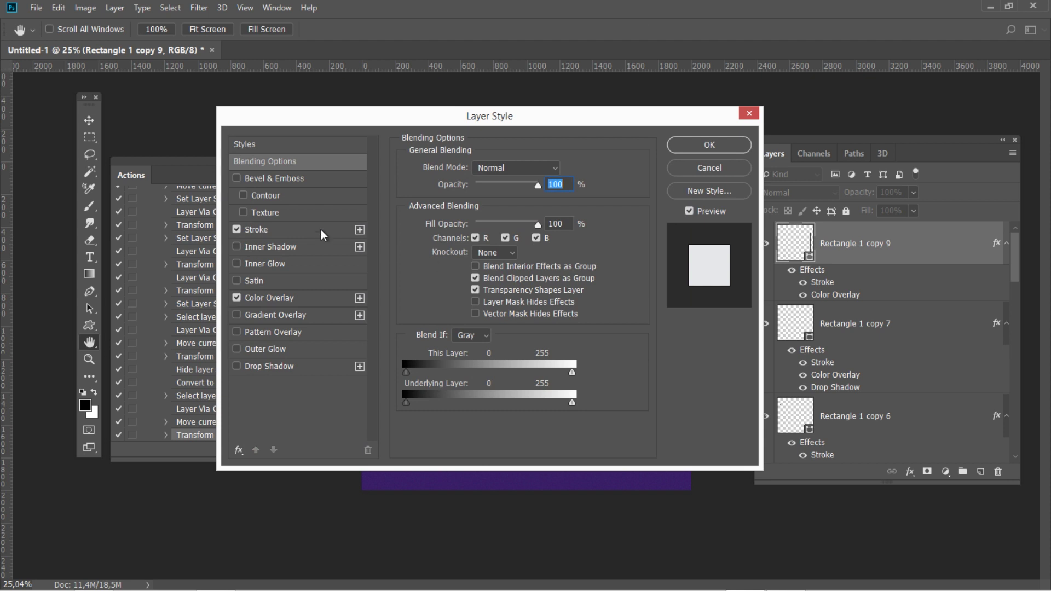
{"action": "left_click", "coordinate": [259, 229]}
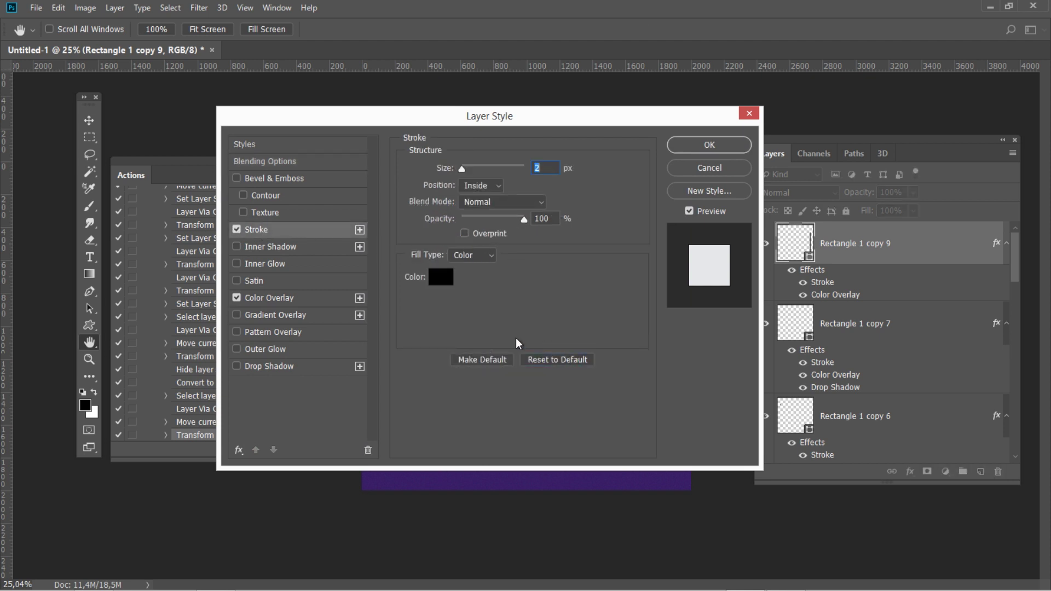
{"action": "left_click", "coordinate": [285, 298]}
{"action": "left_click", "coordinate": [576, 212]}
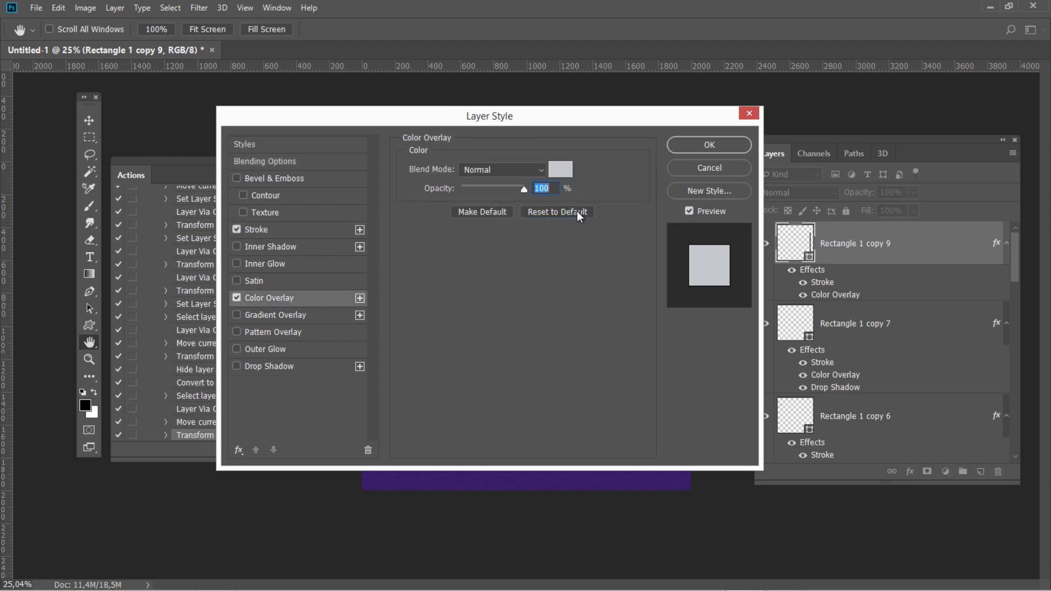
{"action": "left_click", "coordinate": [693, 144]}
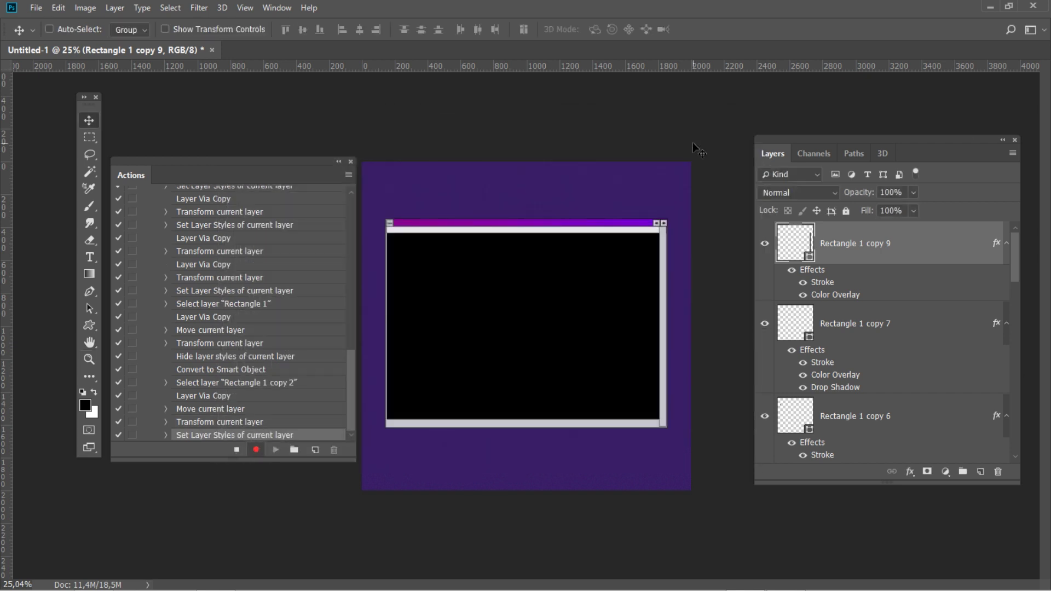
- Duplicate Rectangle 1 copy 9 and free-transform the copy to position its center at X 1000 px and Y 1589.5 px
{"action": "key", "text": "ctrl+j"}
{"action": "key", "text": "ctrl+t"}
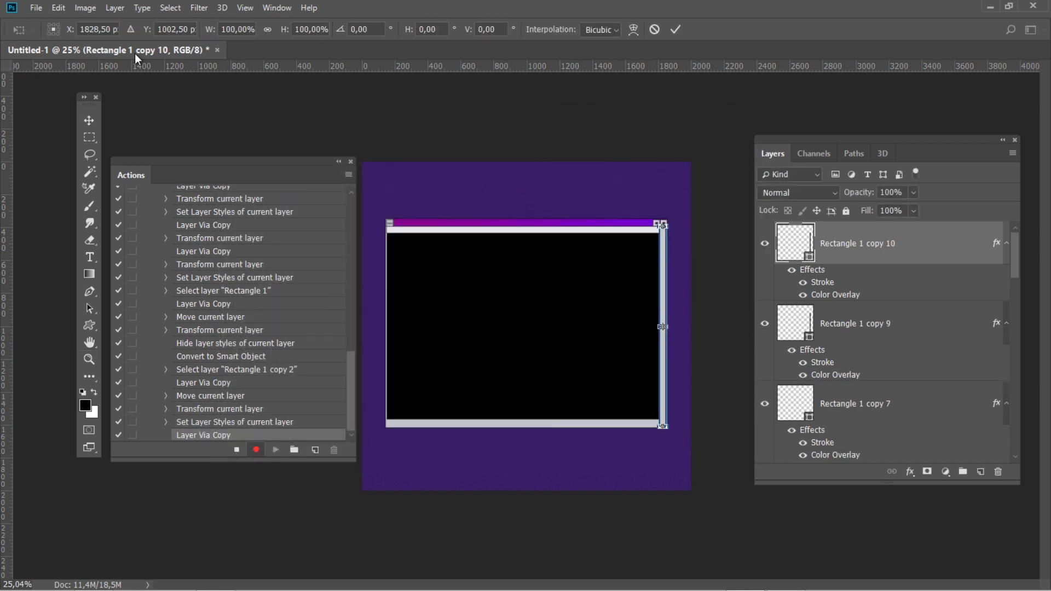
{"action": "left_click", "coordinate": [66, 30]}
{"action": "type", "text": "1000"}
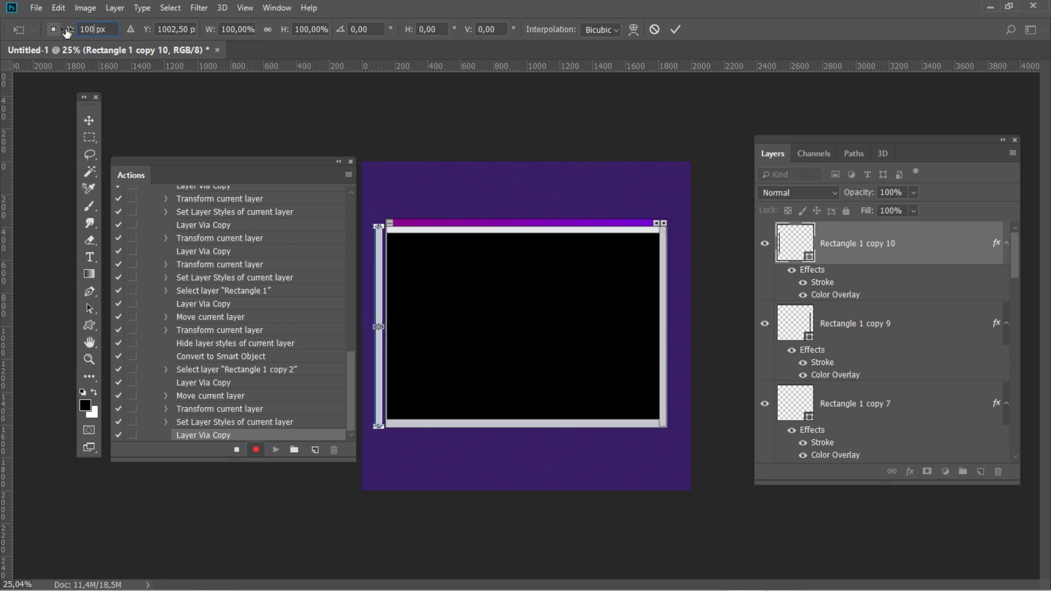
{"action": "left_click", "coordinate": [145, 30]}
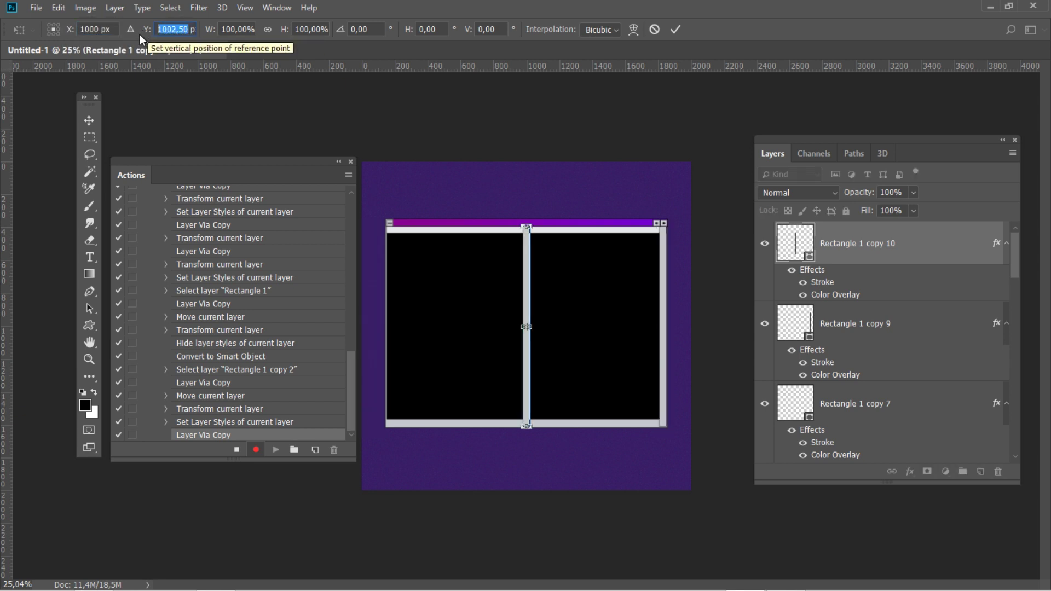
{"action": "type", "text": "1589"}
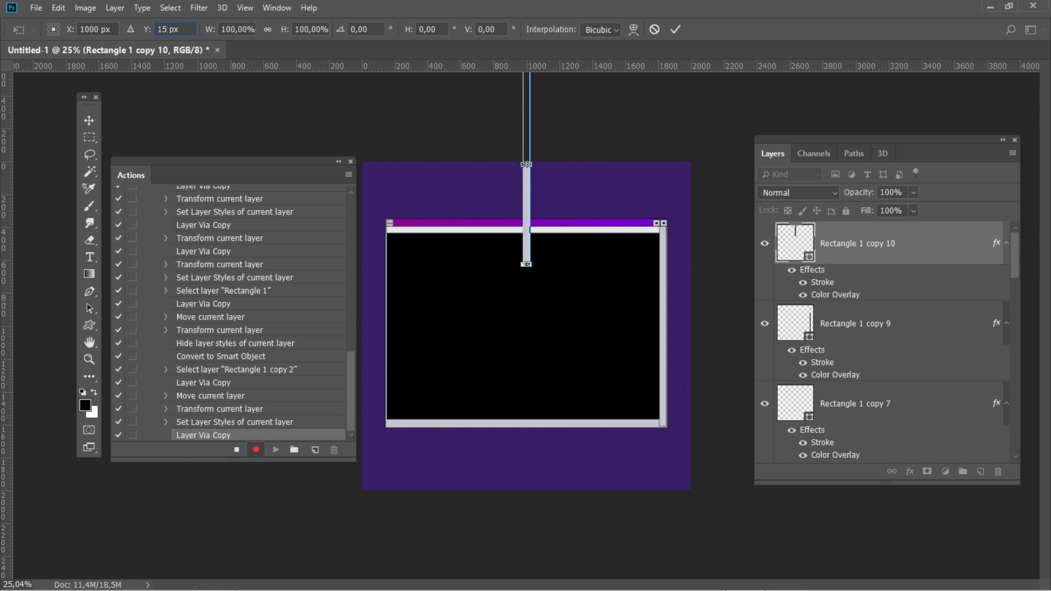
{"action": "type", "text": ","}
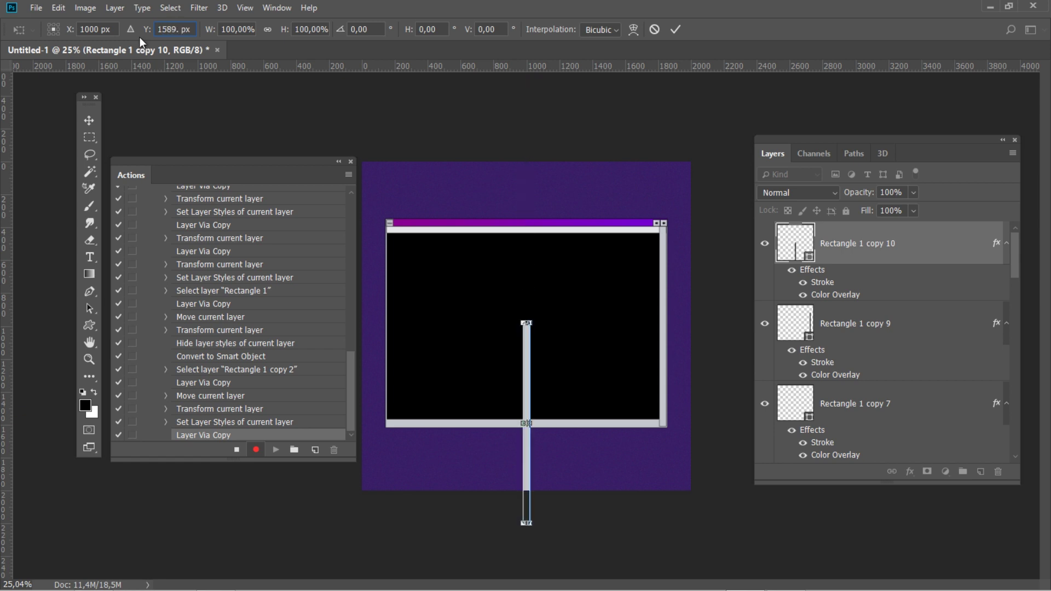
{"action": "type", "text": "5"}
- Scale Rectangle 1 copy 10 to 3953.5% width and 3.7% height and commit the transform
{"action": "key", "text": "Tab"}
{"action": "type", "text": "3953"}
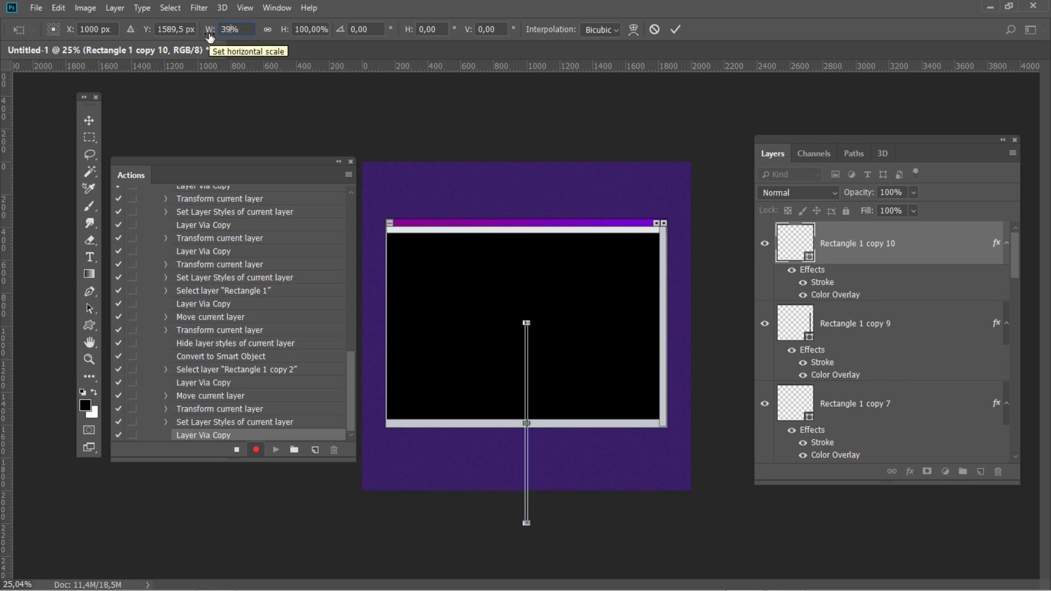
{"action": "type", "text": ",5"}
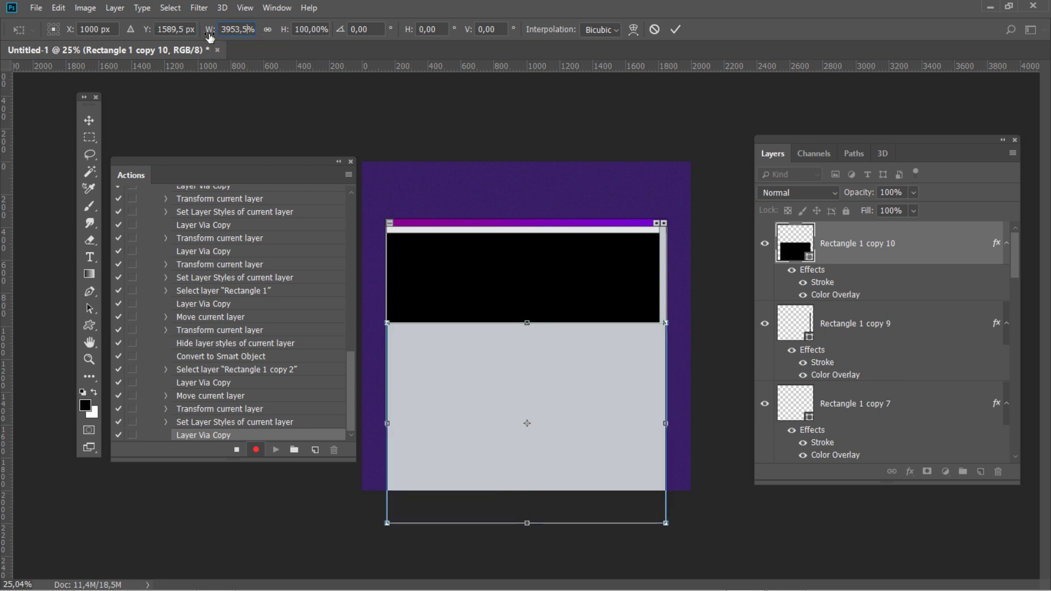
{"action": "double_click", "coordinate": [320, 24]}
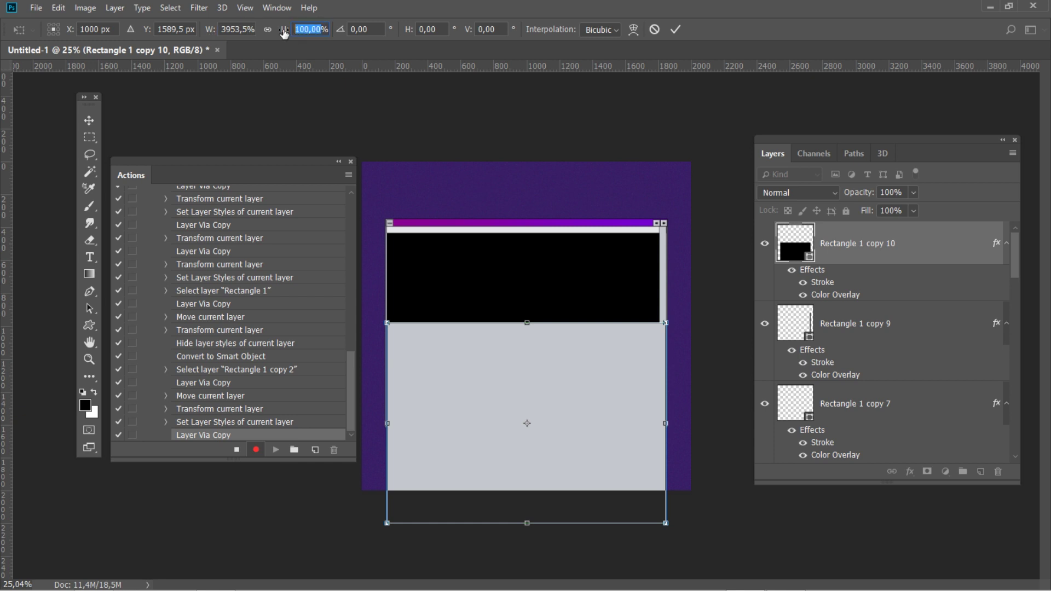
{"action": "type", "text": "3,7"}
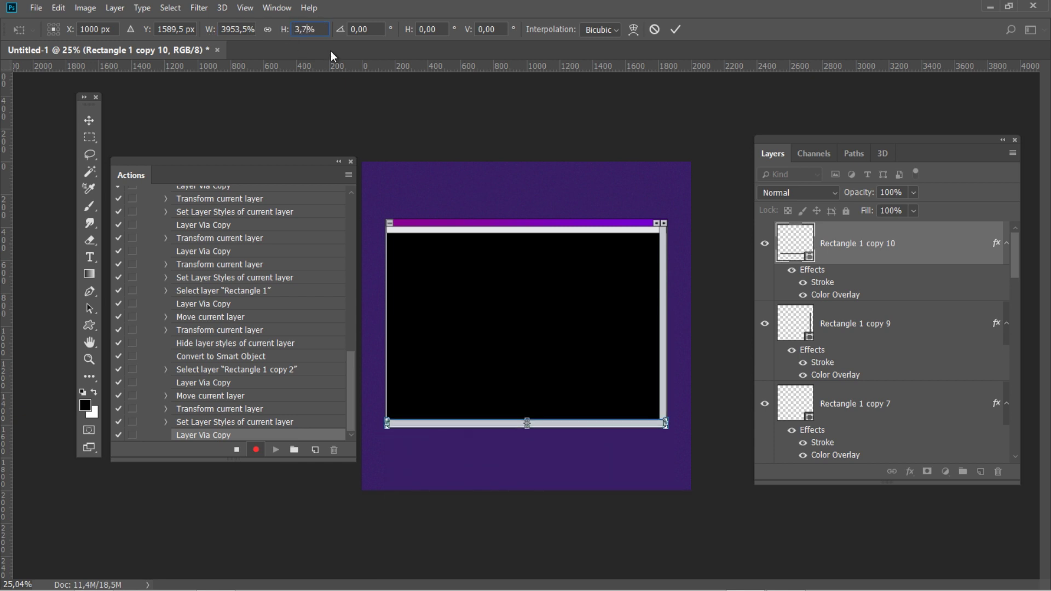
{"action": "left_click", "coordinate": [676, 30]}
- Group Shape 1 with Rectangle 1 copy 4, then duplicate the group and place the copy at the top of the layer stack
{"action": "left_click_drag", "start_coordinate": [1013, 253], "coordinate": [1022, 362]}
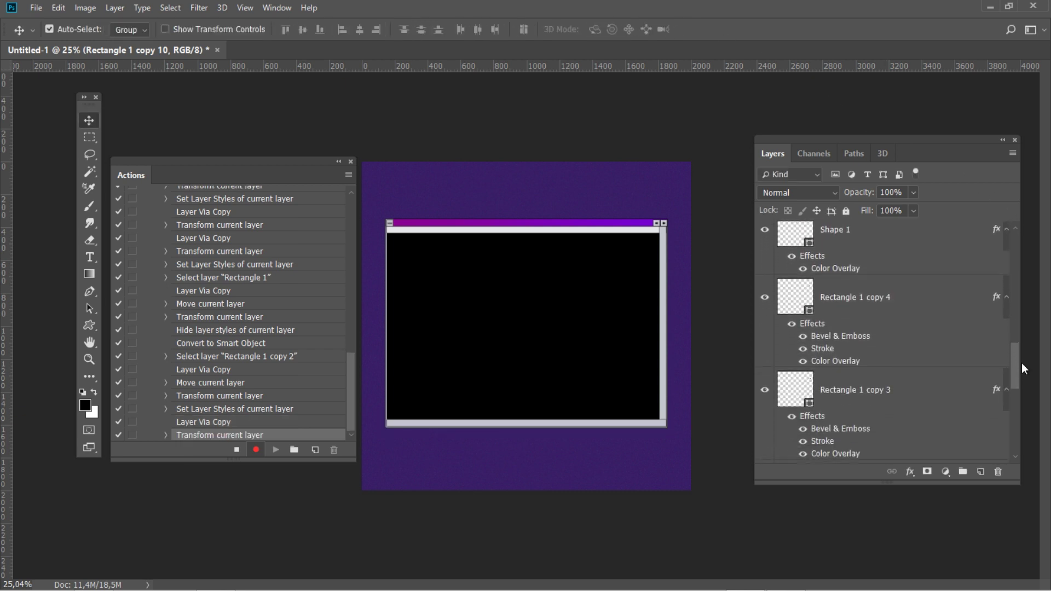
{"action": "left_click", "coordinate": [950, 304]}
{"action": "left_click", "coordinate": [947, 242], "text": "shift"}
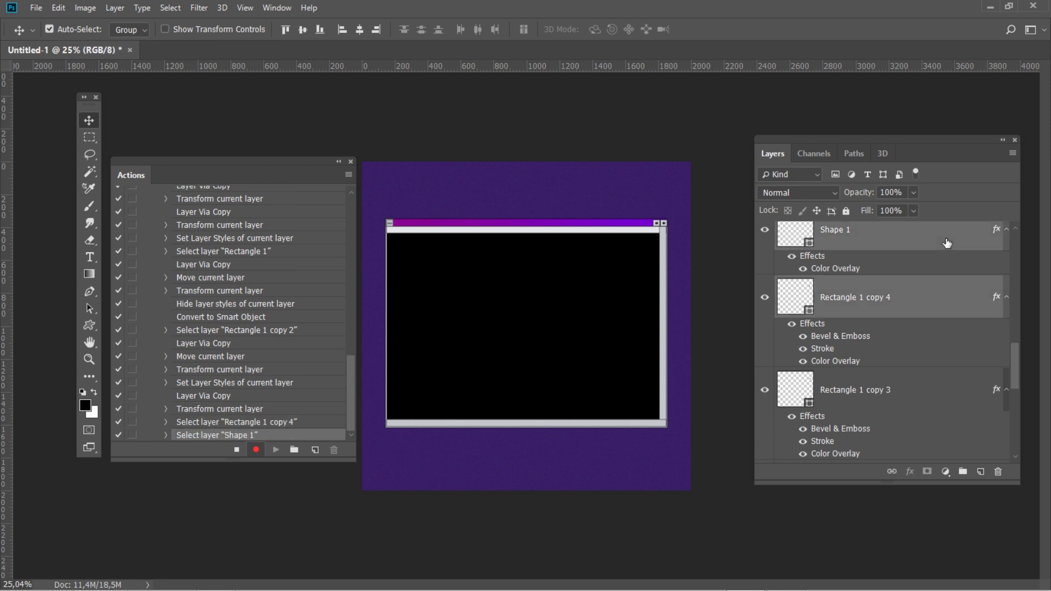
{"action": "left_click", "coordinate": [962, 472]}
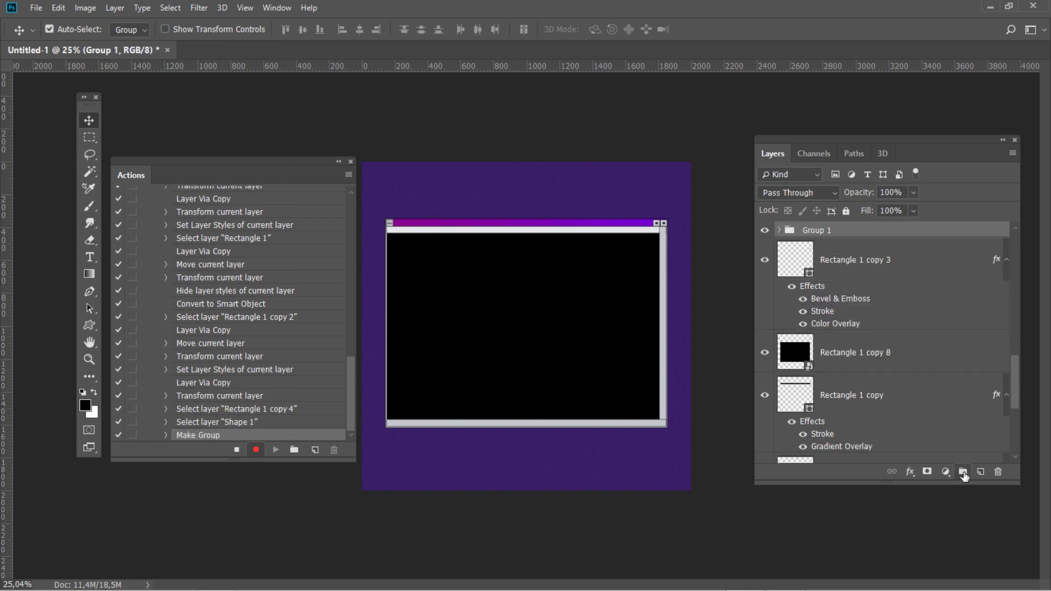
{"action": "key", "text": "ctrl+j"}
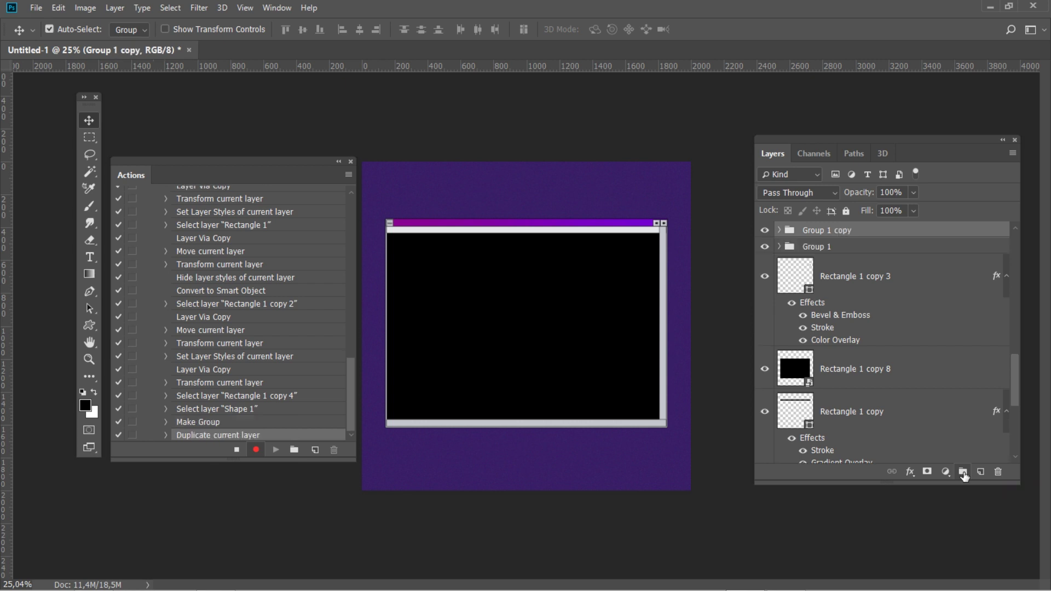
{"action": "mouse_move", "coordinate": [874, 234]}
{"action": "left_mouse_down"}
{"action": "mouse_move", "coordinate": [878, 214]}
{"action": "mouse_move", "coordinate": [877, 228]}
{"action": "left_mouse_up"}
- Free-transform Group 1 copy to X 1828.5 px and Y 456 px with a -90° rotation and commit it
{"action": "key", "text": "ctrl+t"}
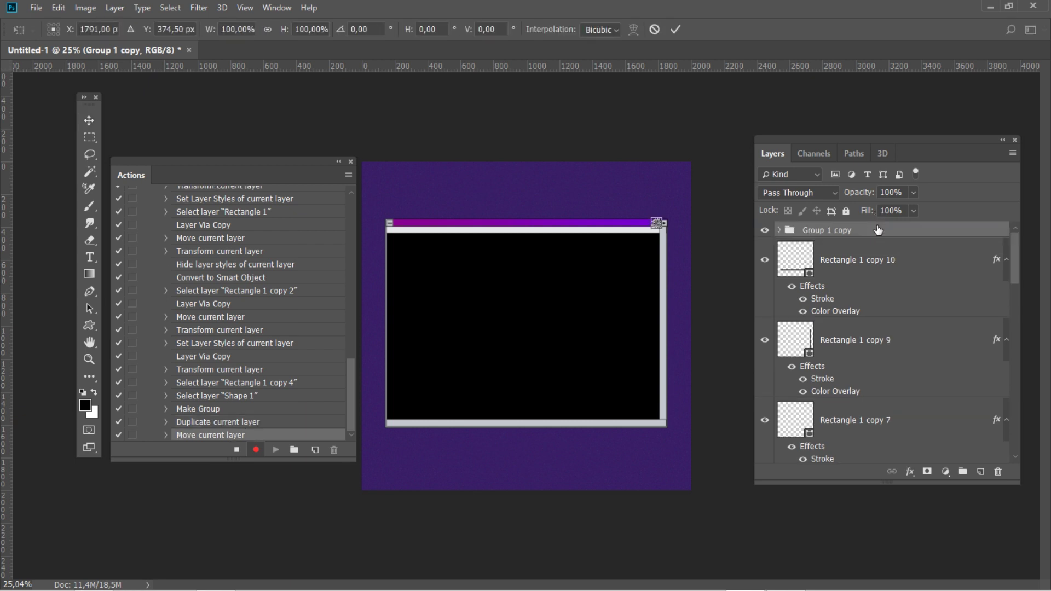
{"action": "left_click", "coordinate": [104, 29]}
{"action": "type", "text": "1828"}
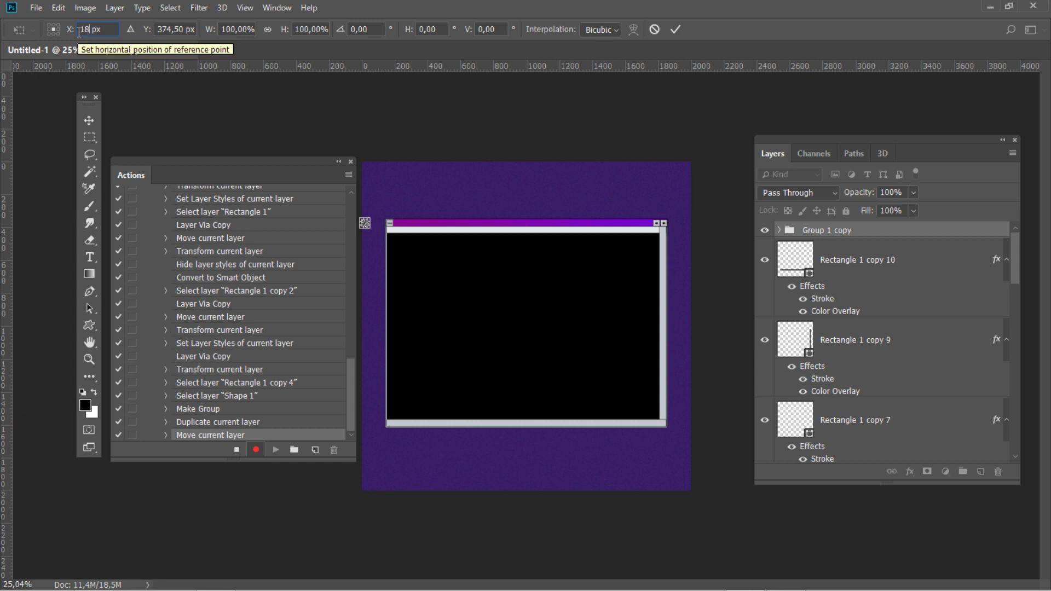
{"action": "type", "text": ",5"}
{"action": "key", "text": "Tab"}
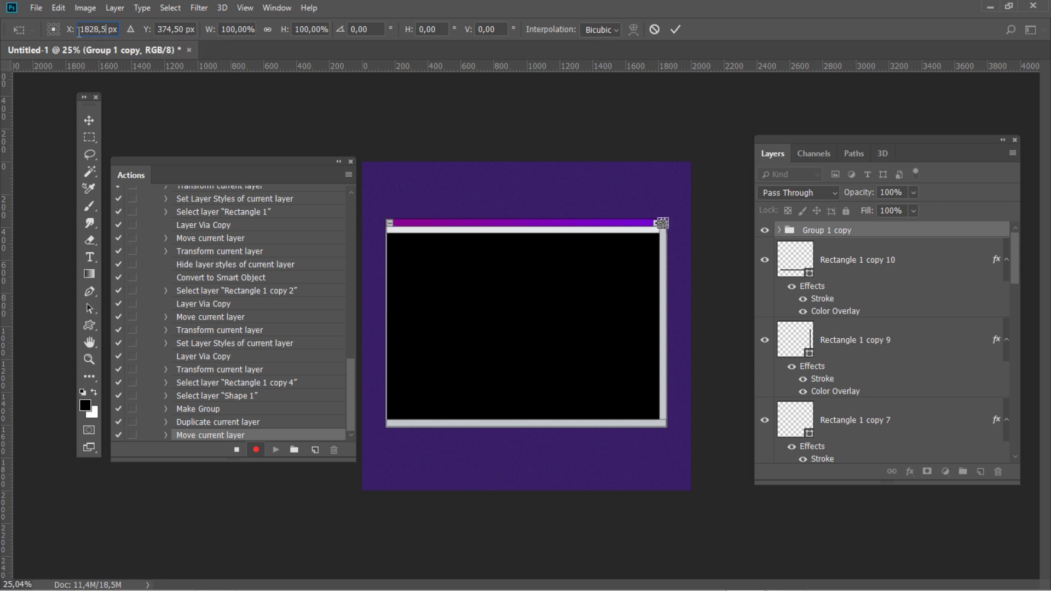
{"action": "double_click", "coordinate": [184, 29]}
{"action": "type", "text": "456"}
{"action": "left_click", "coordinate": [353, 29]}
{"action": "type", "text": "-9"}
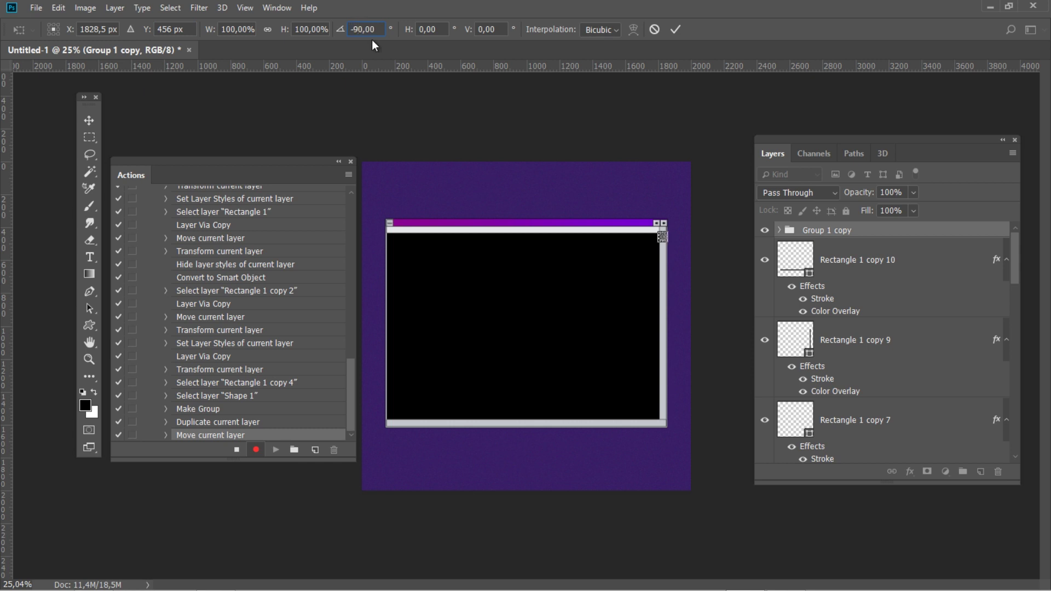
{"action": "left_click", "coordinate": [678, 34]}
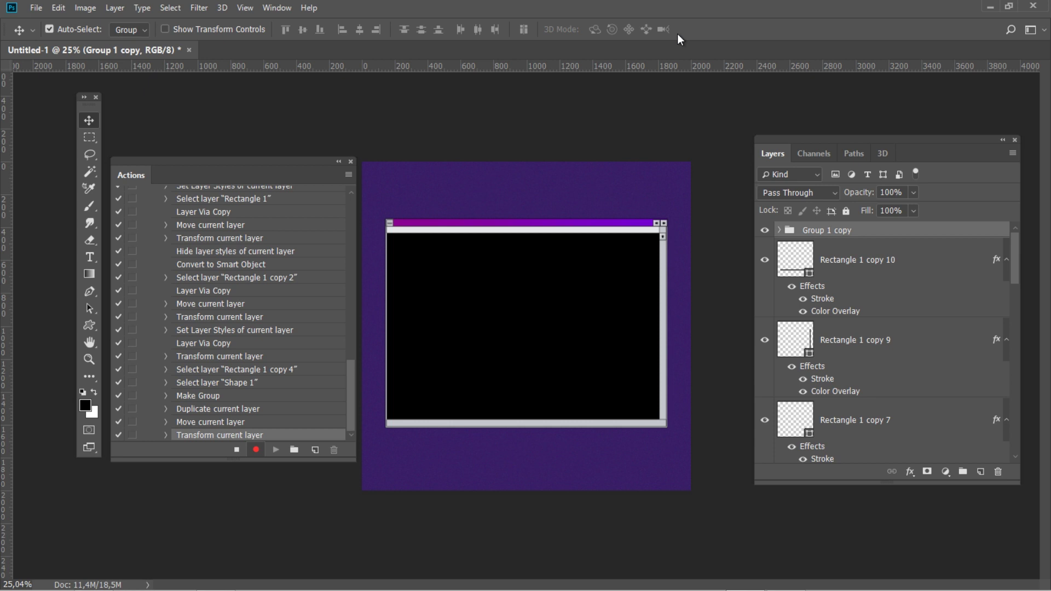
- Duplicate Group 1 copy and transform the duplicate to Y 1547 px with a negative width scale
{"action": "key", "text": "ctrl+j"}
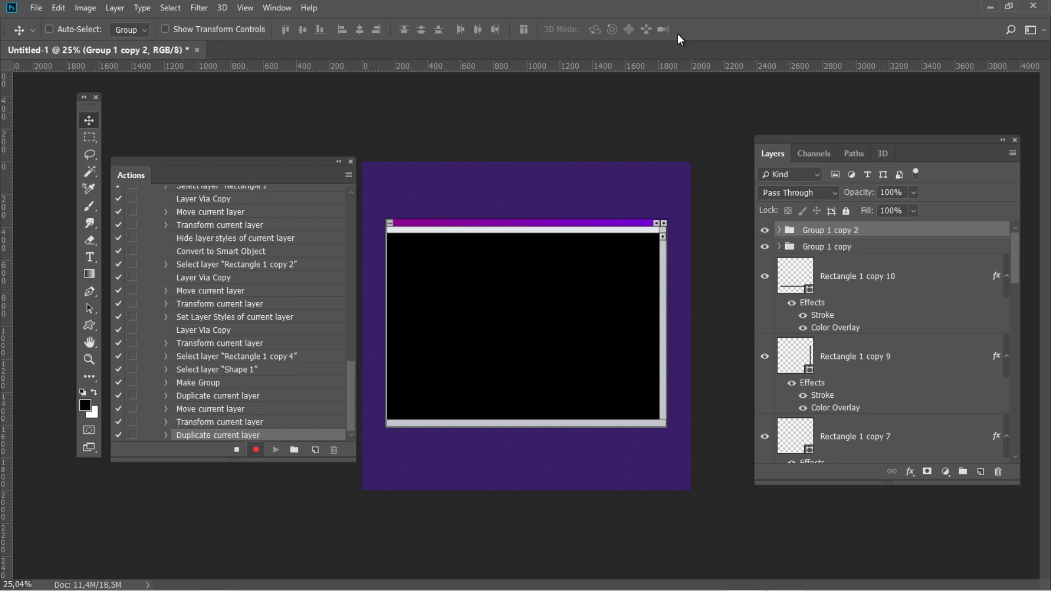
{"action": "key", "text": "ctrl+t"}
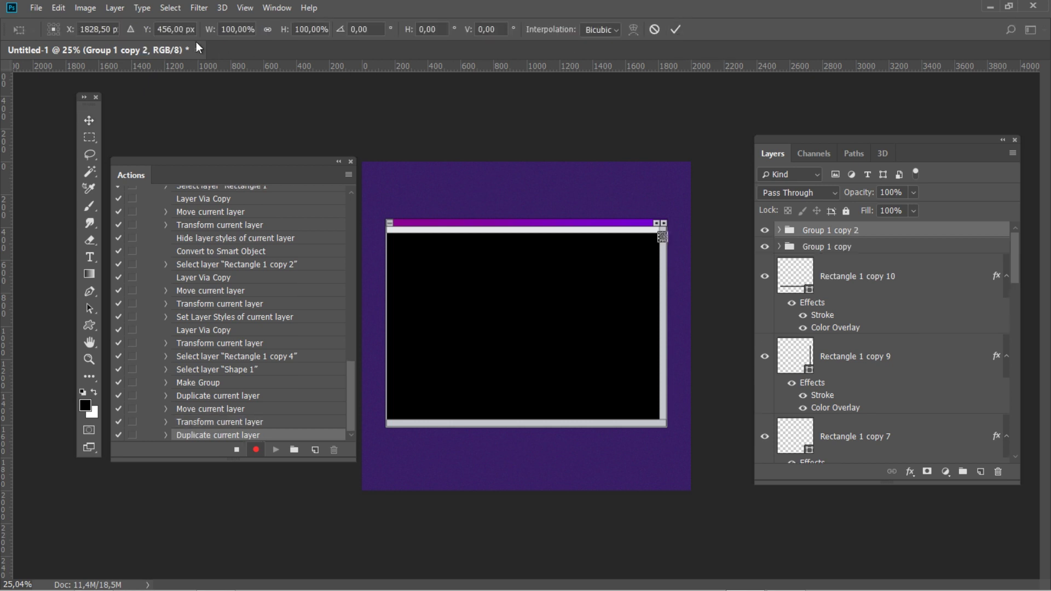
{"action": "left_click_drag", "start_coordinate": [186, 29], "coordinate": [158, 29]}
{"action": "type", "text": "1547"}
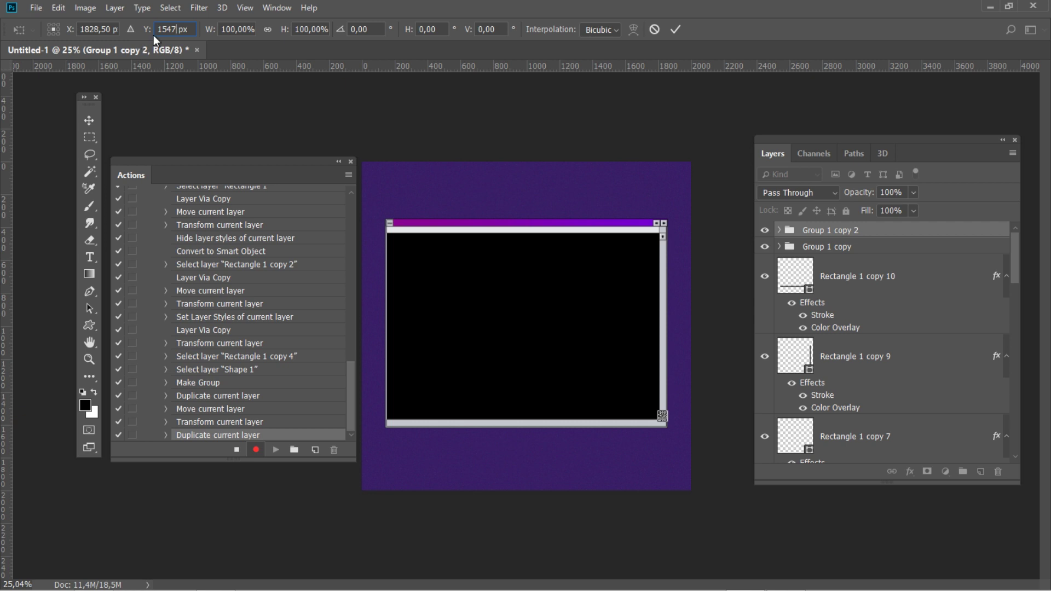
{"action": "left_click", "coordinate": [222, 29]}
{"action": "type", "text": "-"}
{"action": "left_click", "coordinate": [675, 34]}
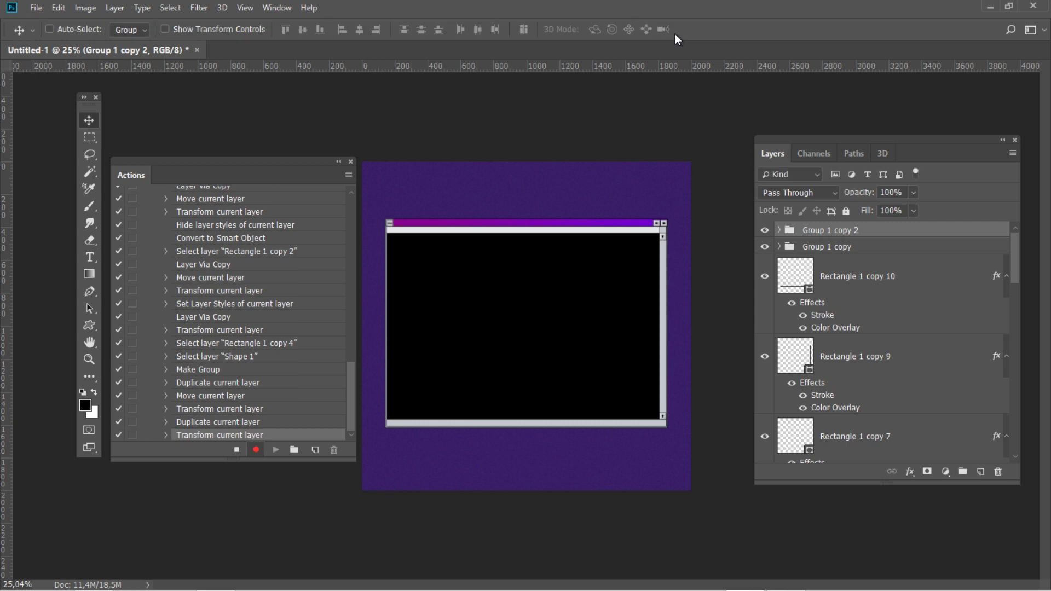
- Duplicate Group 1 copy 2 and transform the duplicate to X 1787 px, Y 1589.5 px with a -90° rotation
{"action": "key", "text": "ctrl+j"}
{"action": "key", "text": "ctrl+t"}
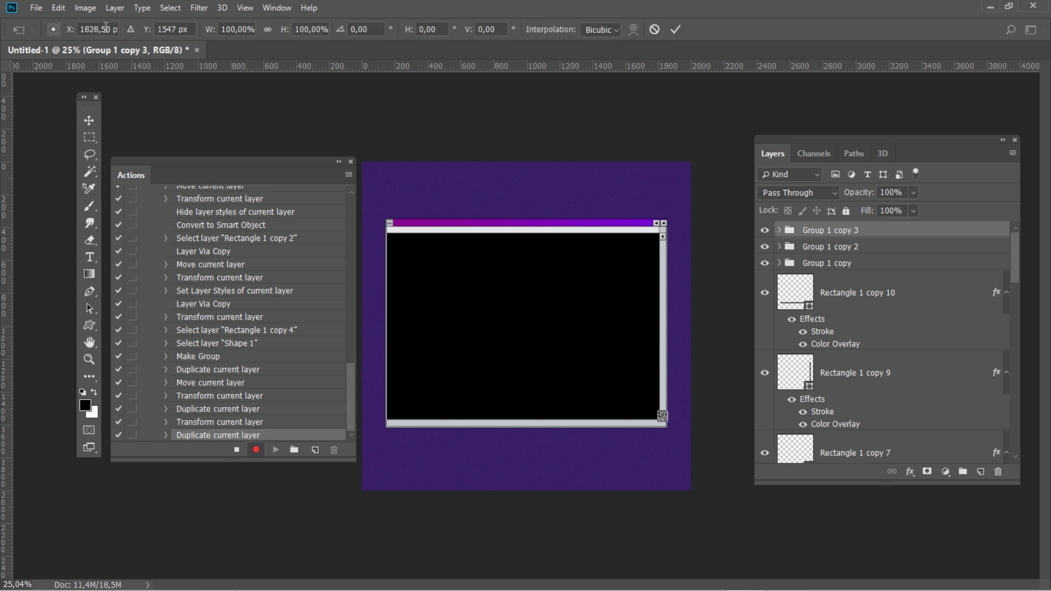
{"action": "left_click_drag", "start_coordinate": [111, 30], "coordinate": [79, 30]}
{"action": "type", "text": "1787"}
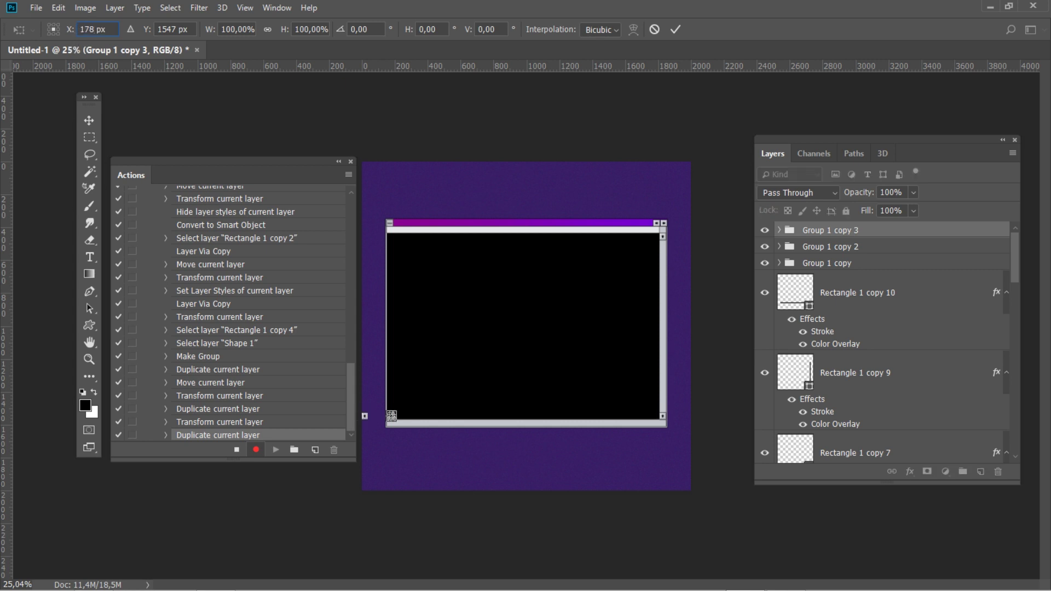
{"action": "left_click_drag", "start_coordinate": [179, 29], "coordinate": [159, 30]}
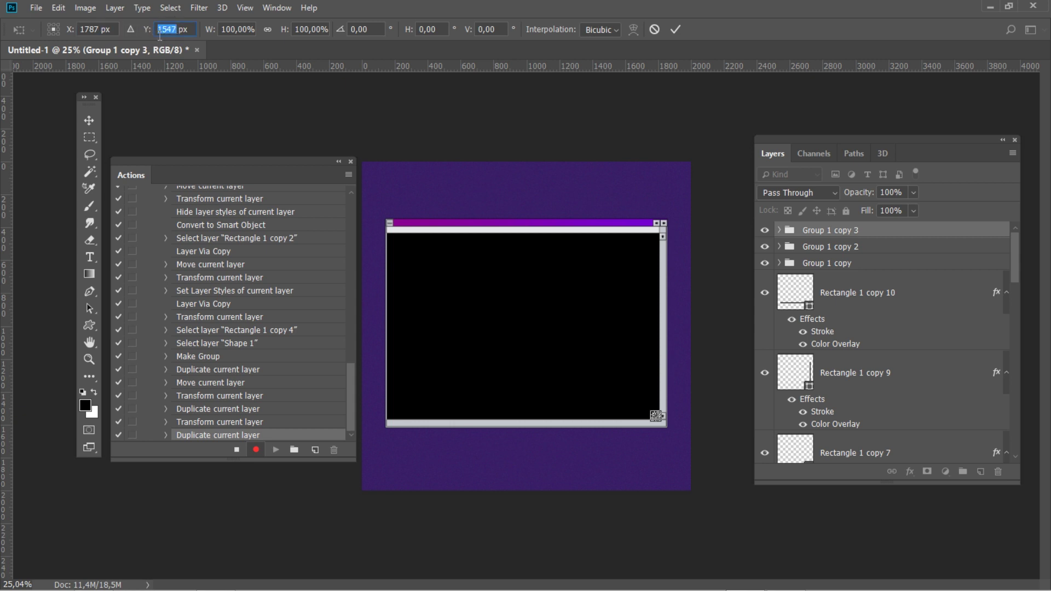
{"action": "type", "text": "1589,5"}
{"action": "left_click", "coordinate": [354, 32]}
{"action": "type", "text": "-9"}
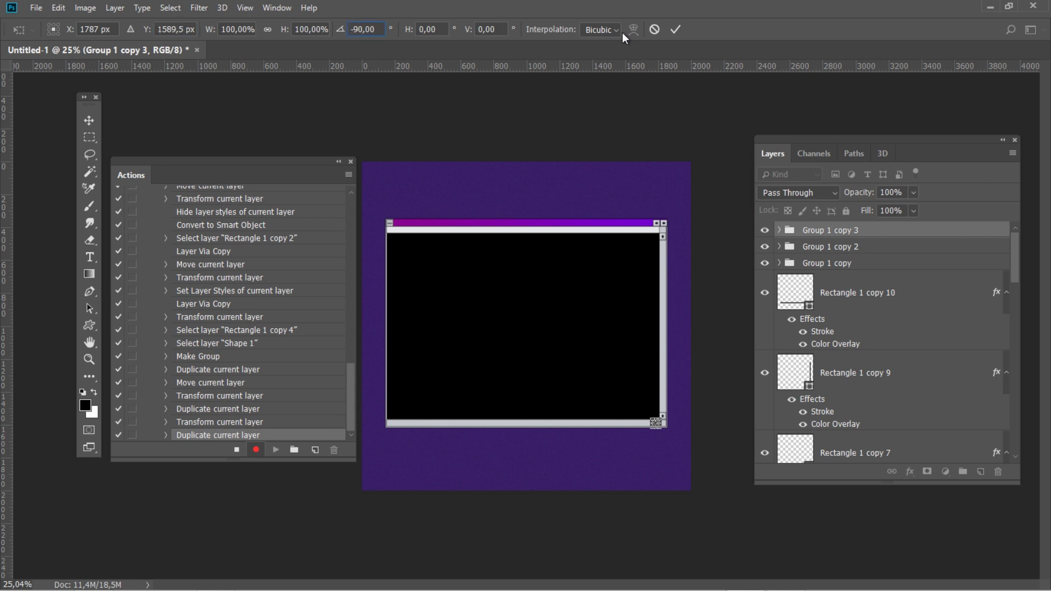
{"action": "left_click", "coordinate": [682, 30]}
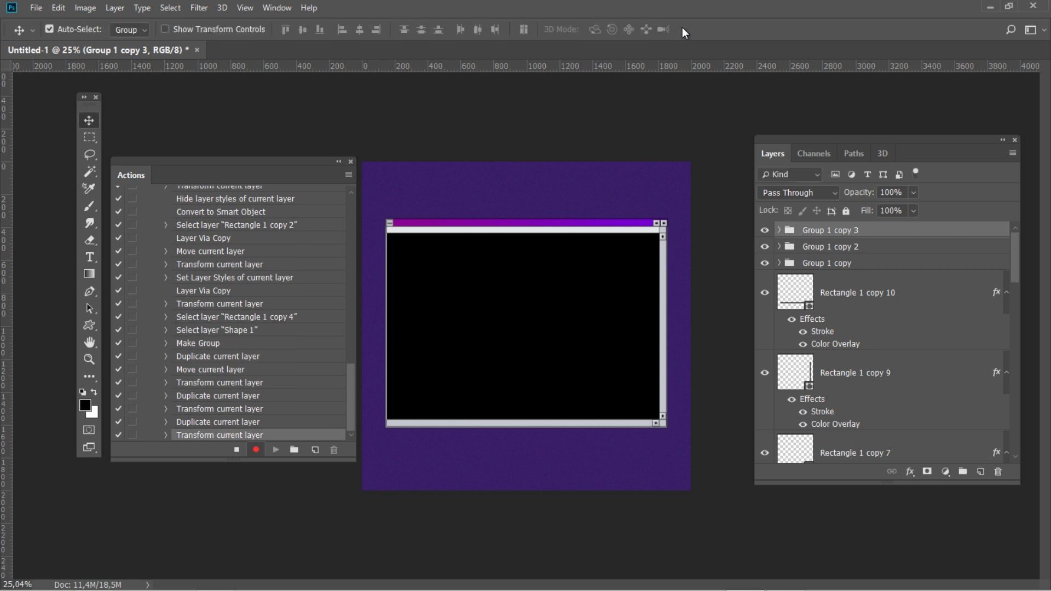
- Duplicate Group 1 copy 3 and move the duplicate to X 172 px at the other end of the horizontal scroll bar
{"action": "key", "text": "ctrl+j"}
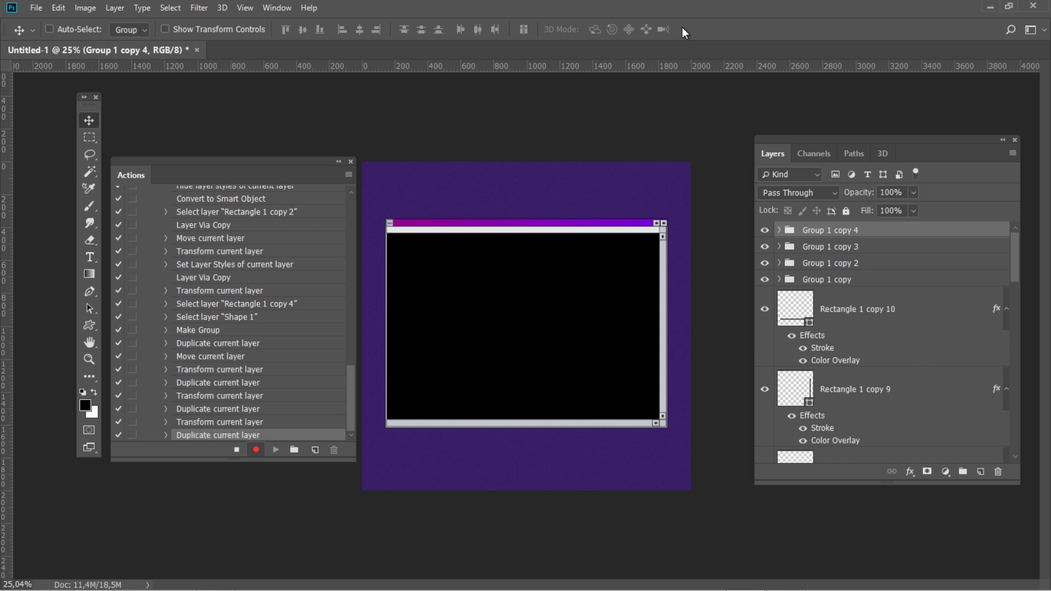
{"action": "key", "text": "ctrl+t"}
{"action": "double_click", "coordinate": [100, 30]}
{"action": "type", "text": "172"}
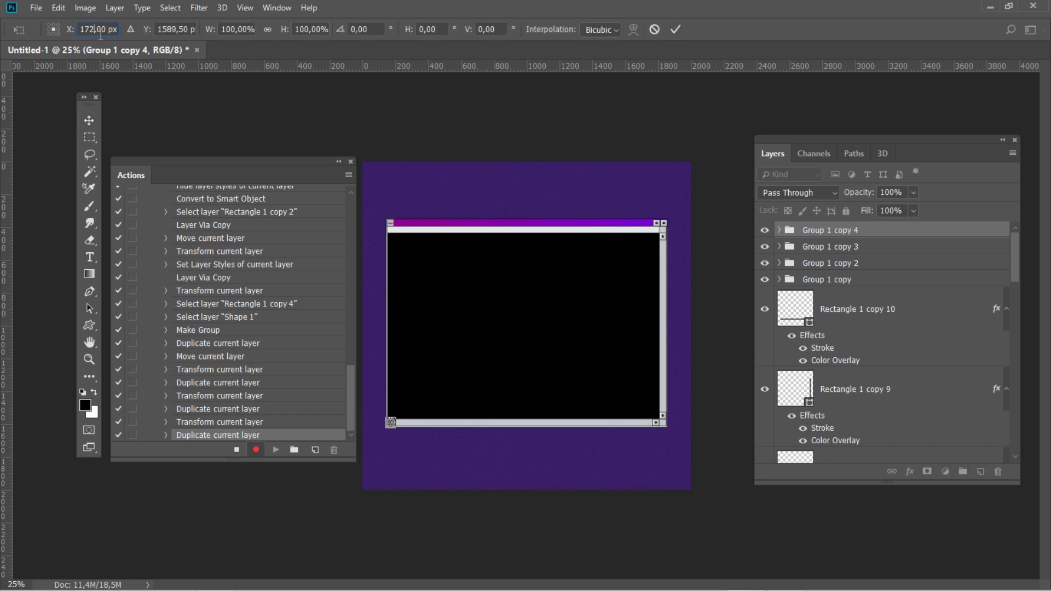
{"action": "left_click", "coordinate": [676, 31]}
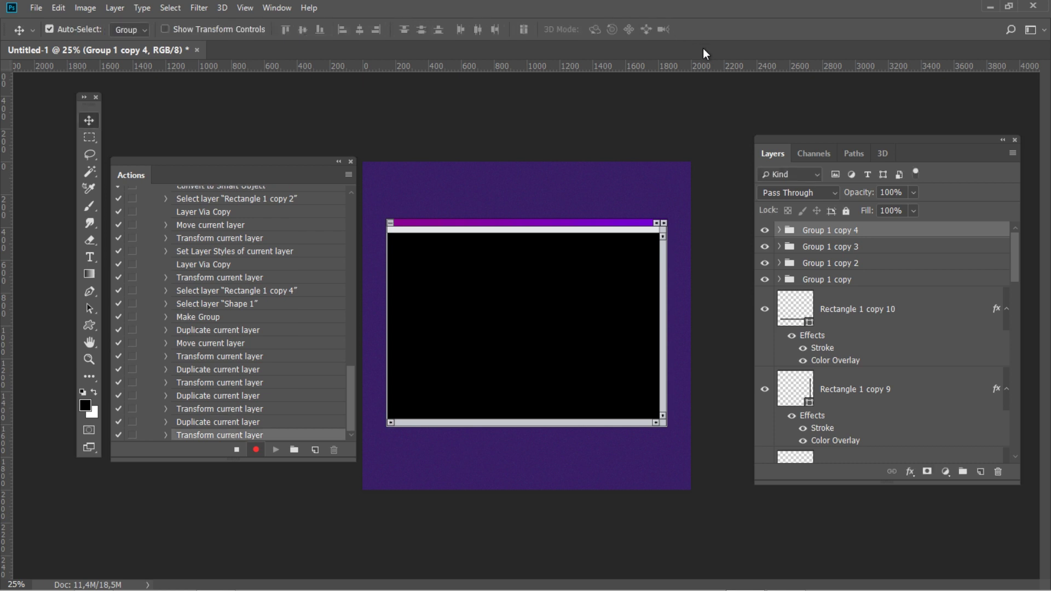
- Add a 2 px black inside Stroke to the Rectangle 1 copy 8 layer
{"action": "left_click_drag", "start_coordinate": [1014, 256], "coordinate": [1022, 389]}
{"action": "left_click", "coordinate": [964, 323]}
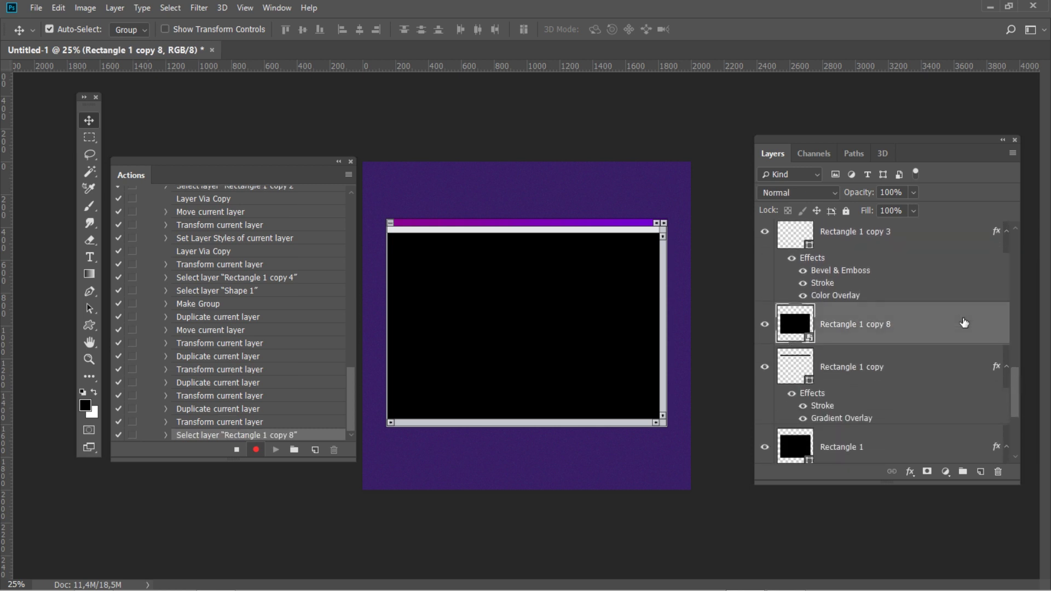
{"action": "double_click", "coordinate": [964, 322]}
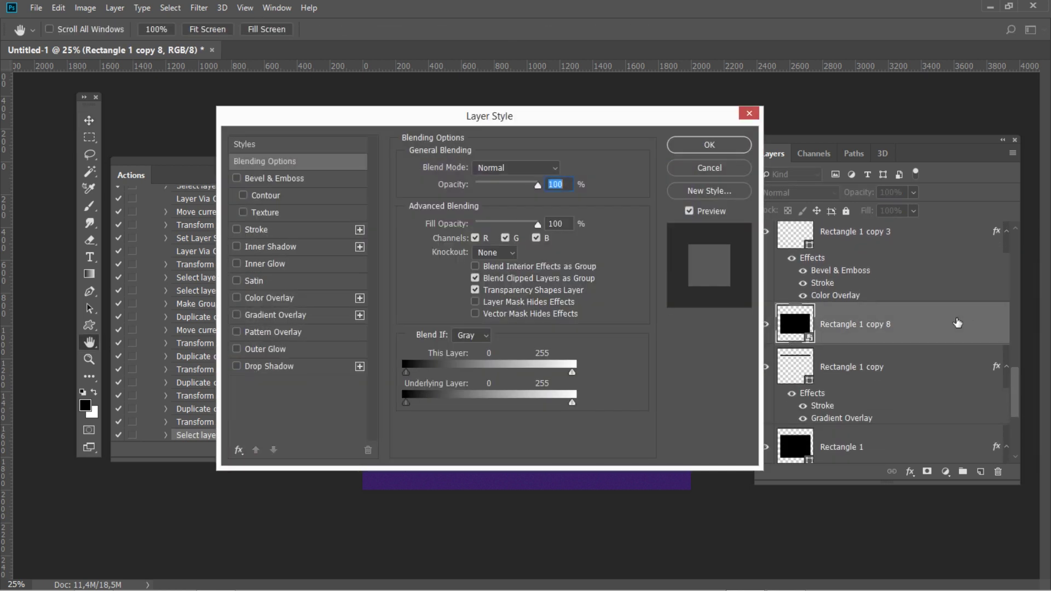
{"action": "left_click", "coordinate": [249, 228]}
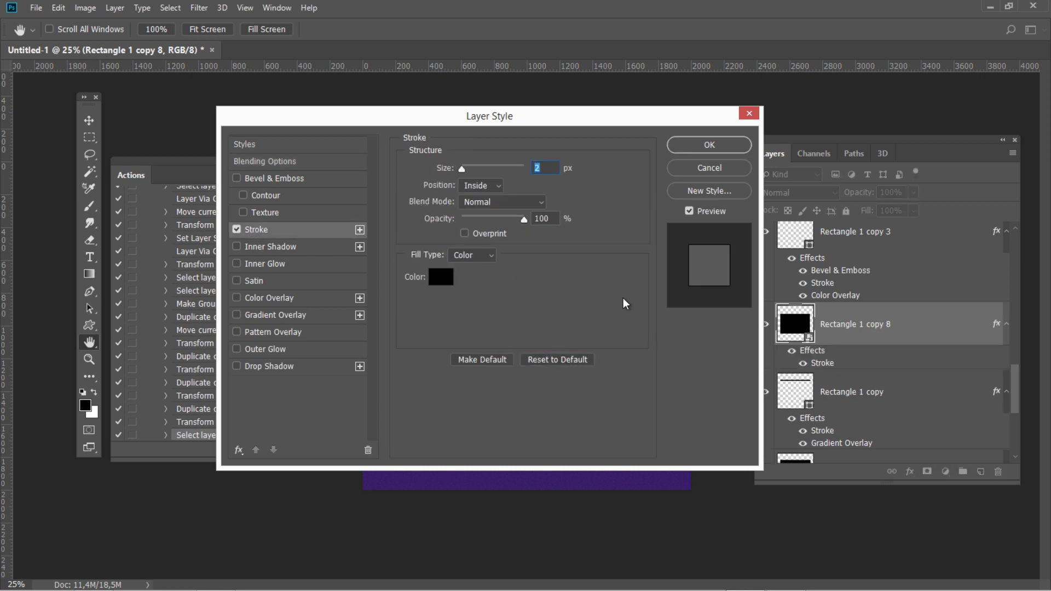
{"action": "left_click", "coordinate": [704, 147]}
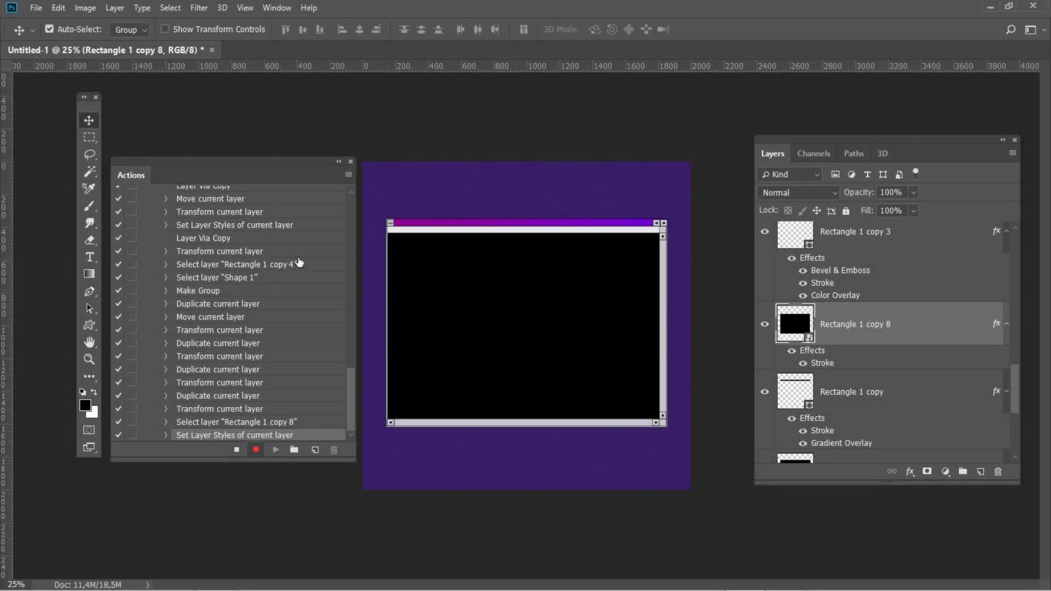
- Choose the Type tool with VCR OSD Mono Regular at 6.61 pt and black (000000) text color
{"action": "left_click", "coordinate": [89, 256]}
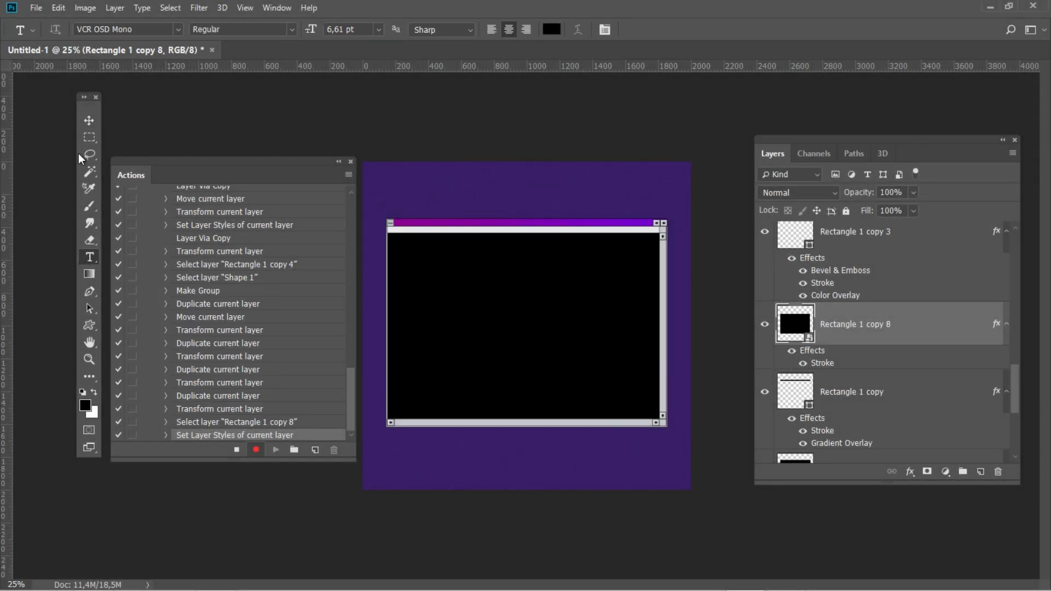
{"action": "left_click", "coordinate": [158, 28]}
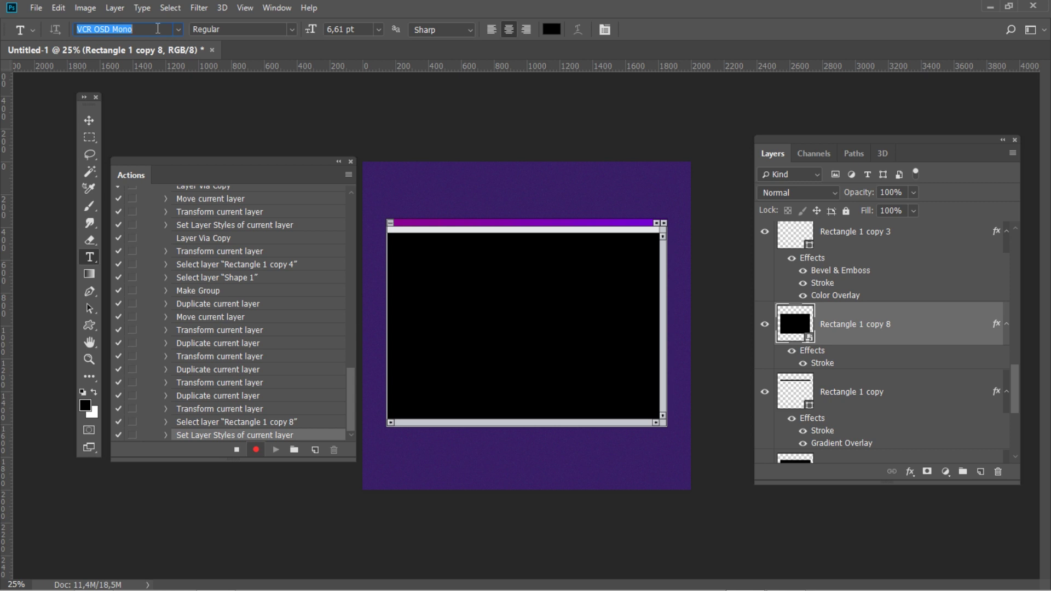
{"action": "left_click", "coordinate": [344, 29]}
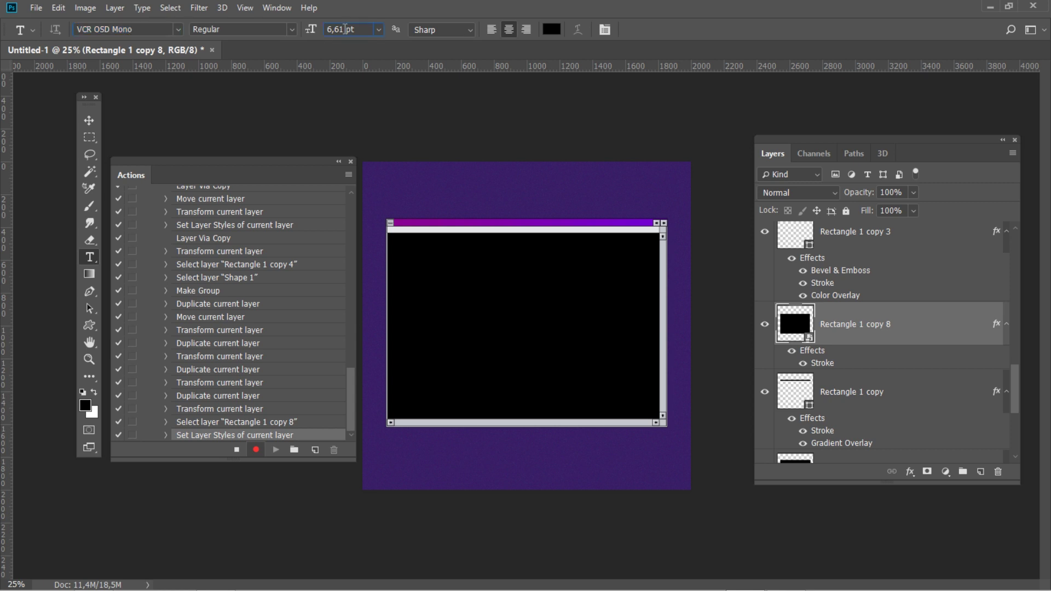
{"action": "left_click", "coordinate": [553, 30]}
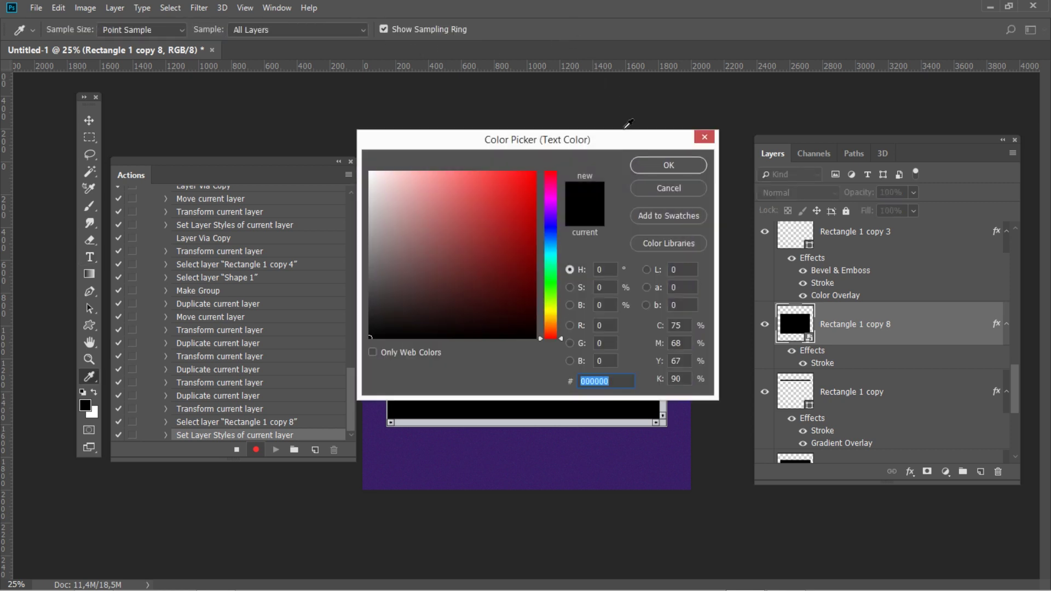
{"action": "left_click", "coordinate": [643, 159]}
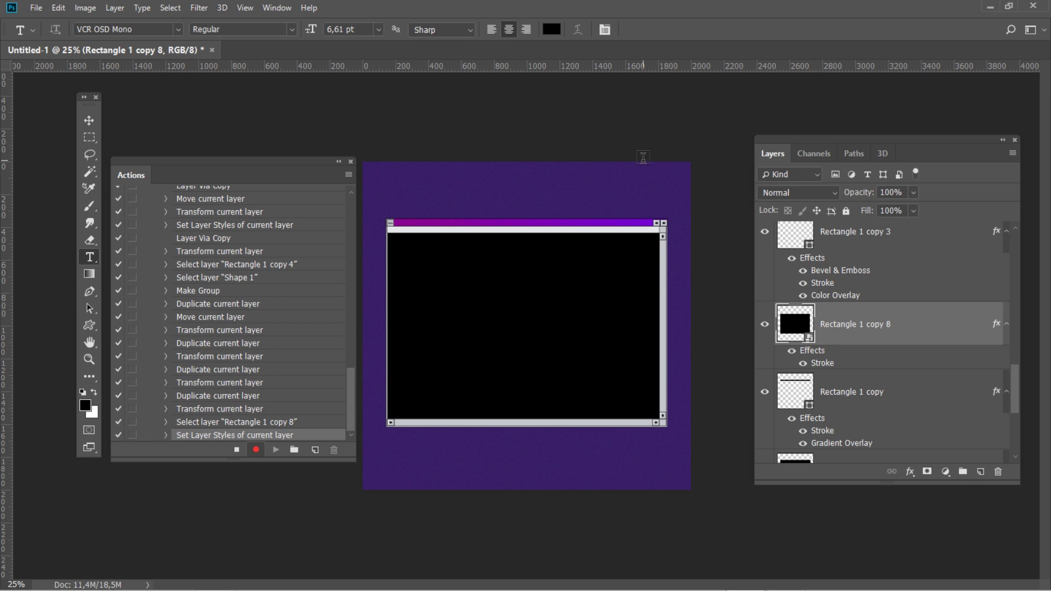
{"action": "key", "text": "ctrl+z"}
- Create a new layer above Group 1 copy 4 and add the text "Load" above the retro window's title bar
{"action": "left_click_drag", "start_coordinate": [1014, 386], "coordinate": [1016, 253]}
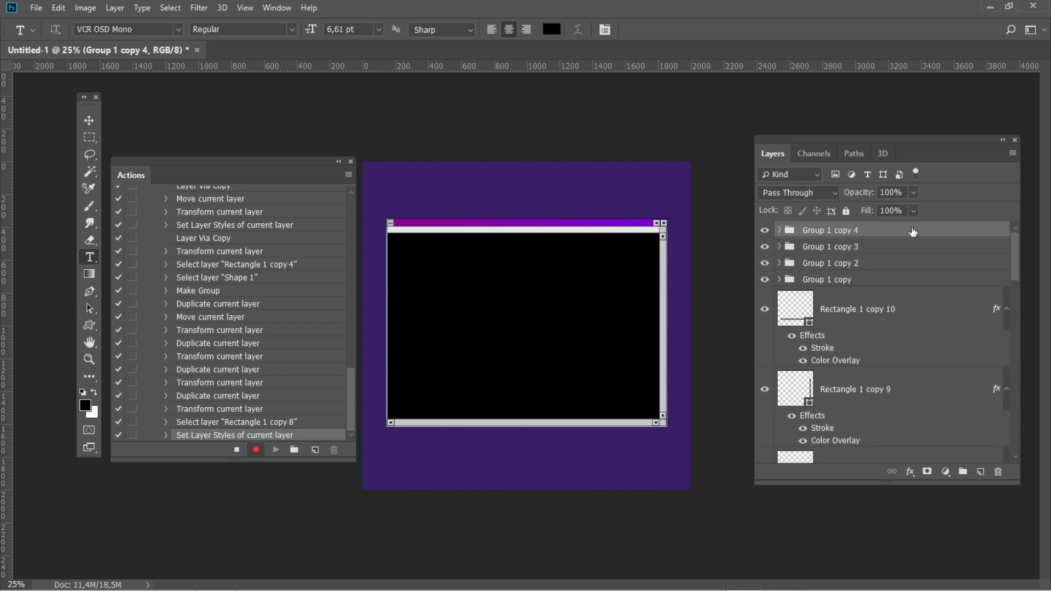
{"action": "key", "text": "ctrl+shift+n"}
{"action": "left_click", "coordinate": [636, 226]}
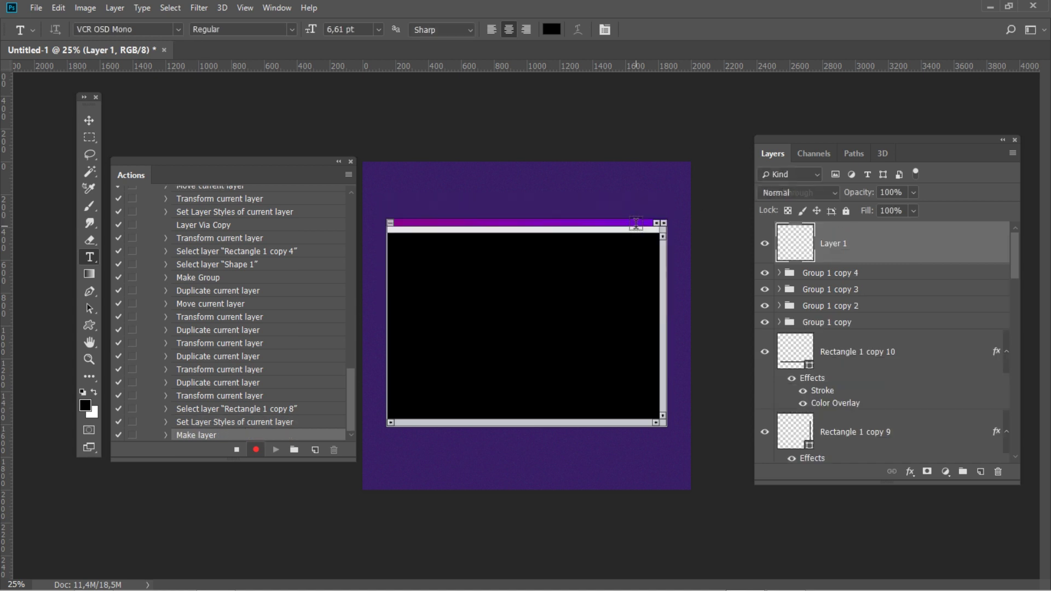
{"action": "left_click", "coordinate": [494, 207]}
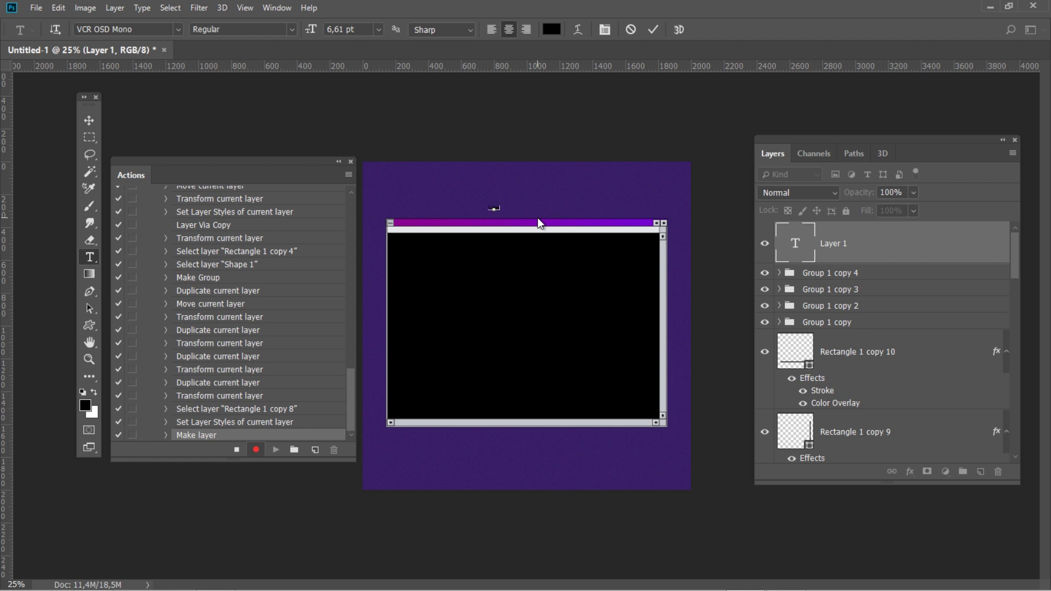
{"action": "type", "text": "Load"}
{"action": "left_click", "coordinate": [657, 35]}
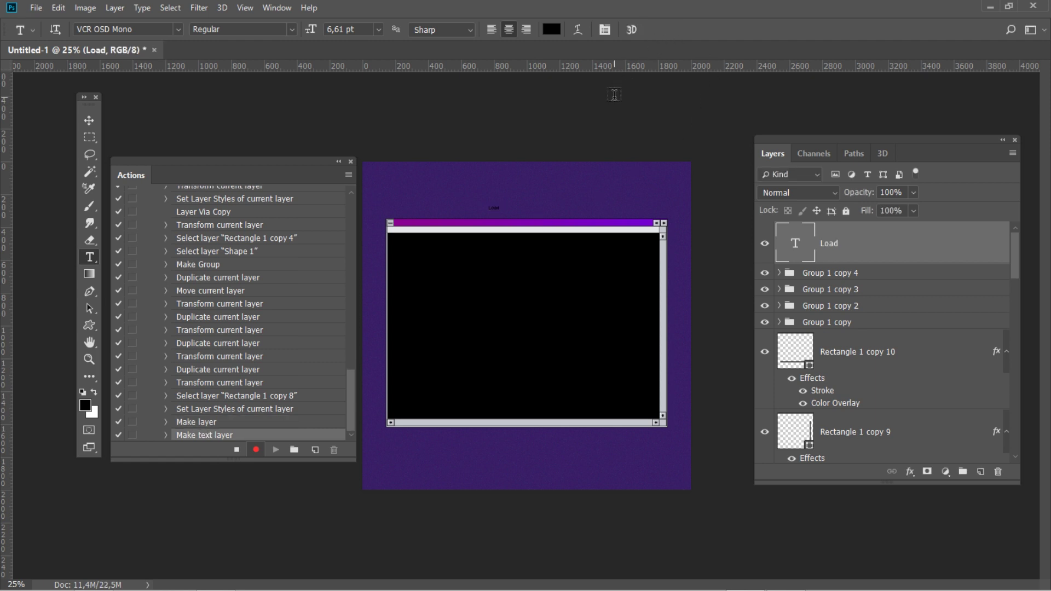
- Move the "Load" text to X 208.4 px, Y 413.25 px on the retro window's menu strip
{"action": "key", "text": "ctrl+t"}
{"action": "left_click", "coordinate": [79, 30]}
{"action": "type", "text": "208,4"}
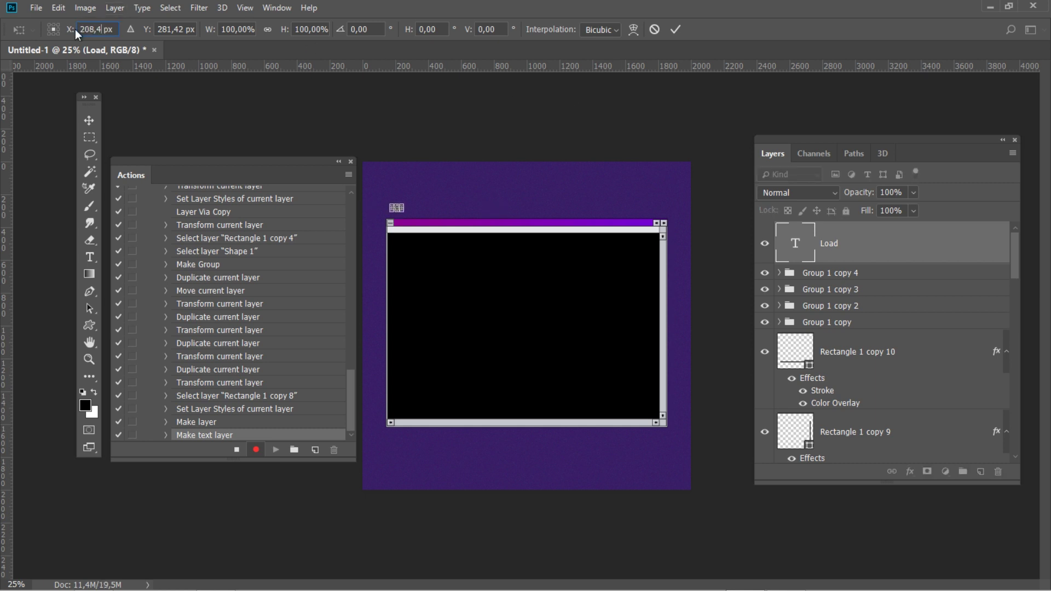
{"action": "key", "text": "Tab"}
{"action": "type", "text": "413,"}
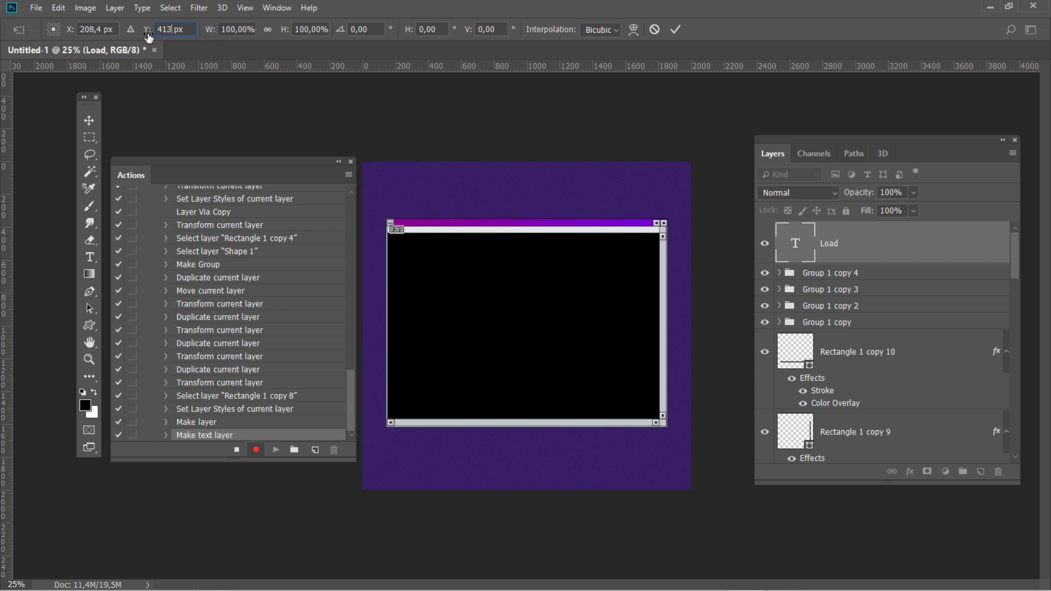
{"action": "type", "text": "25"}
{"action": "left_click", "coordinate": [673, 33]}
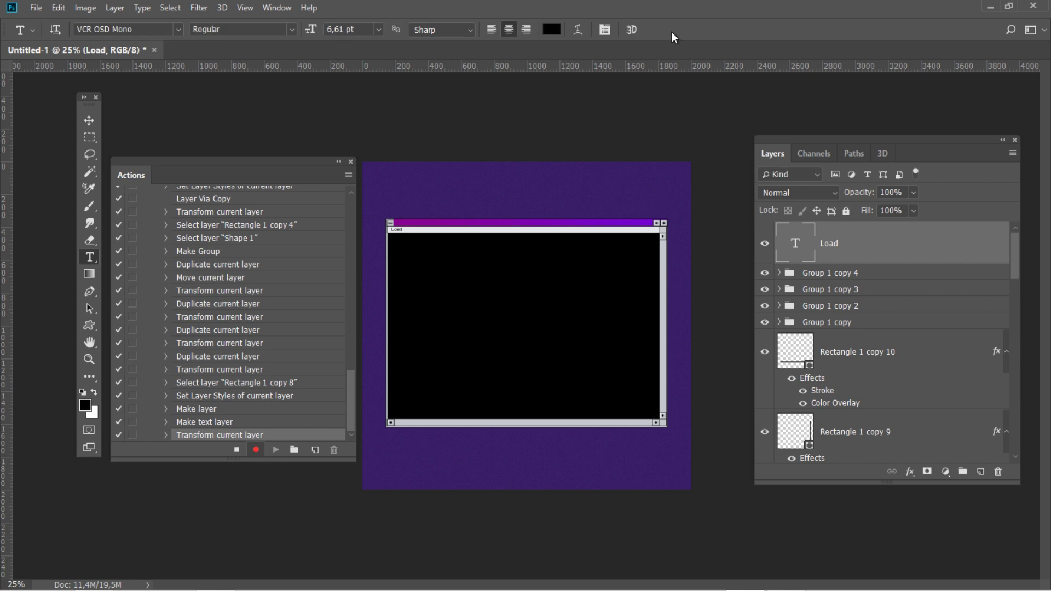
- Create a new layer above Load and add the text "Save" above the retro window's title bar
{"action": "key", "text": "ctrl+shift+n"}
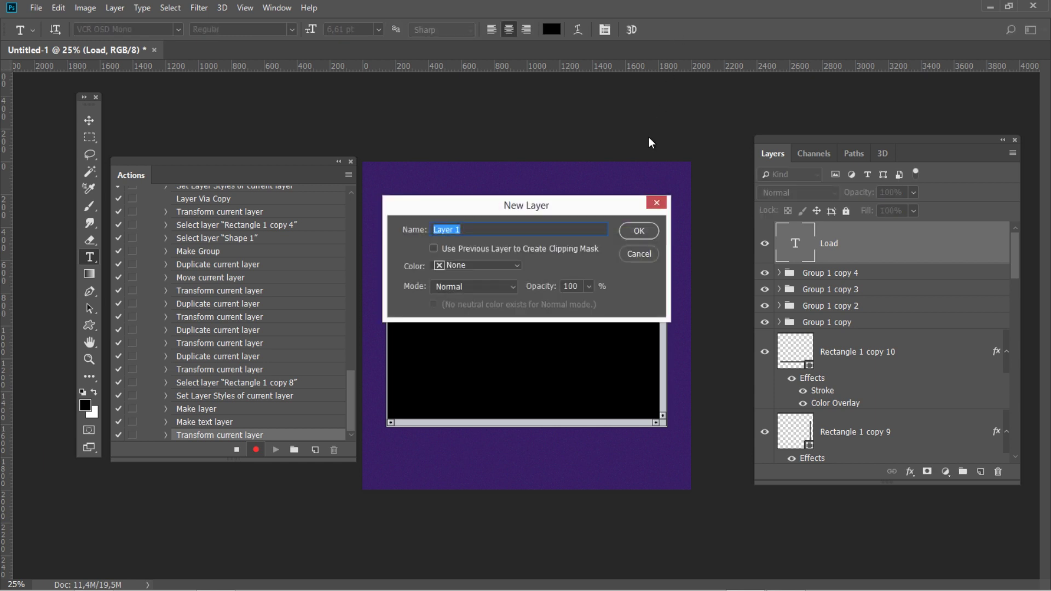
{"action": "left_click", "coordinate": [637, 231]}
{"action": "left_click", "coordinate": [511, 189]}
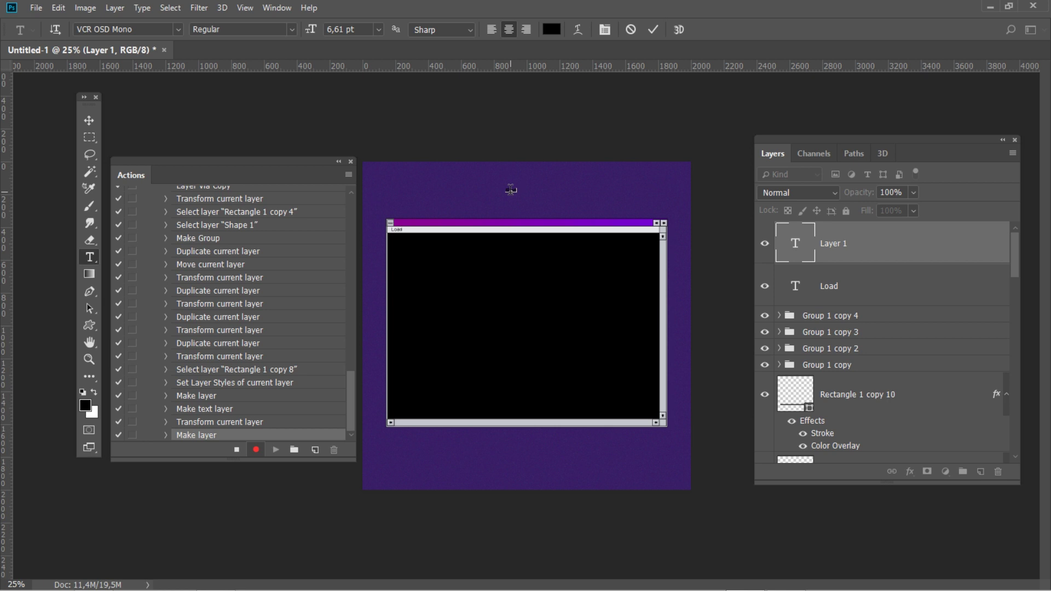
{"action": "left_click", "coordinate": [654, 30]}
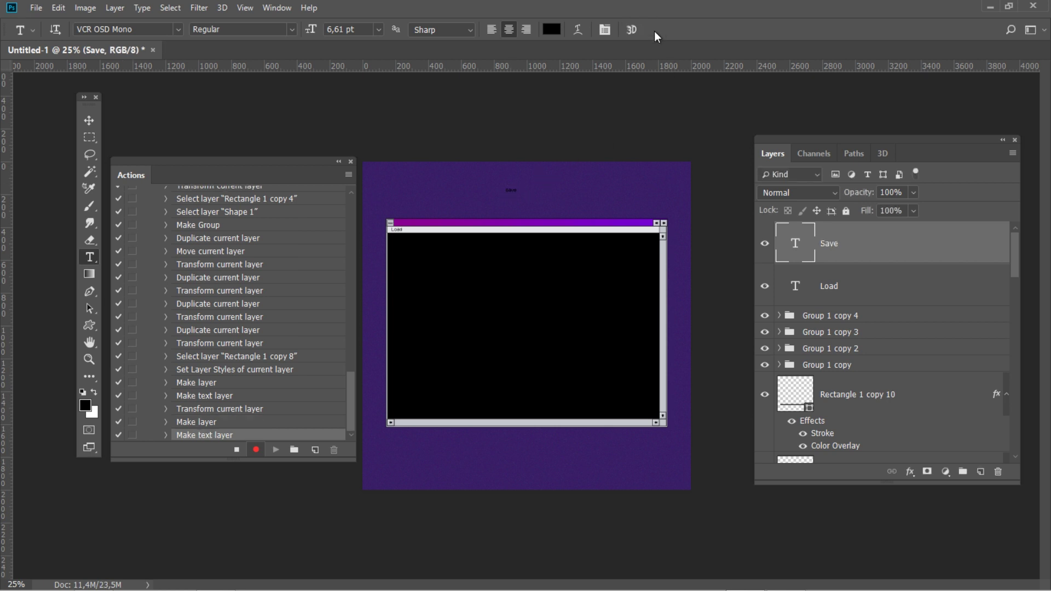
- Move the "Save" text to X 312.4 px, Y 413.2 px on the menu strip beside "Load"
{"action": "key", "text": "ctrl+t"}
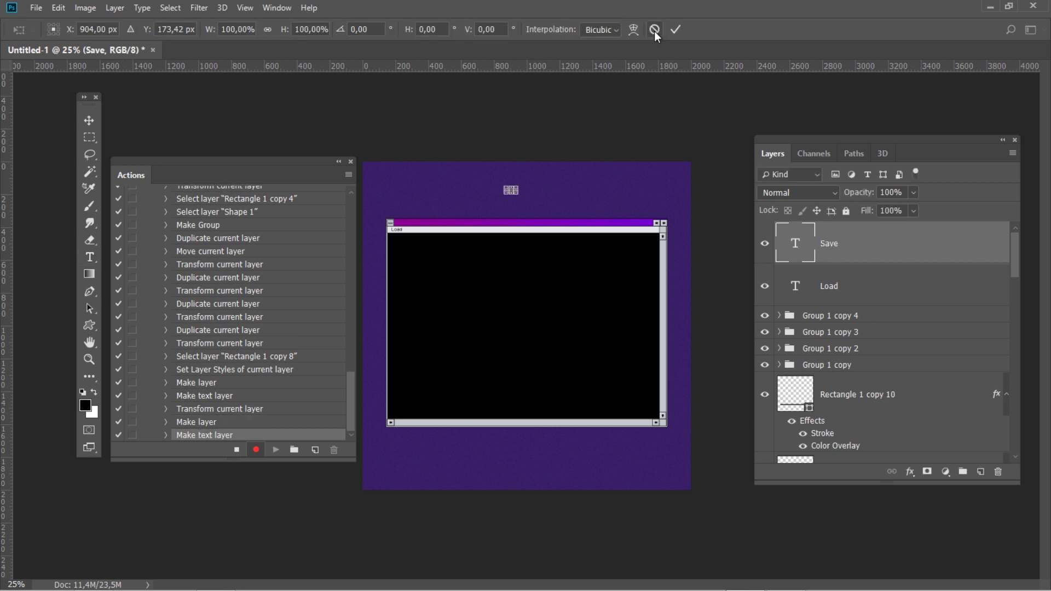
{"action": "left_click", "coordinate": [101, 29]}
{"action": "left_click", "coordinate": [104, 29]}
{"action": "double_click", "coordinate": [104, 29]}
{"action": "type", "text": "312"}
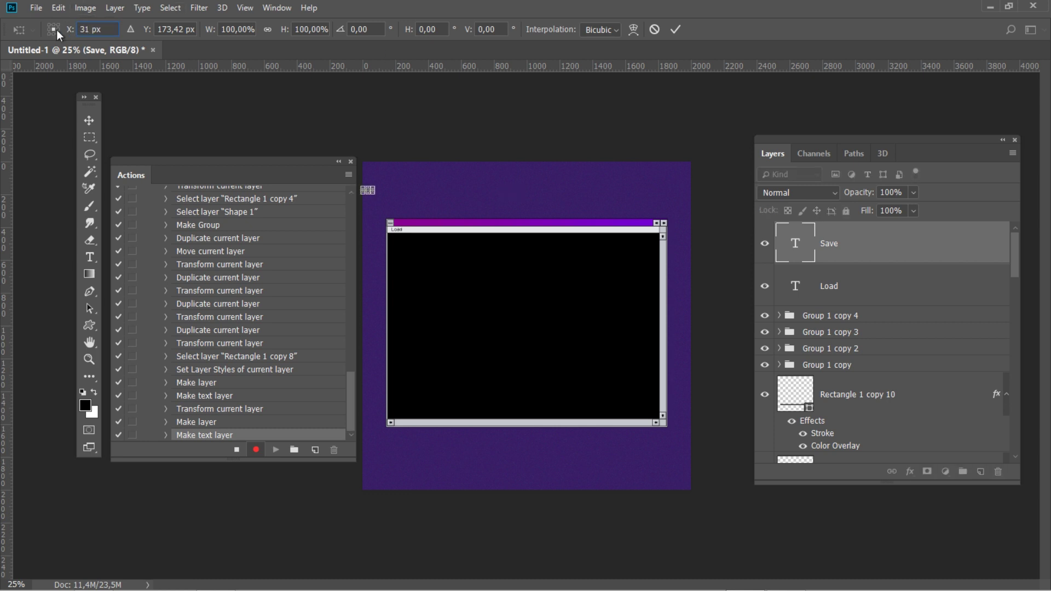
{"action": "type", "text": ",4"}
{"action": "left_click", "coordinate": [182, 29]}
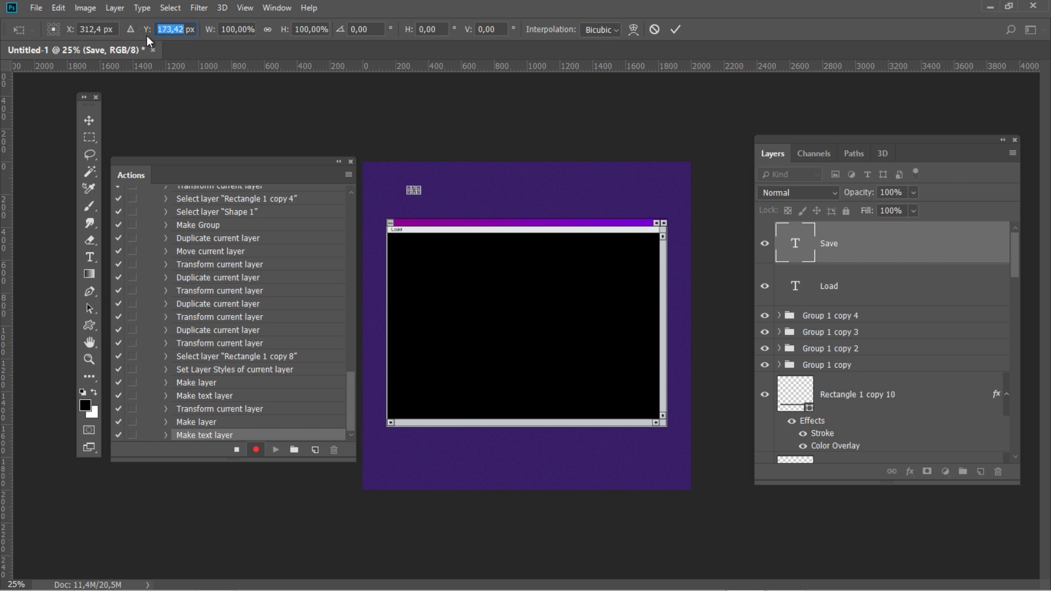
{"action": "type", "text": "413,2"}
{"action": "left_click", "coordinate": [672, 34]}
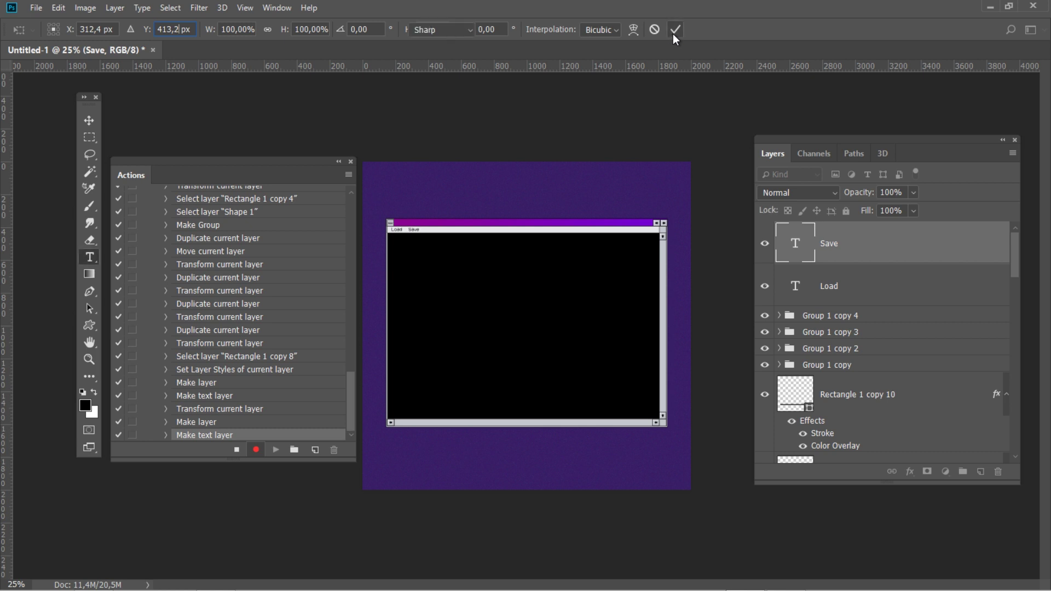
- Create a new layer above Save and add the text "Edit" above the retro window's title bar
{"action": "key", "text": "ctrl+shift+n"}
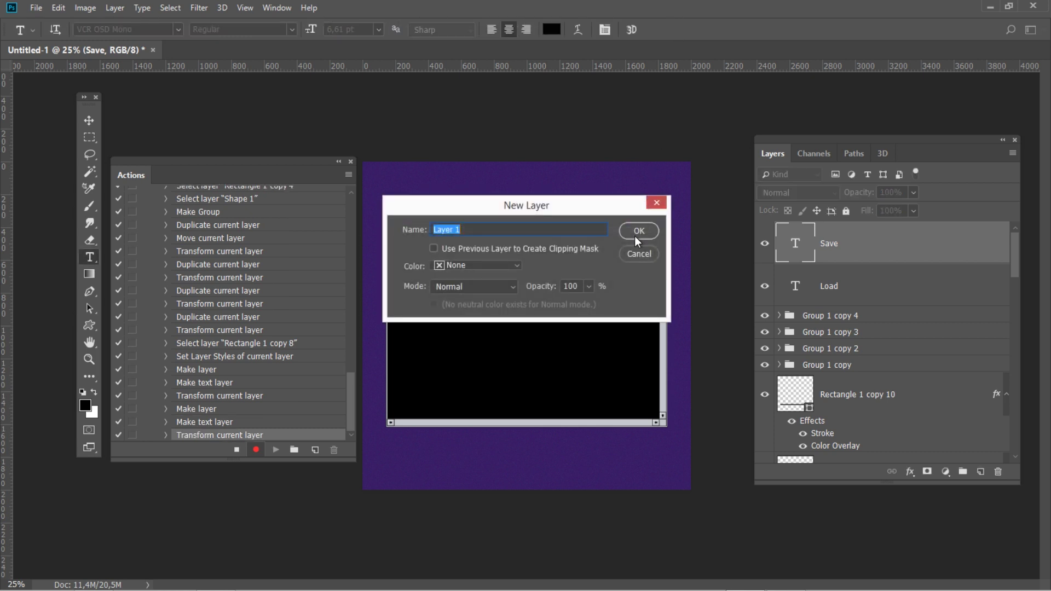
{"action": "left_click", "coordinate": [637, 234]}
{"action": "left_click", "coordinate": [490, 194]}
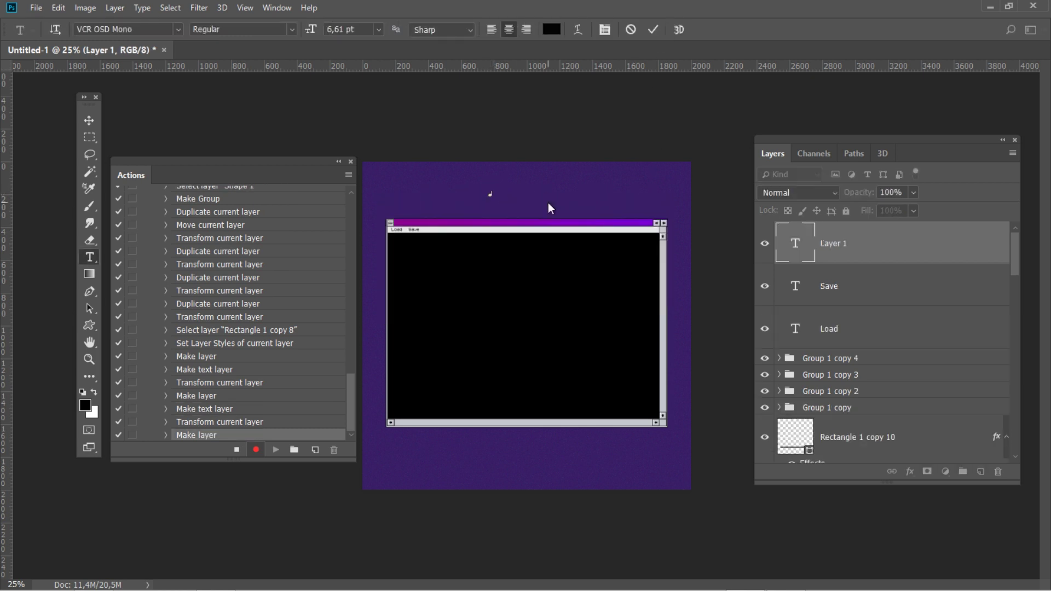
{"action": "type", "text": "---"}
{"action": "left_click", "coordinate": [656, 29]}
- Move the "Edit" text to X 417.4 px, Y 413.2 px on the menu strip beside "Save"
{"action": "key", "text": "ctrl+t"}
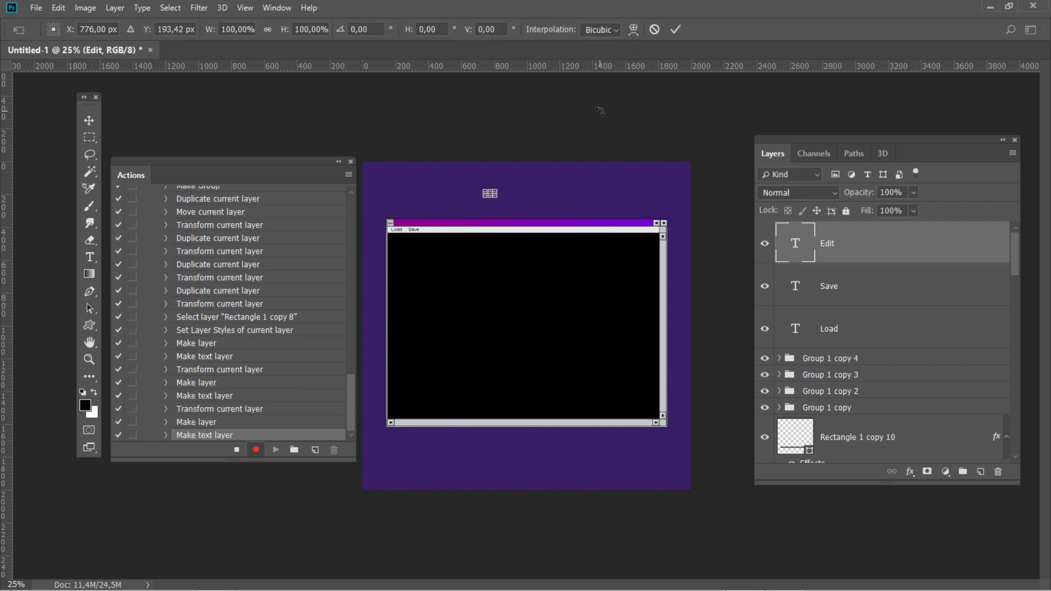
{"action": "left_click", "coordinate": [69, 31]}
{"action": "type", "text": "417,"}
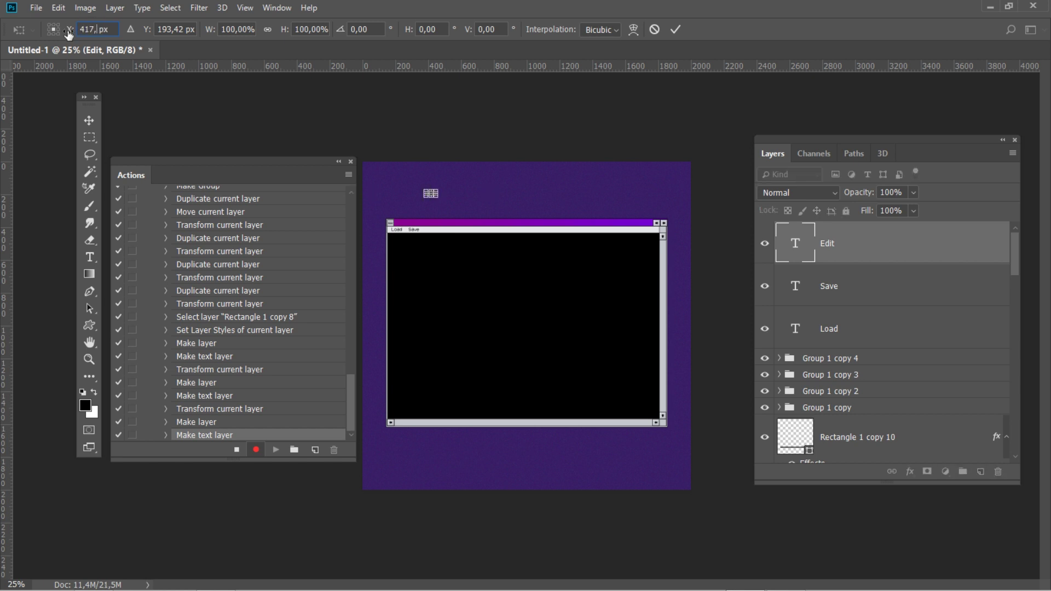
{"action": "type", "text": "4"}
{"action": "key", "text": "Tab"}
{"action": "type", "text": "413,2"}
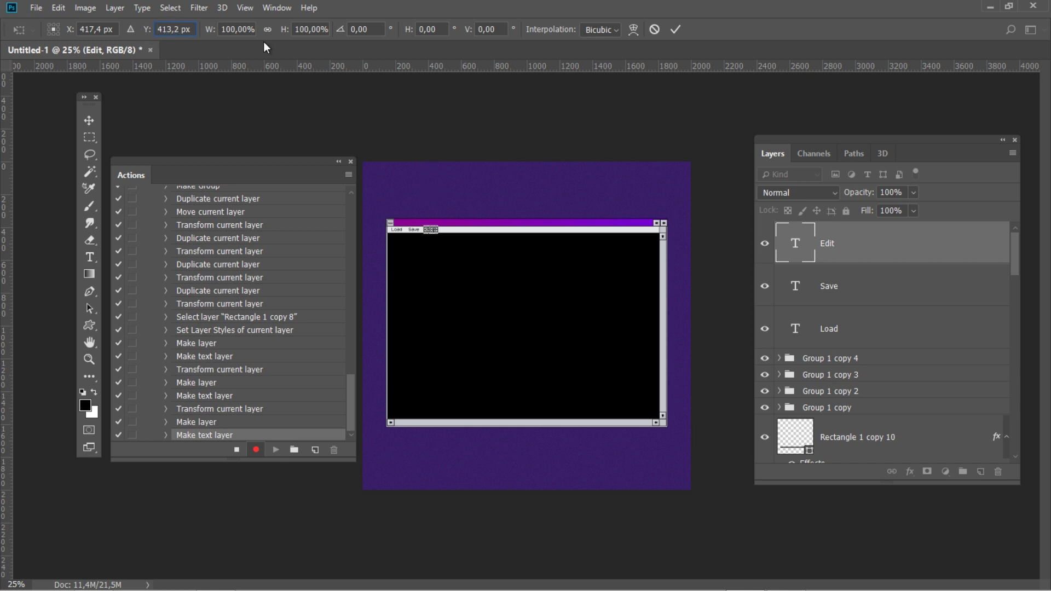
{"action": "left_click", "coordinate": [675, 29]}
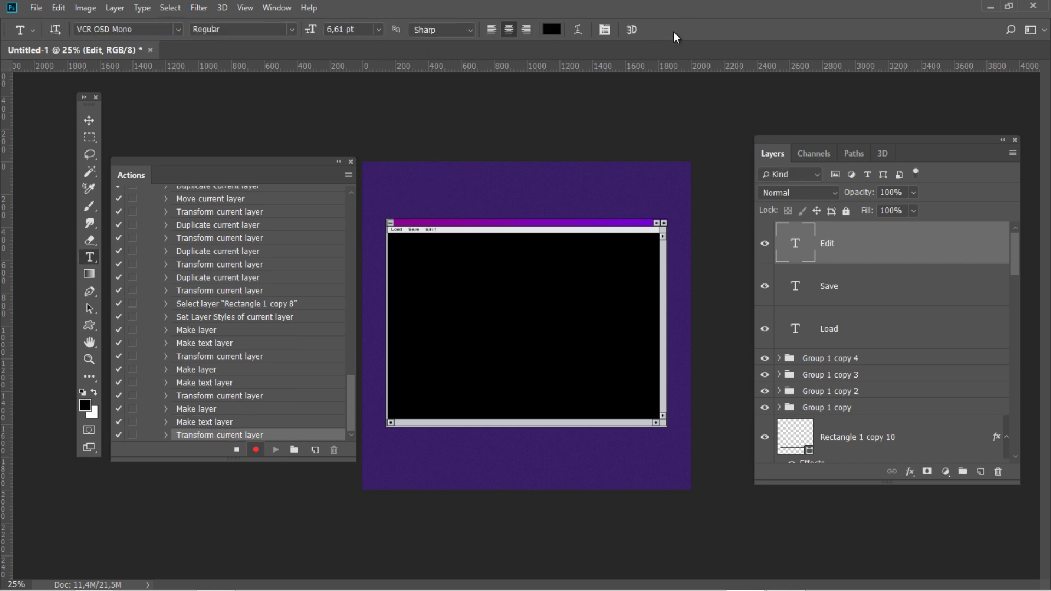
- Create a new layer above Edit and add the text "Filters" above the retro window's title bar
{"action": "key", "text": "ctrl+shift+n"}
{"action": "left_click", "coordinate": [640, 230]}
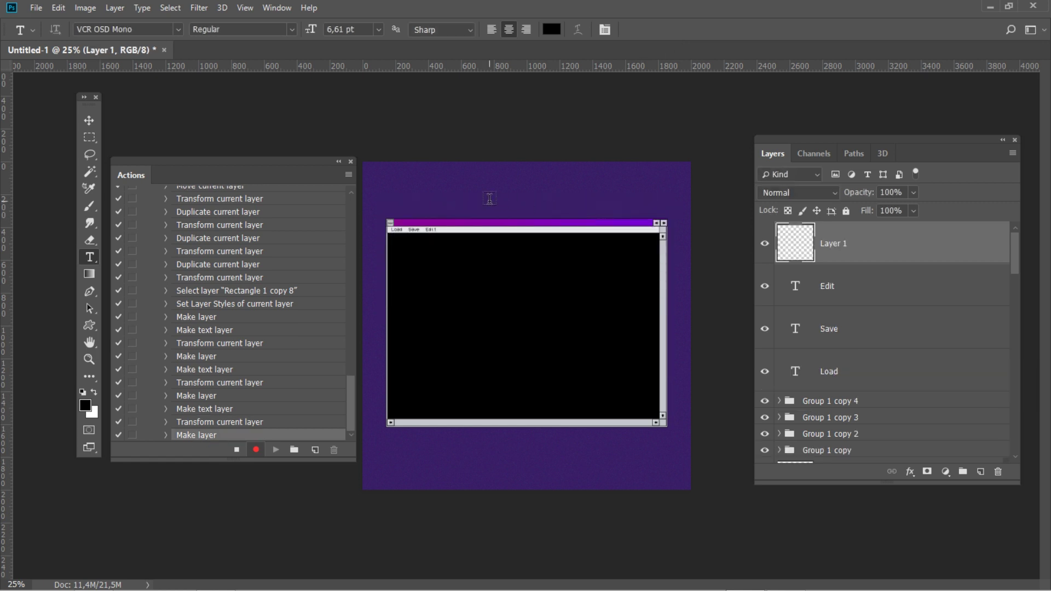
{"action": "left_click", "coordinate": [479, 195]}
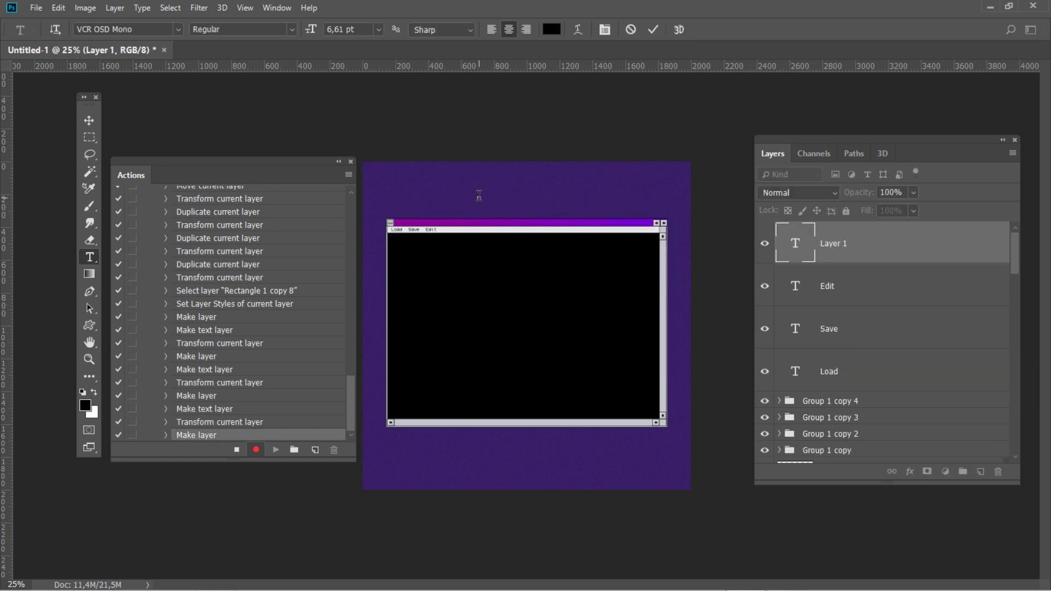
{"action": "type", "text": "Filters"}
{"action": "left_click", "coordinate": [653, 29]}
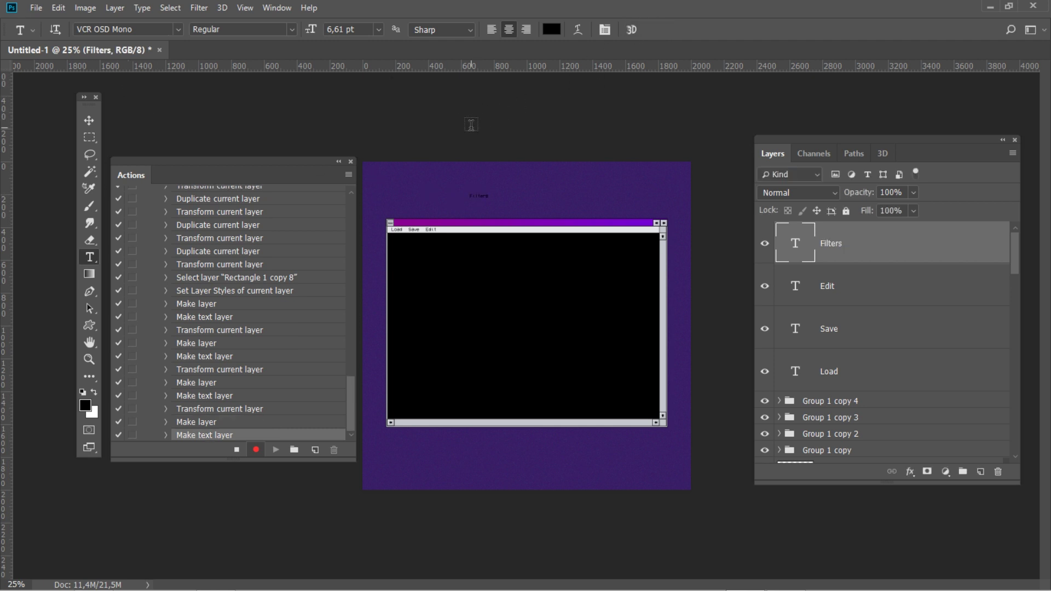
- Move the "Filters" text to X 534.4 px, Y 413.2 px on the menu strip beside "Edit"
{"action": "key", "text": "ctrl+t"}
{"action": "left_click_drag", "start_coordinate": [105, 25], "coordinate": [58, 31]}
{"action": "type", "text": "534,"}
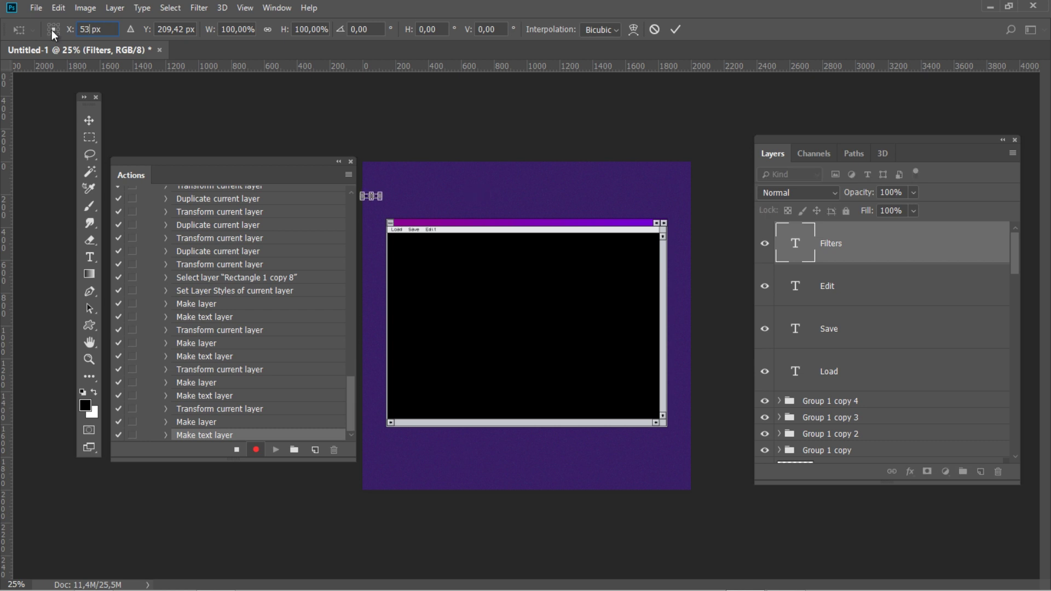
{"action": "type", "text": "4"}
{"action": "left_click_drag", "start_coordinate": [189, 29], "coordinate": [163, 29]}
{"action": "type", "text": "413,"}
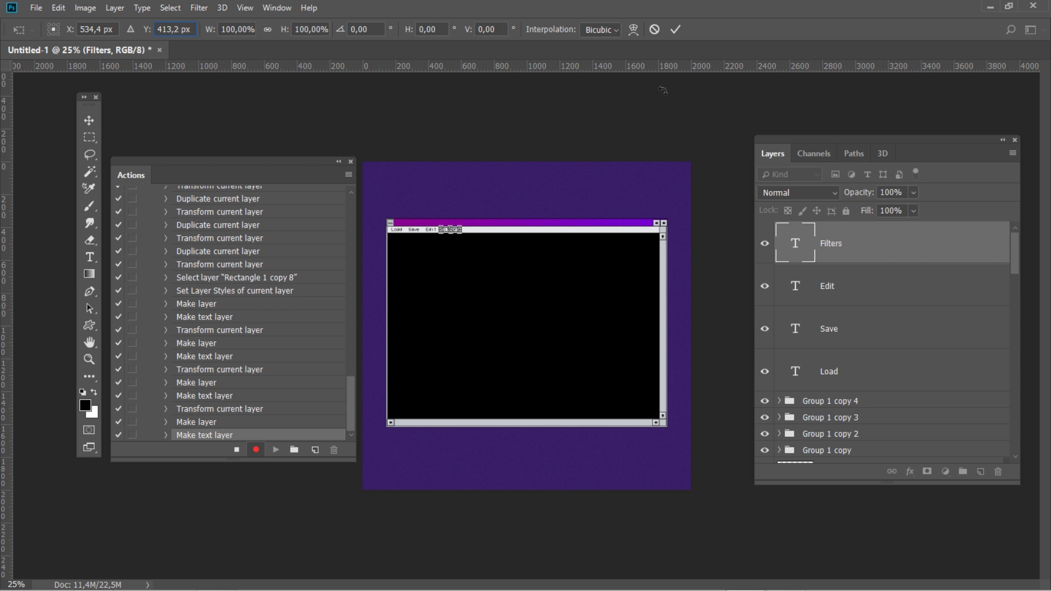
{"action": "left_click", "coordinate": [675, 29]}
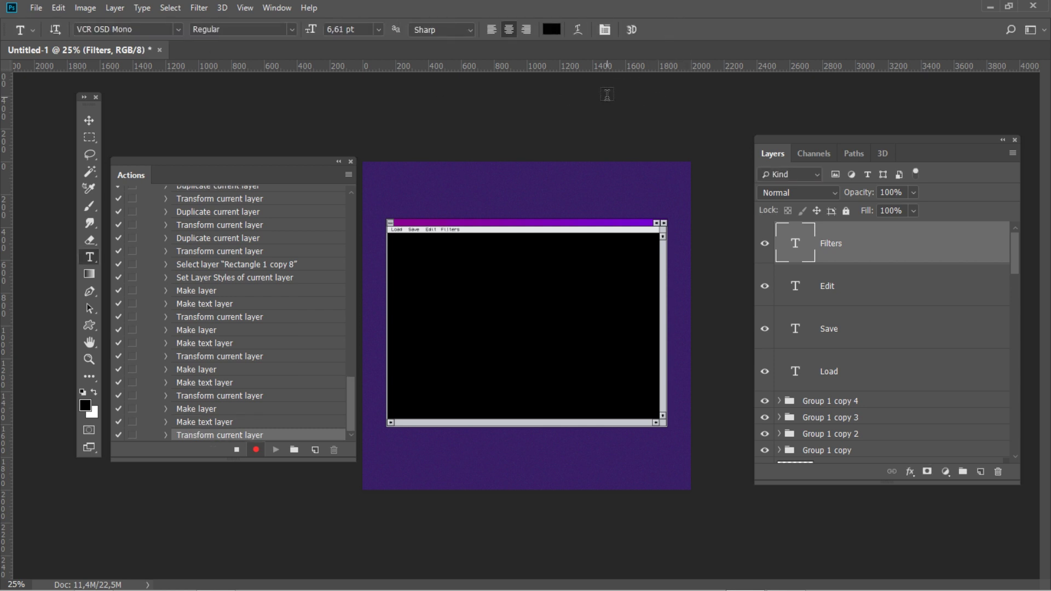
- Create a new layer above Filters and add the text "Options" above the retro window's title bar
{"action": "key", "text": "ctrl+shift+n"}
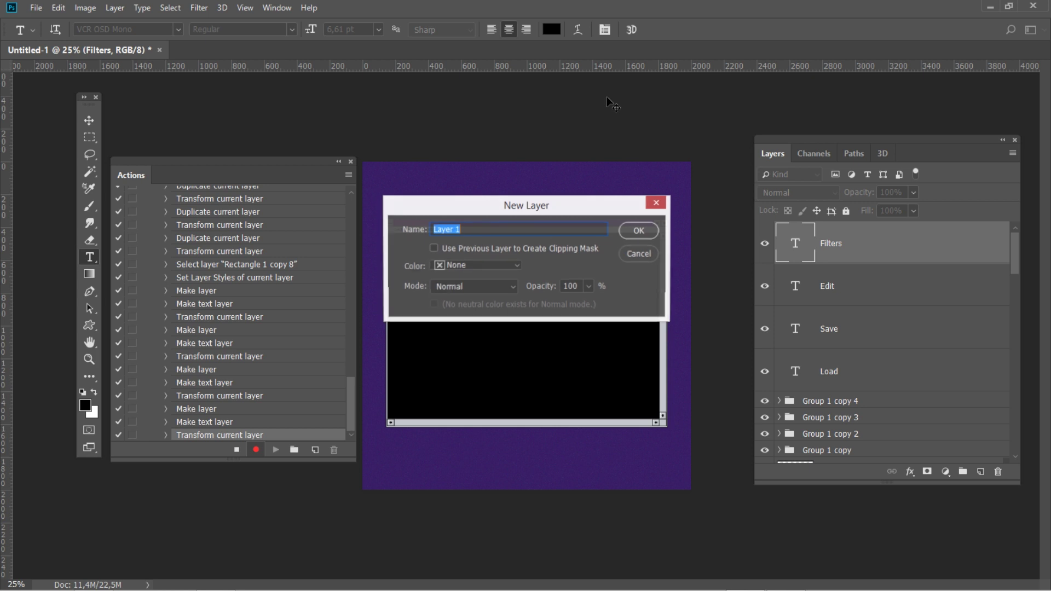
{"action": "left_click", "coordinate": [633, 234]}
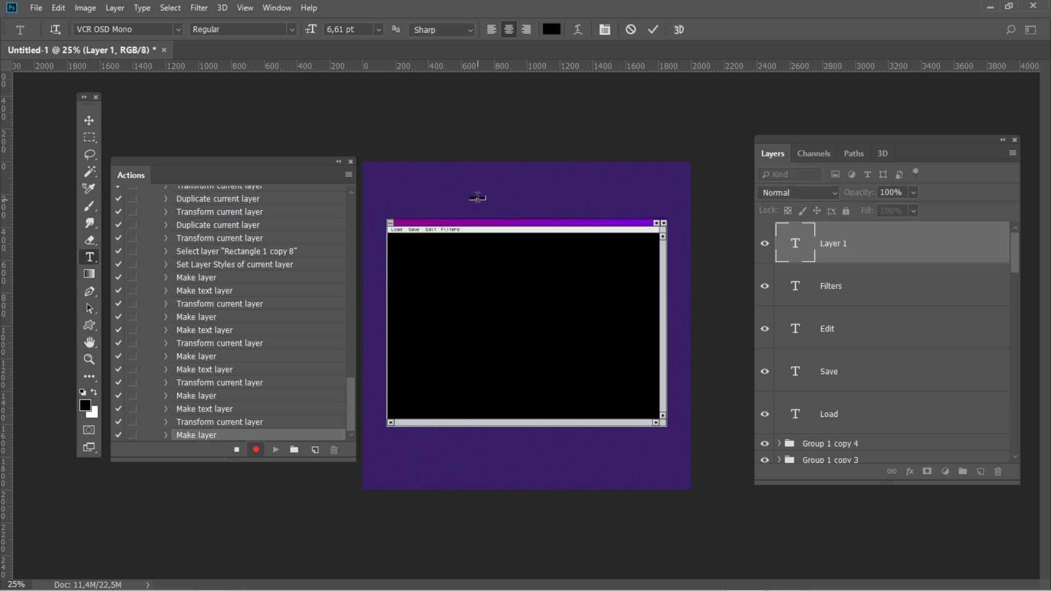
{"action": "left_click", "coordinate": [653, 29]}
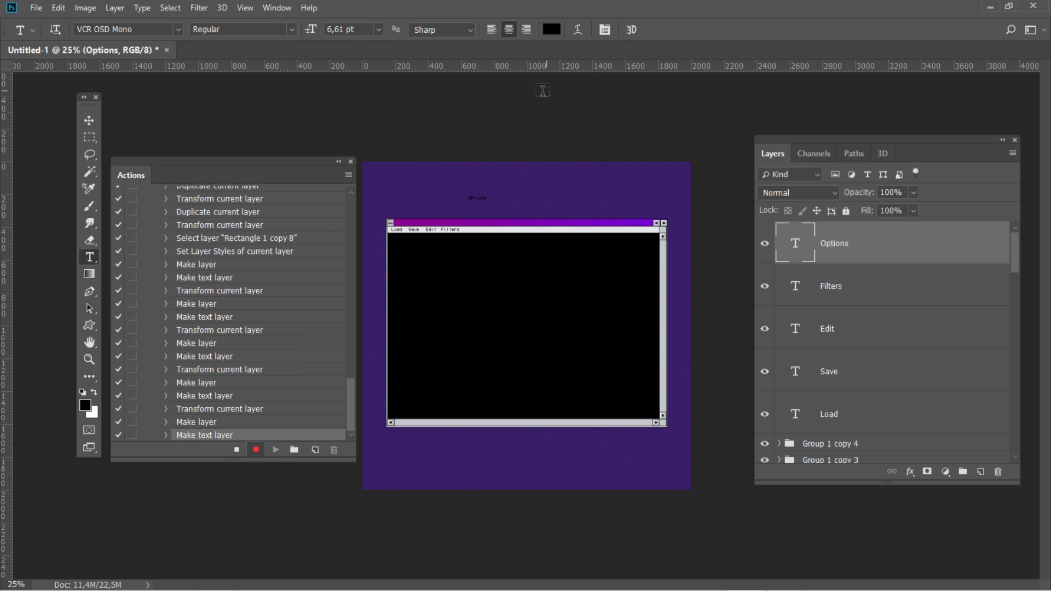
- Move the "Options" text to X 697.4 px, Y 413.4 px on the menu strip beside "Filters"
{"action": "key", "text": "ctrl+t"}
{"action": "left_click_drag", "start_coordinate": [109, 29], "coordinate": [71, 33]}
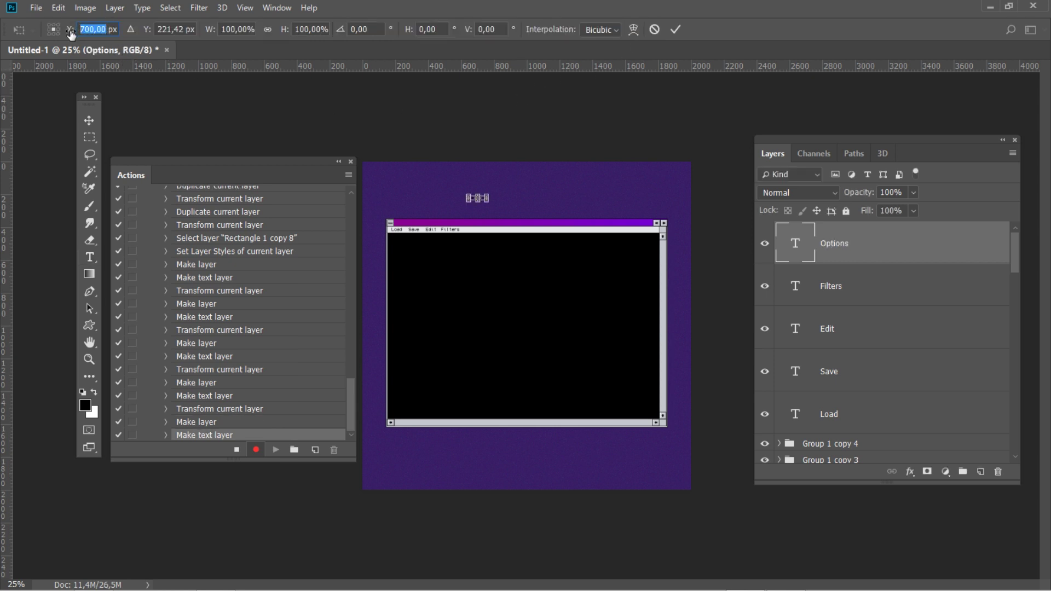
{"action": "type", "text": "697,"}
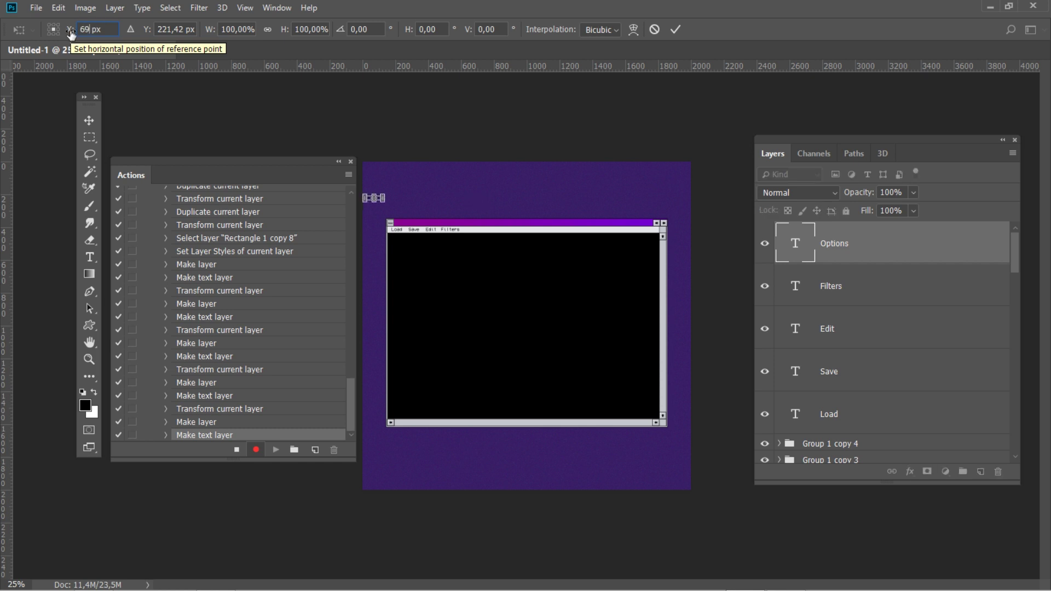
{"action": "type", "text": "4"}
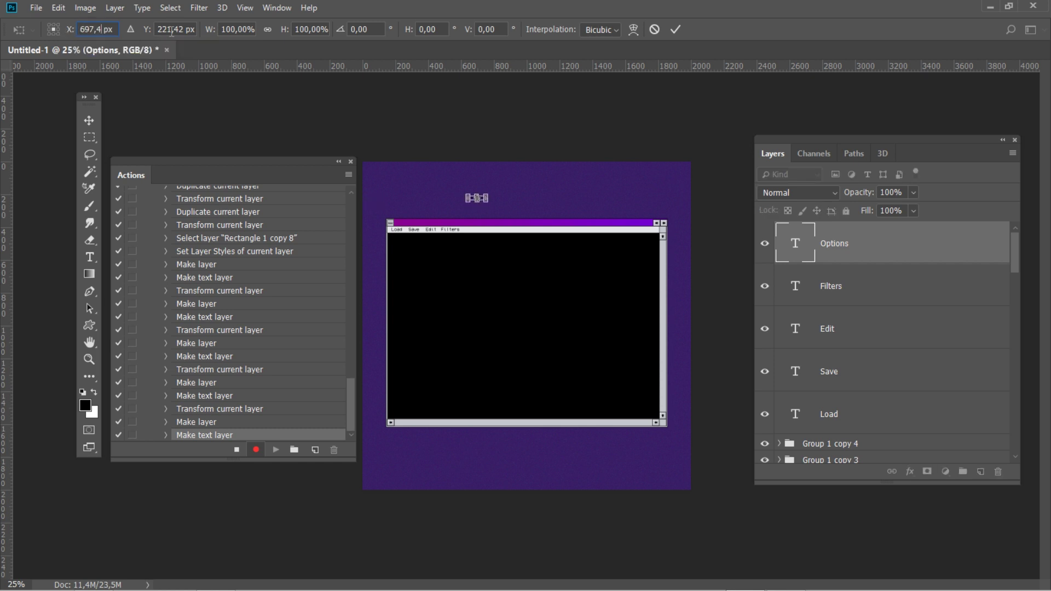
{"action": "left_click_drag", "start_coordinate": [184, 29], "coordinate": [155, 29]}
{"action": "type", "text": "4"}
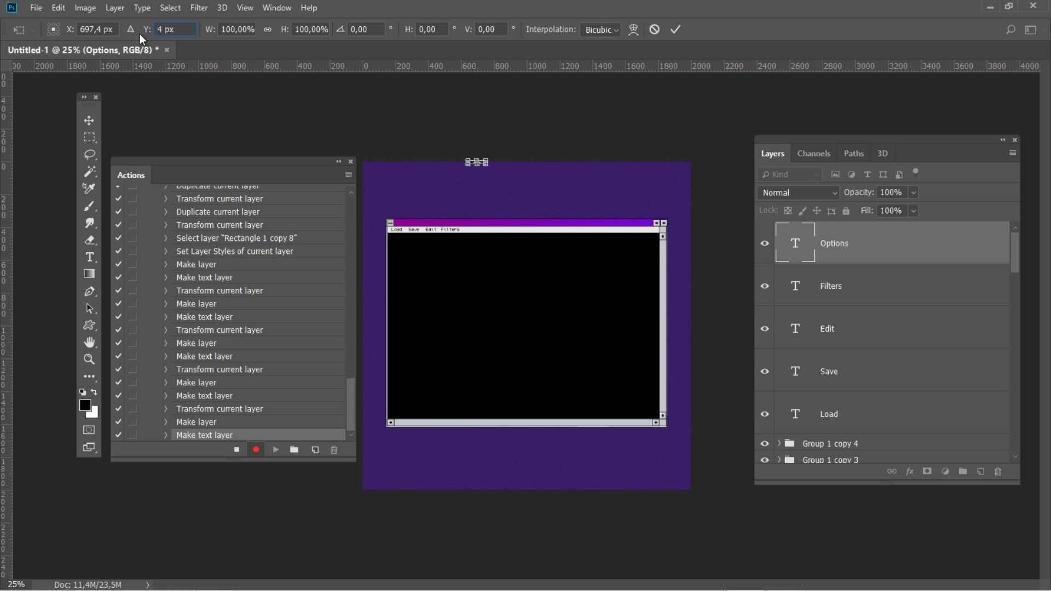
{"action": "type", "text": "13,2"}
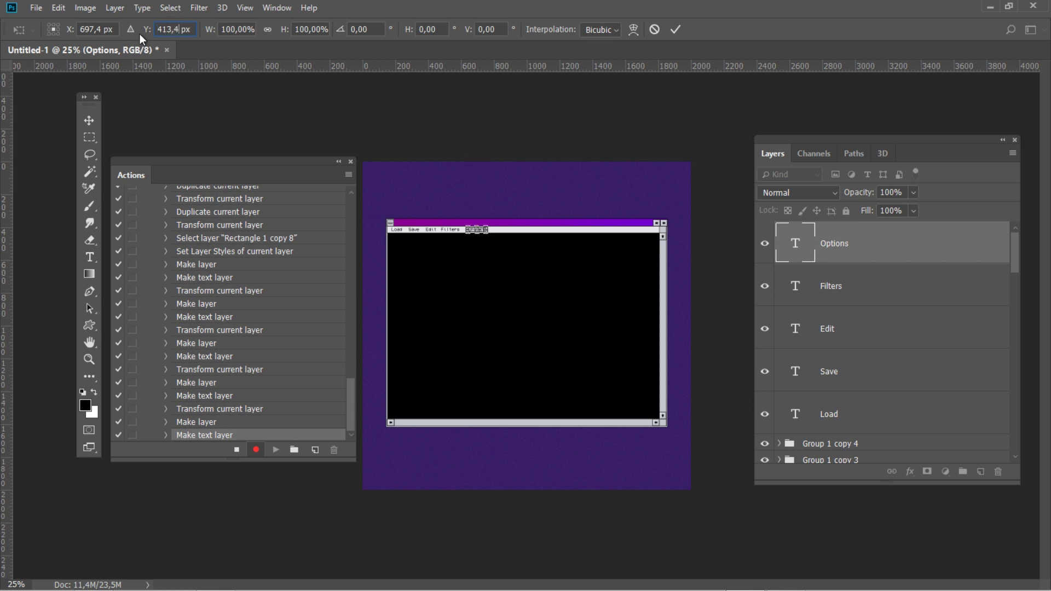
{"action": "left_click", "coordinate": [674, 32]}
- Create a new layer above Options and add the text "aesthetics.jpg" above the retro window's title bar
{"action": "key", "text": "ctrl+shift+n"}
{"action": "left_click", "coordinate": [640, 228]}
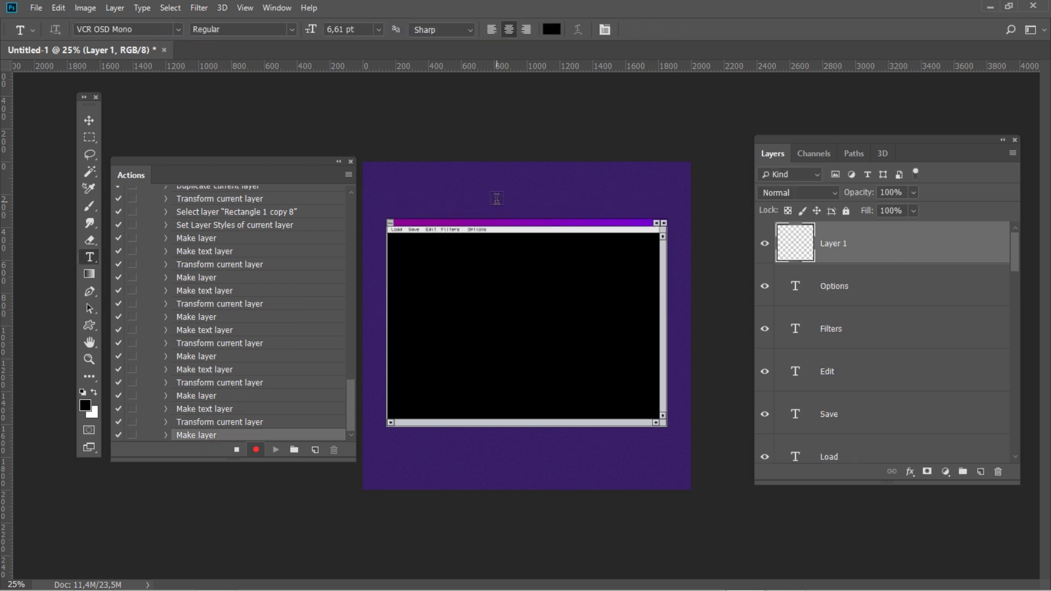
{"action": "left_click", "coordinate": [497, 197]}
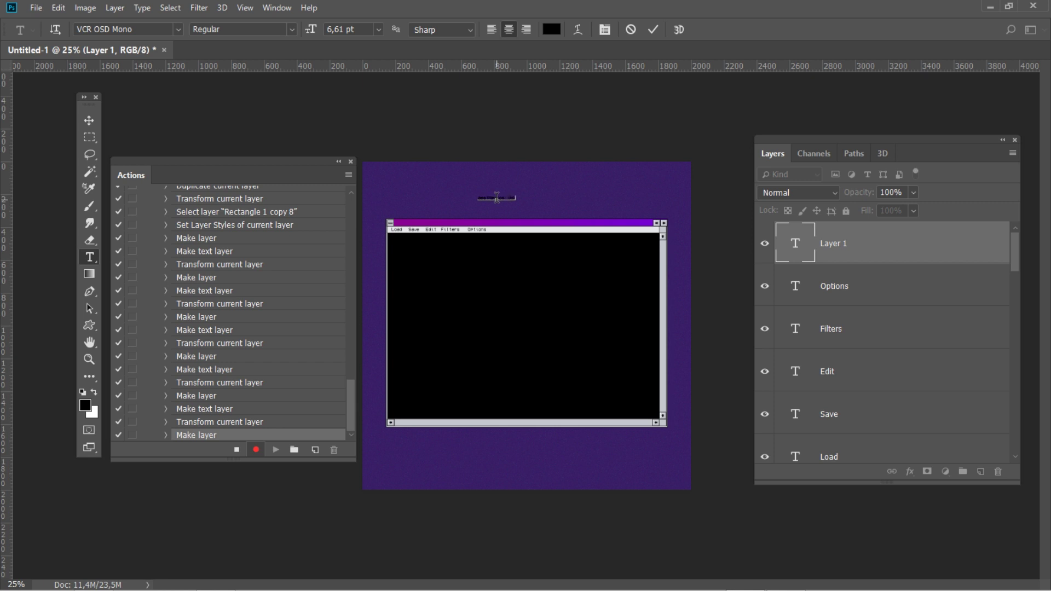
{"action": "type", "text": "aesthetics.jpg"}
{"action": "left_click", "coordinate": [652, 29]}
- Move the "aesthetics.jpg" text to X 999.5 px, Y 373.2 px, centred on the retro window's title bar
{"action": "key", "text": "ctrl+t"}
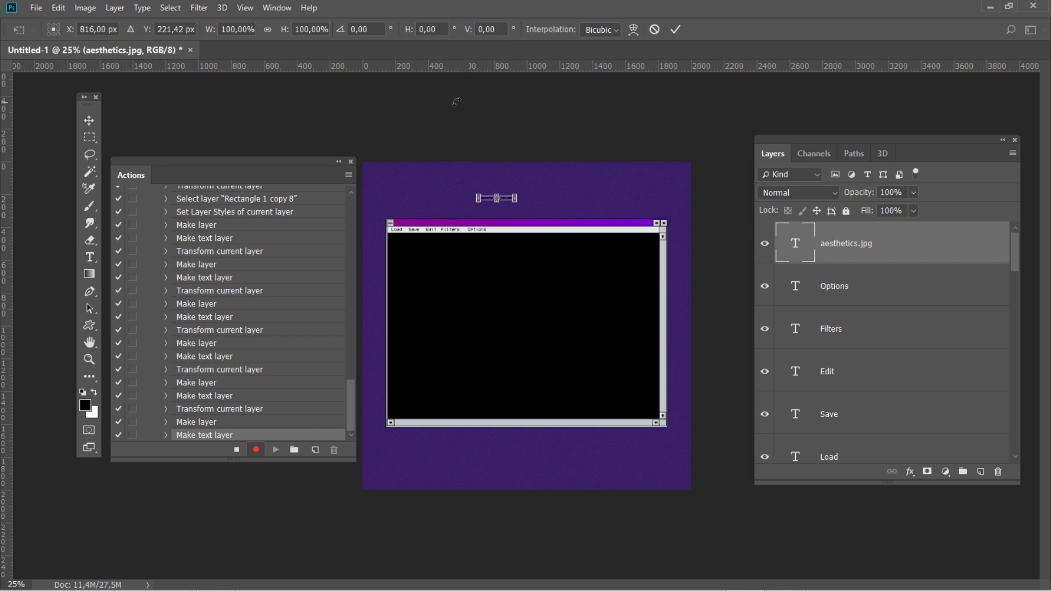
{"action": "left_click", "coordinate": [103, 28]}
{"action": "type", "text": "999,5"}
{"action": "key", "text": "Return"}
{"action": "left_click", "coordinate": [165, 30]}
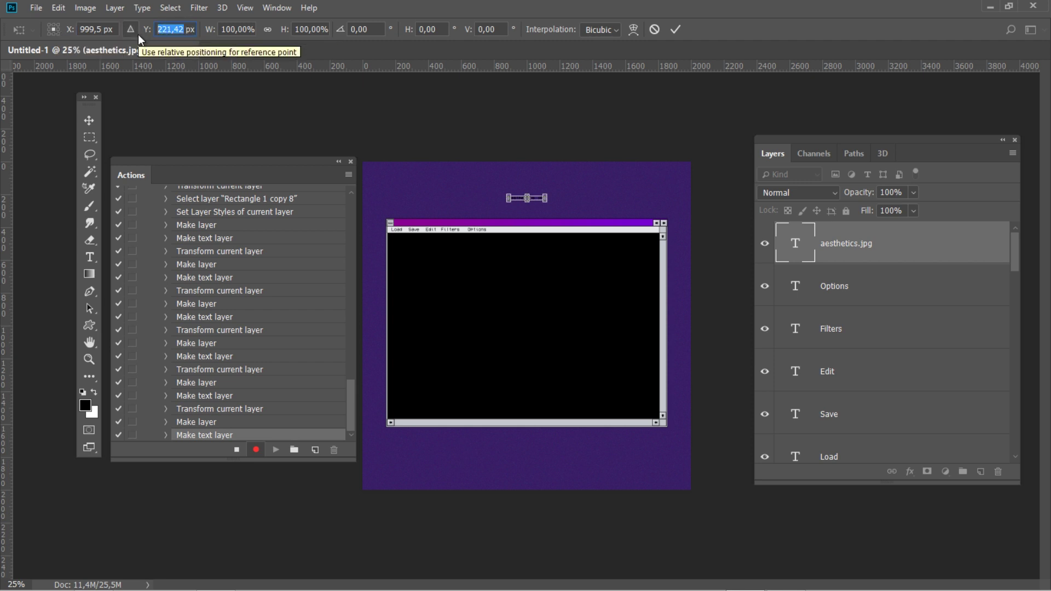
{"action": "type", "text": "37"}
{"action": "key", "text": "Return"}
{"action": "type", "text": "3,2"}
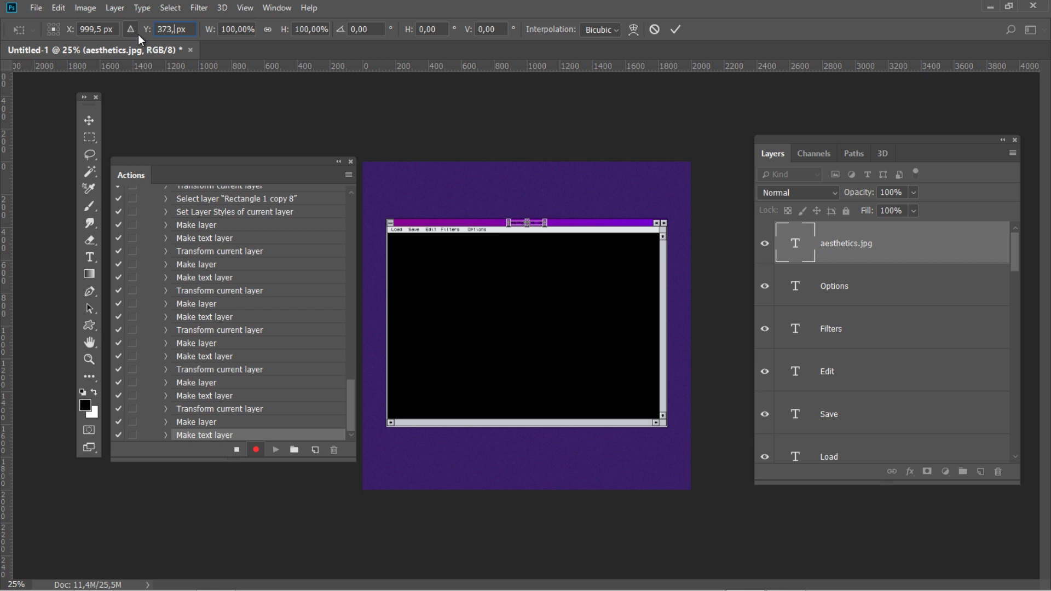
{"action": "left_click", "coordinate": [677, 31]}
- Apply a white (ffffff) Color Overlay layer style to the "aesthetics.jpg" text layer
{"action": "double_click", "coordinate": [922, 248]}
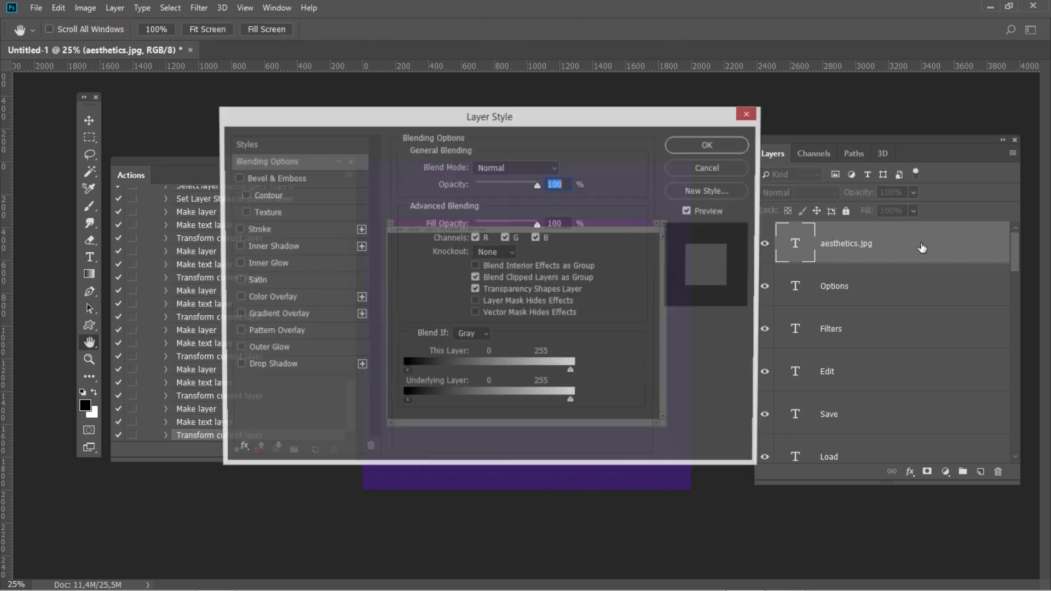
{"action": "left_click", "coordinate": [282, 298]}
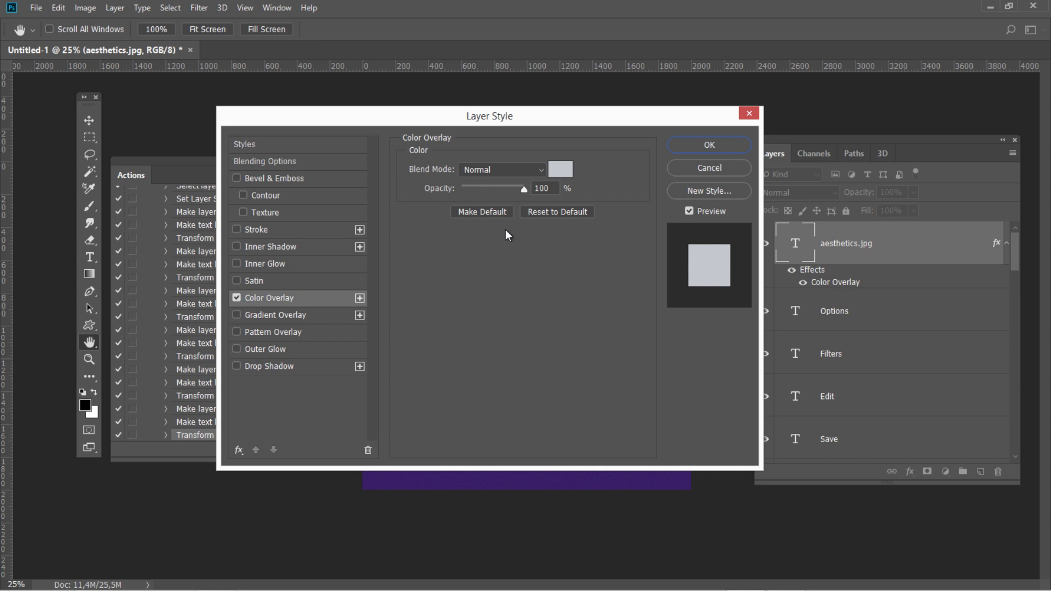
{"action": "left_click", "coordinate": [560, 170]}
{"action": "type", "text": "ffffff"}
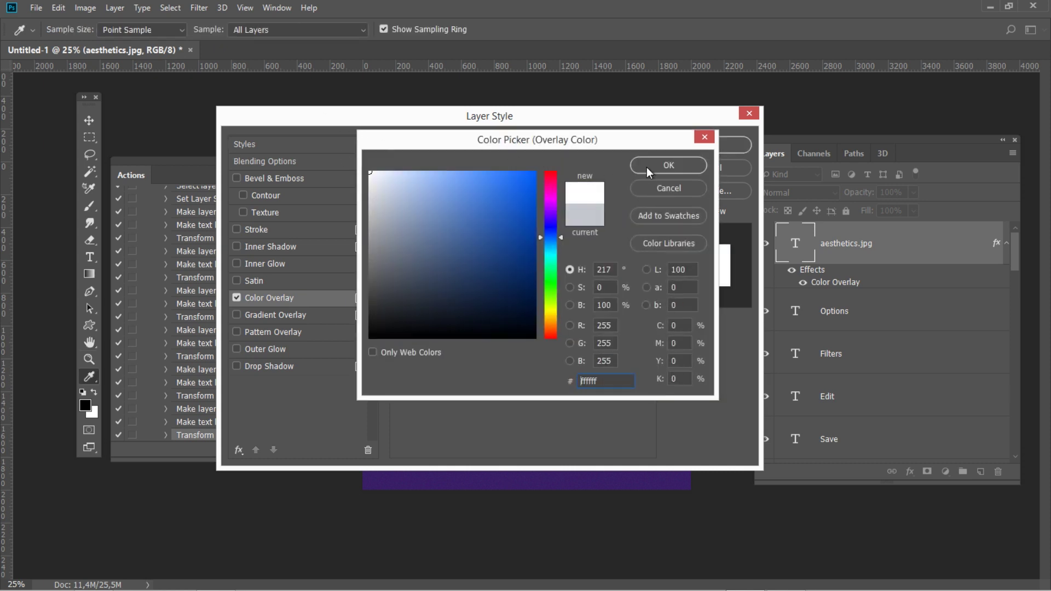
{"action": "left_click", "coordinate": [645, 167]}
{"action": "left_click", "coordinate": [682, 146]}
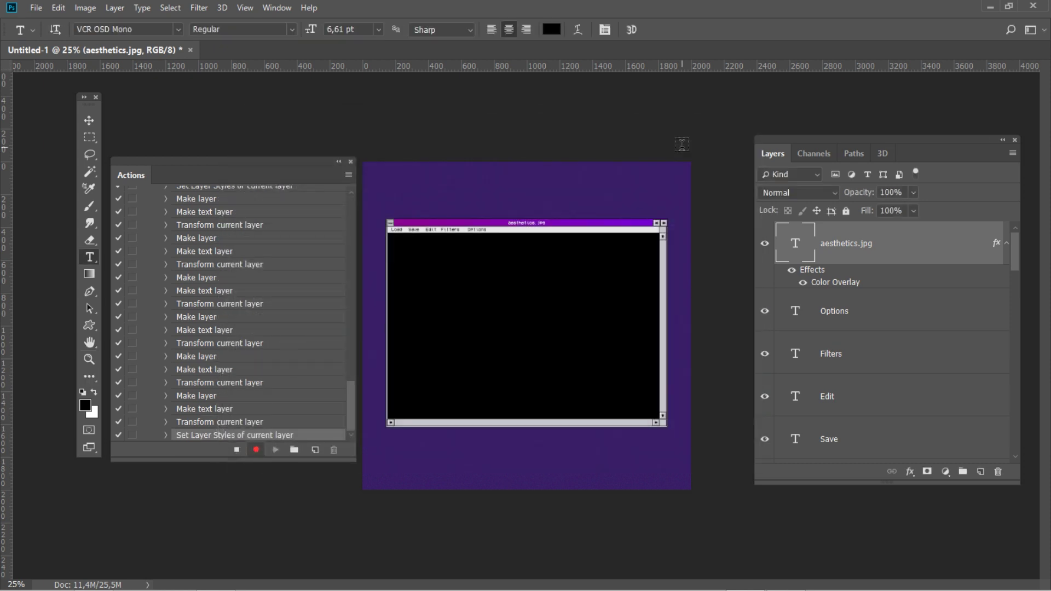
- Apply the Add Noise filter to the Rectangle 1 copy 8 layer with amount 8% and Gaussian distribution
{"action": "left_click_drag", "start_coordinate": [1012, 248], "coordinate": [1022, 398]}
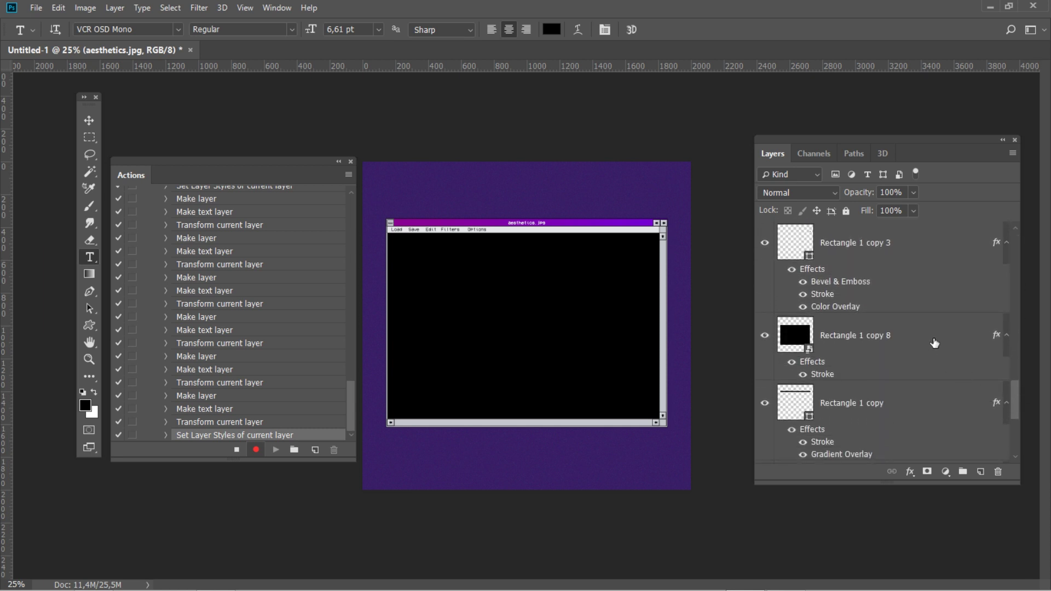
{"action": "left_click", "coordinate": [934, 343]}
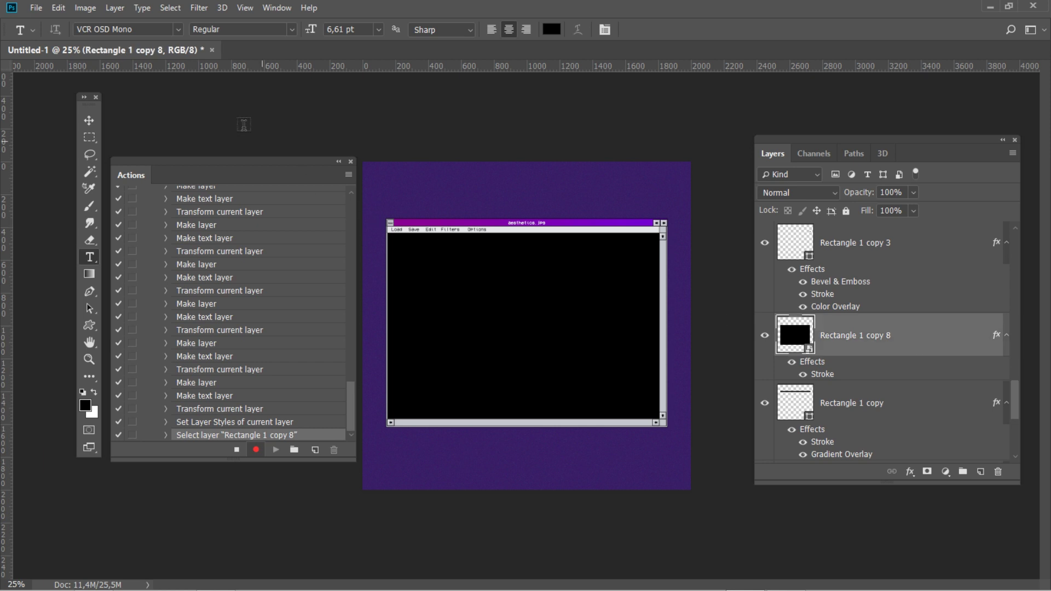
{"action": "left_click", "coordinate": [199, 8]}
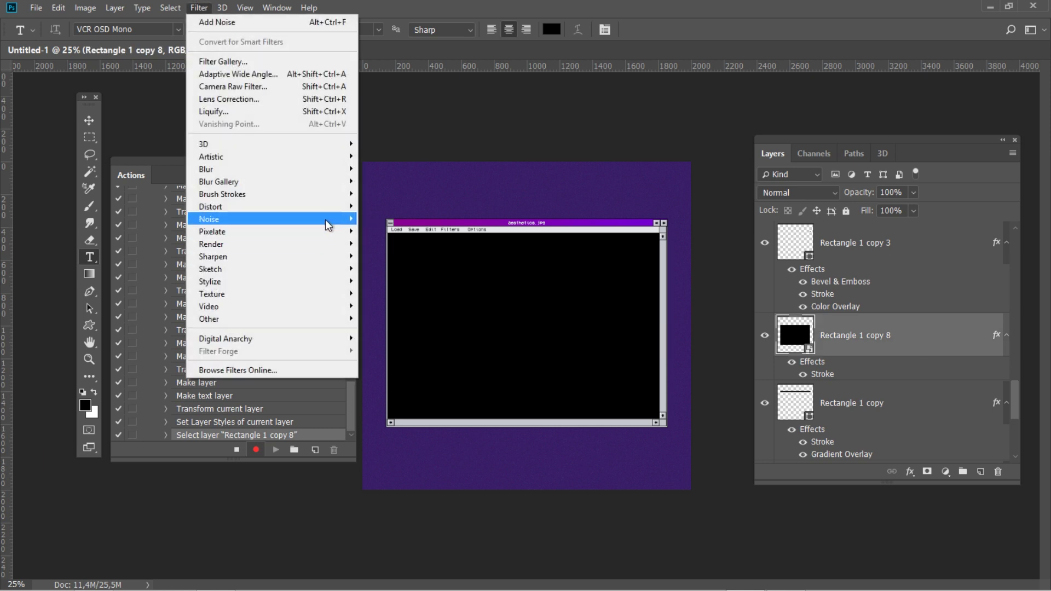
{"action": "mouse_move", "coordinate": [330, 223]}
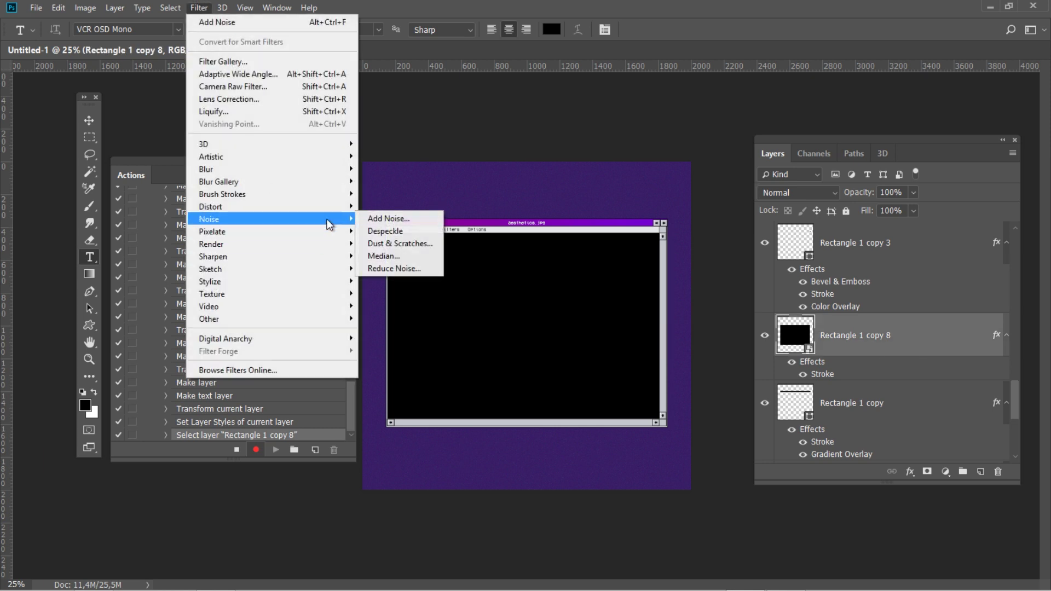
{"action": "left_click", "coordinate": [430, 223]}
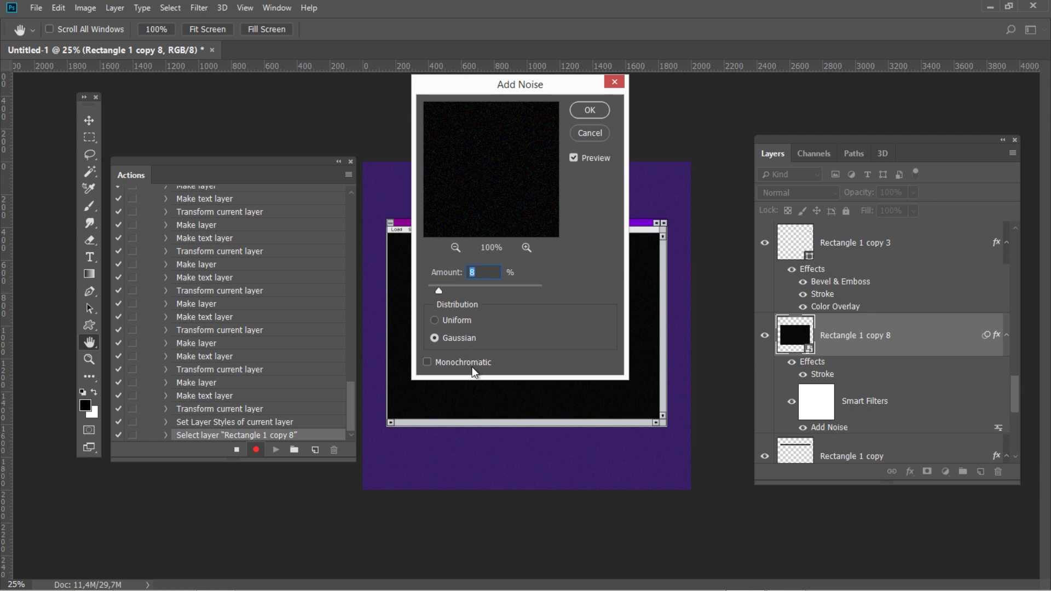
{"action": "left_click", "coordinate": [581, 112]}
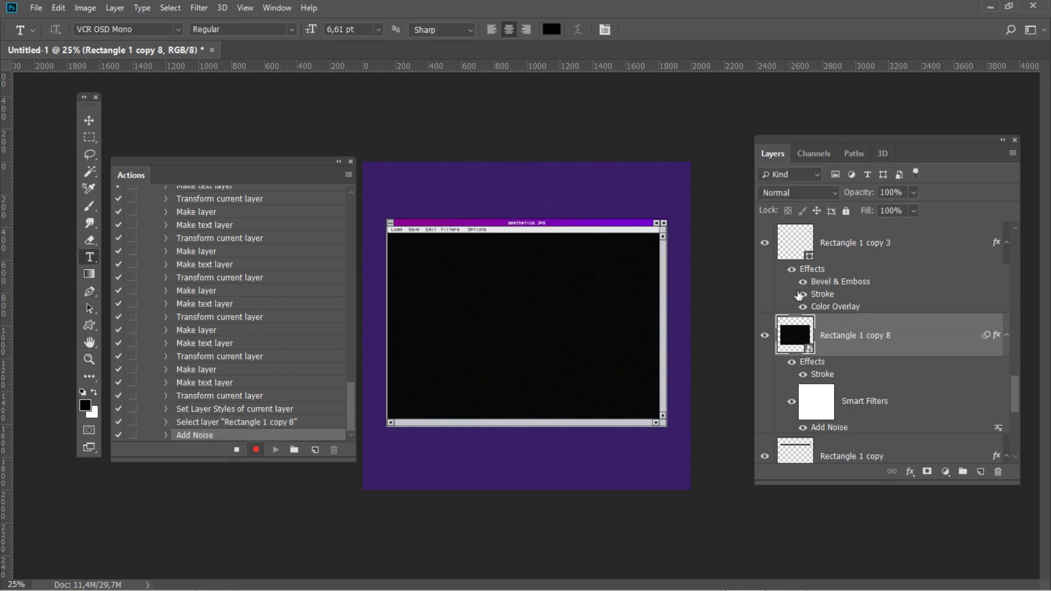
- Open the contents of the Rectangle 1 copy 8 smart object for editing
{"action": "right_click", "coordinate": [911, 327]}
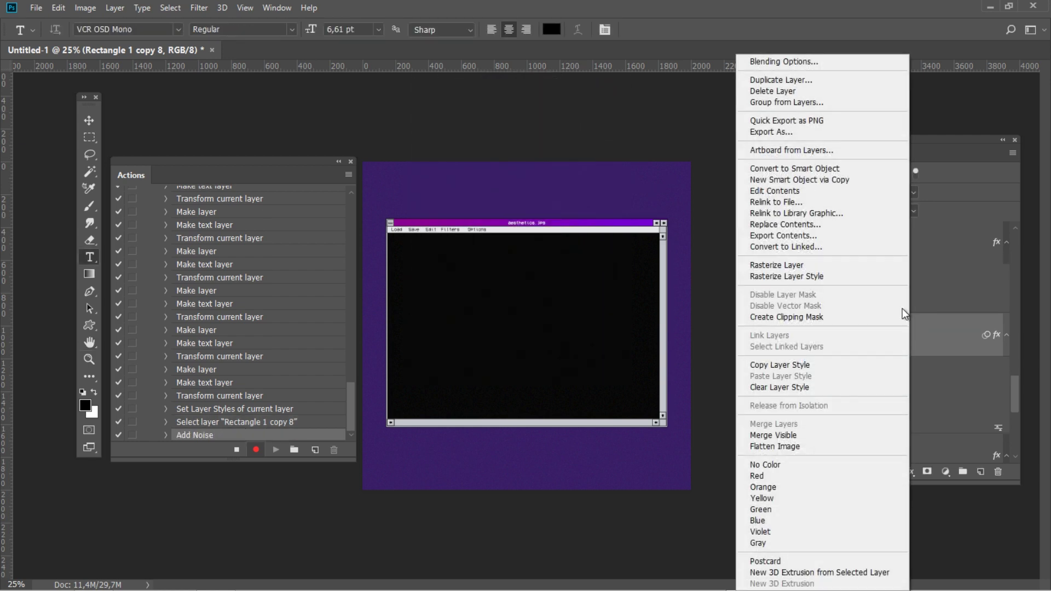
{"action": "left_click", "coordinate": [746, 191]}
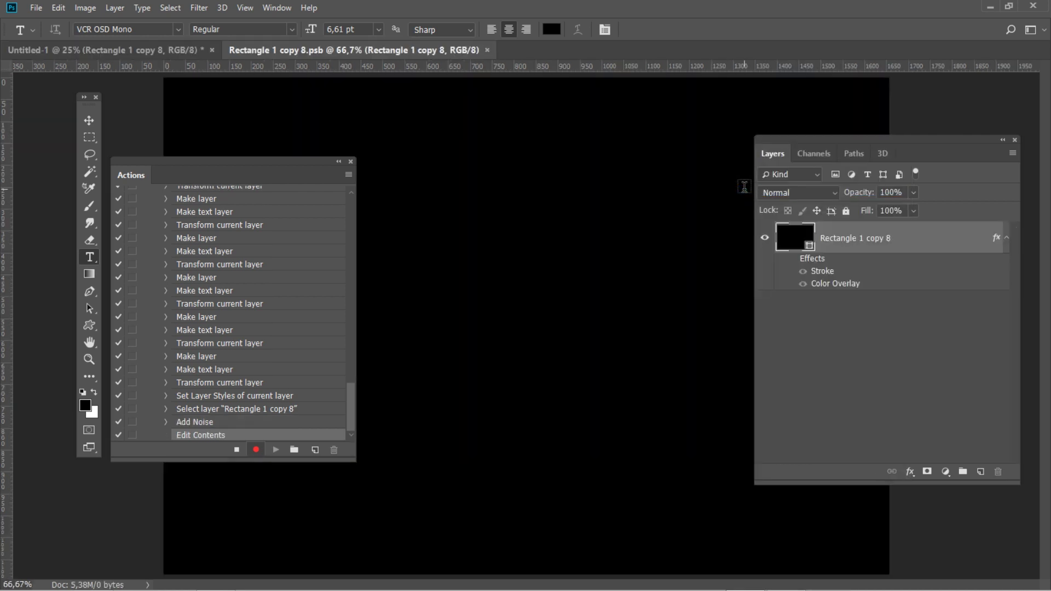
{"action": "scroll", "coordinate": [613, 226], "scroll_direction": "down", "scroll_amount": 5}
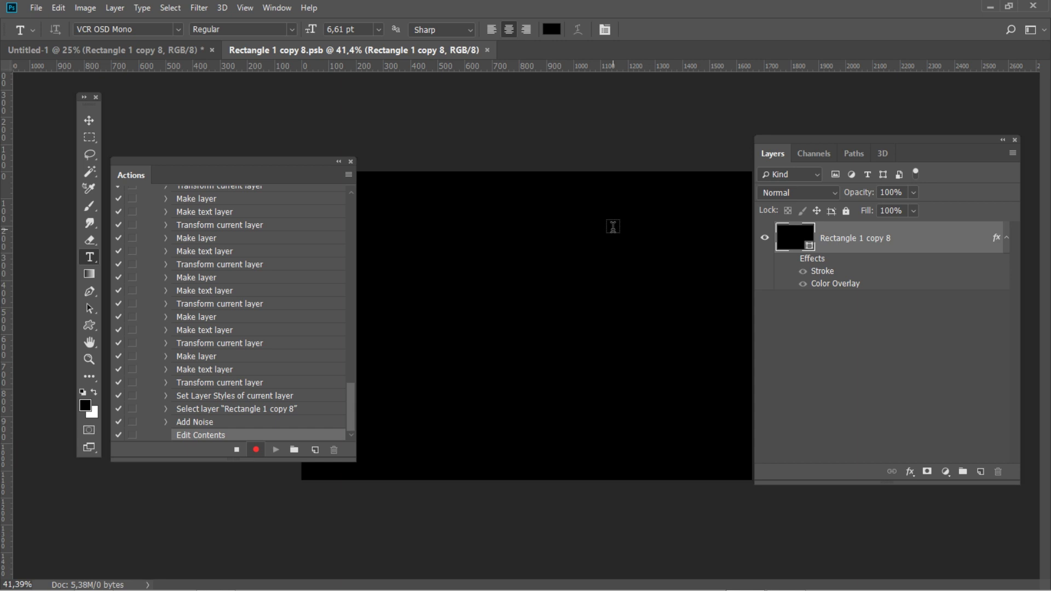
- Insert the File: Place Embedded menu item into the action being recorded
{"action": "left_click", "coordinate": [348, 174]}
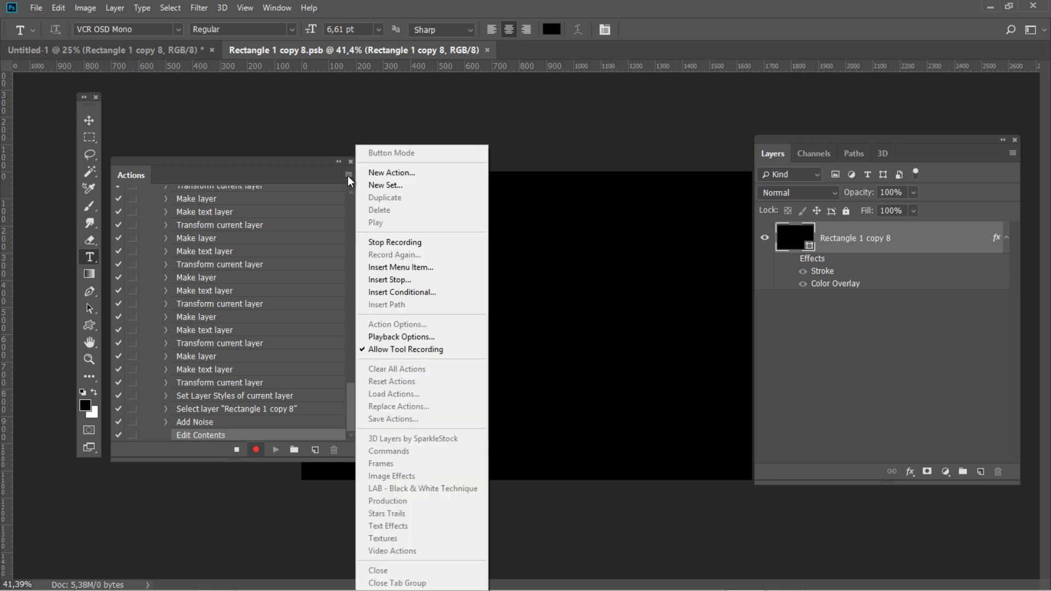
{"action": "left_click", "coordinate": [438, 267]}
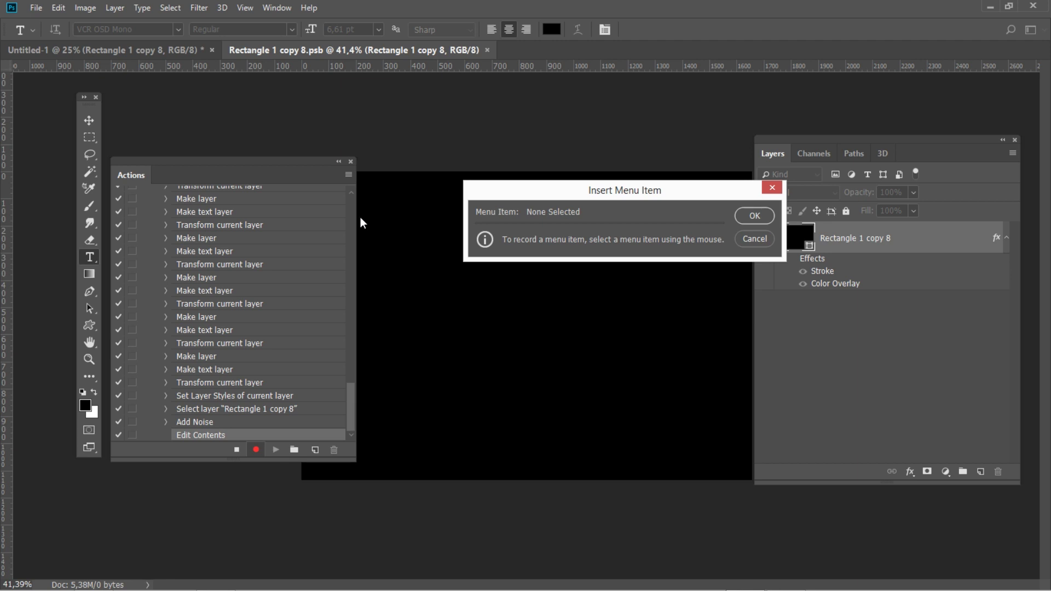
{"action": "left_click", "coordinate": [36, 7]}
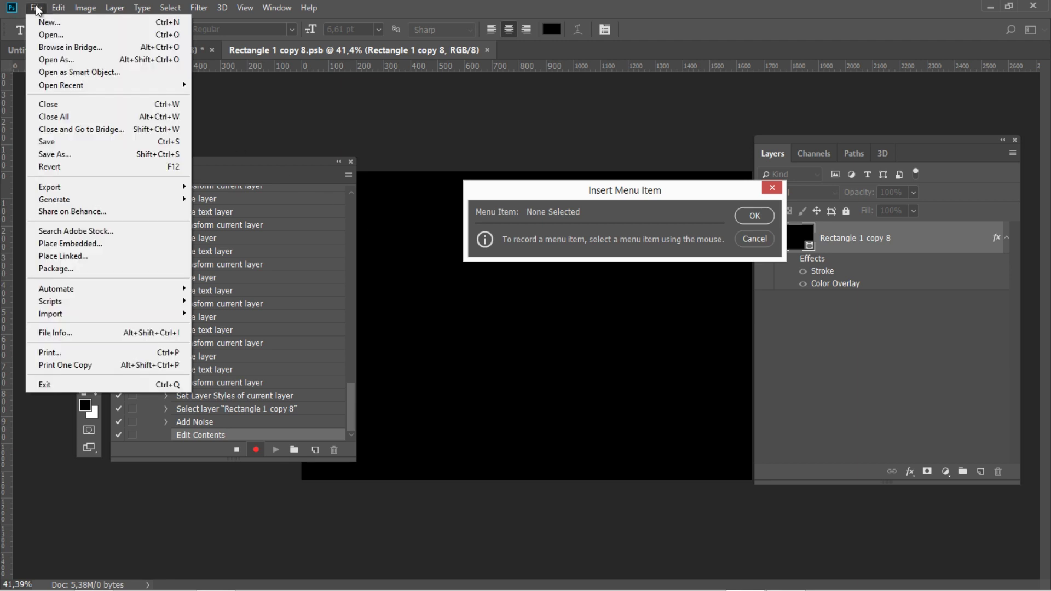
{"action": "left_click", "coordinate": [174, 243]}
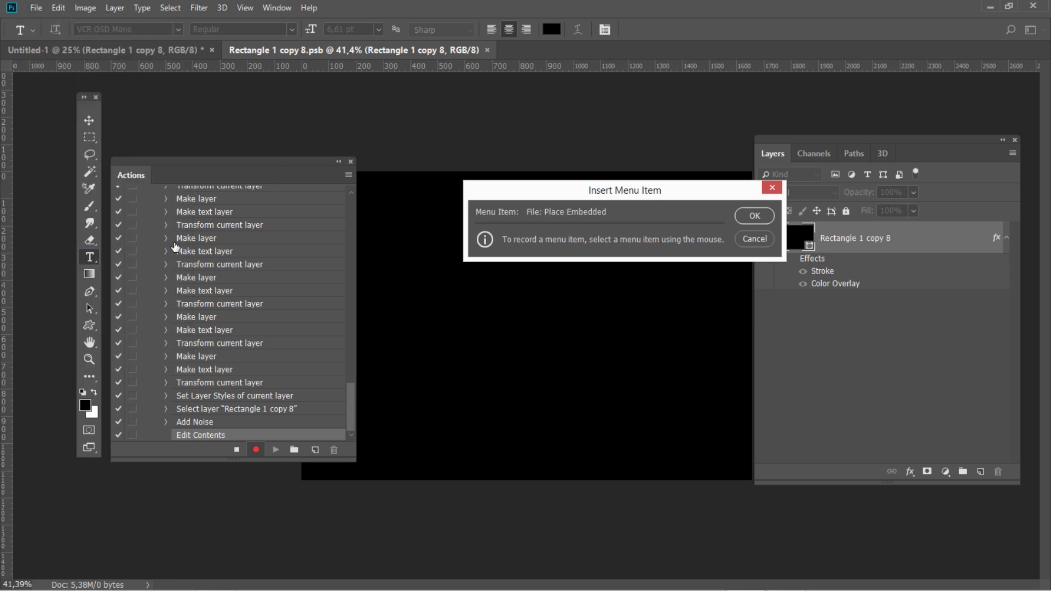
{"action": "left_click", "coordinate": [745, 215]}
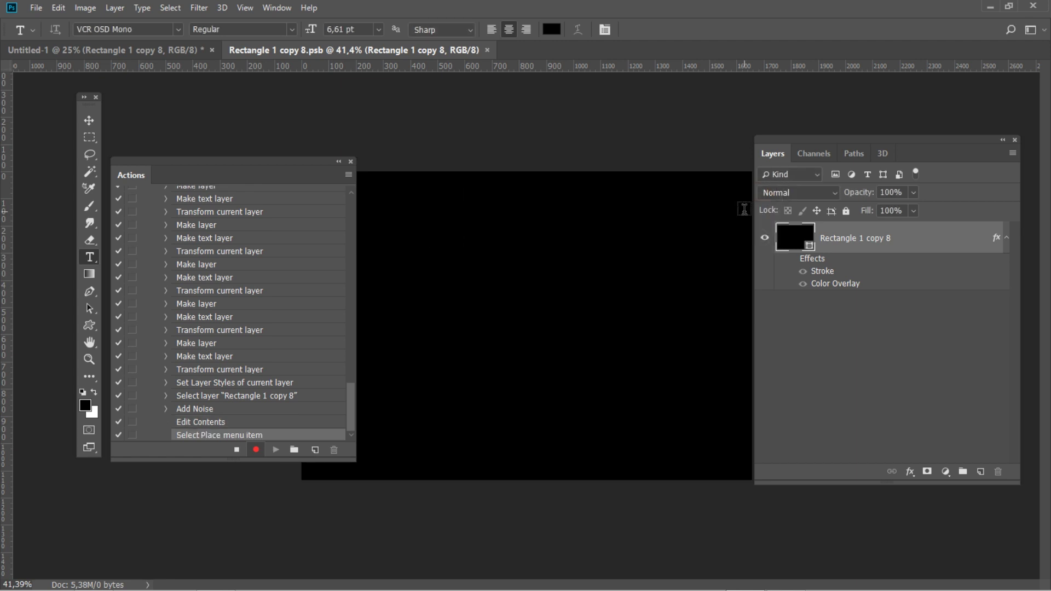
- Stop the action recording and place the embedded image handsome-asian-model-posing-in-the-city-streets-PGDV6QY into the smart object
{"action": "left_click", "coordinate": [238, 451]}
{"action": "left_click", "coordinate": [36, 7]}
{"action": "left_click", "coordinate": [130, 242]}
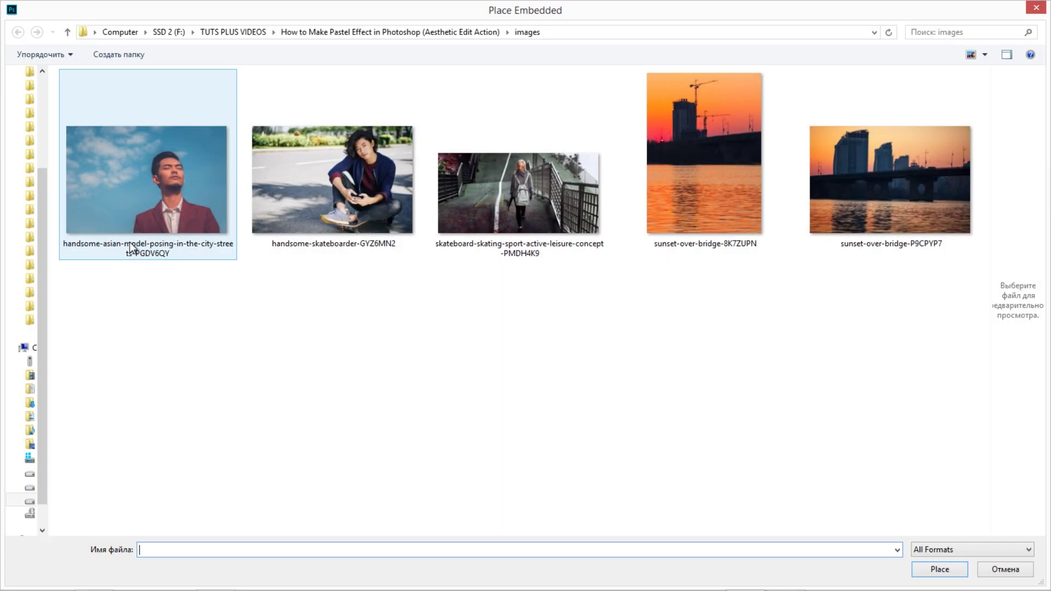
{"action": "double_click", "coordinate": [188, 177]}
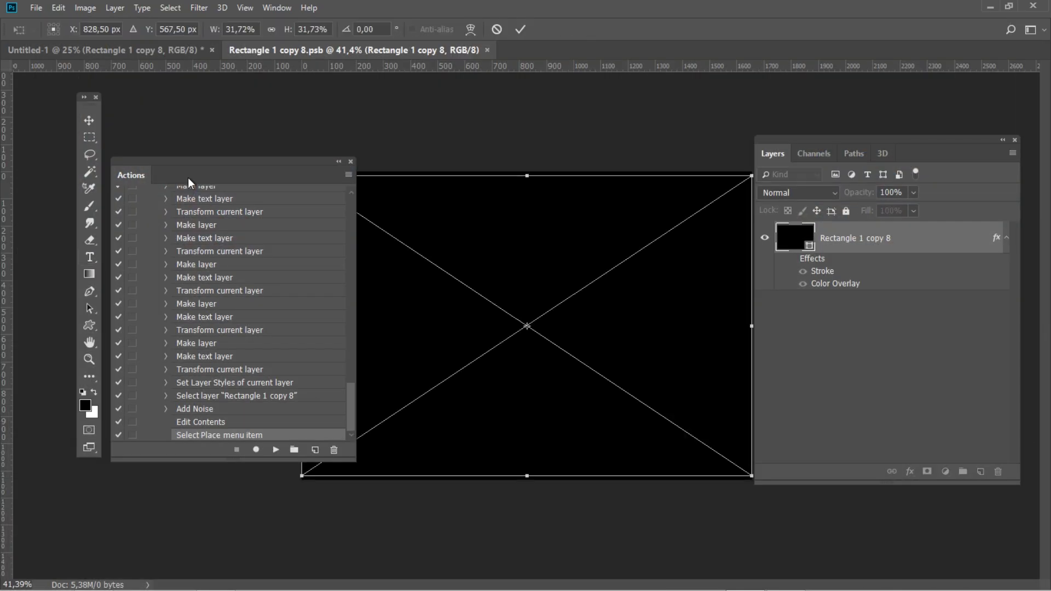
- Enlarge the placed portrait to about 32.8% so that it covers the whole canvas, and apply the placement
{"action": "left_click_drag", "start_coordinate": [284, 164], "coordinate": [207, 168]}
{"action": "left_click_drag", "start_coordinate": [302, 175], "coordinate": [291, 169]}
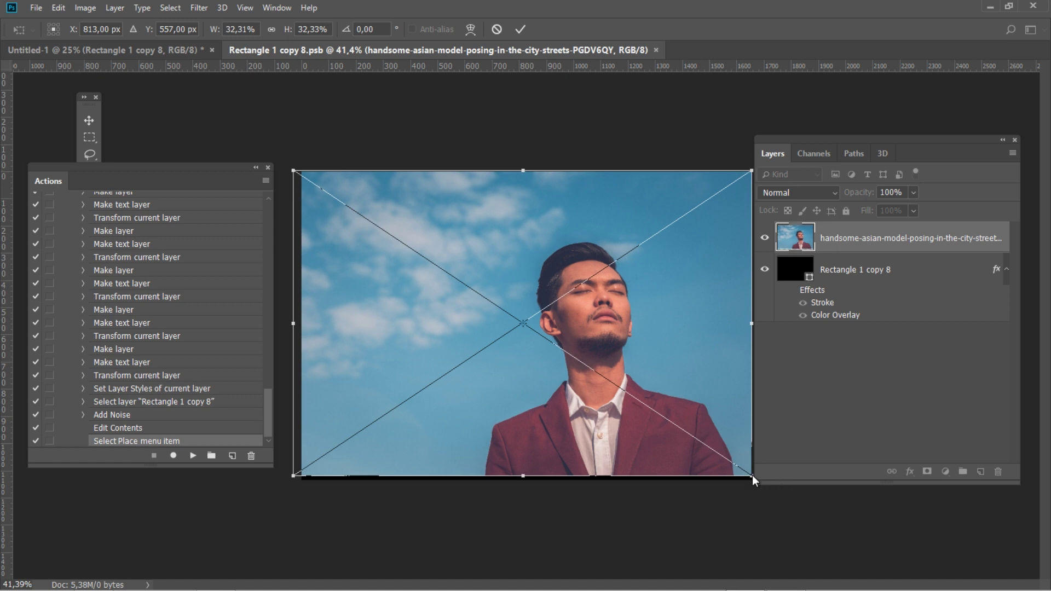
{"action": "left_click_drag", "start_coordinate": [794, 137], "coordinate": [806, 137]}
{"action": "left_click_drag", "start_coordinate": [751, 476], "coordinate": [762, 482]}
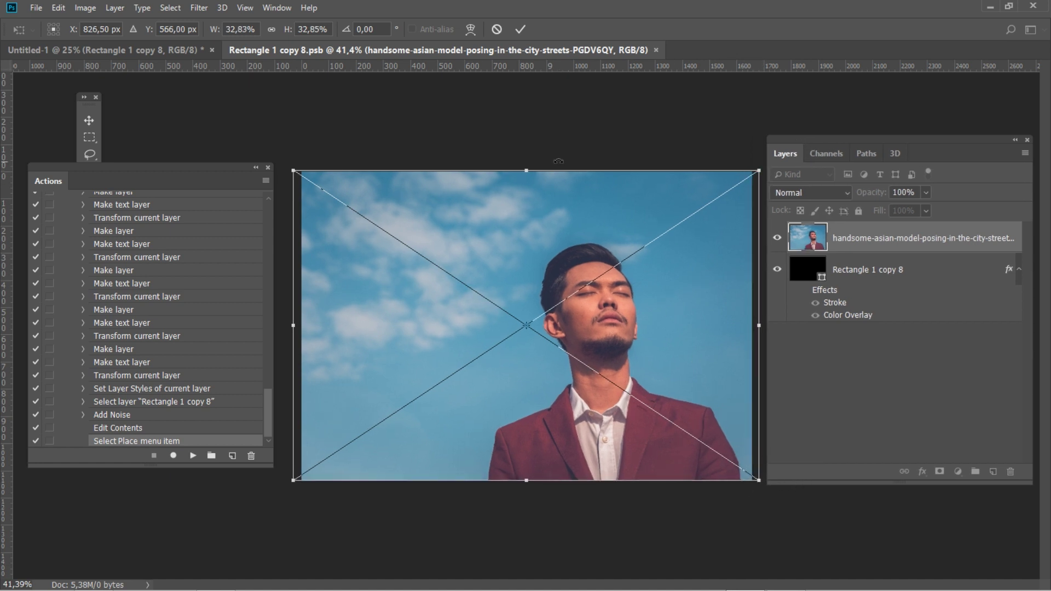
{"action": "left_click", "coordinate": [521, 29]}
{"action": "key", "text": "t"}
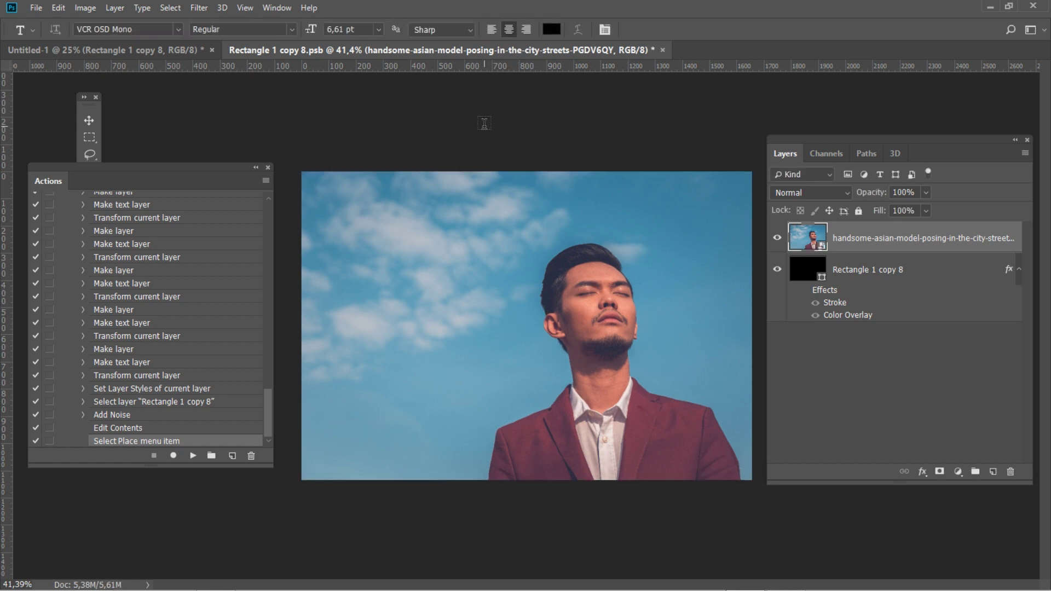
- Resume recording the action, then close Rectangle 1 copy 8.psb and save its changes
{"action": "left_click", "coordinate": [173, 455]}
{"action": "left_click", "coordinate": [662, 50]}
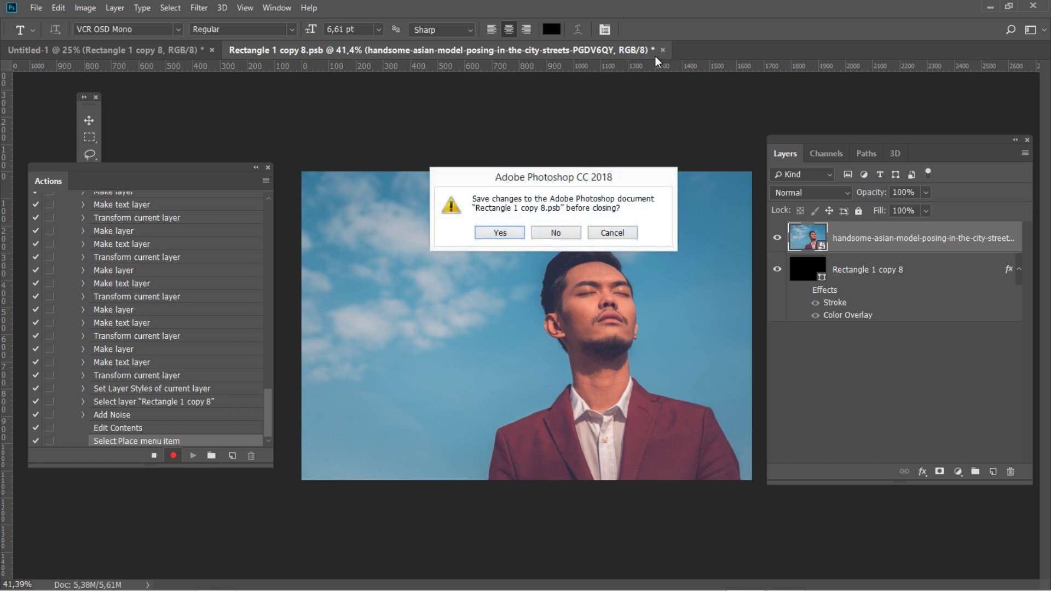
{"action": "left_click", "coordinate": [499, 229]}
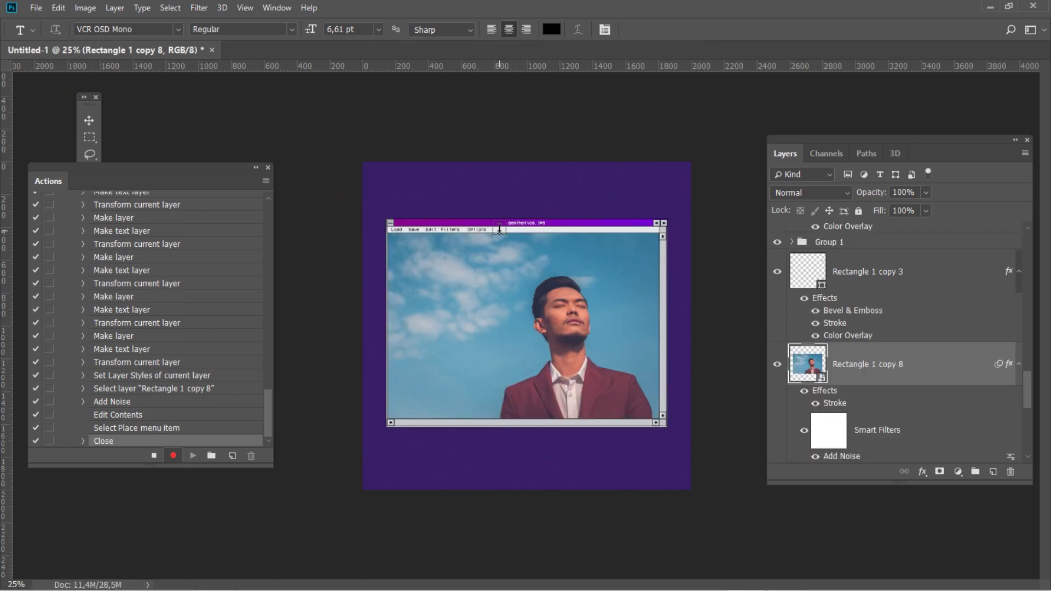
- Add a Gradient Map adjustment layer with default settings above the Rectangle 1 copy 8 layer
{"action": "left_click", "coordinate": [115, 8]}
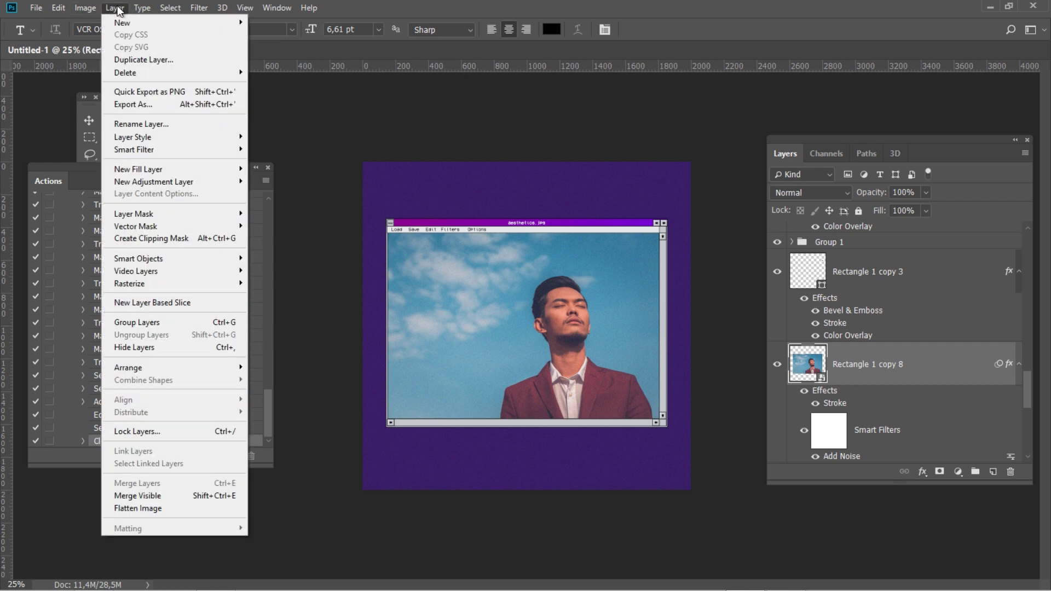
{"action": "mouse_move", "coordinate": [220, 182]}
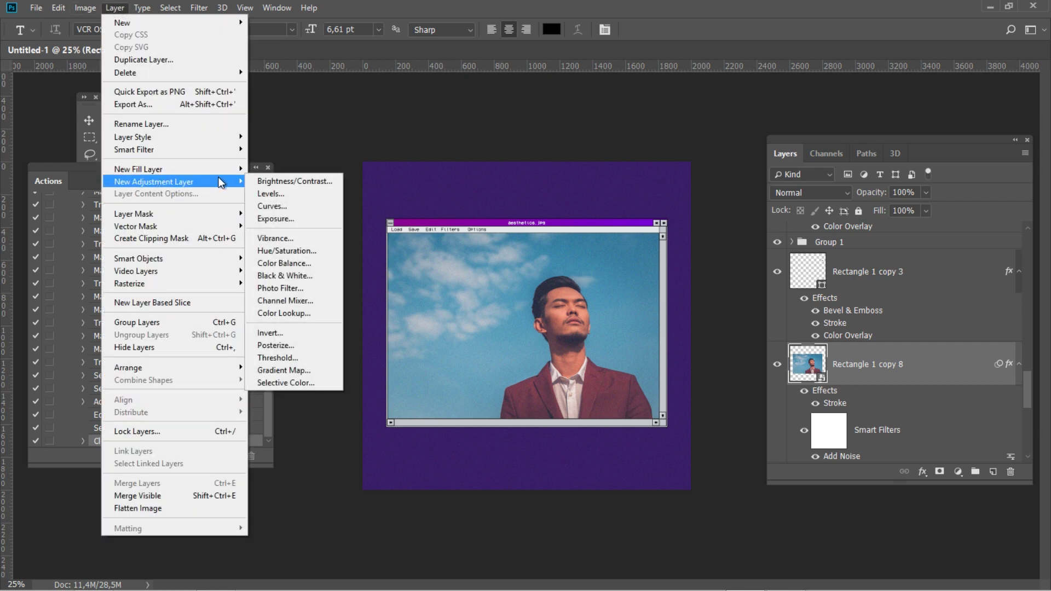
{"action": "left_click", "coordinate": [311, 370]}
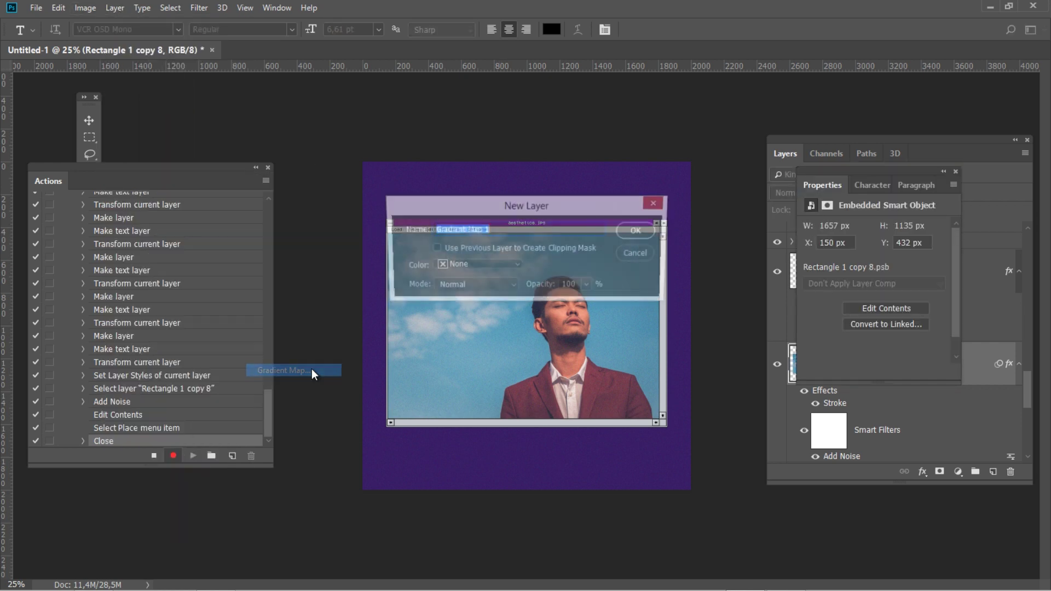
{"action": "left_click", "coordinate": [632, 240]}
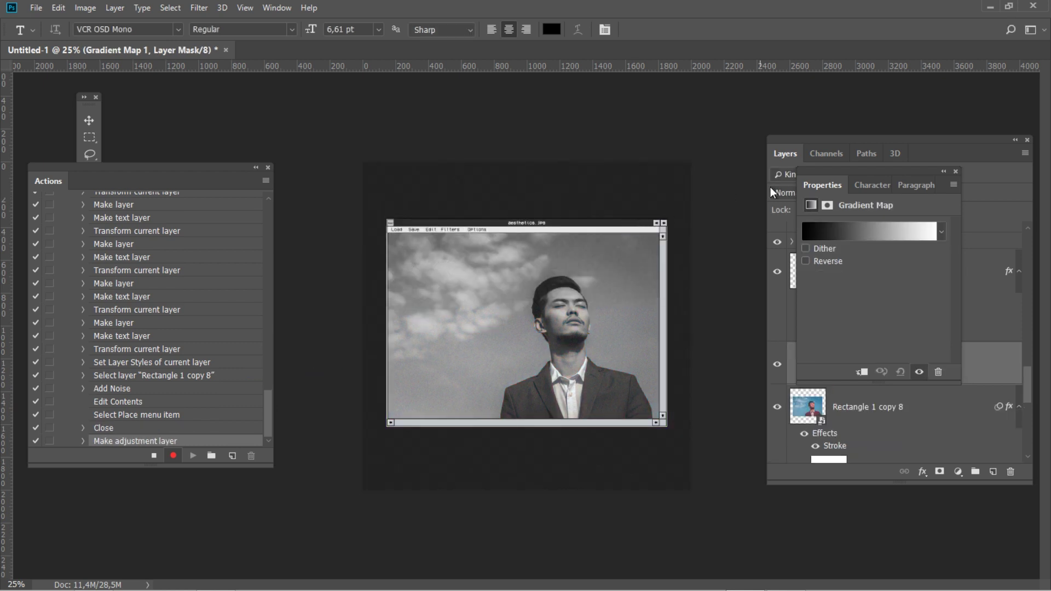
- Open the Gradient Map's gradient for editing and set its 100% color stop to cb7abf
{"action": "left_click_drag", "start_coordinate": [823, 171], "coordinate": [593, 170]}
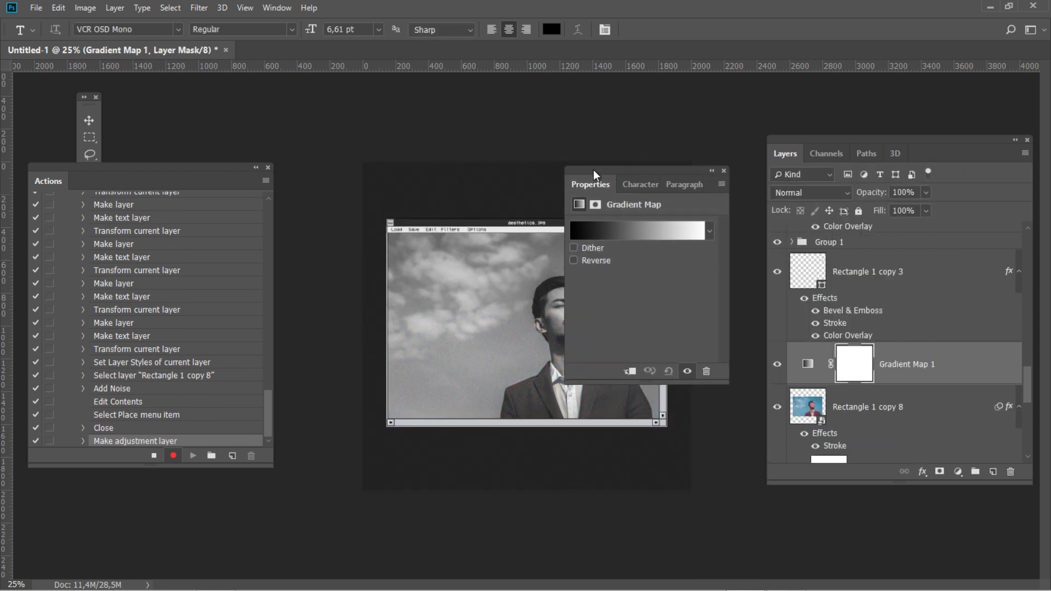
{"action": "left_click", "coordinate": [646, 232]}
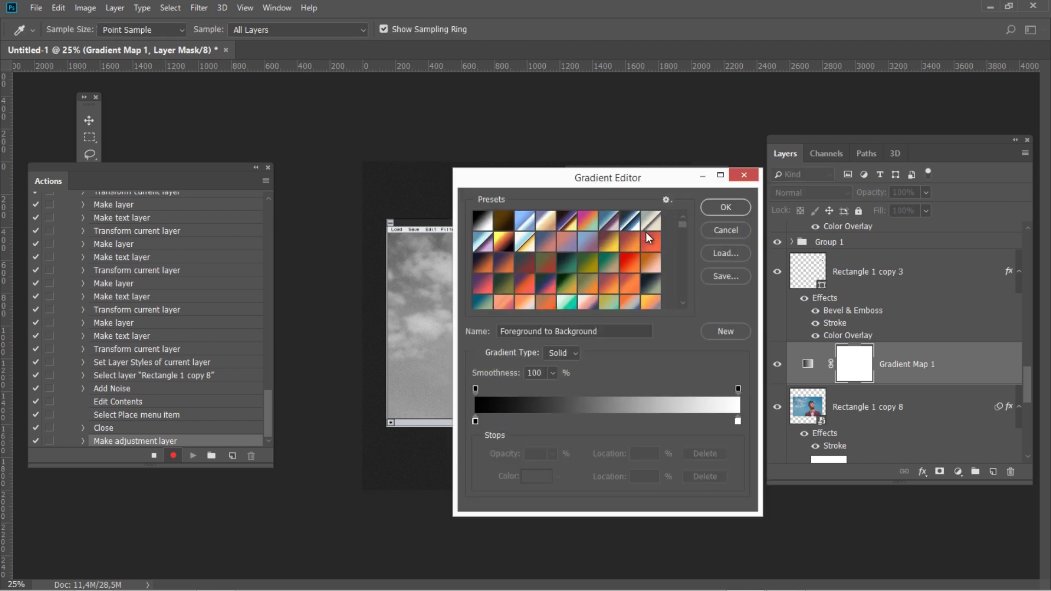
{"action": "left_click", "coordinate": [475, 421]}
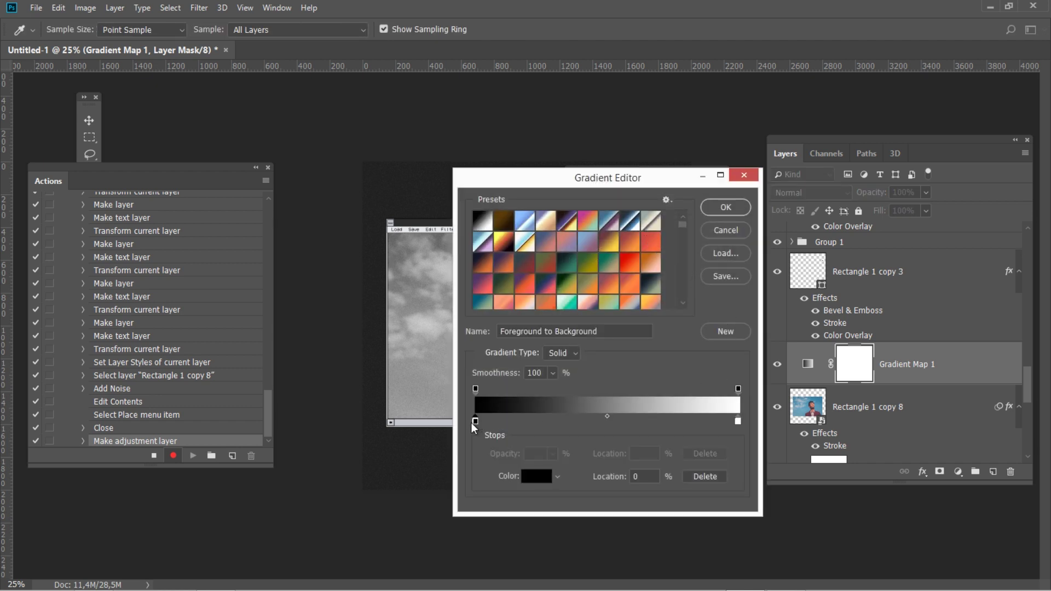
{"action": "left_click", "coordinate": [738, 421]}
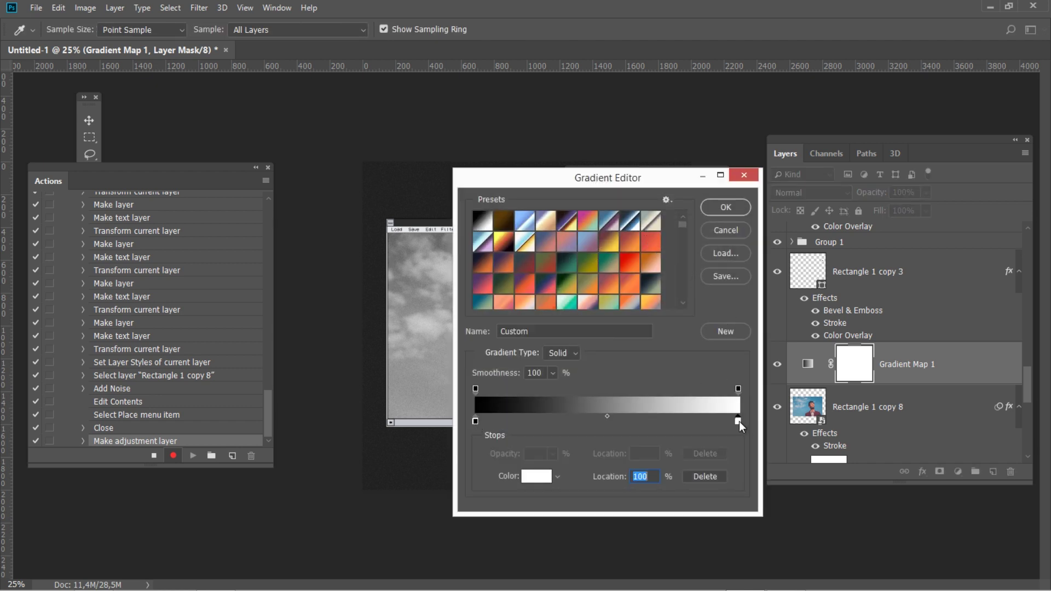
{"action": "left_click", "coordinate": [532, 476]}
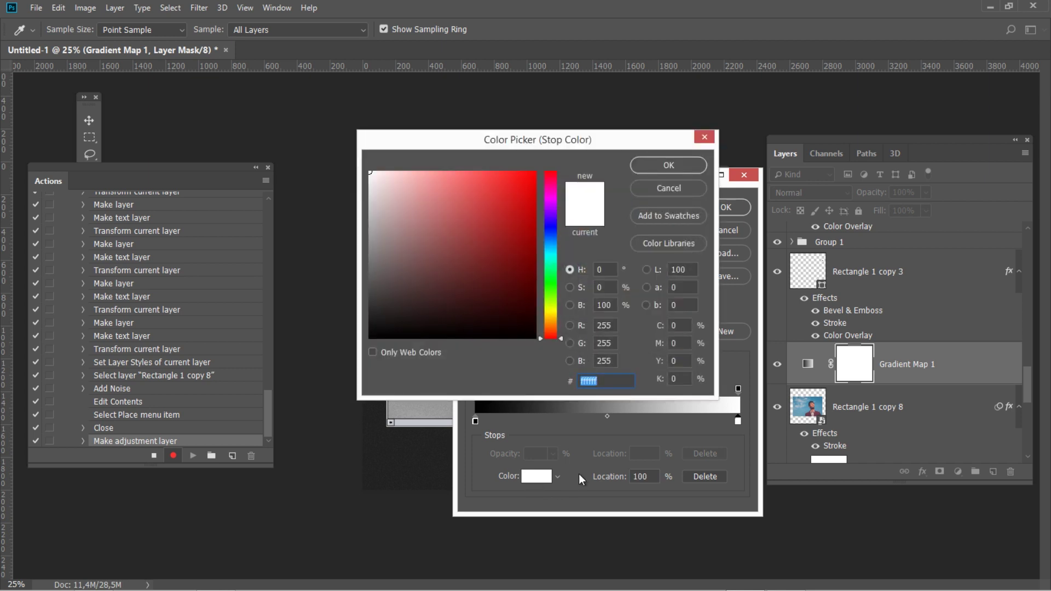
{"action": "type", "text": "cb"}
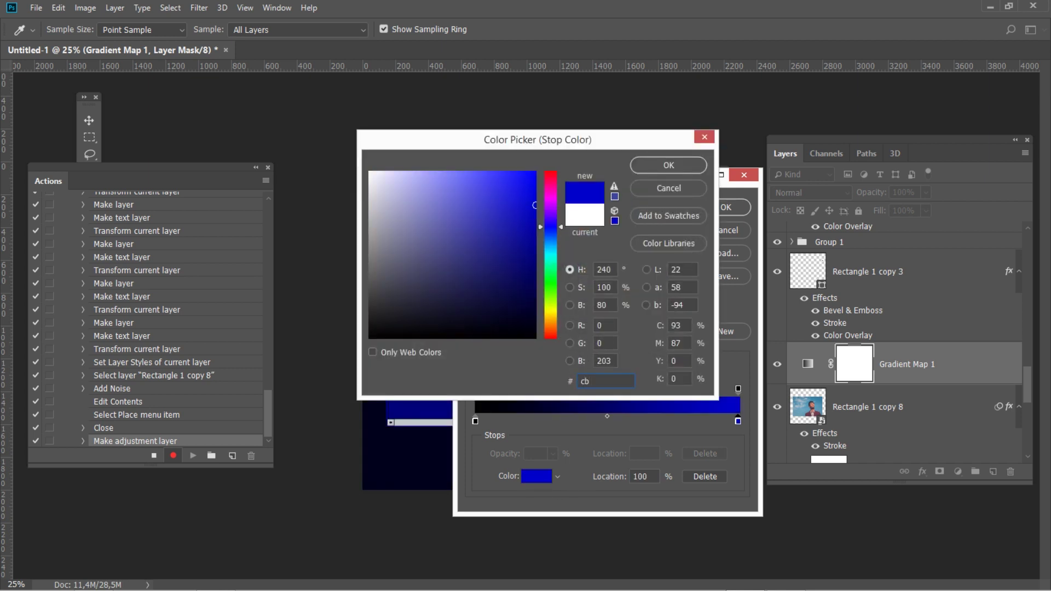
{"action": "type", "text": "7abf"}
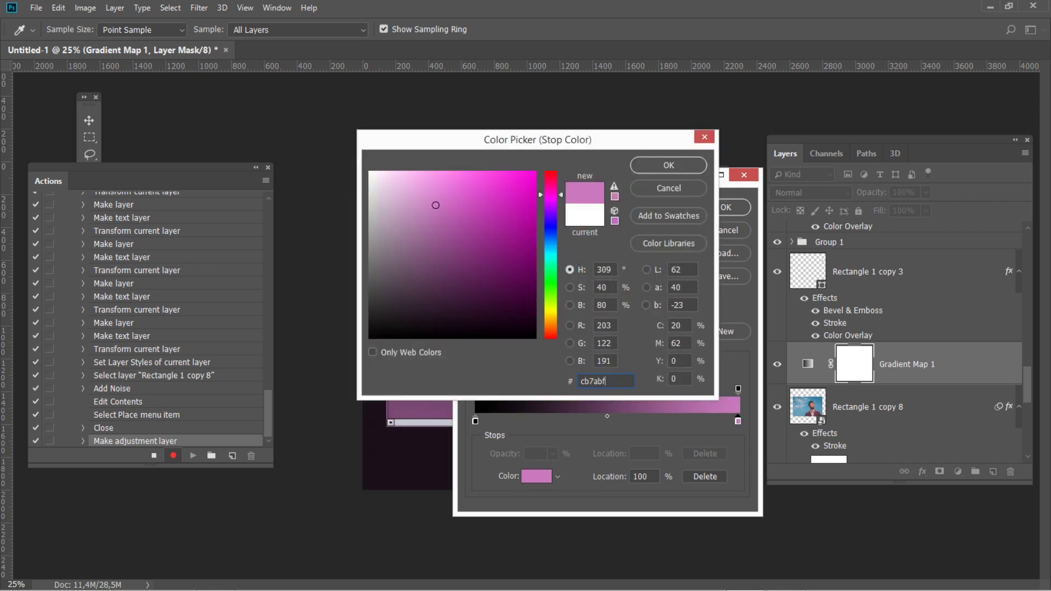
{"action": "left_click", "coordinate": [669, 167]}
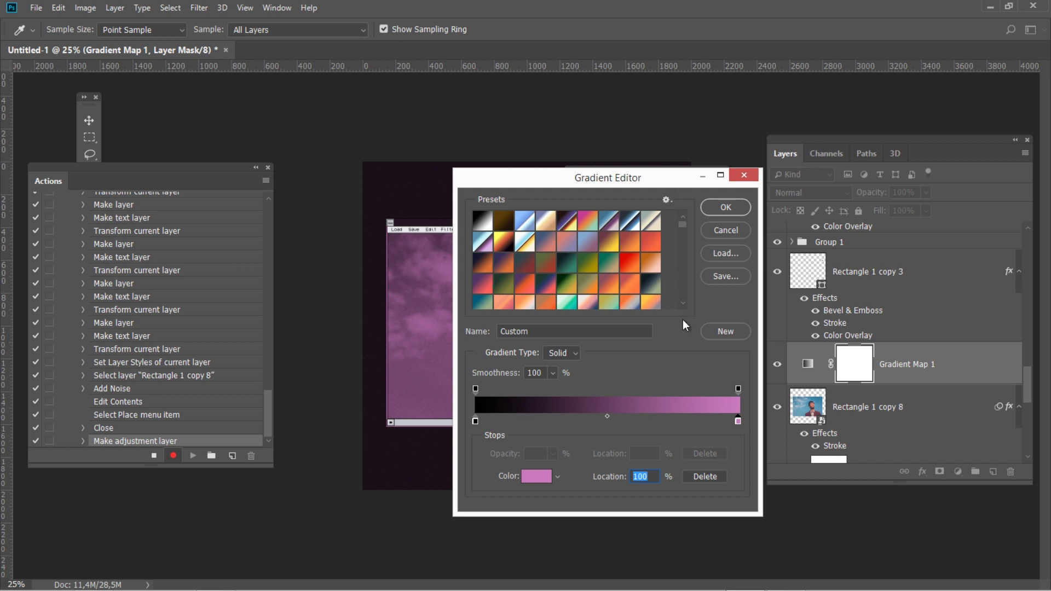
- Add a color stop at 75% on the gradient and set its color to e9e6bb
{"action": "left_click", "coordinate": [673, 421]}
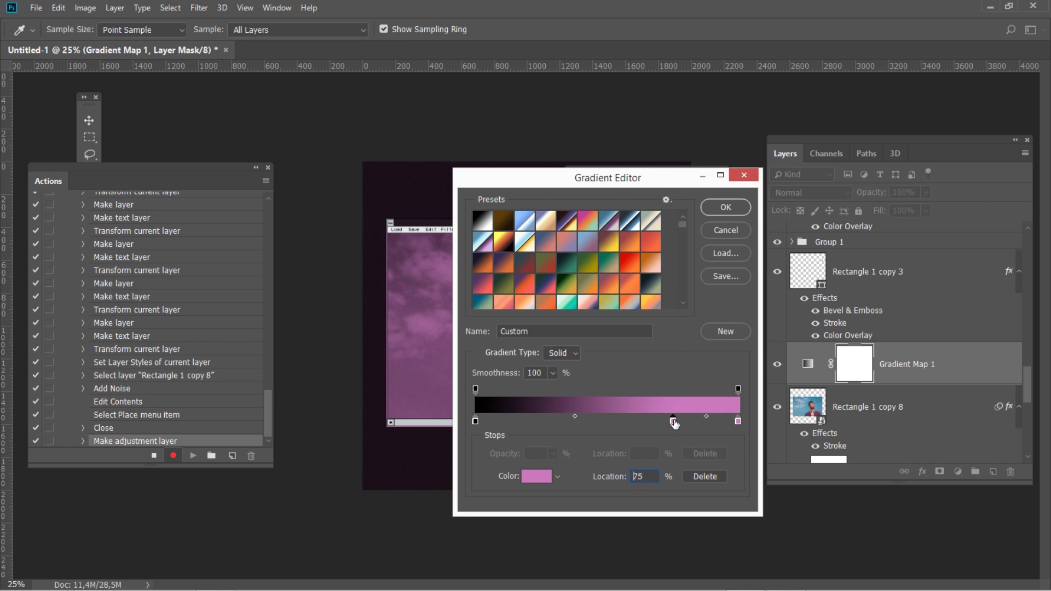
{"action": "left_click", "coordinate": [531, 477]}
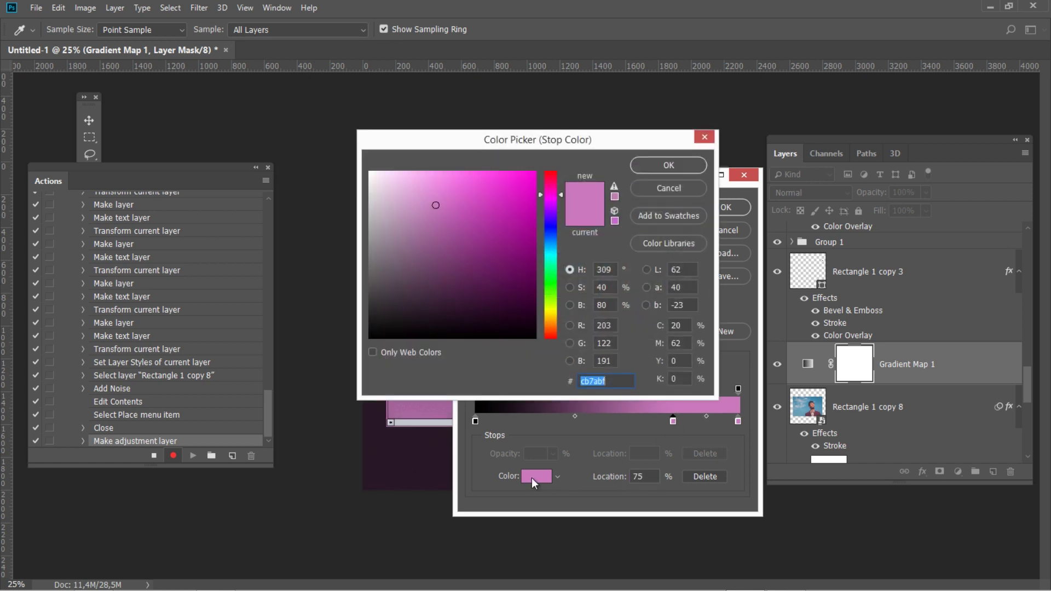
{"action": "type", "text": "e9e"}
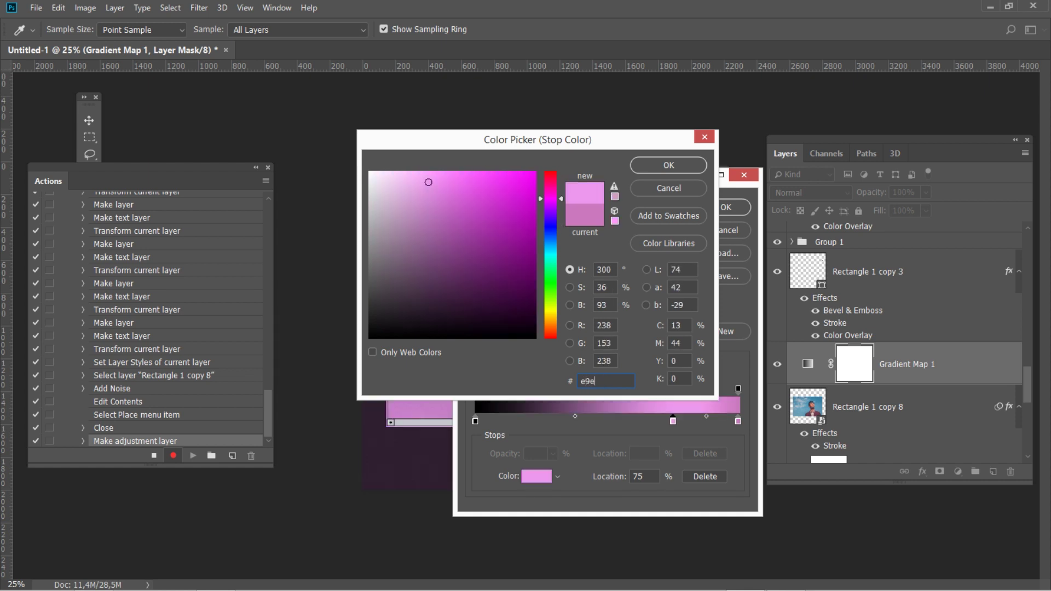
{"action": "type", "text": "6bb"}
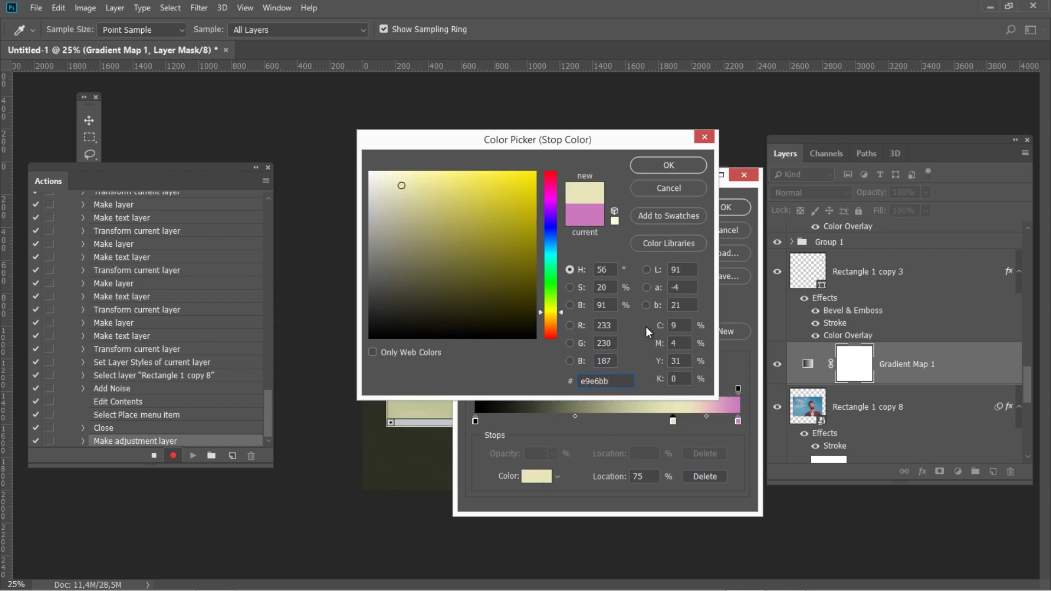
{"action": "left_click", "coordinate": [679, 167]}
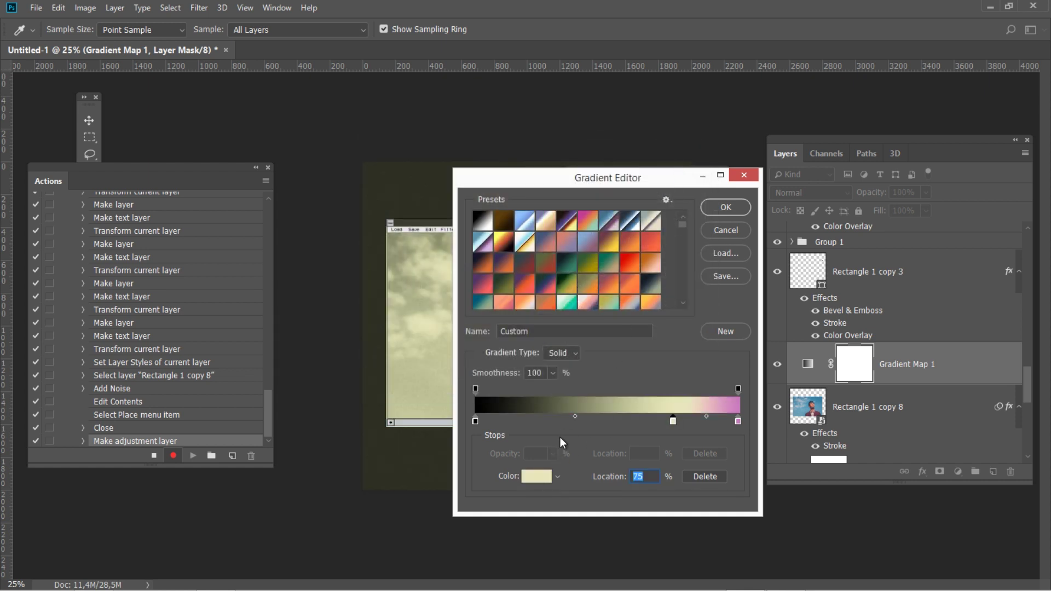
- Add a color stop at 25% on the gradient and set its color to a198fe
{"action": "left_click_drag", "start_coordinate": [564, 425], "coordinate": [542, 421]}
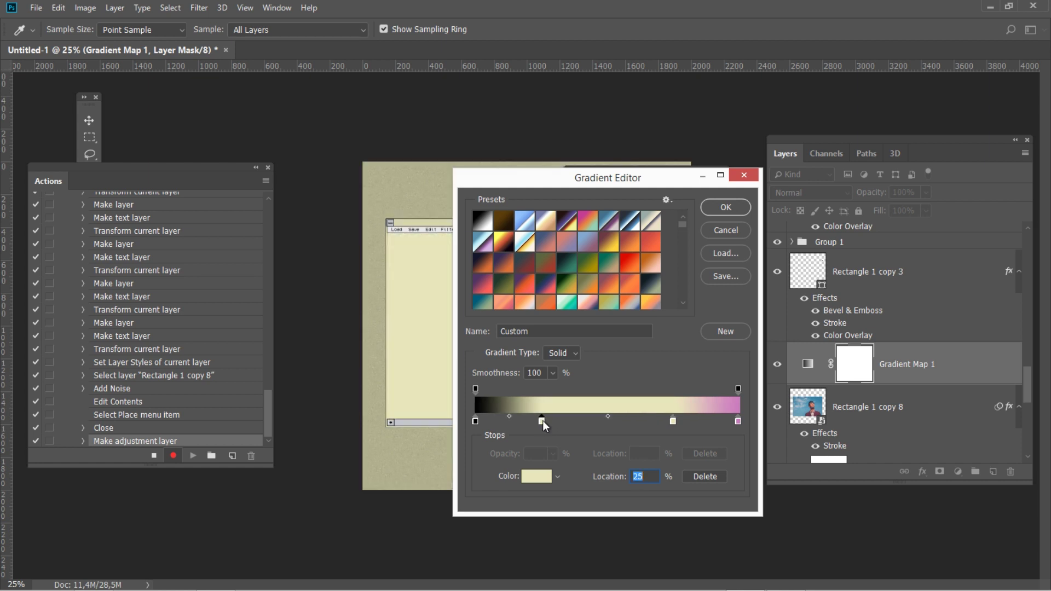
{"action": "left_click", "coordinate": [538, 478]}
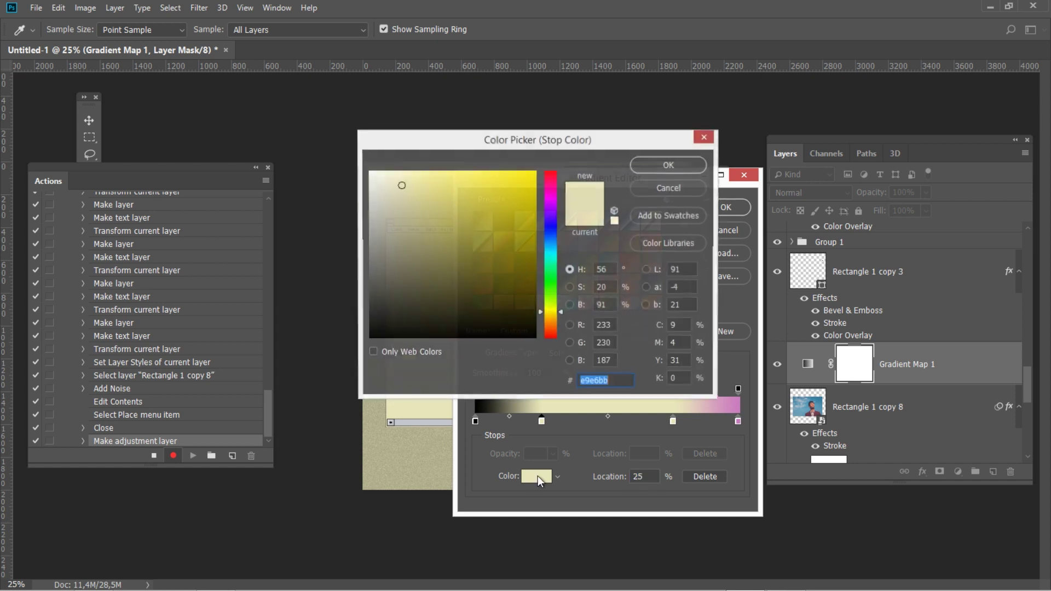
{"action": "type", "text": "a198fe"}
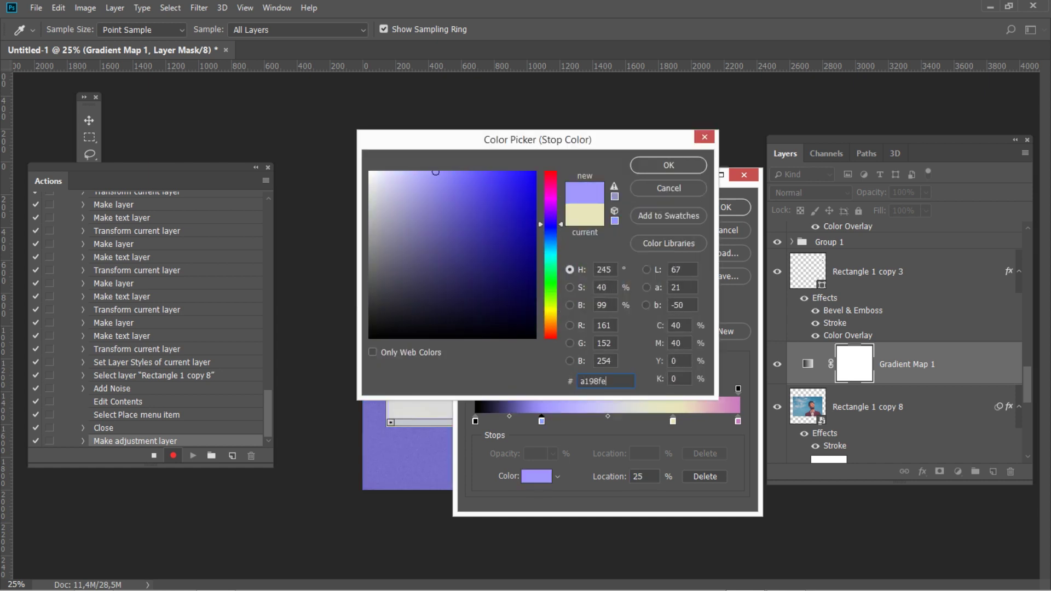
{"action": "left_click", "coordinate": [655, 165]}
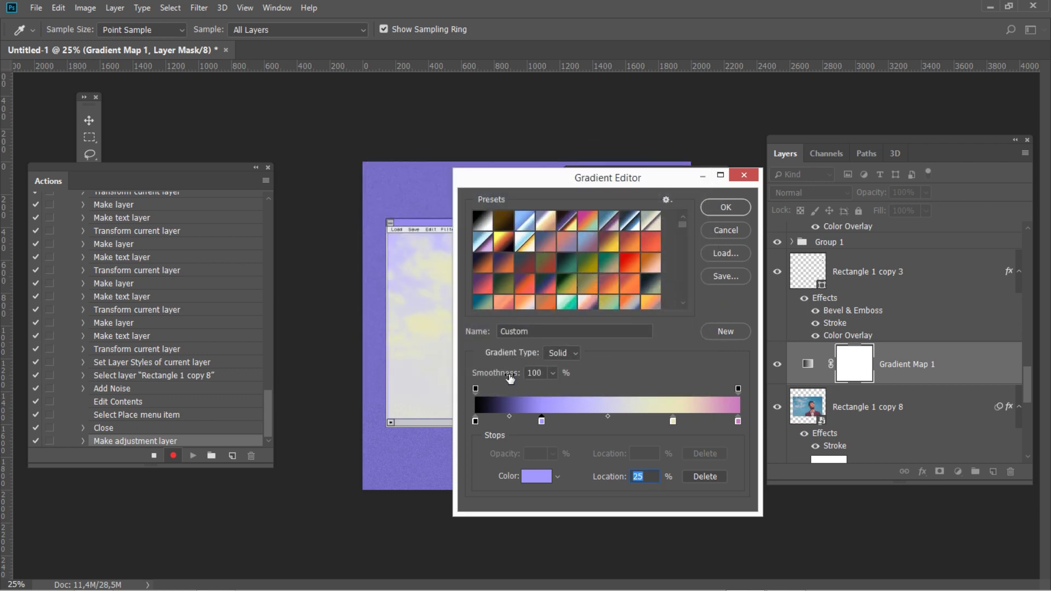
- Set the gradient's 0% color stop to a6e6c3, then apply the gradient and close the adjustment's properties
{"action": "left_click", "coordinate": [474, 421]}
{"action": "left_click", "coordinate": [531, 472]}
{"action": "type", "text": "a"}
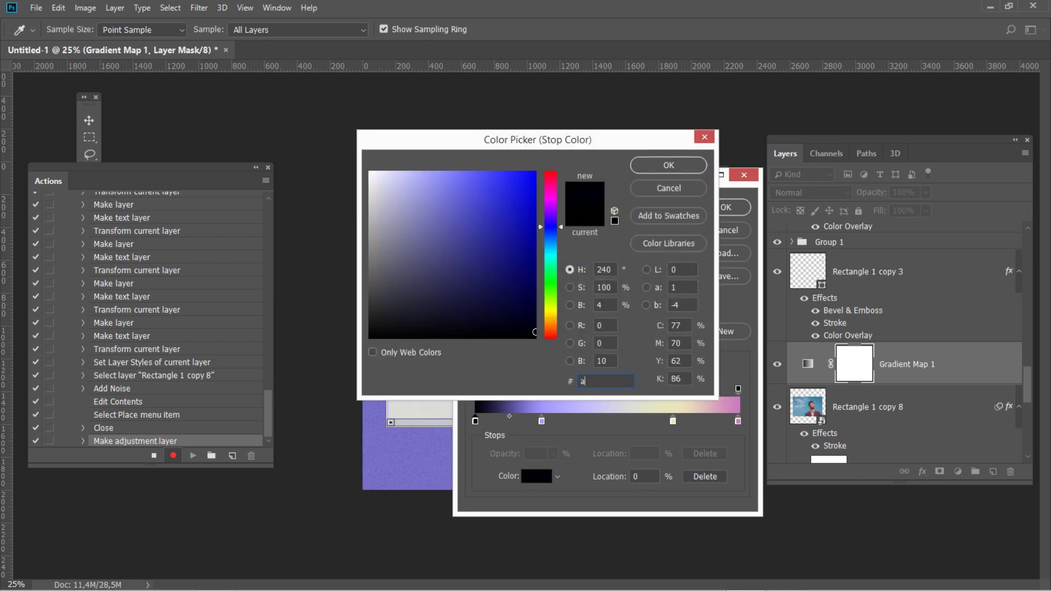
{"action": "type", "text": "6e6c3"}
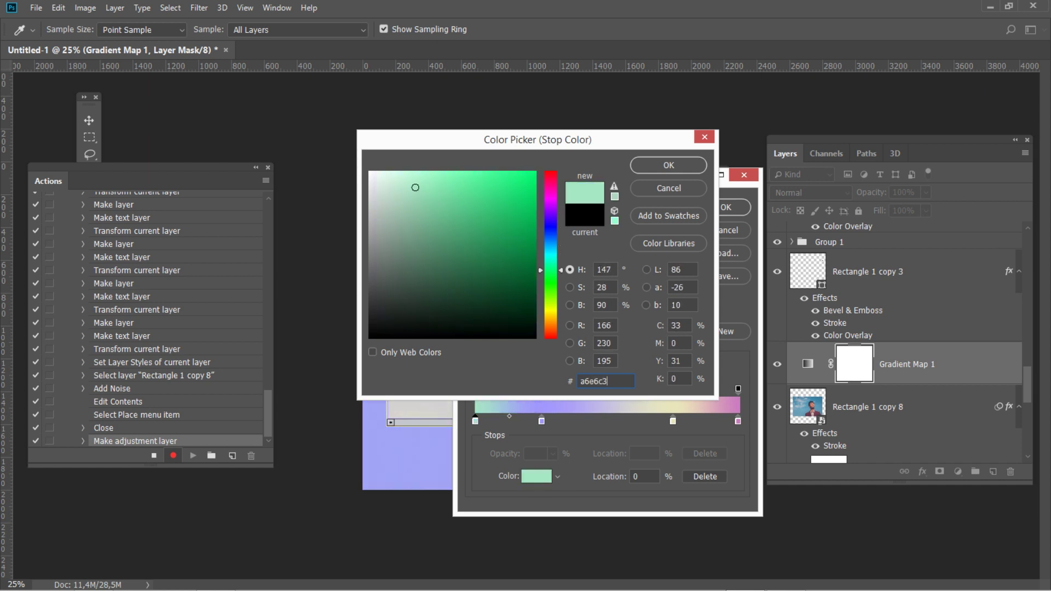
{"action": "left_click", "coordinate": [661, 163]}
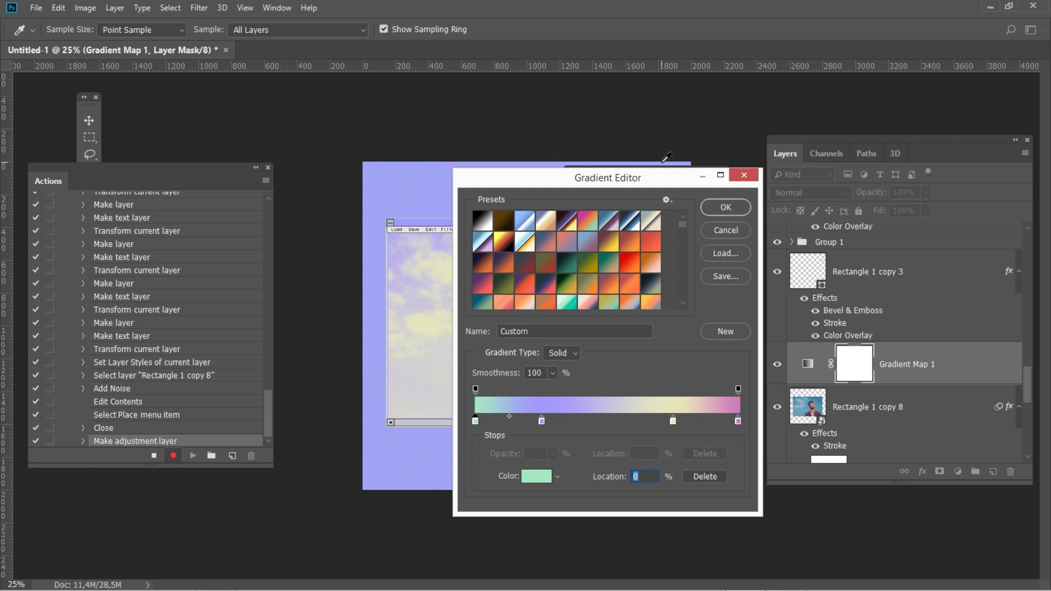
{"action": "left_click", "coordinate": [733, 209]}
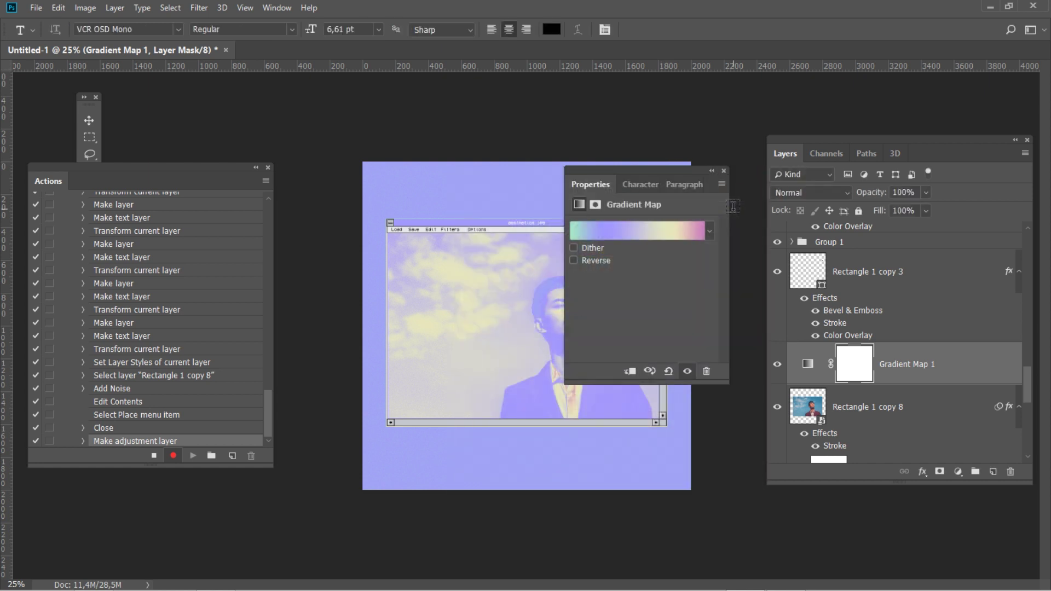
{"action": "left_click", "coordinate": [722, 171]}
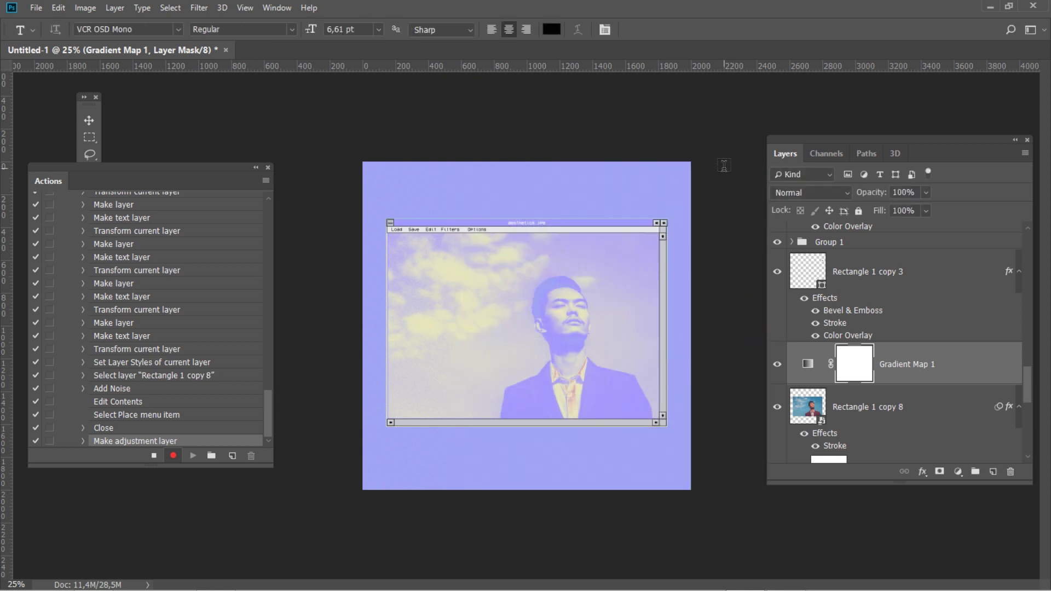
- Set the Gradient Map 1 layer's blend mode to Lighten and its opacity to 18%
{"action": "left_click", "coordinate": [825, 194]}
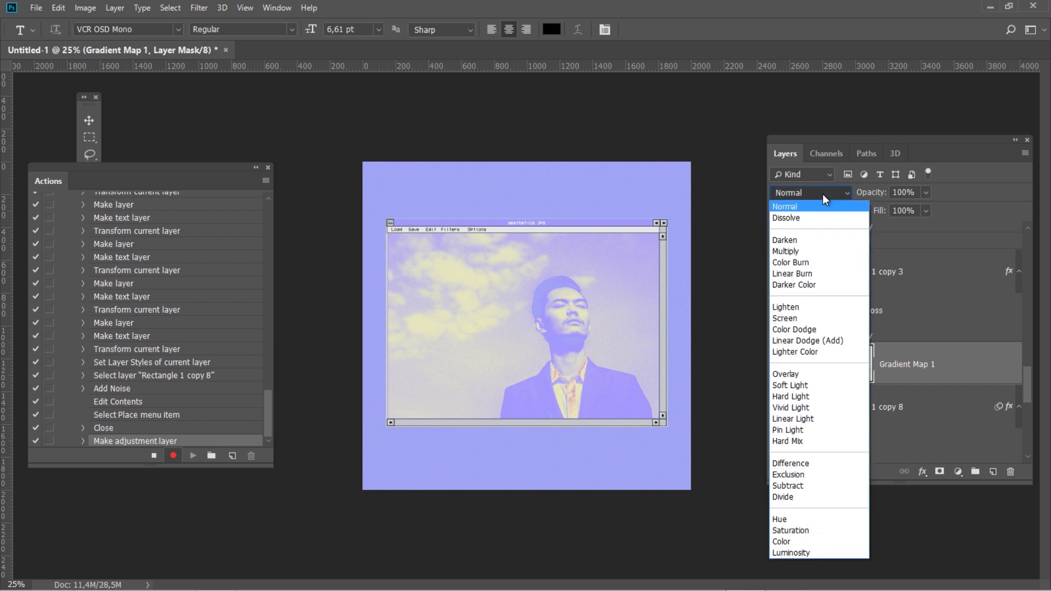
{"action": "left_click", "coordinate": [791, 308]}
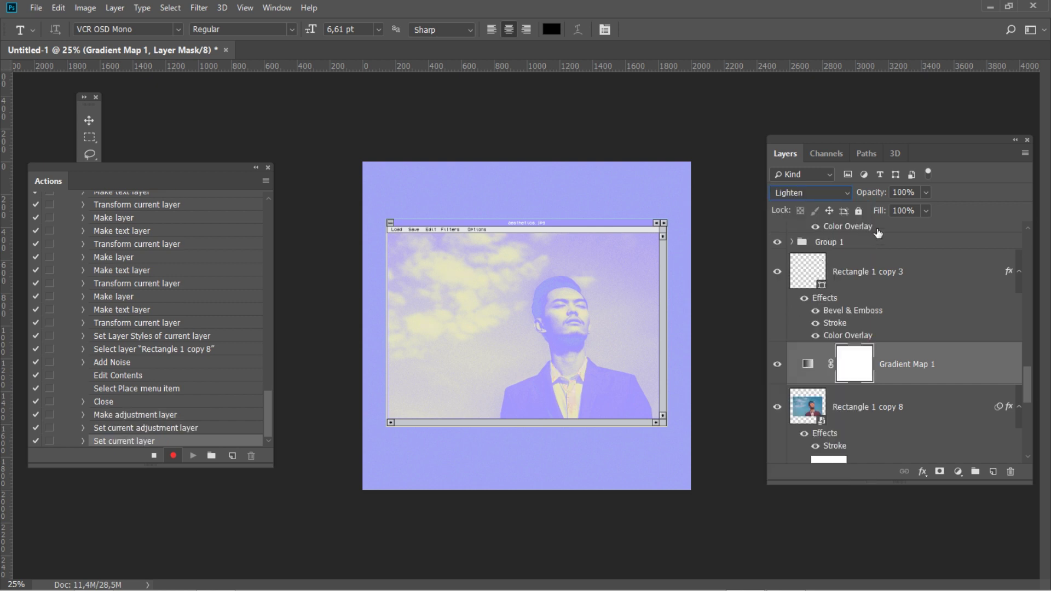
{"action": "left_click", "coordinate": [903, 192]}
{"action": "type", "text": "18"}
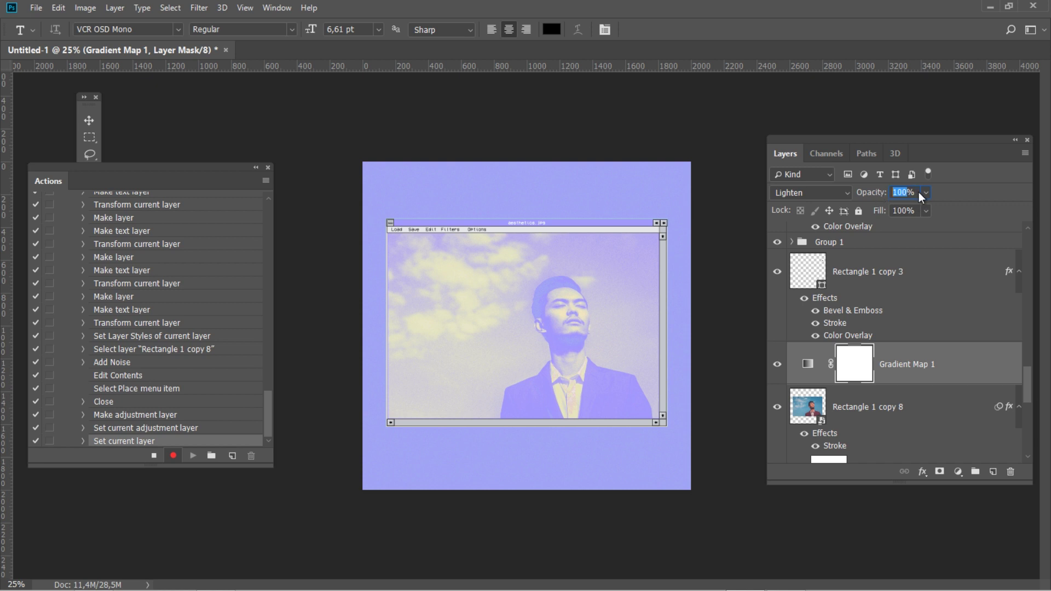
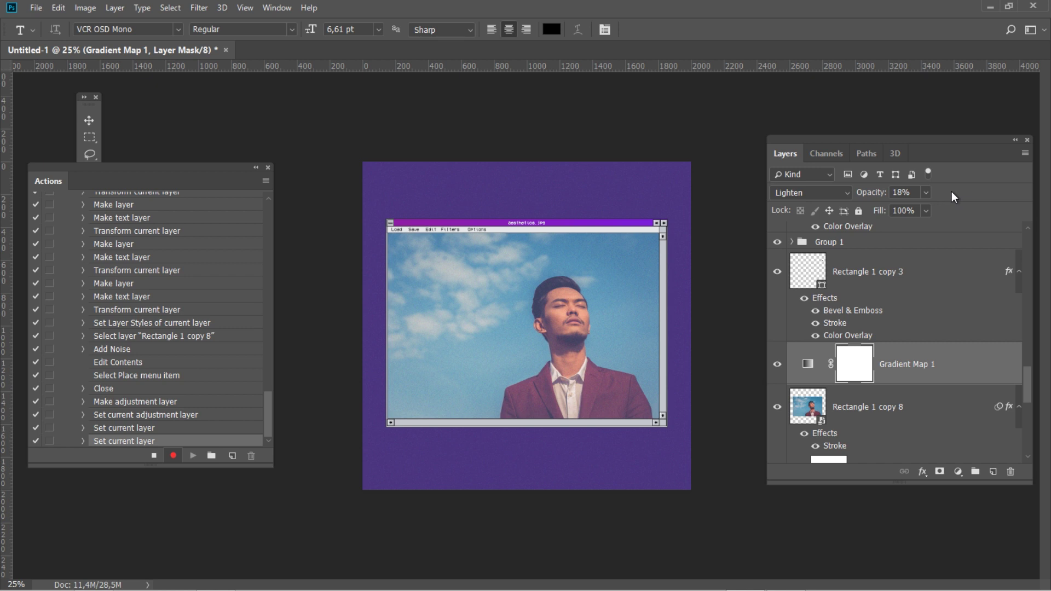
- Add an Exposure adjustment layer above Gradient Map 1 with an offset of 0,0500, and close its properties
{"action": "left_click", "coordinate": [116, 8]}
{"action": "mouse_move", "coordinate": [219, 183]}
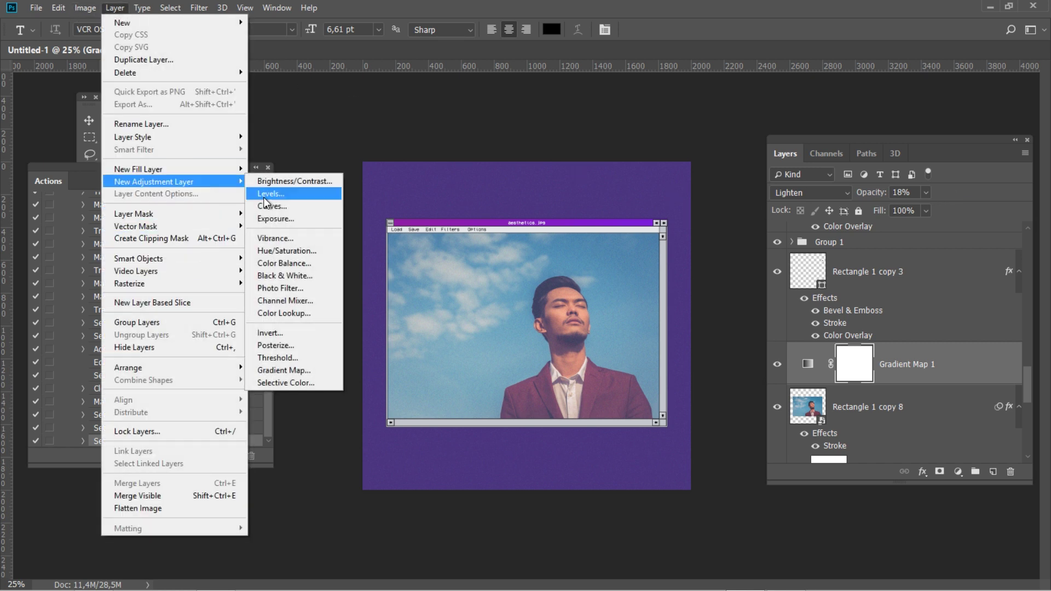
{"action": "left_click", "coordinate": [294, 219]}
{"action": "left_click", "coordinate": [638, 230]}
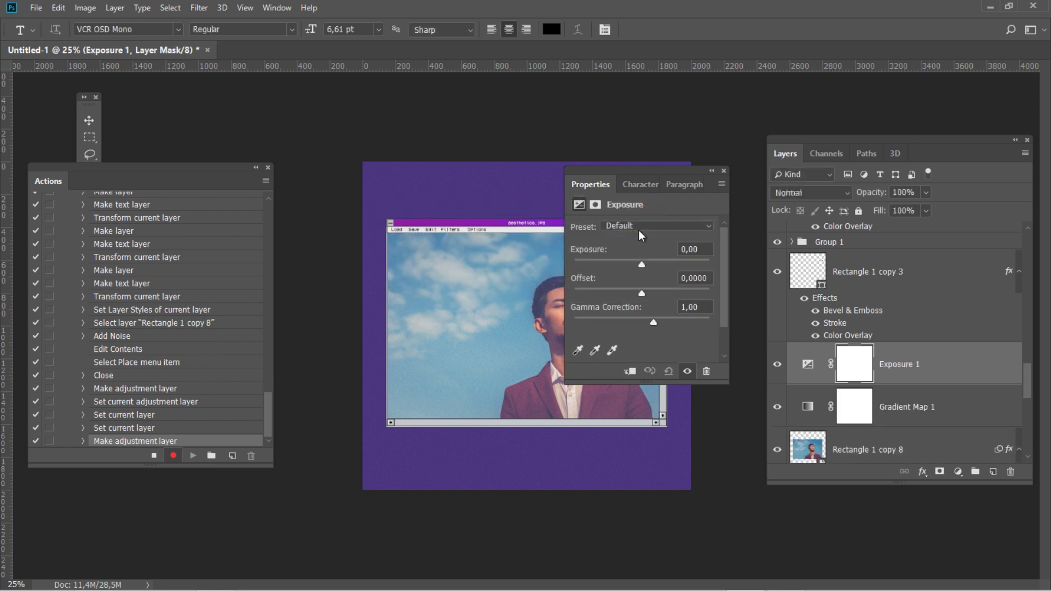
{"action": "left_click", "coordinate": [696, 278]}
{"action": "type", "text": "5"}
{"action": "key", "text": "Return"}
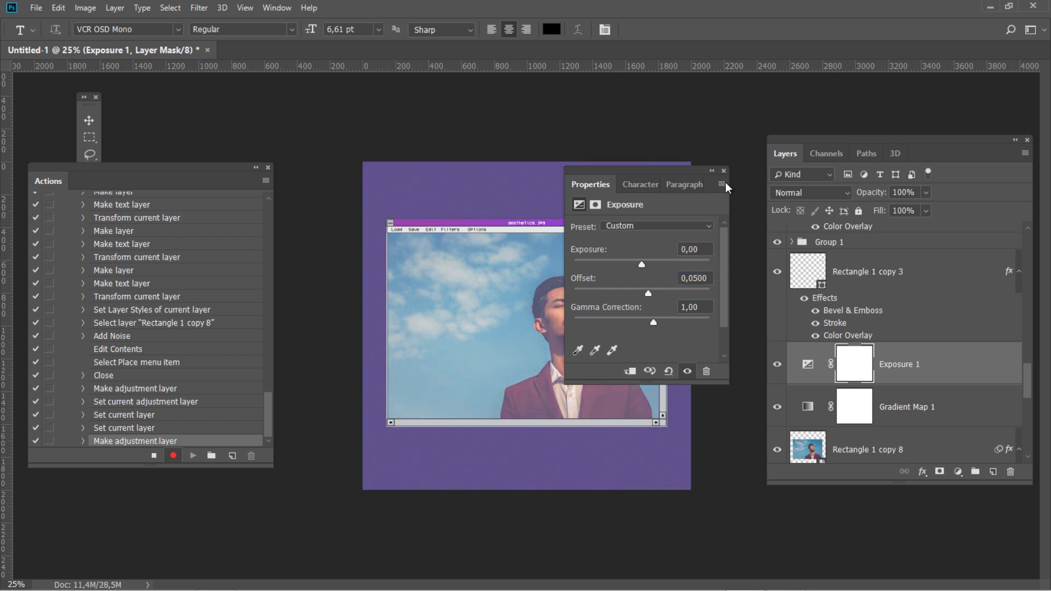
{"action": "left_click", "coordinate": [724, 171]}
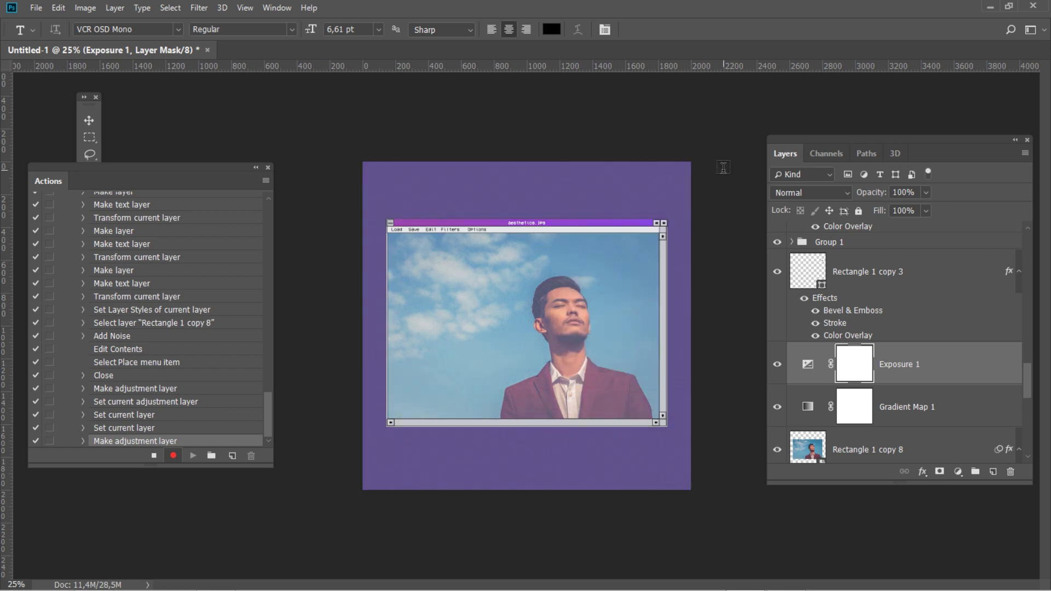
- Add a gradient fill layer above the Exposure 1 layer with the default layer settings
{"action": "left_click", "coordinate": [115, 7]}
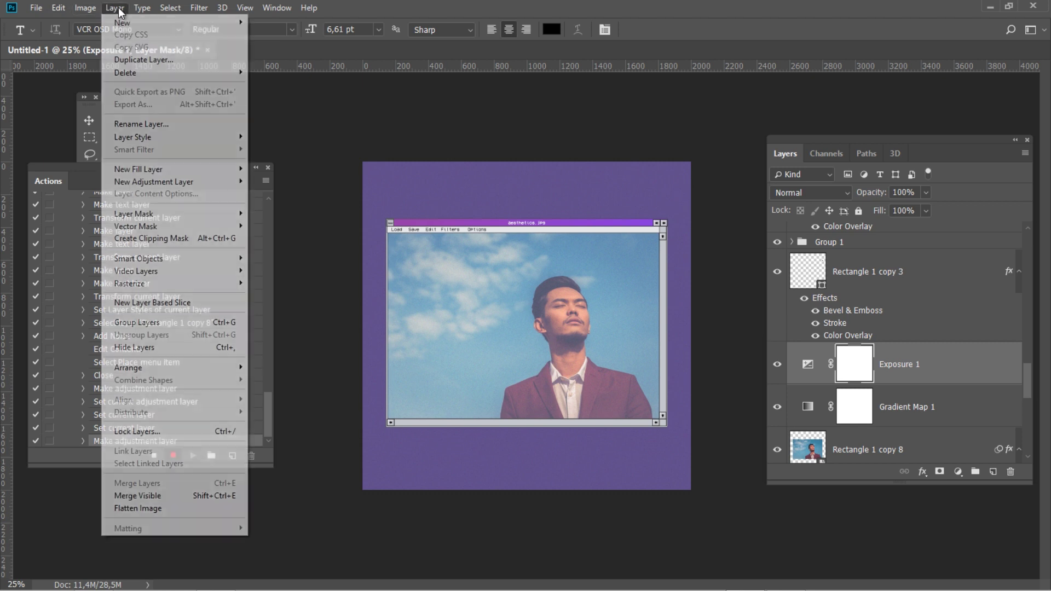
{"action": "mouse_move", "coordinate": [236, 169]}
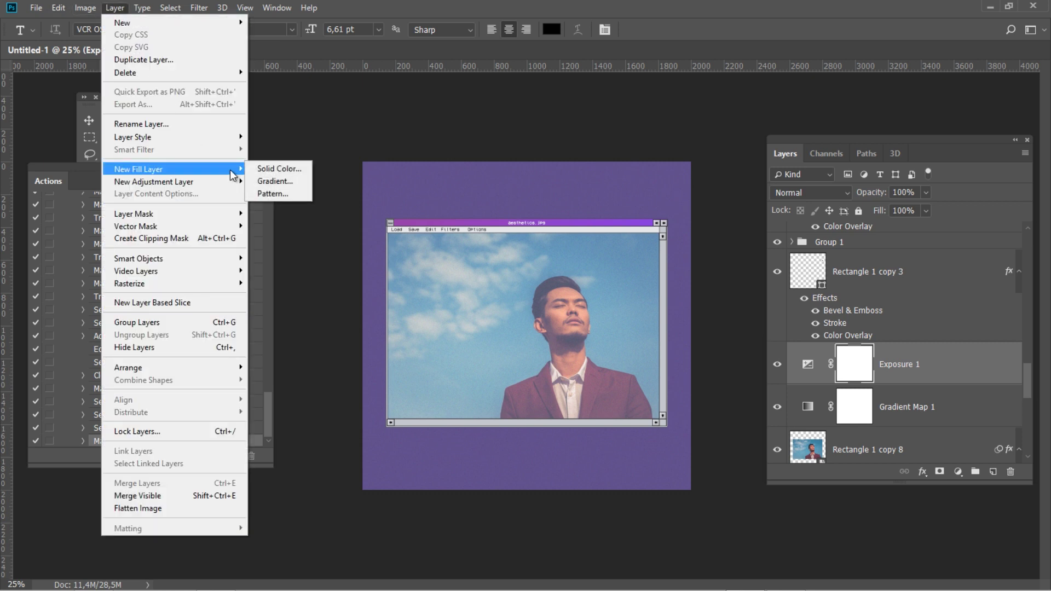
{"action": "left_click", "coordinate": [297, 182]}
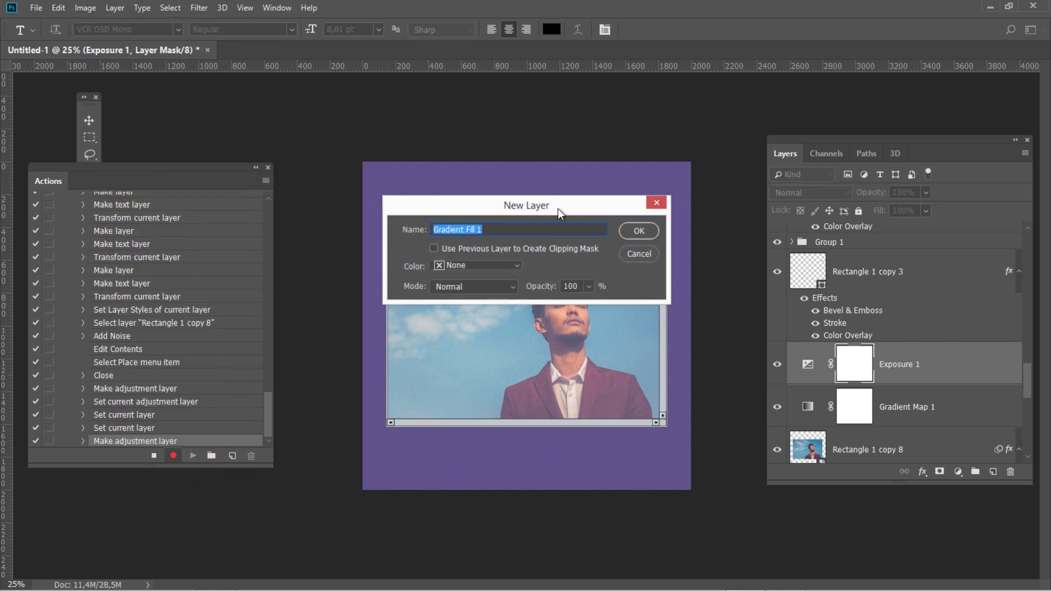
{"action": "left_click", "coordinate": [638, 230]}
{"action": "left_click_drag", "start_coordinate": [602, 304], "coordinate": [489, 213]}
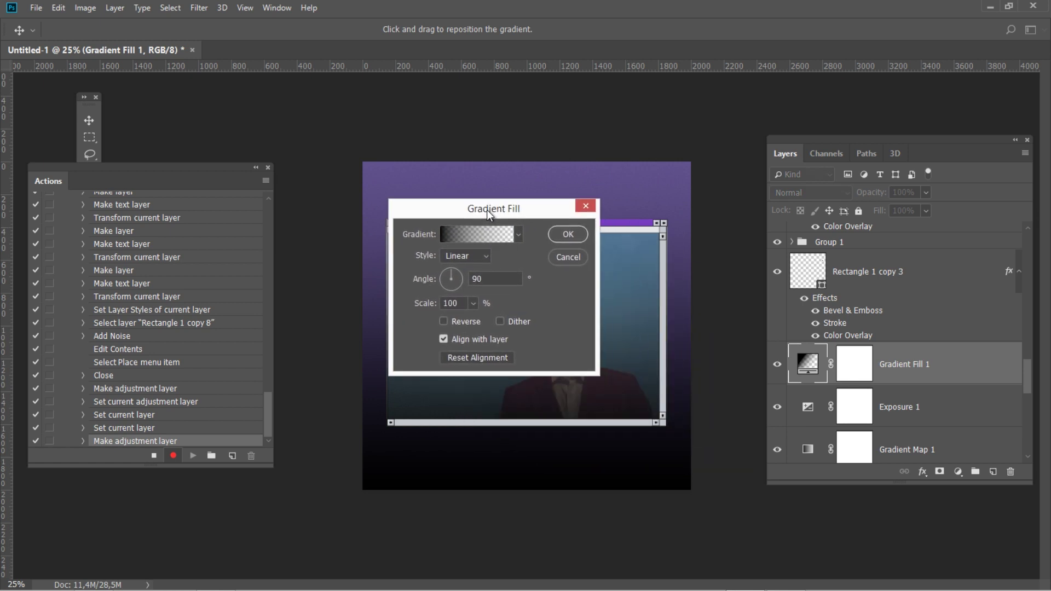
- Keep the fill's Linear style and set its gradient's 0% color stop to de38ed
{"action": "left_click", "coordinate": [484, 262]}
{"action": "left_click", "coordinate": [471, 268]}
{"action": "left_click", "coordinate": [484, 239]}
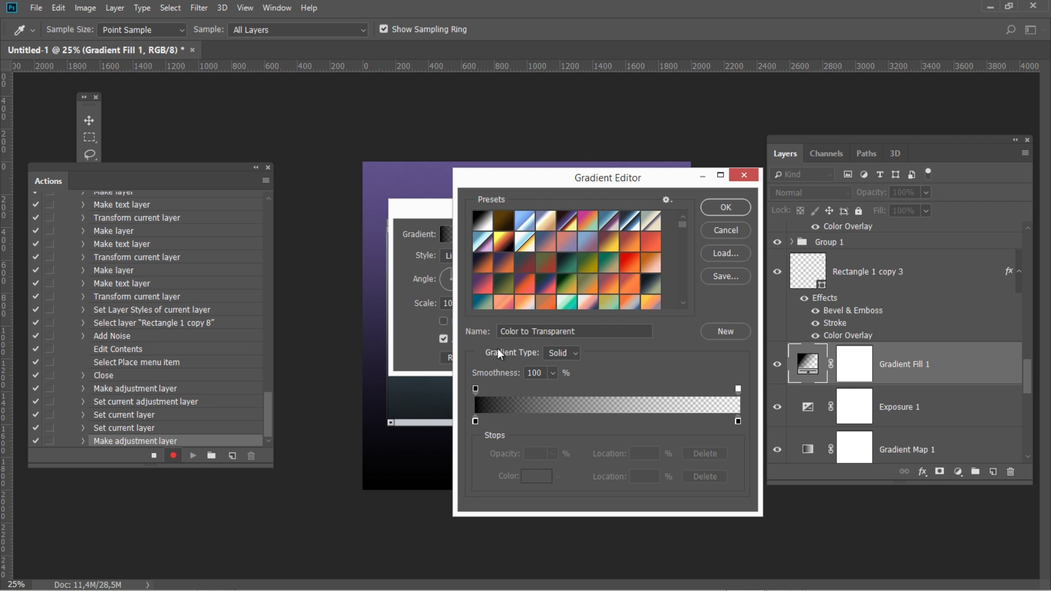
{"action": "left_click", "coordinate": [475, 421]}
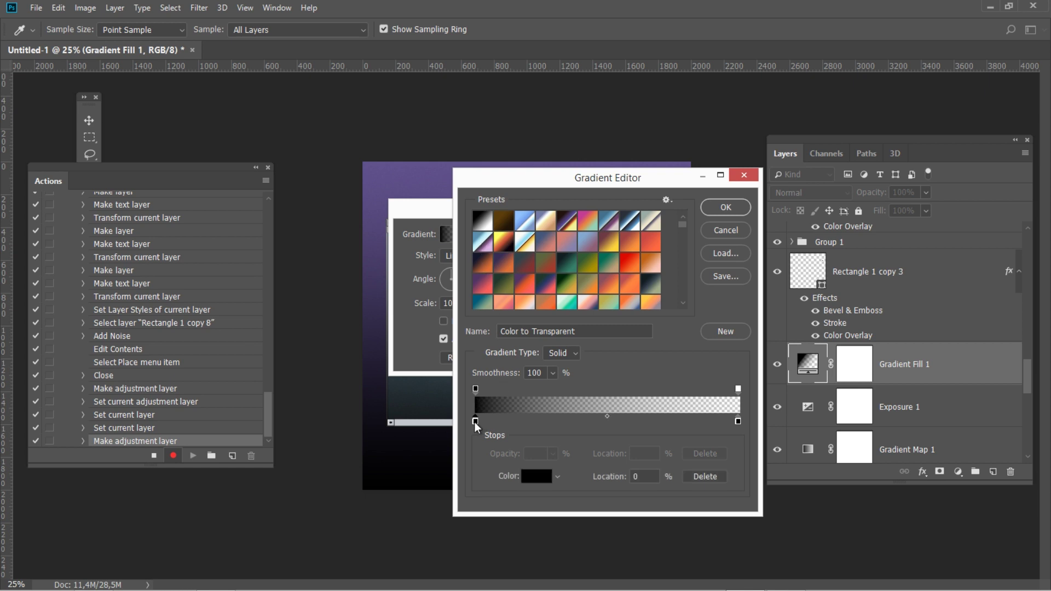
{"action": "left_click", "coordinate": [533, 476]}
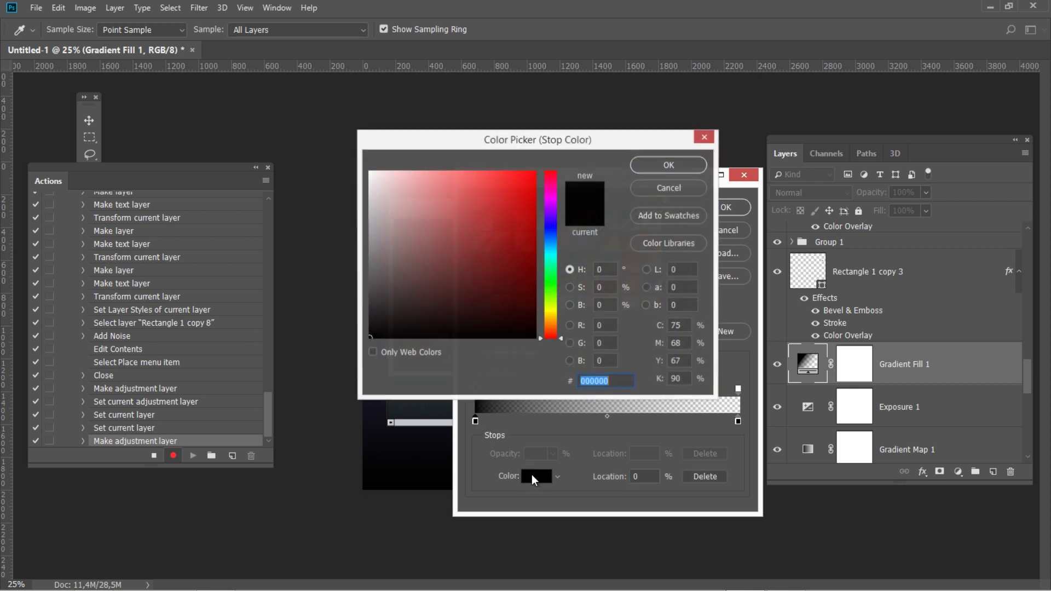
{"action": "type", "text": "de3"}
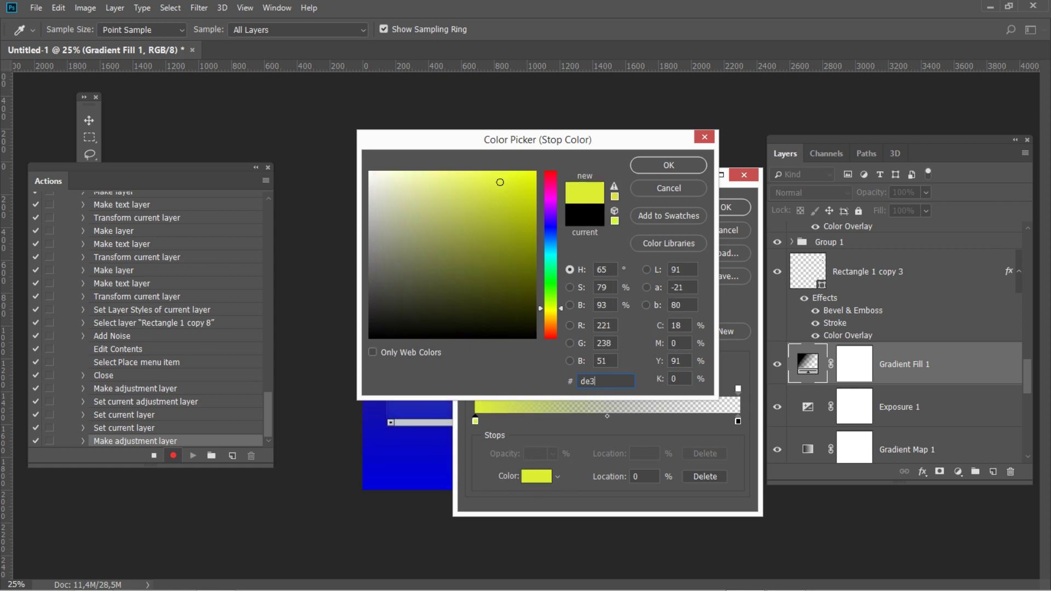
{"action": "type", "text": "8ed"}
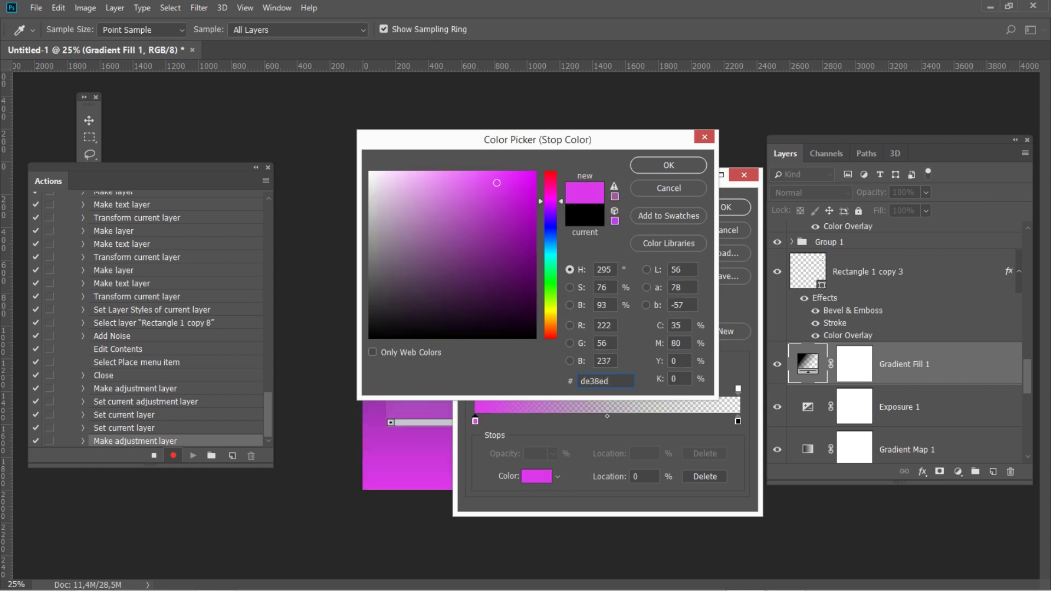
{"action": "left_click", "coordinate": [675, 169]}
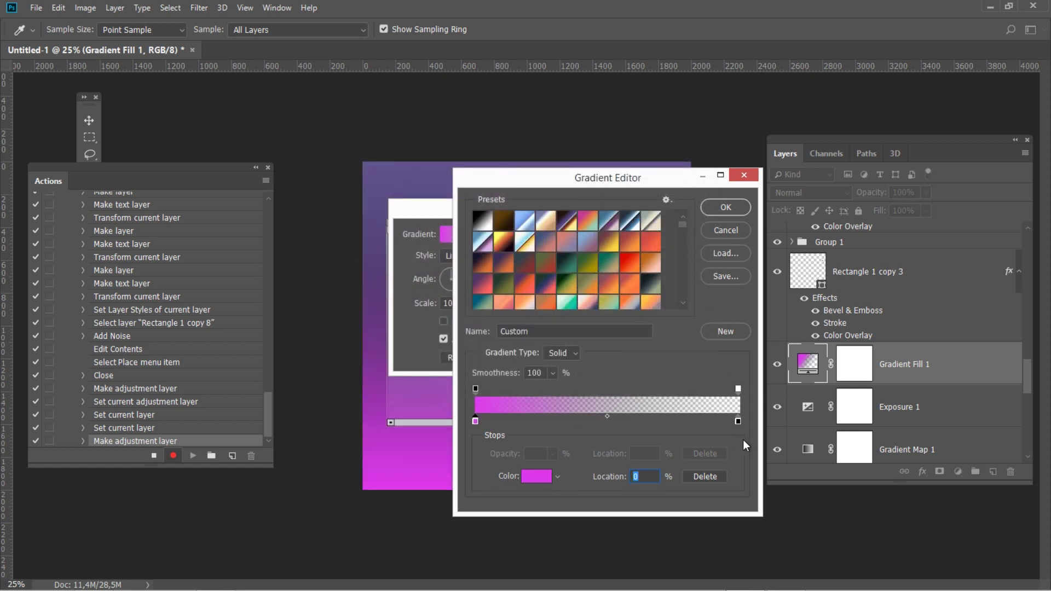
- Set the fill gradient's 100% color stop to 91f5f6
{"action": "left_click", "coordinate": [738, 422]}
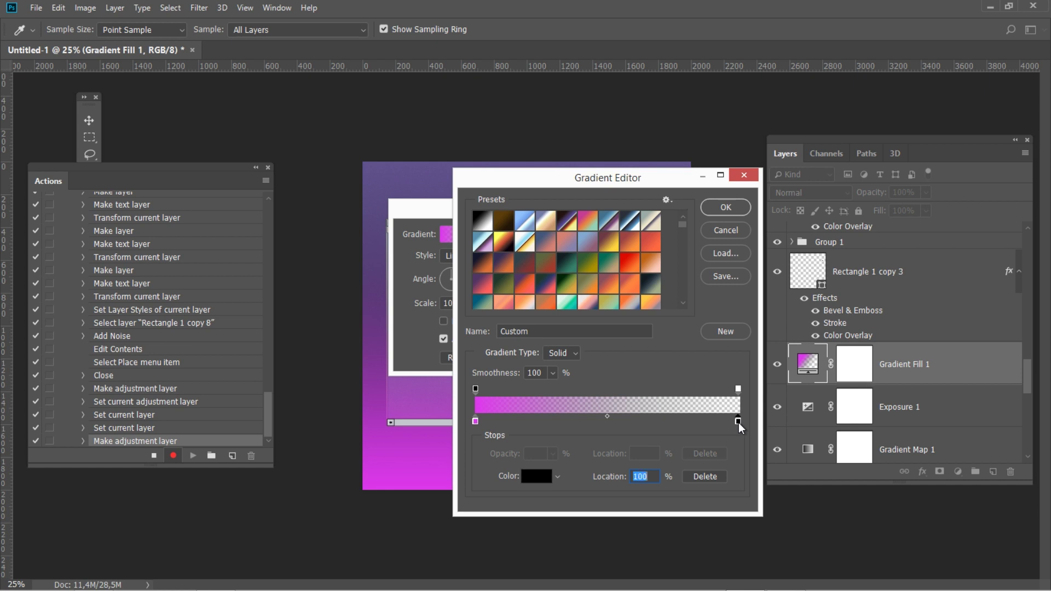
{"action": "left_click", "coordinate": [534, 477]}
{"action": "type", "text": "9"}
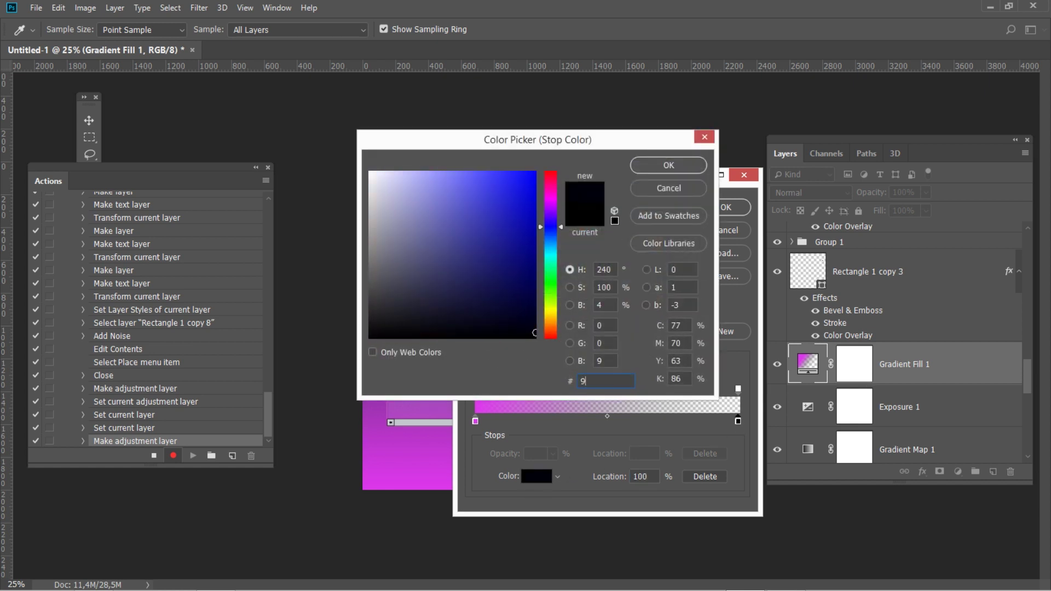
{"action": "type", "text": "1f5f6"}
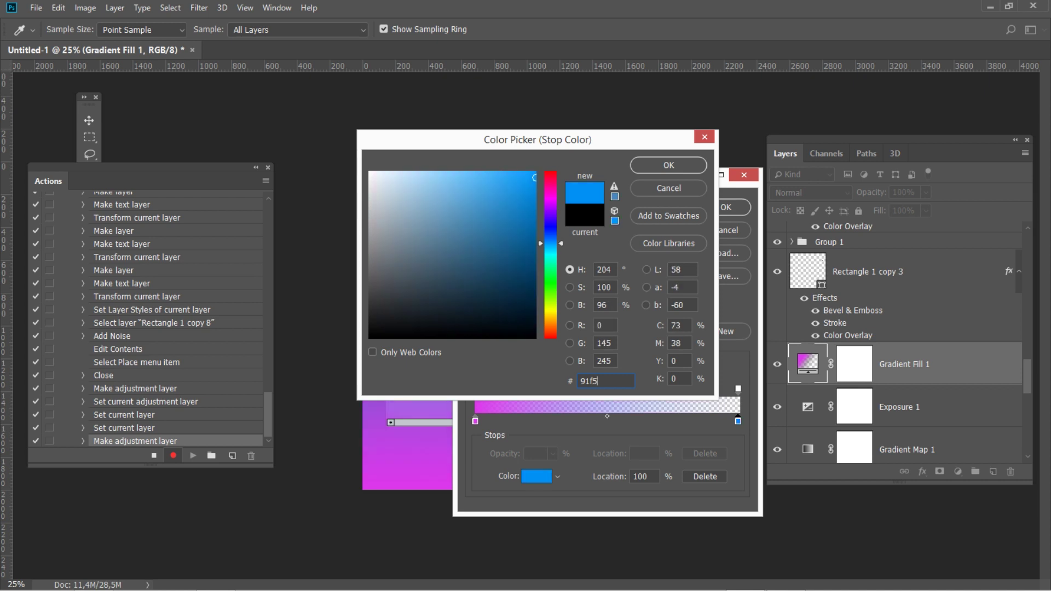
{"action": "left_click", "coordinate": [696, 169]}
- Raise the opacity stop at the gradient's 100% location to 100% opacity and apply the gradient fill
{"action": "left_click", "coordinate": [738, 389]}
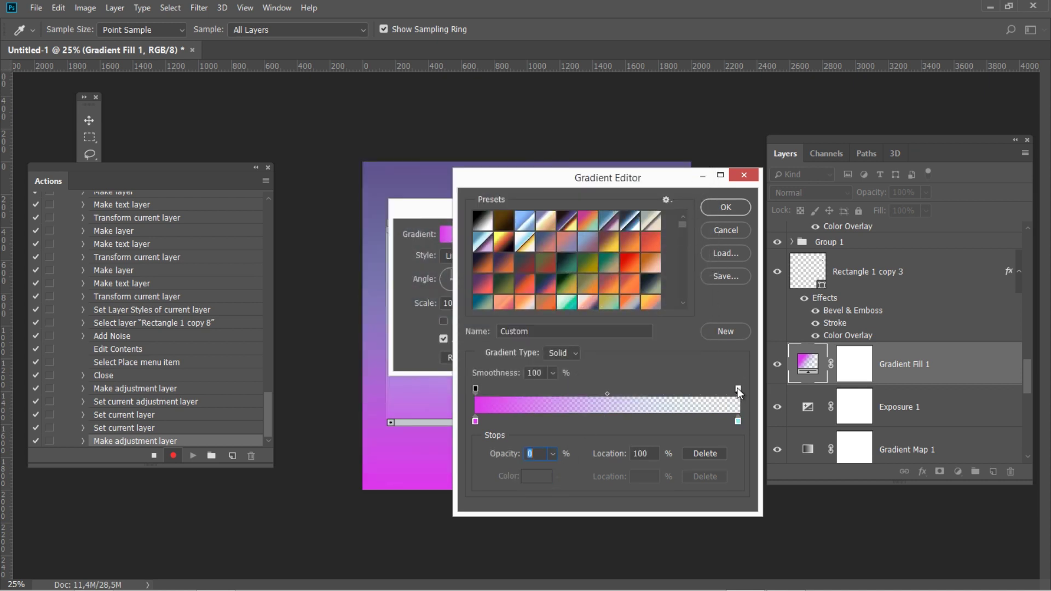
{"action": "left_click", "coordinate": [552, 453]}
{"action": "left_click_drag", "start_coordinate": [554, 469], "coordinate": [661, 478]}
{"action": "left_click", "coordinate": [719, 205]}
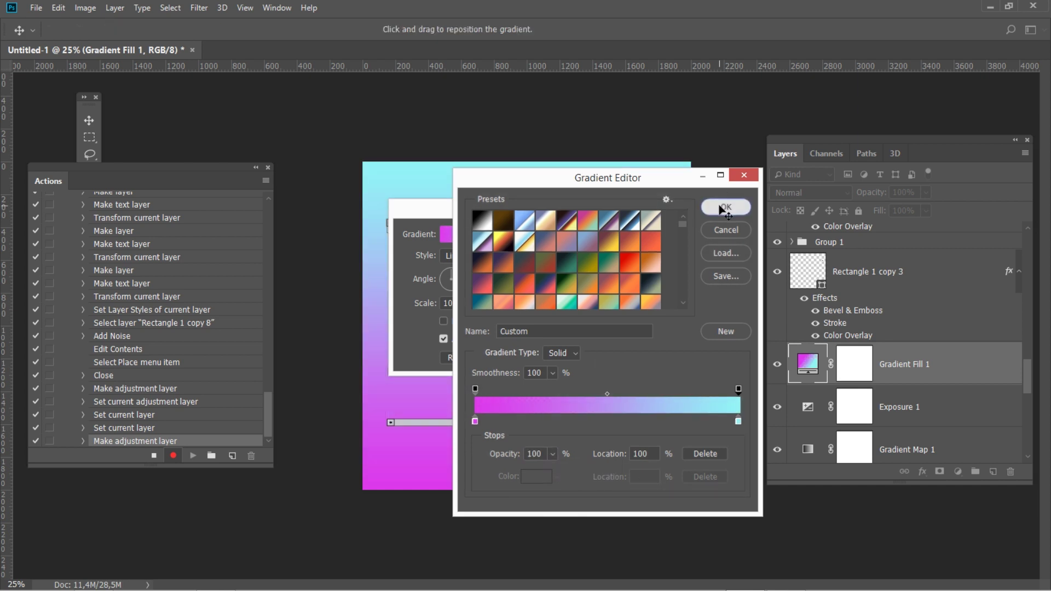
{"action": "left_click", "coordinate": [719, 205]}
{"action": "left_click", "coordinate": [582, 234]}
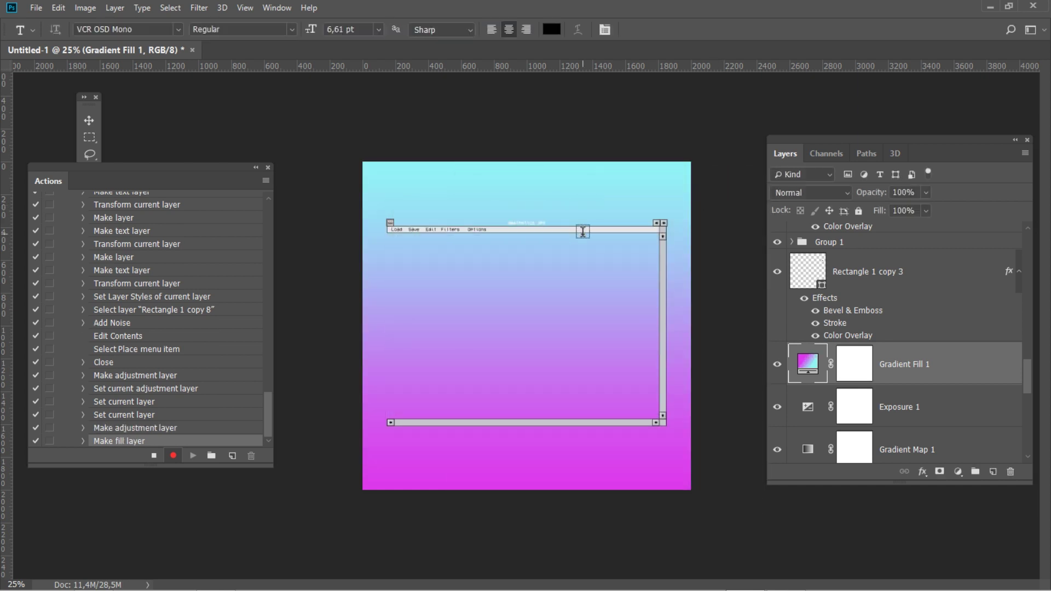
- Set the Gradient Fill 1 layer's blend mode to Soft Light and its opacity to 70%
{"action": "left_click", "coordinate": [797, 192]}
{"action": "left_click", "coordinate": [819, 385]}
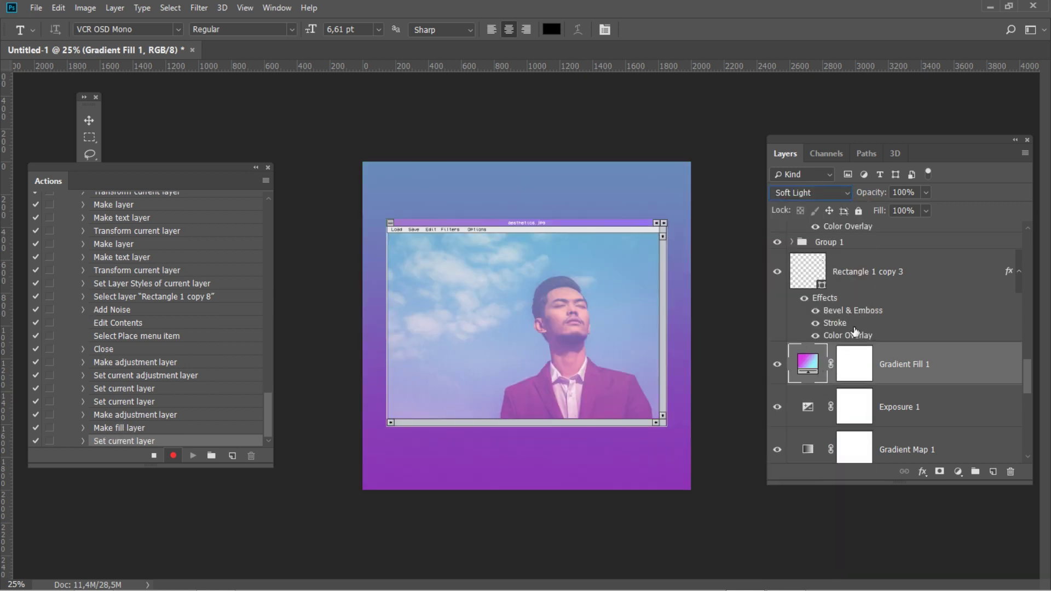
{"action": "left_click", "coordinate": [892, 193]}
{"action": "type", "text": "70"}
{"action": "key", "text": "Return"}
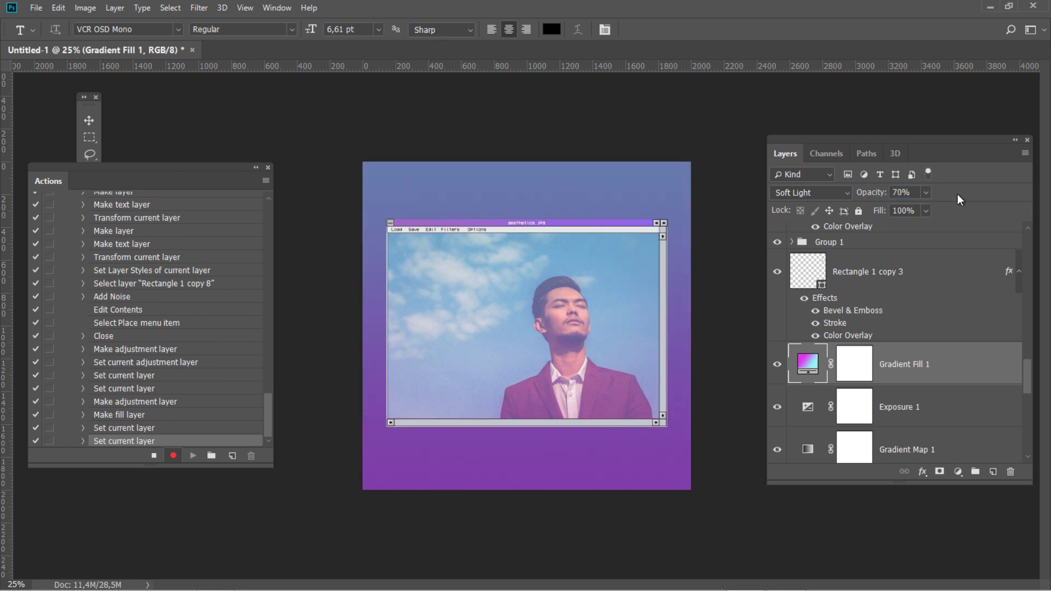
- Add a Channel Mixer adjustment layer above Gradient Fill 1 and move its properties aside
{"action": "left_click", "coordinate": [114, 8]}
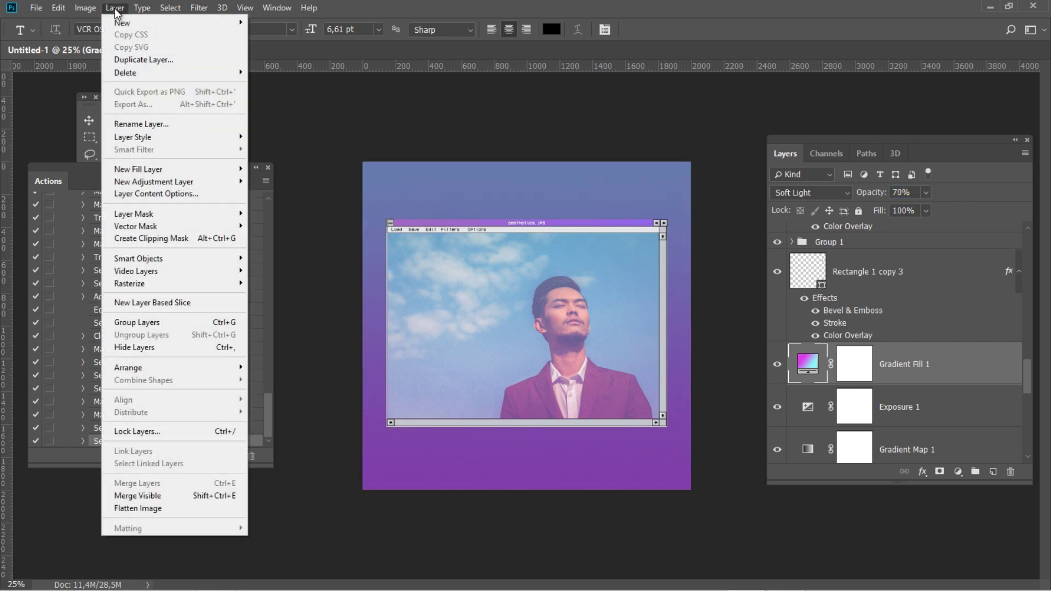
{"action": "mouse_move", "coordinate": [197, 181]}
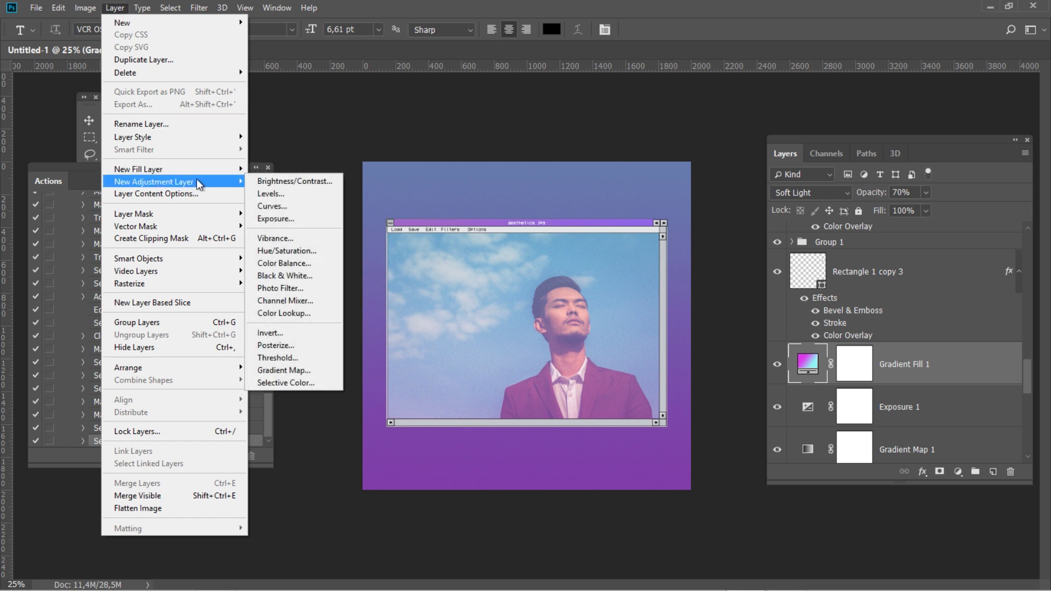
{"action": "left_click", "coordinate": [309, 300]}
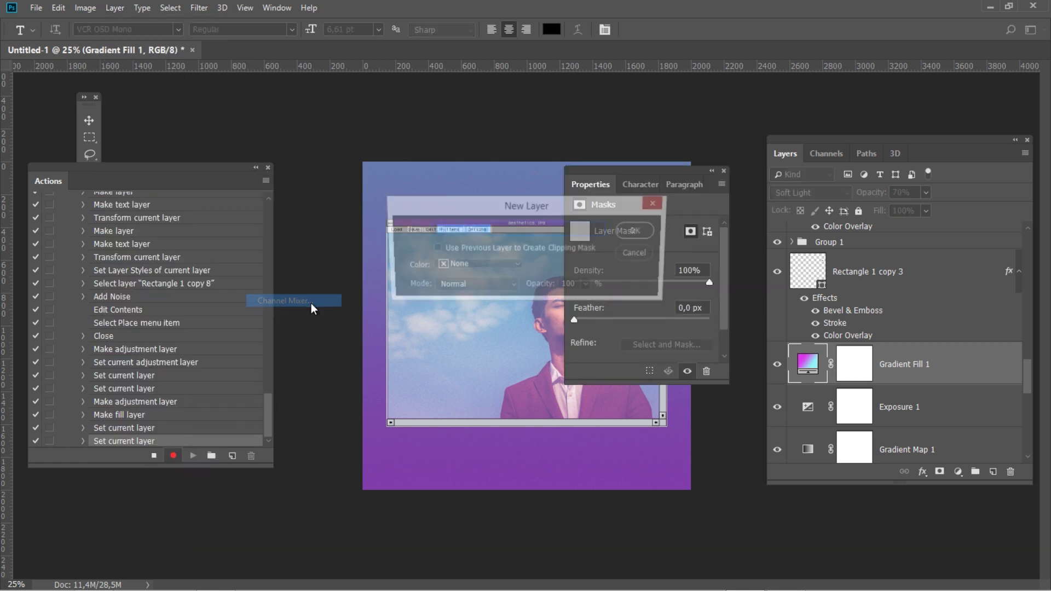
{"action": "left_click", "coordinate": [639, 230]}
{"action": "left_click_drag", "start_coordinate": [652, 166], "coordinate": [494, 168]}
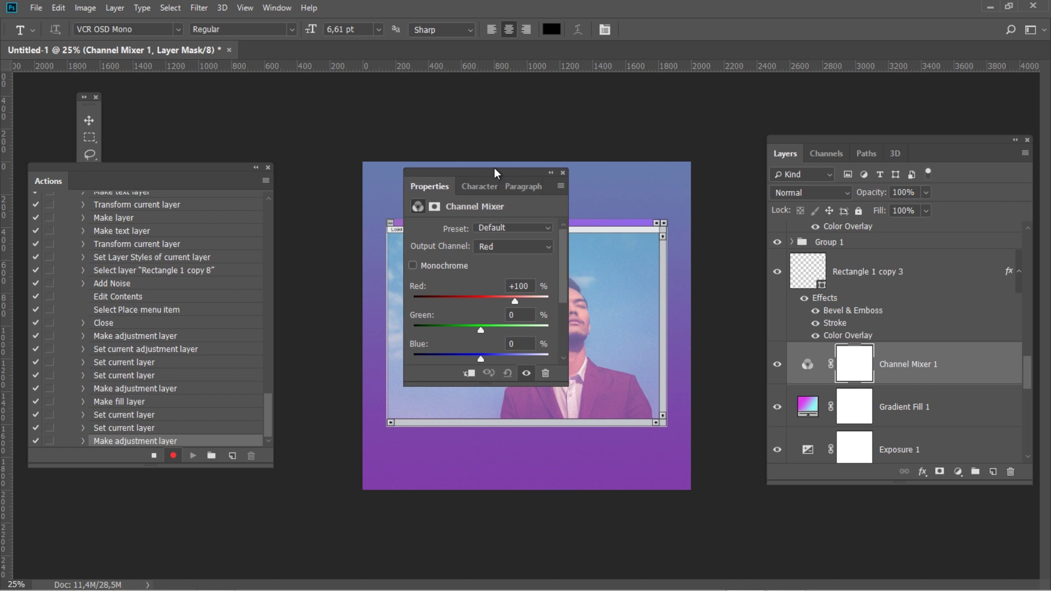
- For the Channel Mixer's Red output channel, set Red to 0% and Blue to 100%
{"action": "left_click", "coordinate": [531, 286]}
{"action": "type", "text": "0"}
{"action": "key", "text": "Tab"}
{"action": "key", "text": "Tab"}
{"action": "type", "text": "100"}
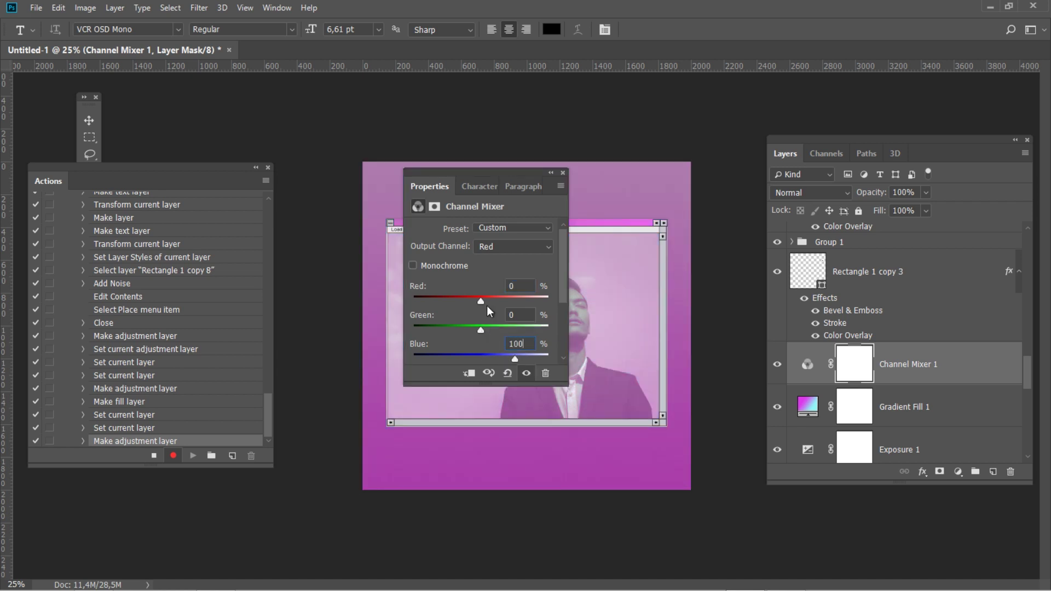
- For the Channel Mixer's Blue output channel, set Blue to 0% and Red to 100%
{"action": "left_click", "coordinate": [520, 244]}
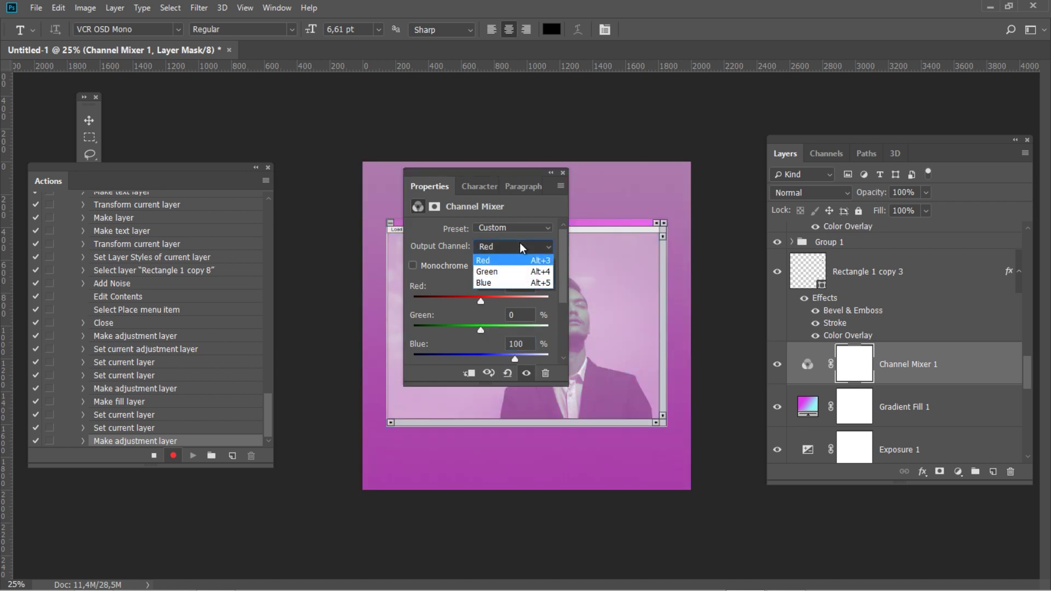
{"action": "left_click", "coordinate": [492, 283]}
{"action": "key", "text": "Tab"}
{"action": "key", "text": "Tab"}
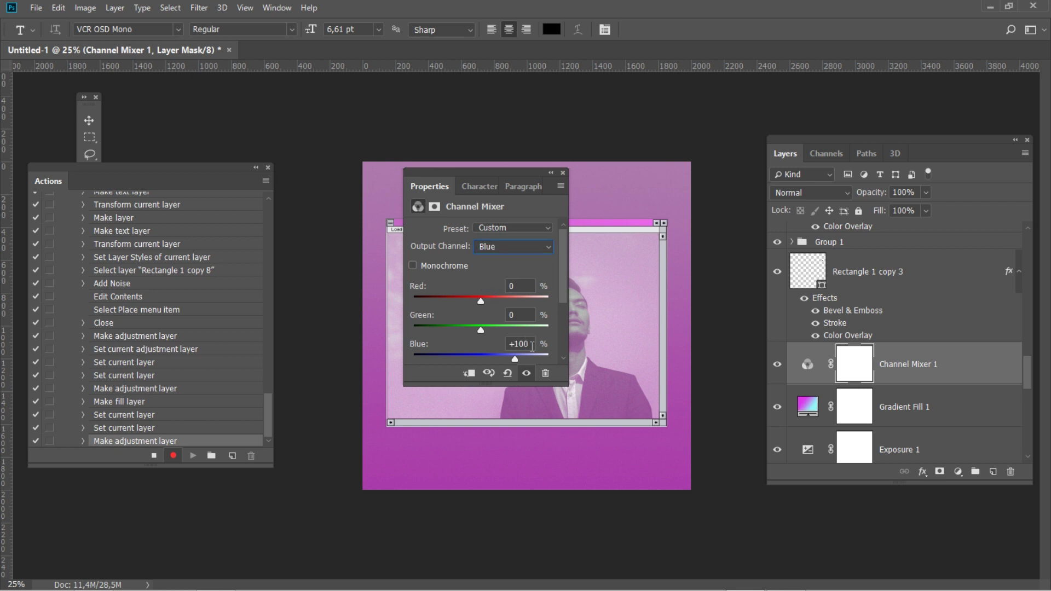
{"action": "type", "text": "0"}
{"action": "key", "text": "shift+Tab"}
{"action": "key", "text": "shift+Tab"}
{"action": "type", "text": "100"}
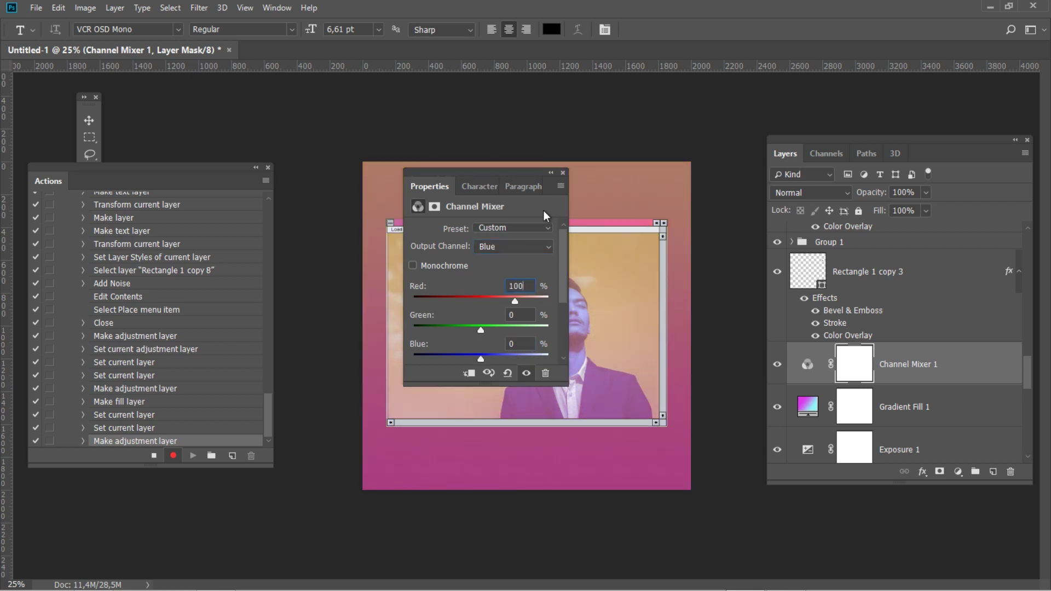
- Close the Channel Mixer's properties and set the Channel Mixer 1 layer's opacity to 25%
{"action": "left_click", "coordinate": [563, 173]}
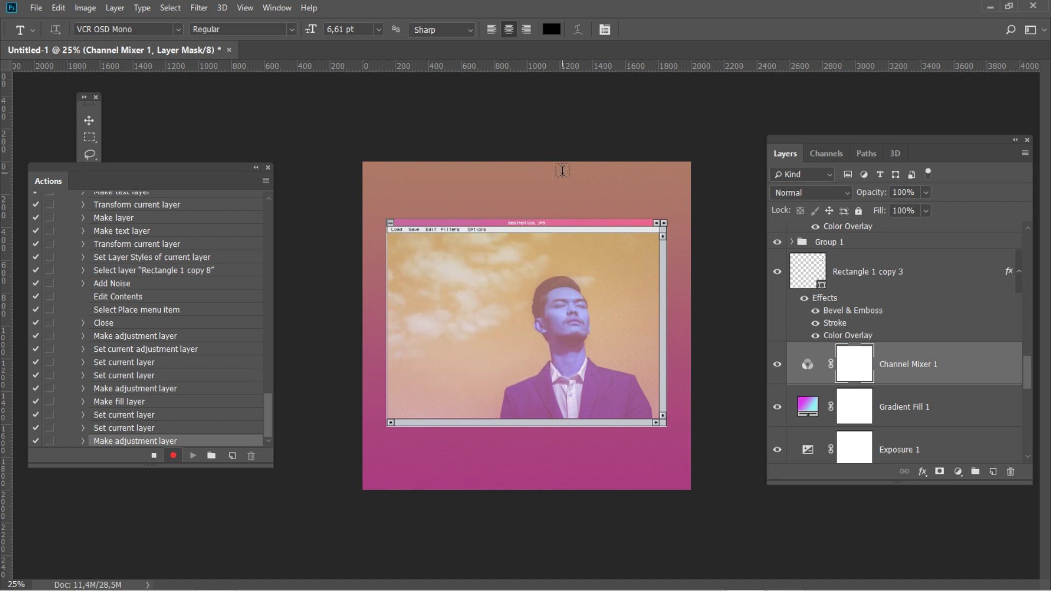
{"action": "left_click", "coordinate": [904, 193]}
{"action": "type", "text": "25"}
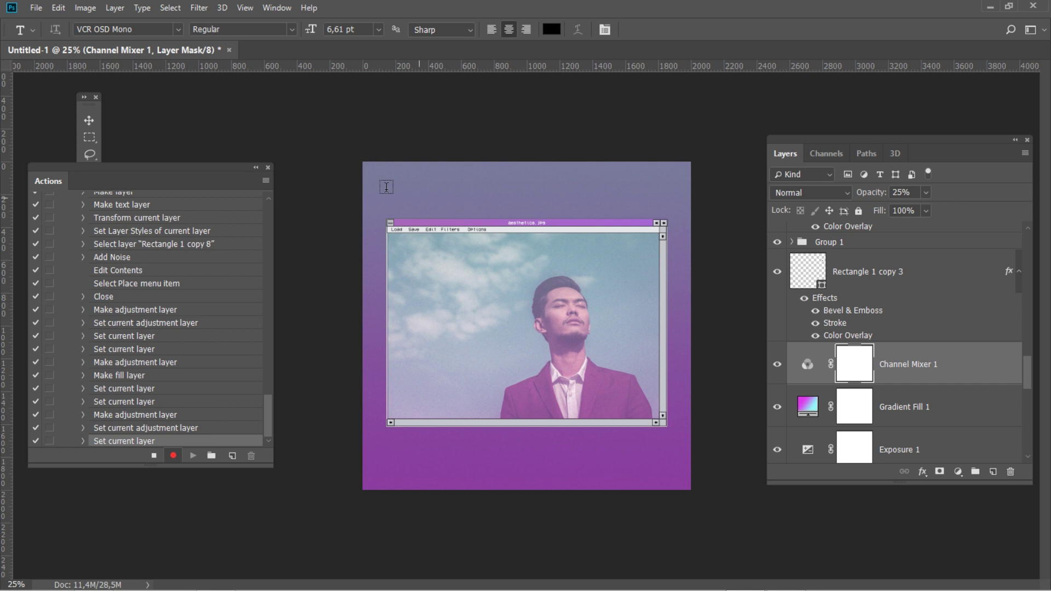
- Add a Brightness/Contrast adjustment layer above Channel Mixer 1 with contrast 30, and close its properties
{"action": "left_click", "coordinate": [113, 8]}
{"action": "mouse_move", "coordinate": [206, 179]}
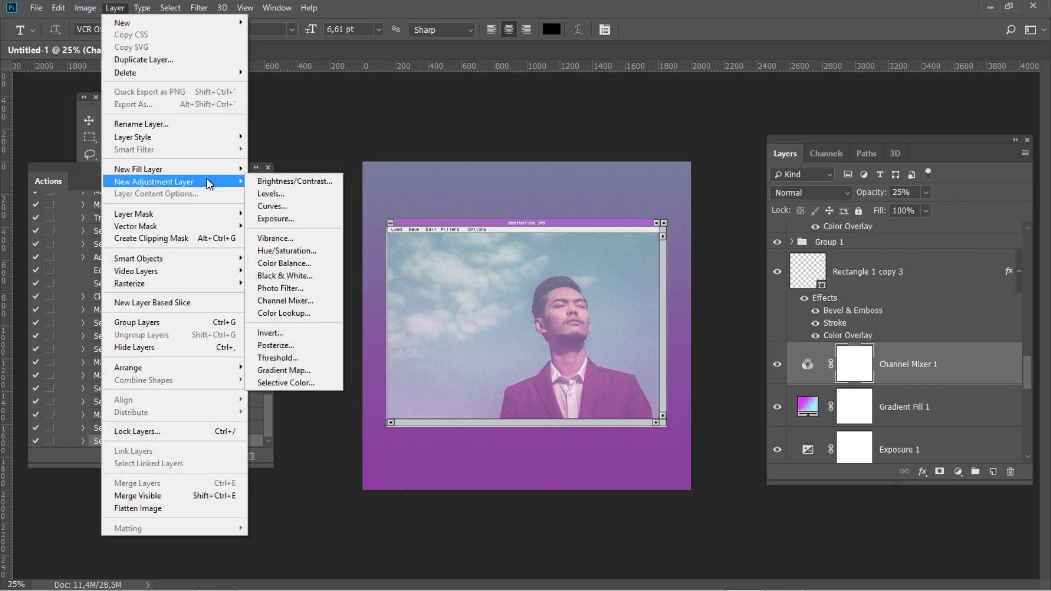
{"action": "left_click", "coordinate": [295, 181]}
{"action": "left_click", "coordinate": [636, 232]}
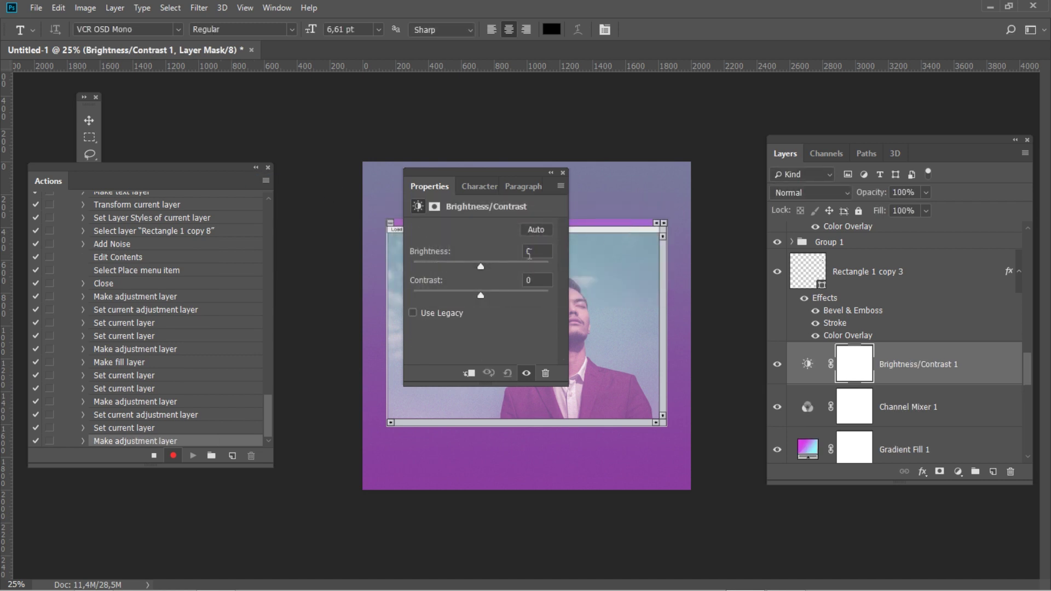
{"action": "left_click", "coordinate": [534, 279]}
{"action": "type", "text": "30"}
{"action": "left_click", "coordinate": [563, 174]}
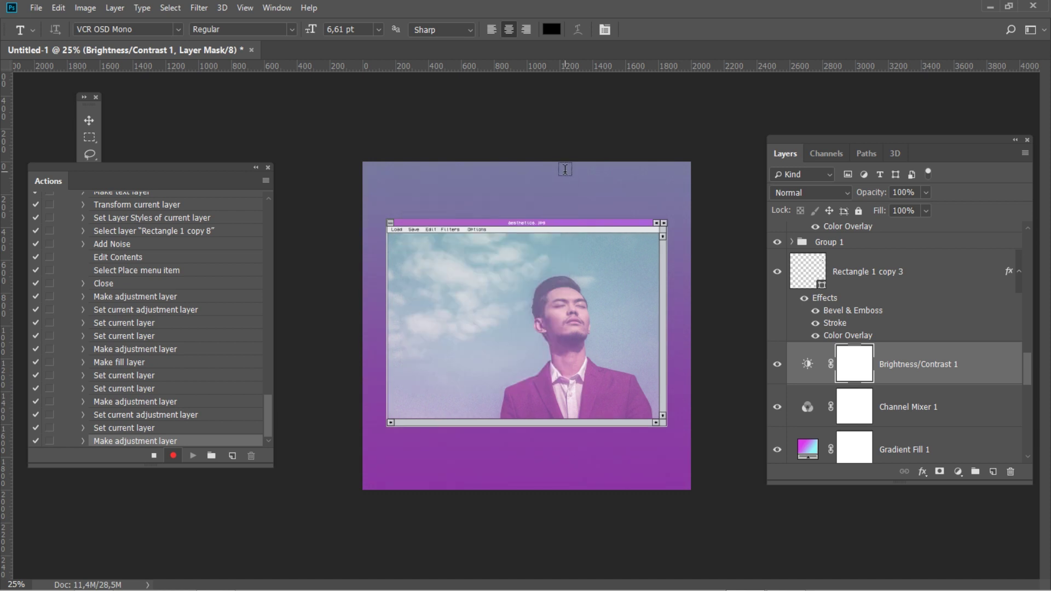
- Add a second Gradient Map adjustment layer above Brightness/Contrast 1
{"action": "left_click", "coordinate": [115, 9]}
{"action": "mouse_move", "coordinate": [189, 181]}
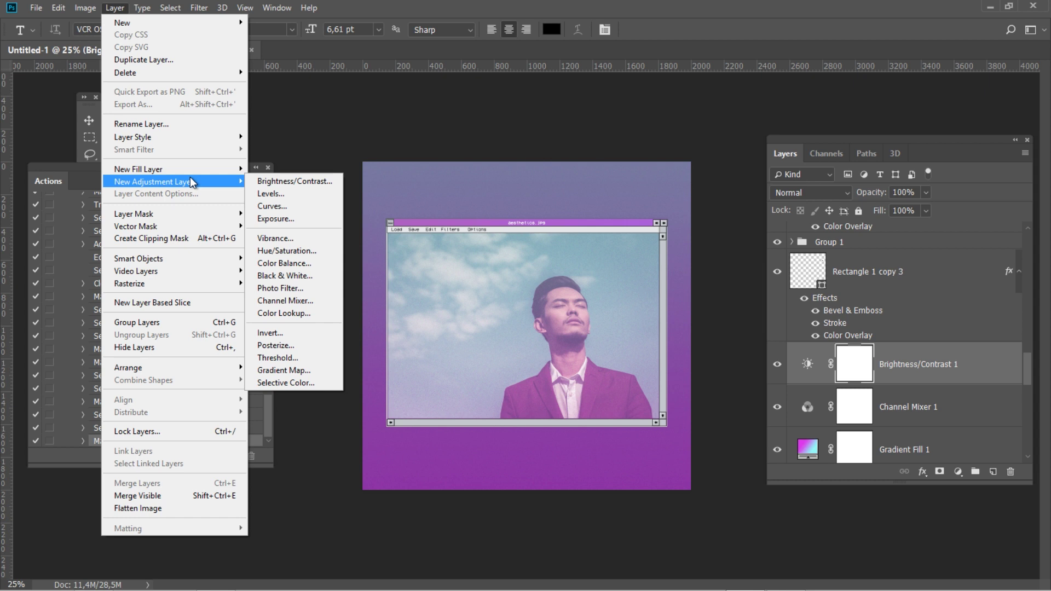
{"action": "left_click", "coordinate": [307, 368]}
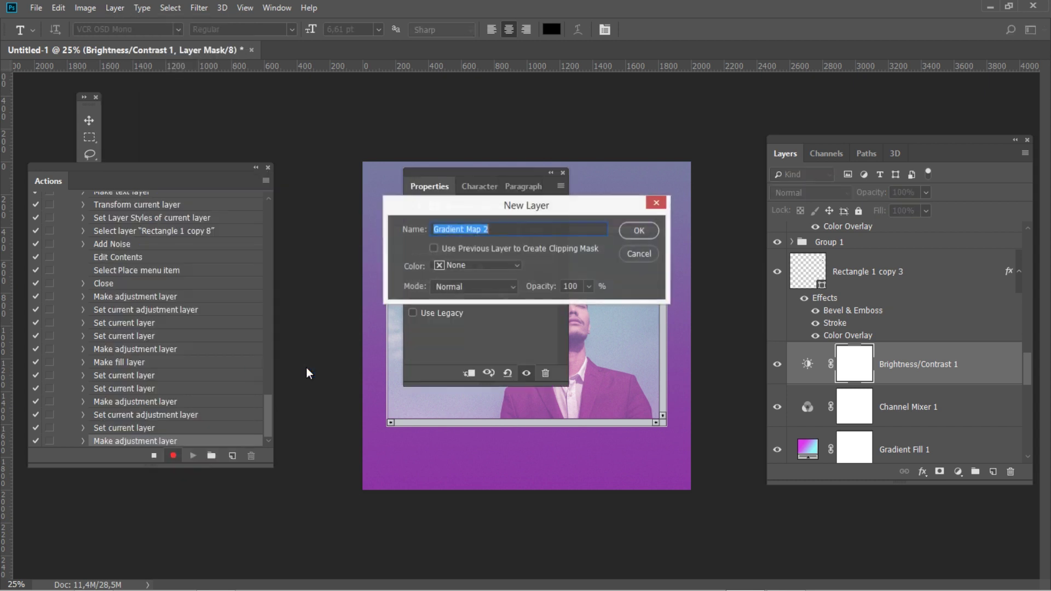
{"action": "left_click", "coordinate": [642, 227]}
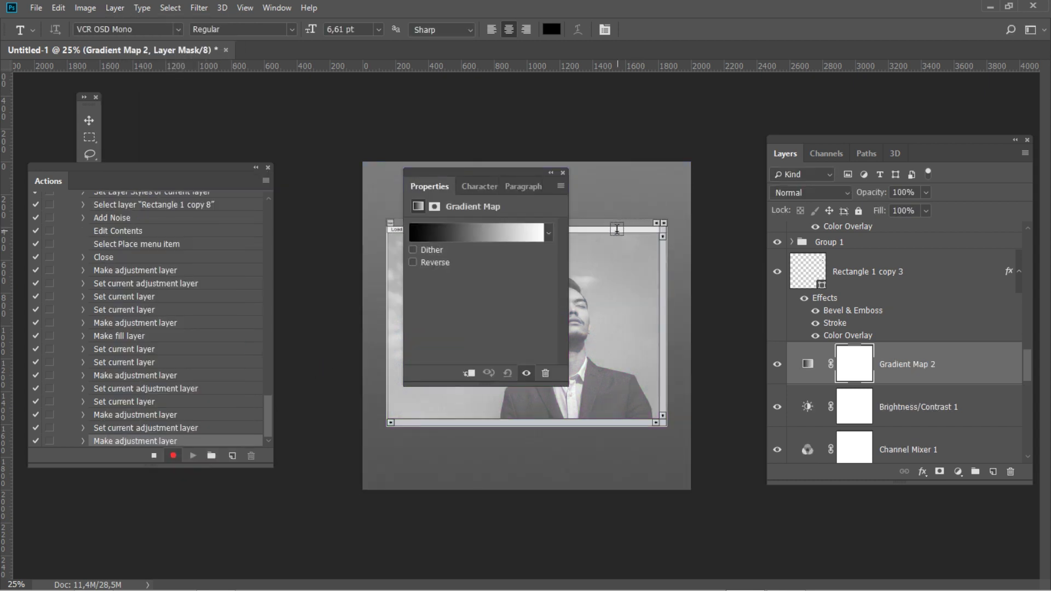
- Edit the Gradient Map 2 gradient and set its starting colour stop to #cb7abf
{"action": "left_click", "coordinate": [497, 241]}
{"action": "left_click", "coordinate": [475, 421]}
{"action": "left_click", "coordinate": [531, 476]}
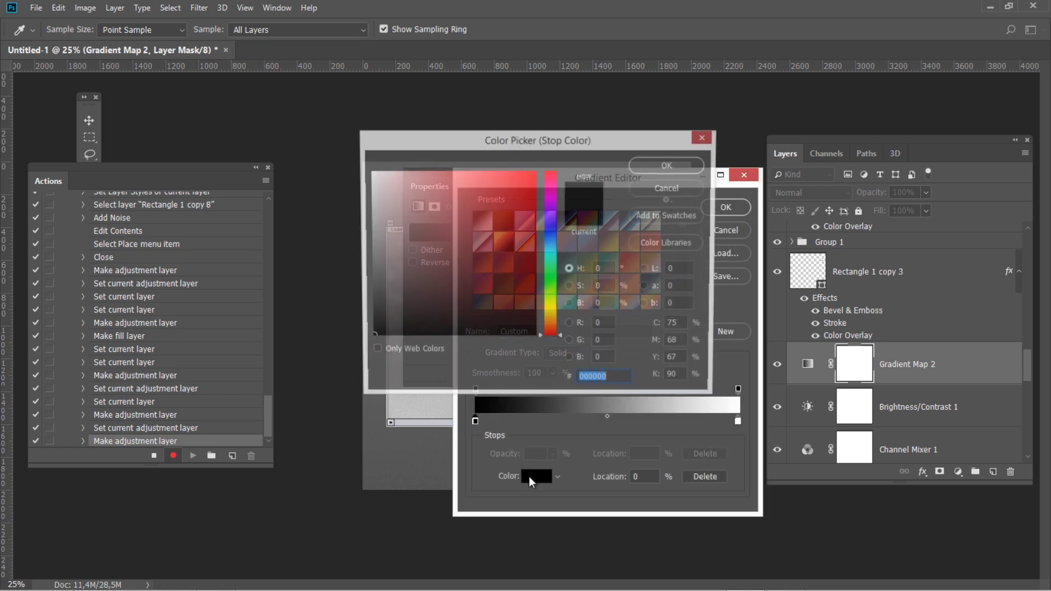
{"action": "left_click", "coordinate": [614, 379]}
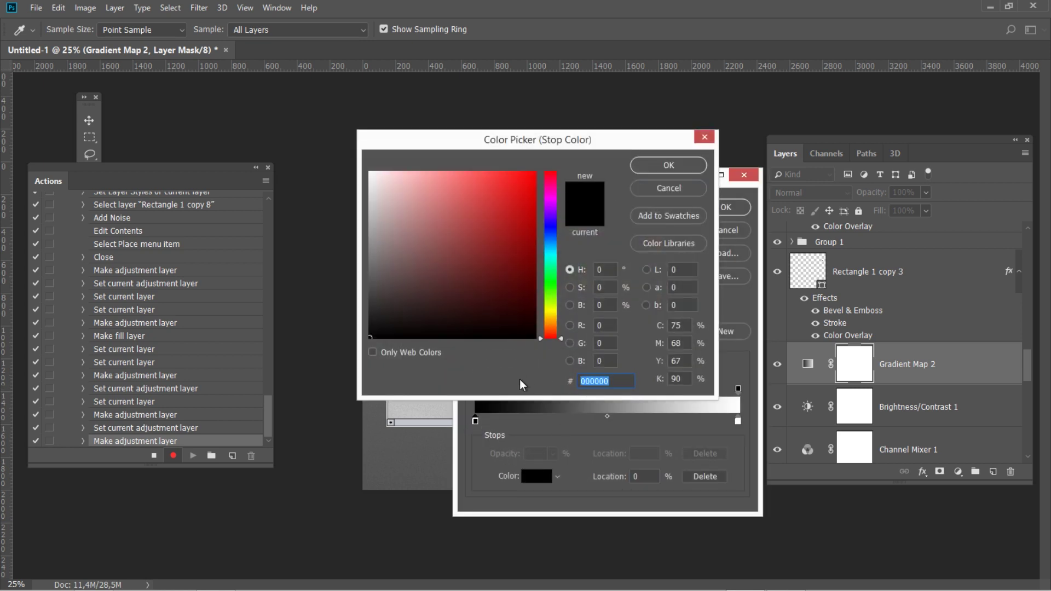
{"action": "type", "text": "cb"}
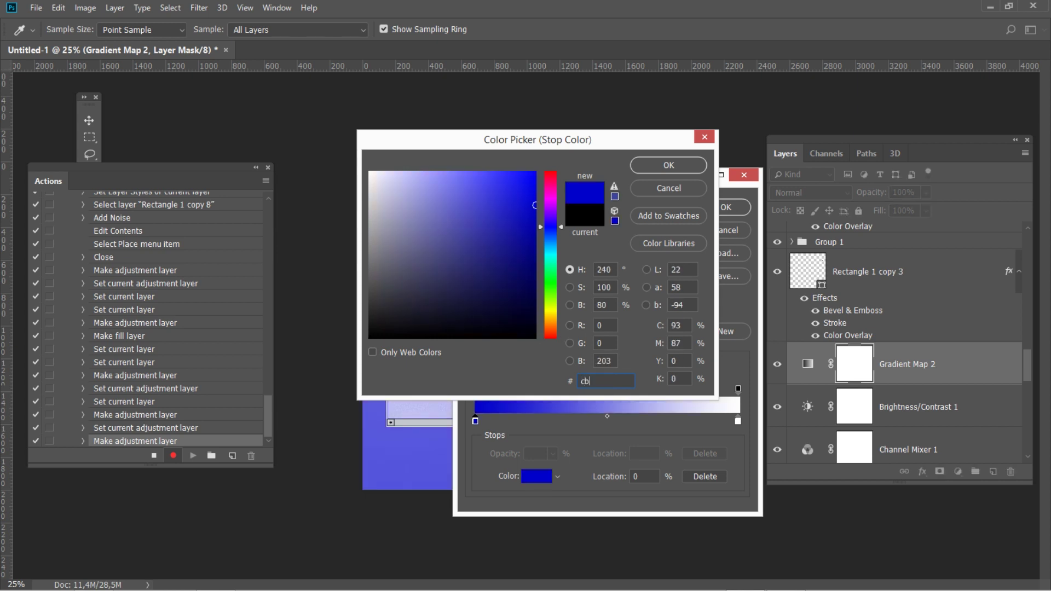
{"action": "type", "text": "7abf"}
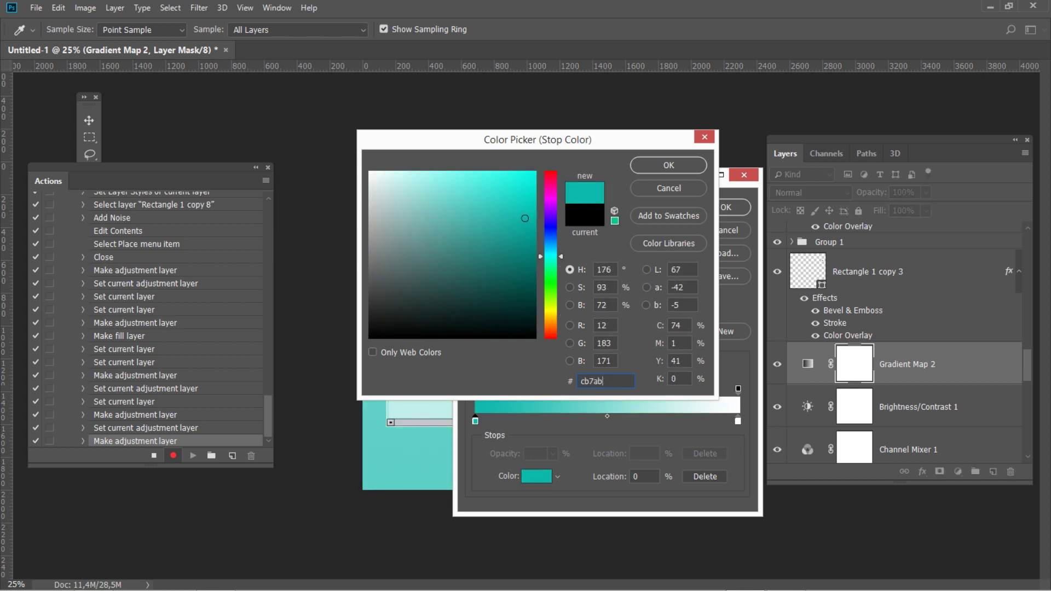
{"action": "left_click", "coordinate": [653, 165]}
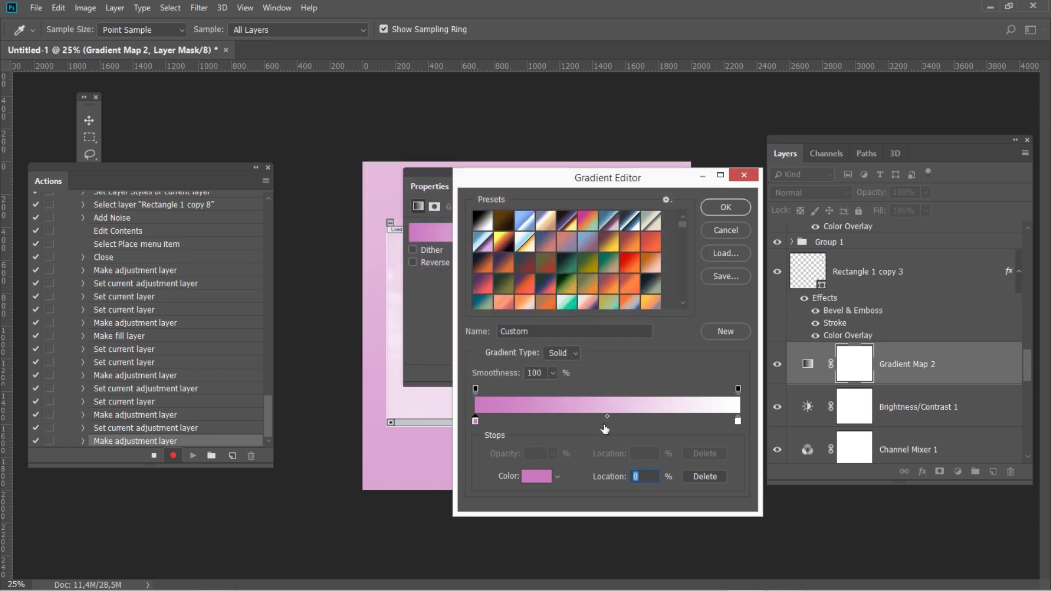
- Add a colour stop at the 50% location of the gradient and set its colour to #89aaff
{"action": "left_click", "coordinate": [605, 421]}
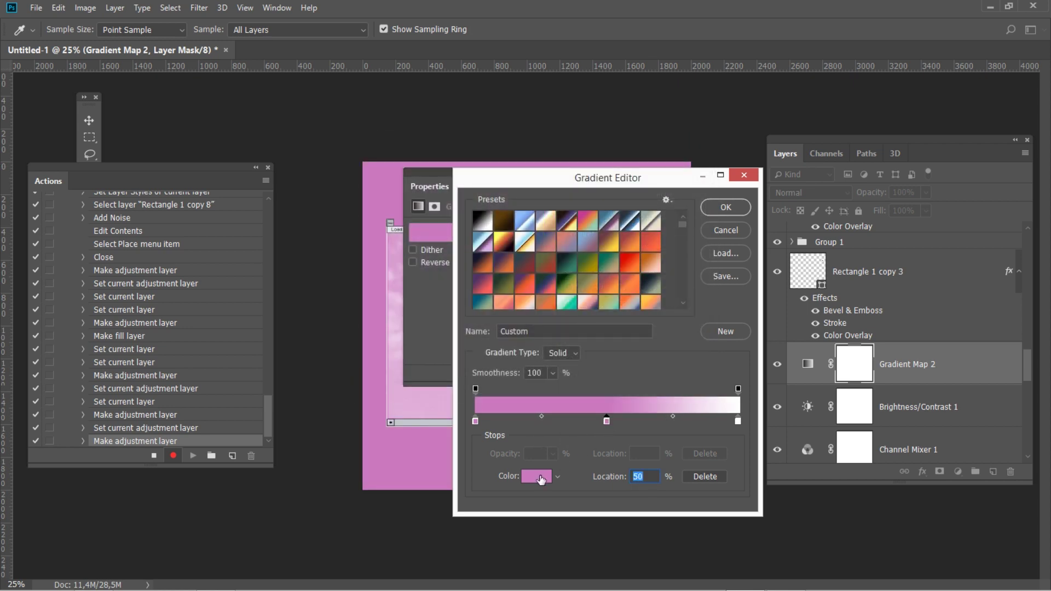
{"action": "left_click", "coordinate": [540, 476]}
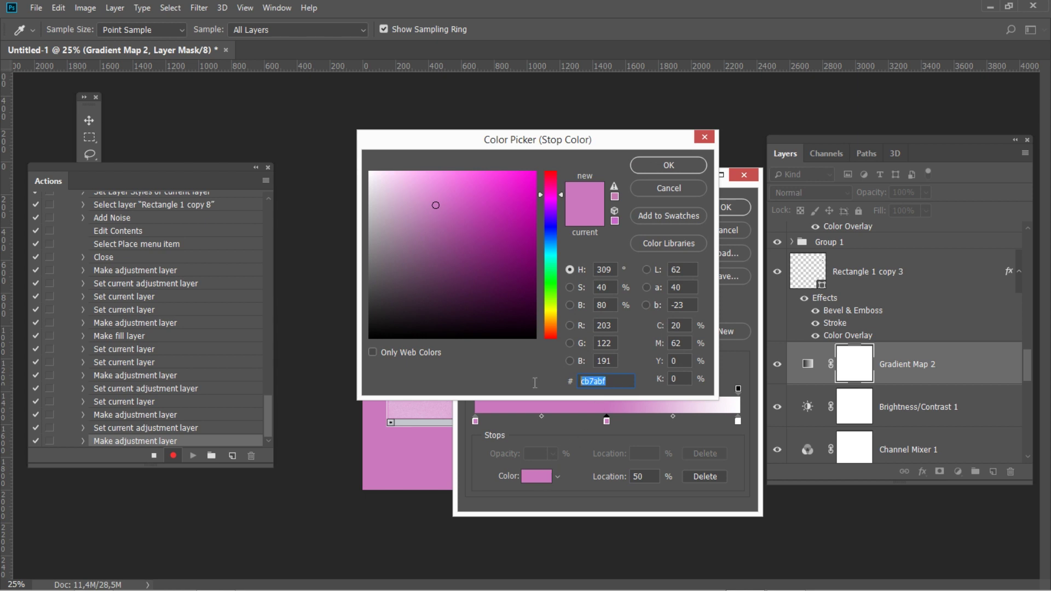
{"action": "type", "text": "89aaff"}
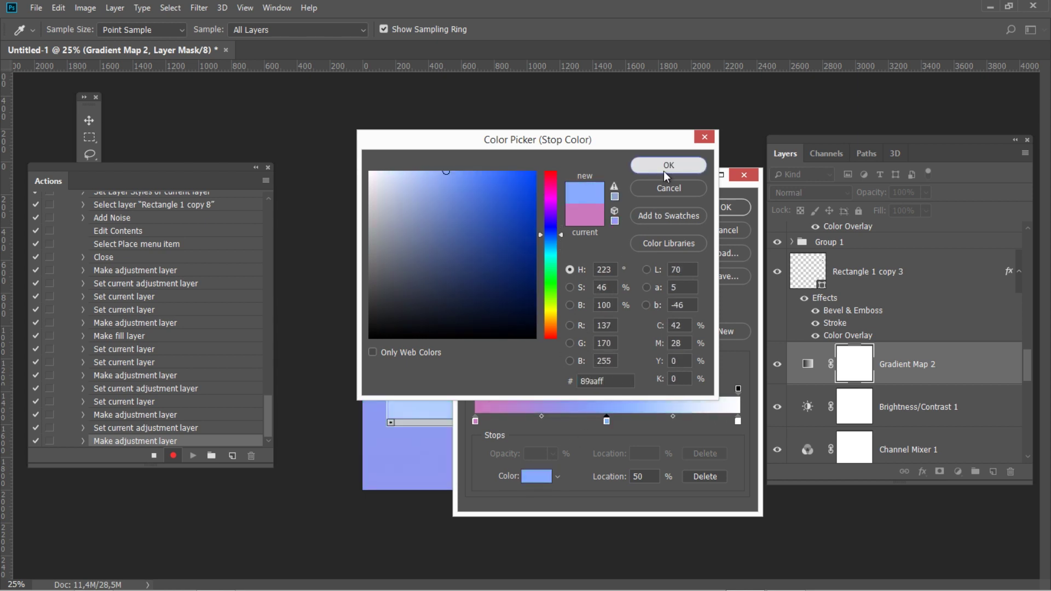
{"action": "left_click", "coordinate": [663, 169]}
- Set the gradient's end colour stop to #a6e6c3, apply the gradient, and close the Gradient Map properties
{"action": "left_click", "coordinate": [738, 421]}
{"action": "left_click", "coordinate": [535, 475]}
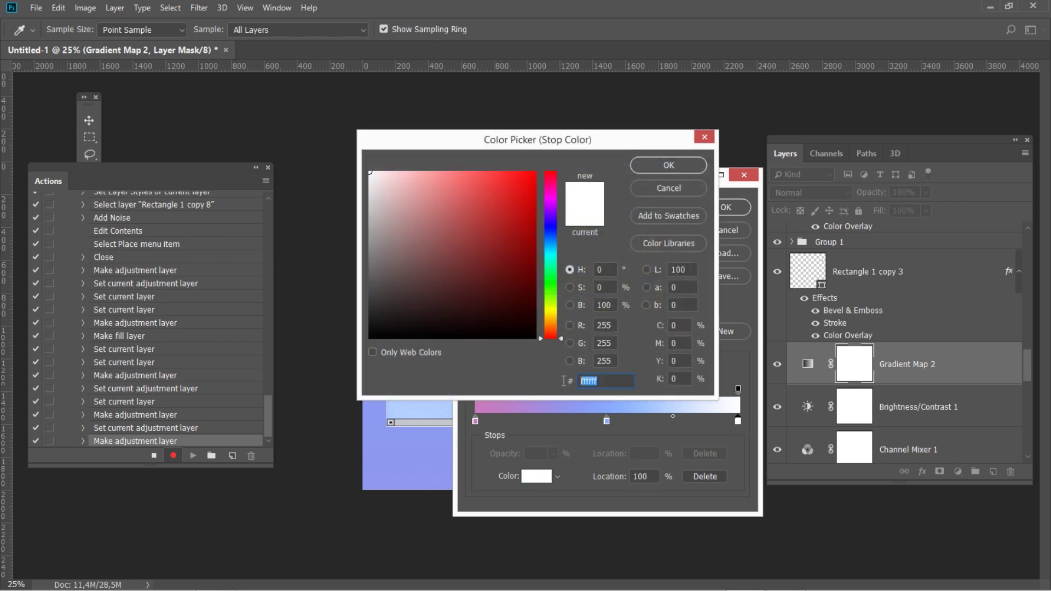
{"action": "type", "text": "a6e6c3"}
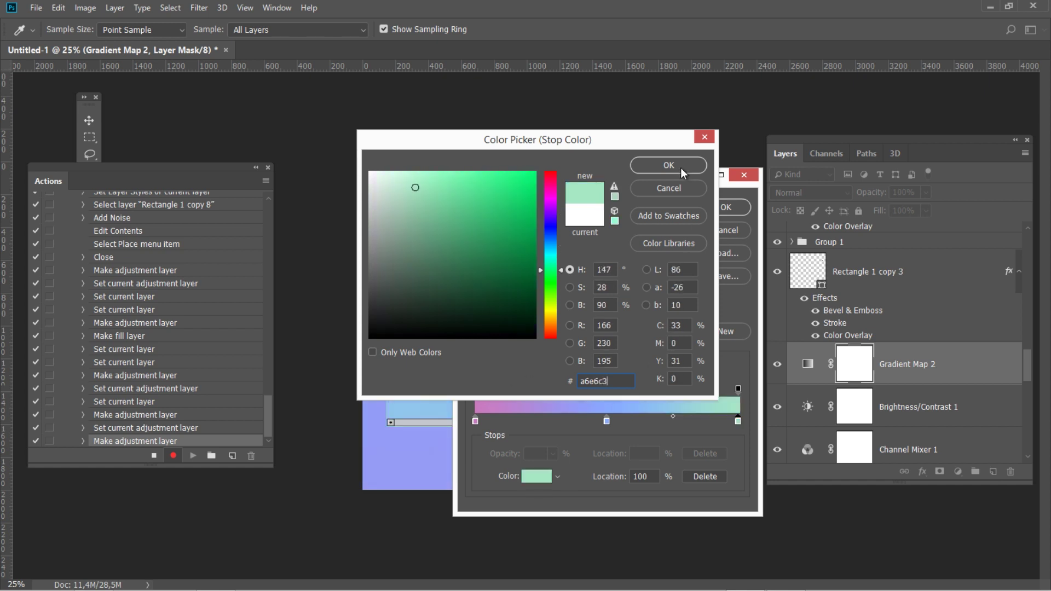
{"action": "left_click", "coordinate": [682, 171]}
{"action": "left_click", "coordinate": [722, 207]}
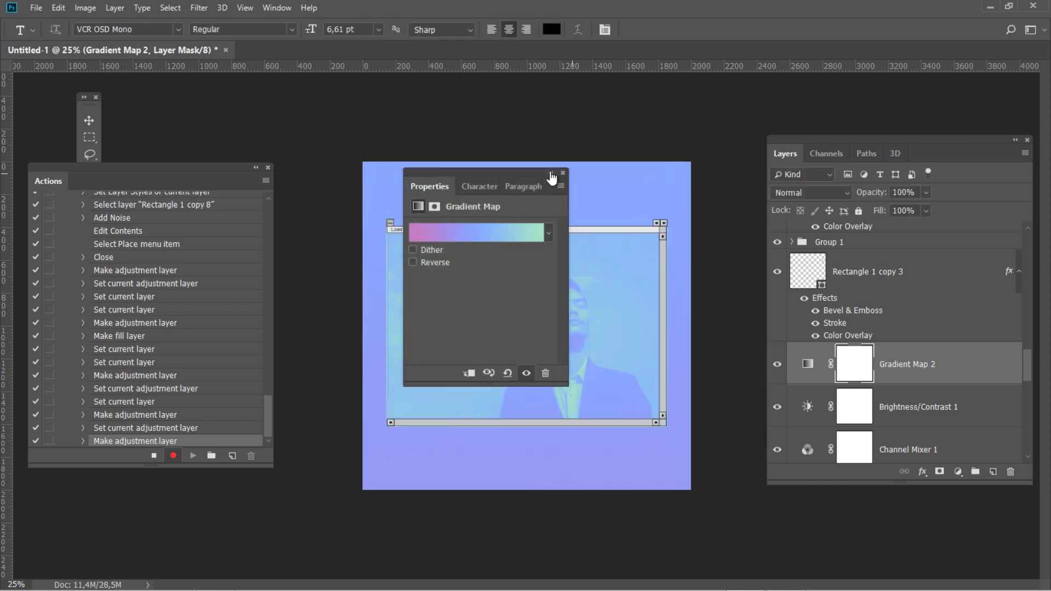
{"action": "left_click", "coordinate": [562, 173]}
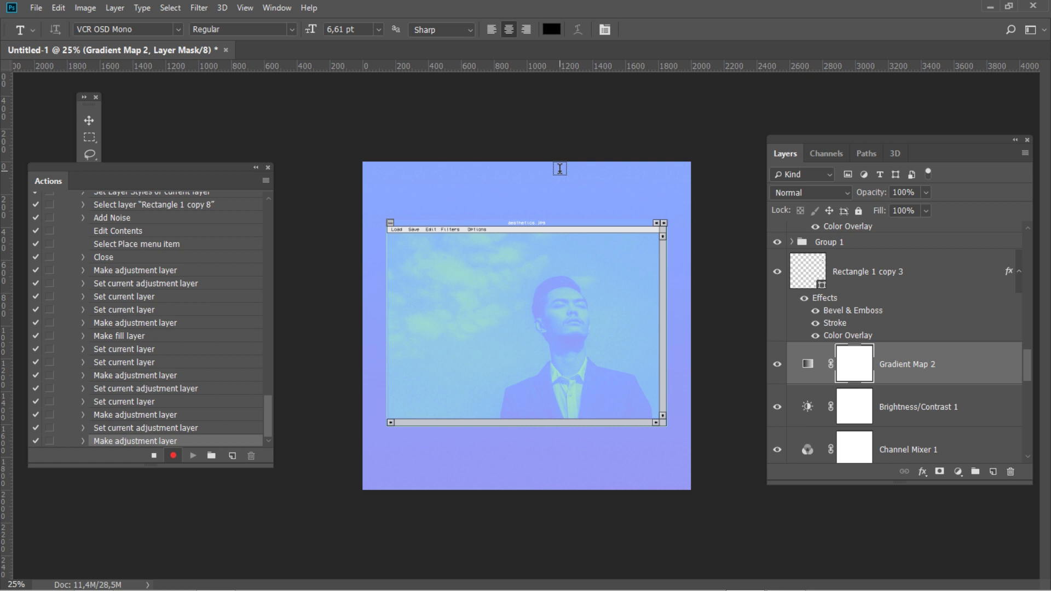
- Set the Gradient Map 2 layer's blend mode to Lighten and its opacity to 15%
{"action": "left_click", "coordinate": [825, 193]}
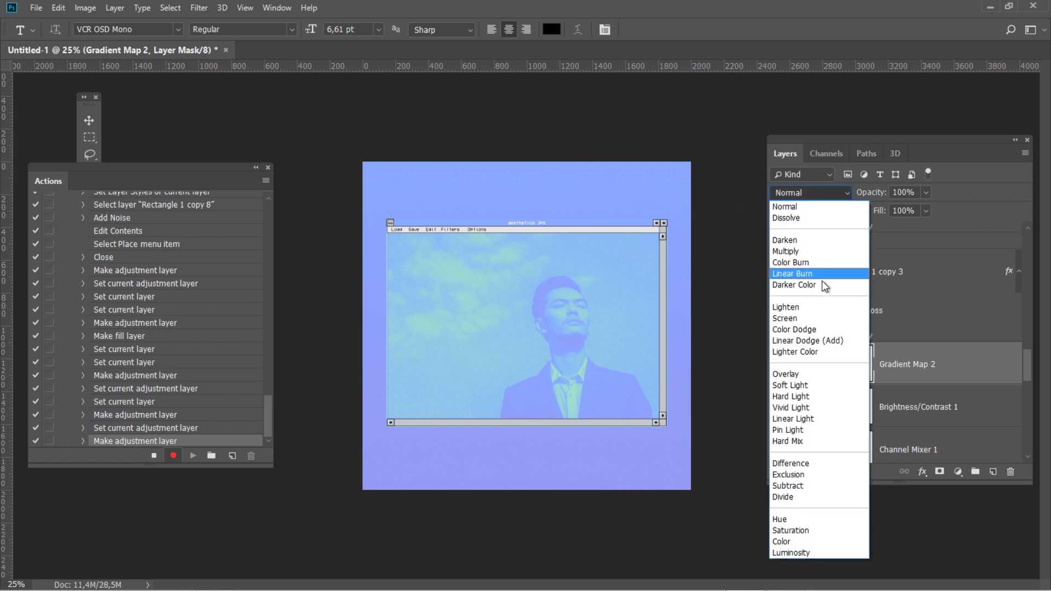
{"action": "left_click", "coordinate": [821, 306]}
{"action": "left_click", "coordinate": [885, 193]}
{"action": "type", "text": "15"}
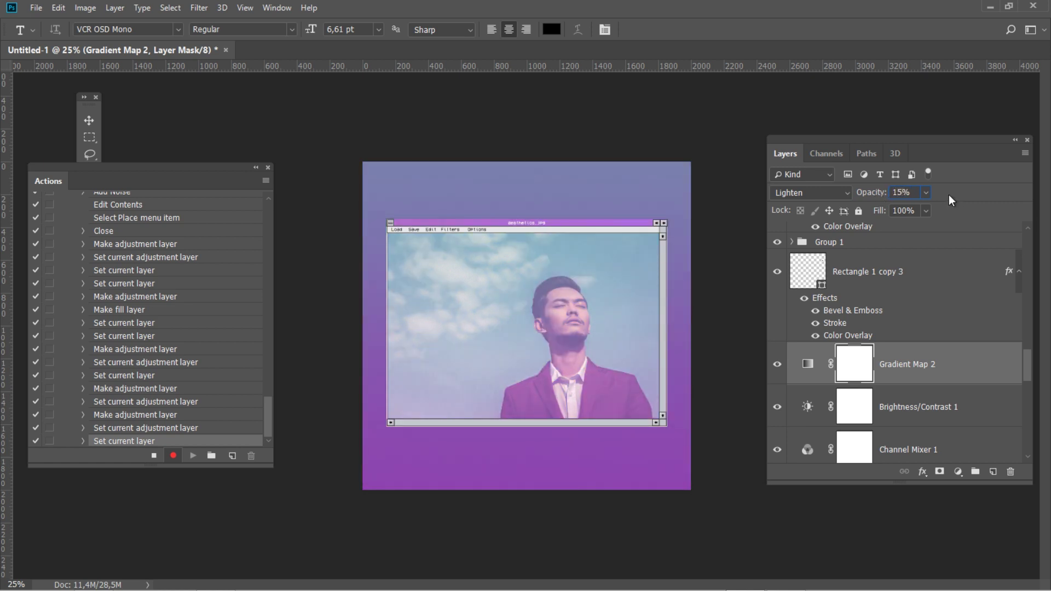
{"action": "key", "text": "Return"}
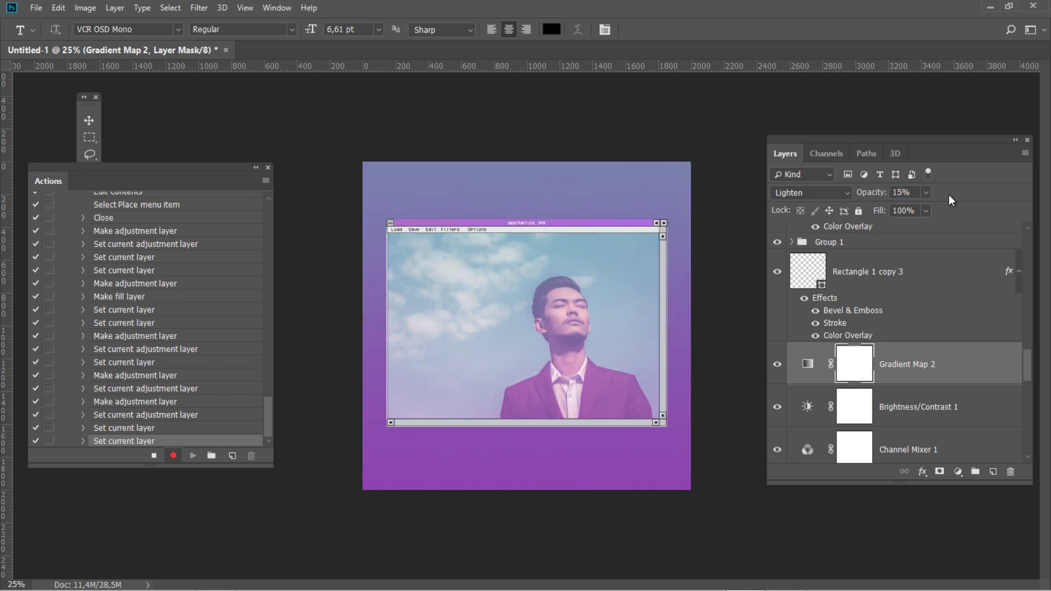
- Clip the layers from Gradient Map 2 down through Gradient Map 1 to Rectangle 1 copy 8, and stop recording the action
{"action": "left_click_drag", "start_coordinate": [1023, 362], "coordinate": [1024, 390]}
{"action": "left_click", "coordinate": [948, 372], "text": "shift"}
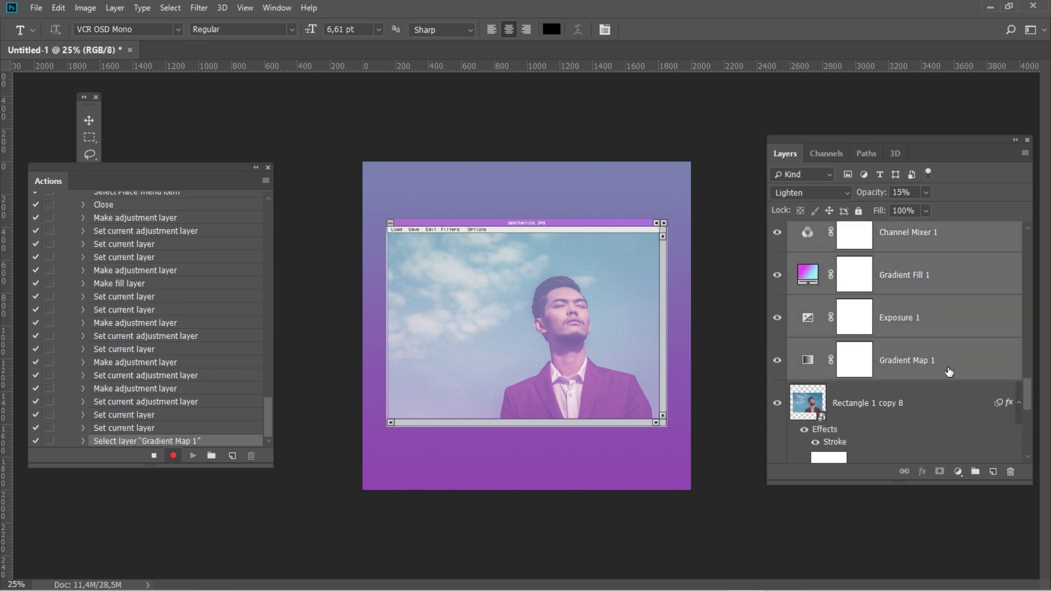
{"action": "right_click", "coordinate": [939, 314]}
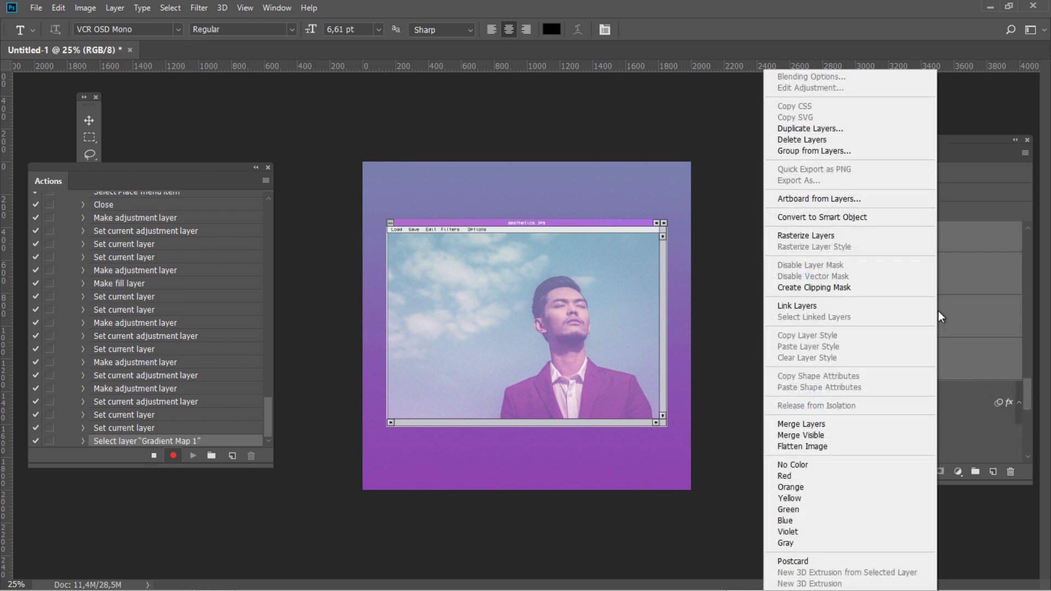
{"action": "left_click", "coordinate": [909, 294]}
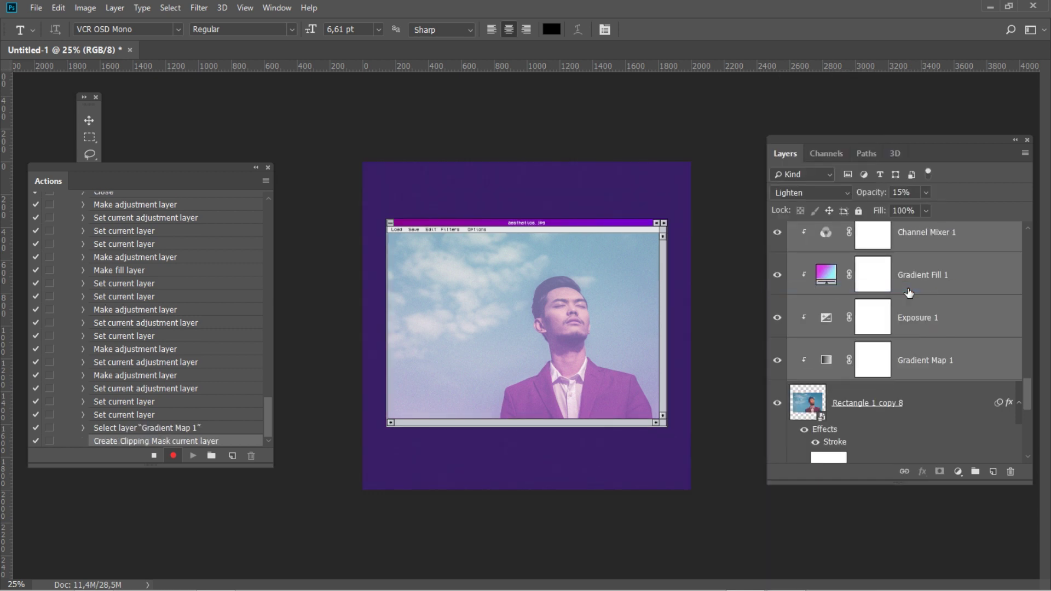
{"action": "left_click", "coordinate": [154, 456]}
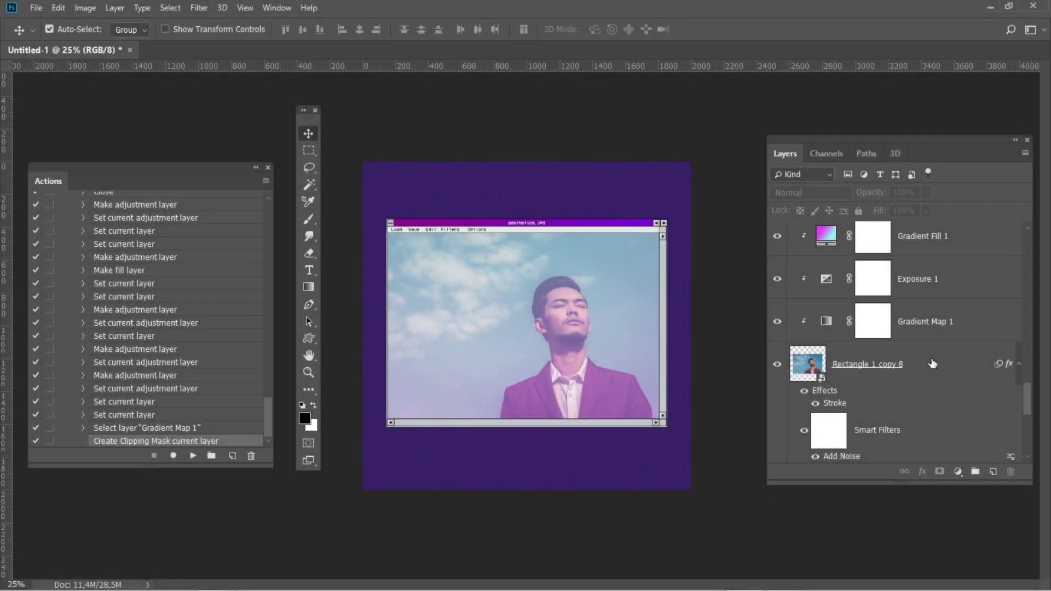
- Open the contents of the Rectangle 1 copy 8 smart object and place the image sunset-over-bridge-8K7ZUPN as embedded
{"action": "right_click", "coordinate": [932, 364]}
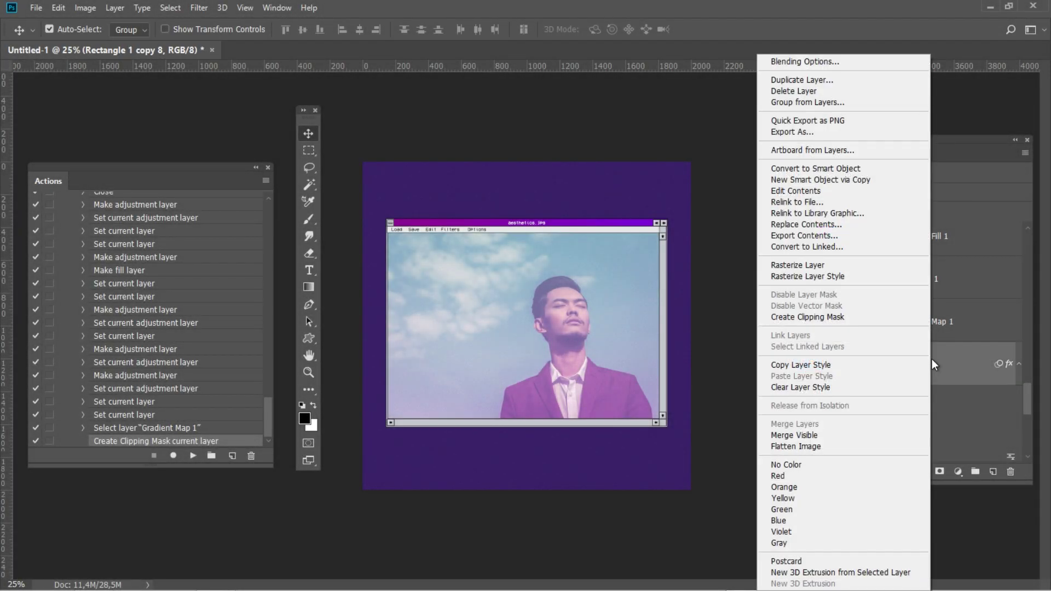
{"action": "left_click", "coordinate": [785, 194]}
{"action": "key", "text": "ctrl+minus"}
{"action": "key", "text": "ctrl+minus"}
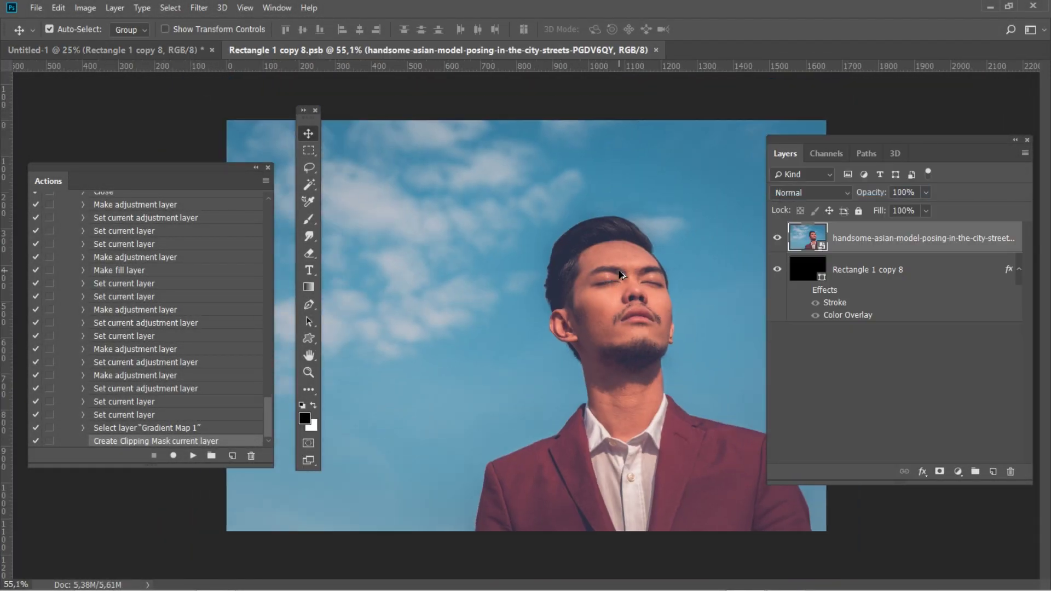
{"action": "left_click", "coordinate": [37, 8]}
{"action": "left_click", "coordinate": [126, 243]}
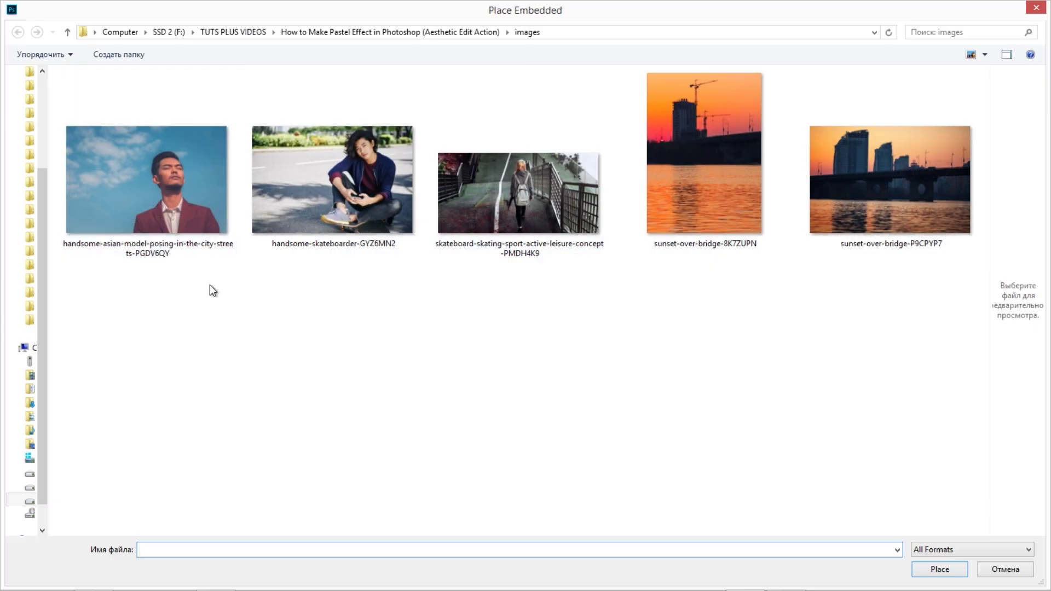
{"action": "double_click", "coordinate": [746, 210]}
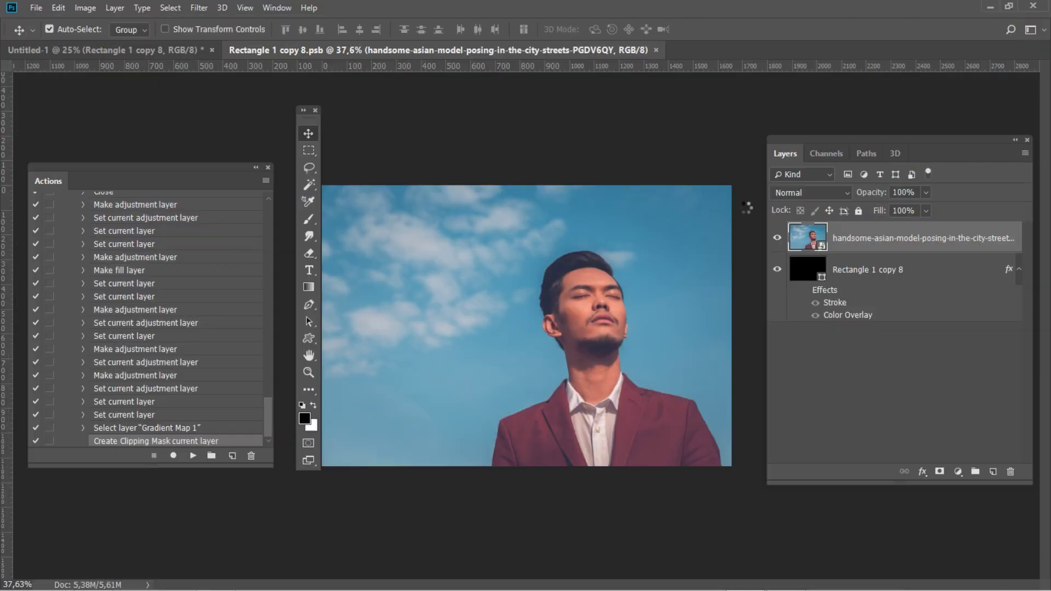
- Scale the sunset photo proportionally to 67.52%, shift it down to frame the cranes, and save and close the smart object
{"action": "left_click_drag", "start_coordinate": [427, 325], "coordinate": [322, 326]}
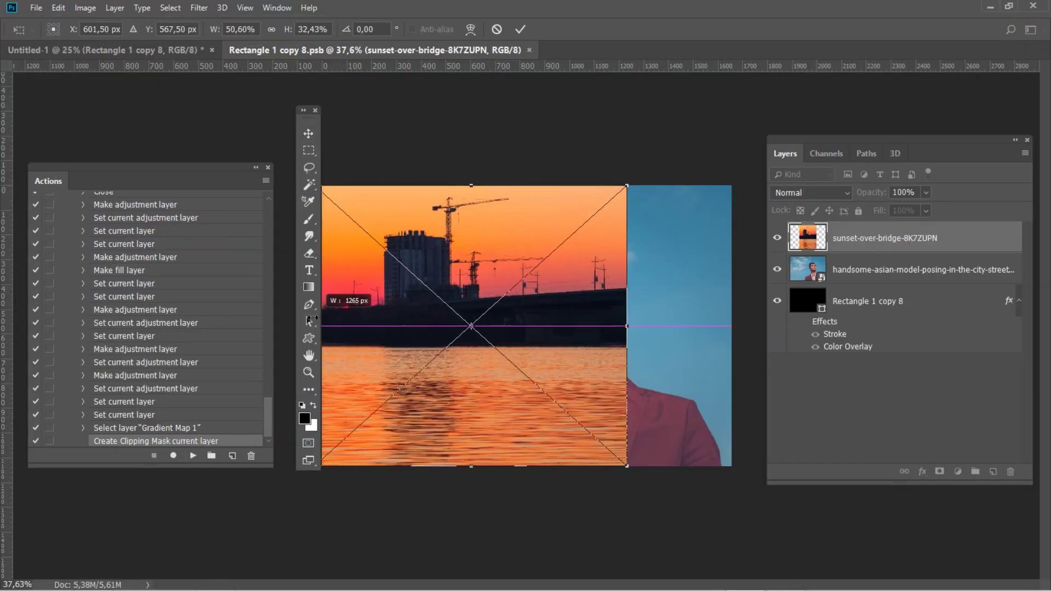
{"action": "left_click_drag", "start_coordinate": [626, 326], "coordinate": [731, 327]}
{"action": "left_click", "coordinate": [271, 29]}
{"action": "left_click_drag", "start_coordinate": [629, 243], "coordinate": [628, 386]}
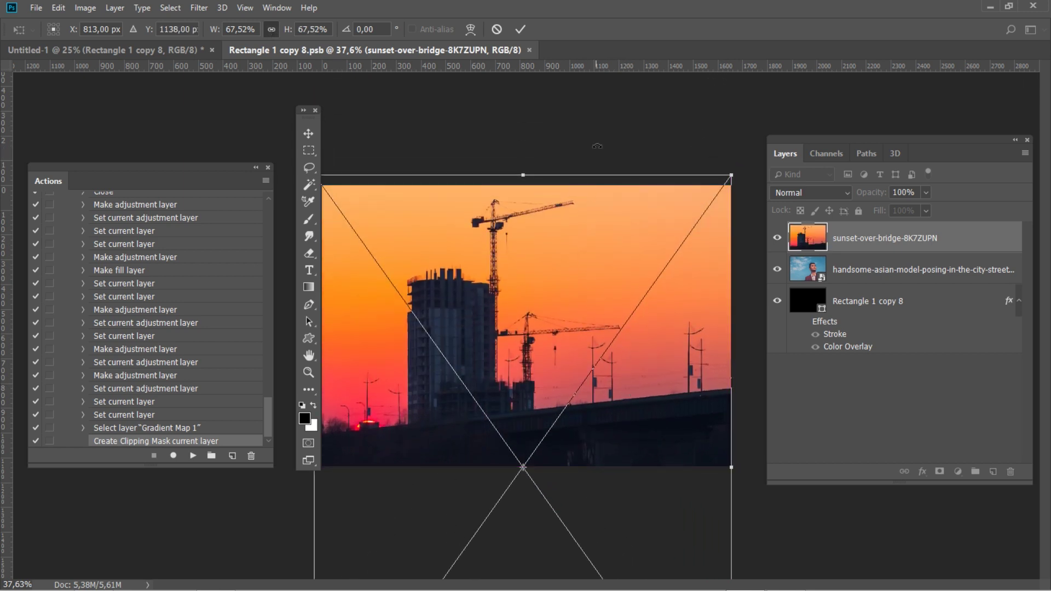
{"action": "left_click", "coordinate": [519, 31]}
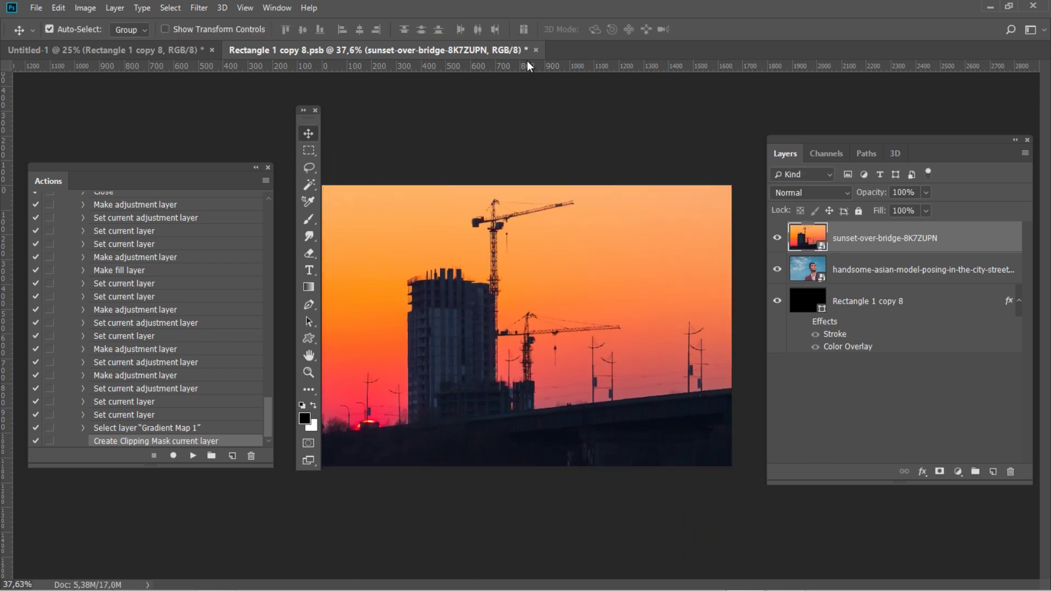
{"action": "left_click", "coordinate": [537, 50]}
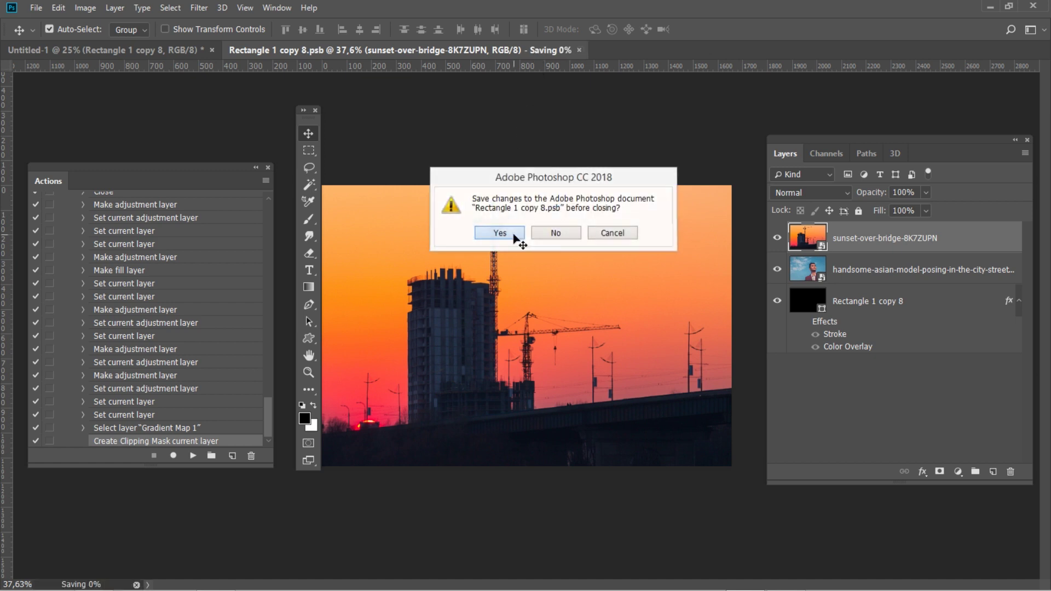
{"action": "left_click", "coordinate": [499, 233]}
- Change the Background Color fill layer's colour to #e5b1e4
{"action": "left_click_drag", "start_coordinate": [1021, 401], "coordinate": [1026, 447]}
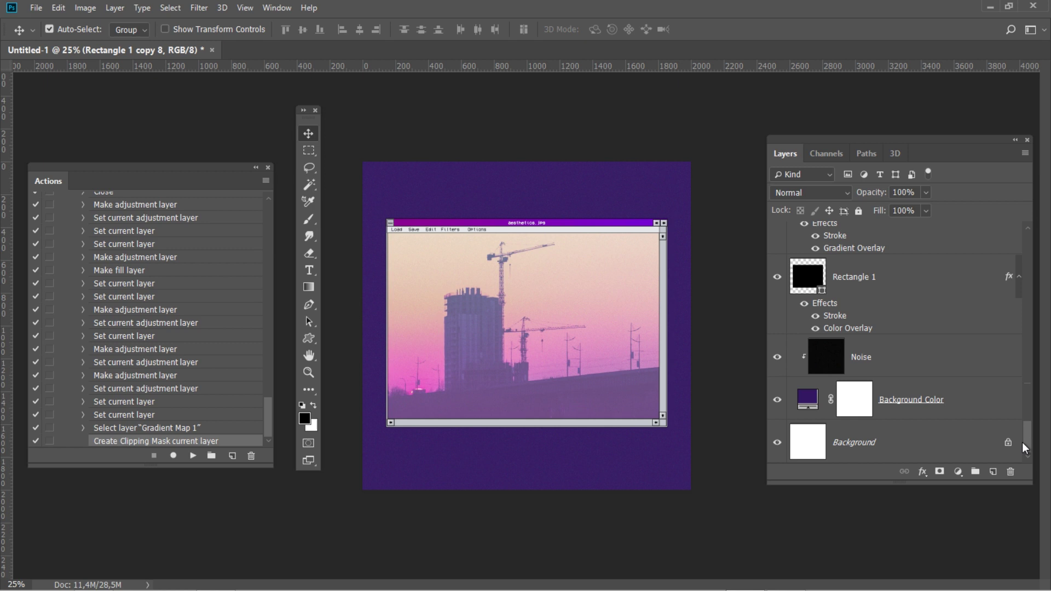
{"action": "double_click", "coordinate": [808, 404]}
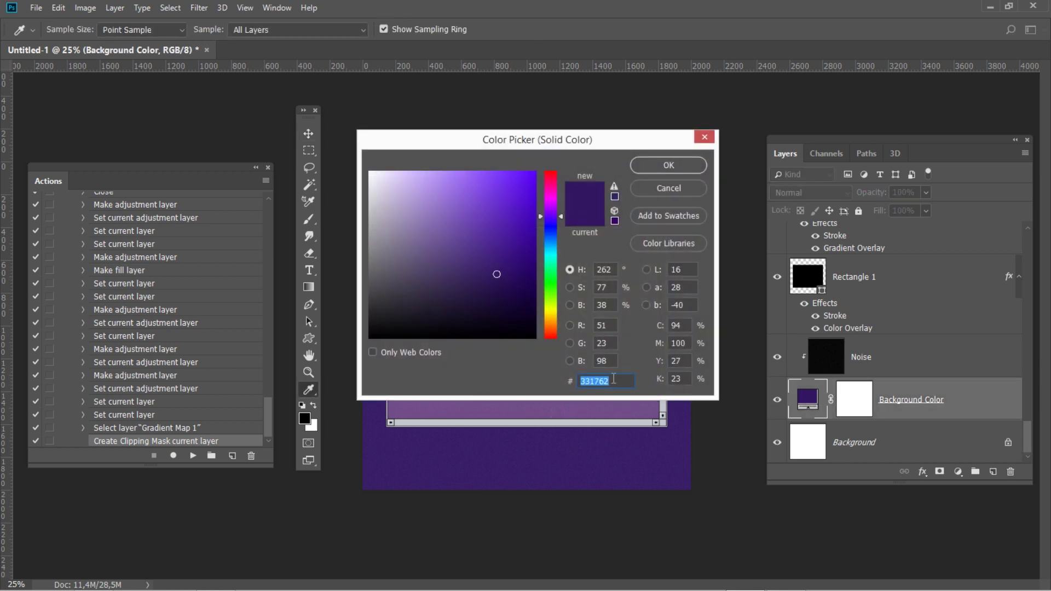
{"action": "type", "text": "e"}
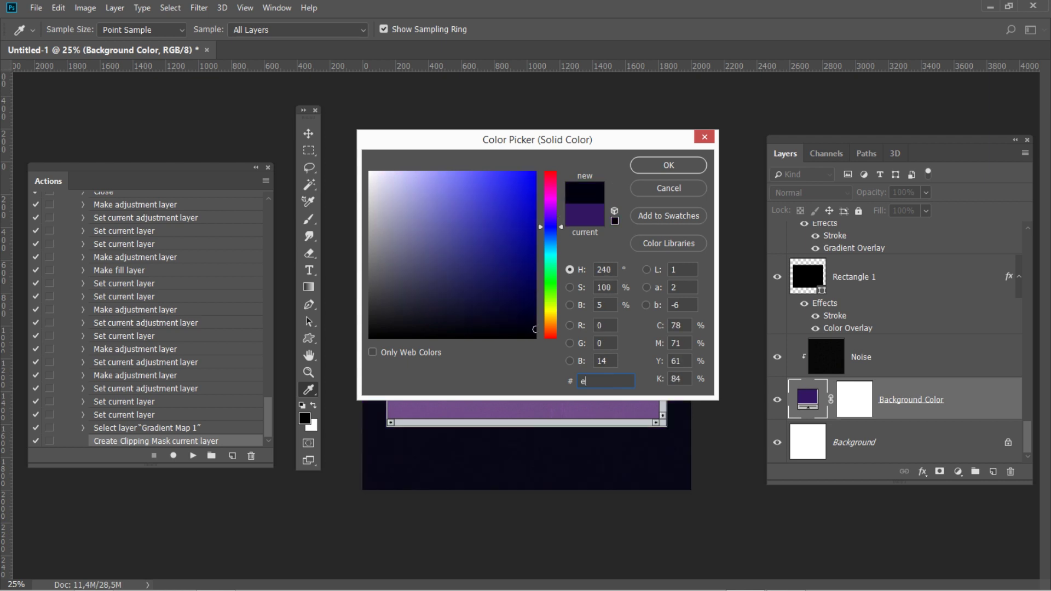
{"action": "type", "text": "5b"}
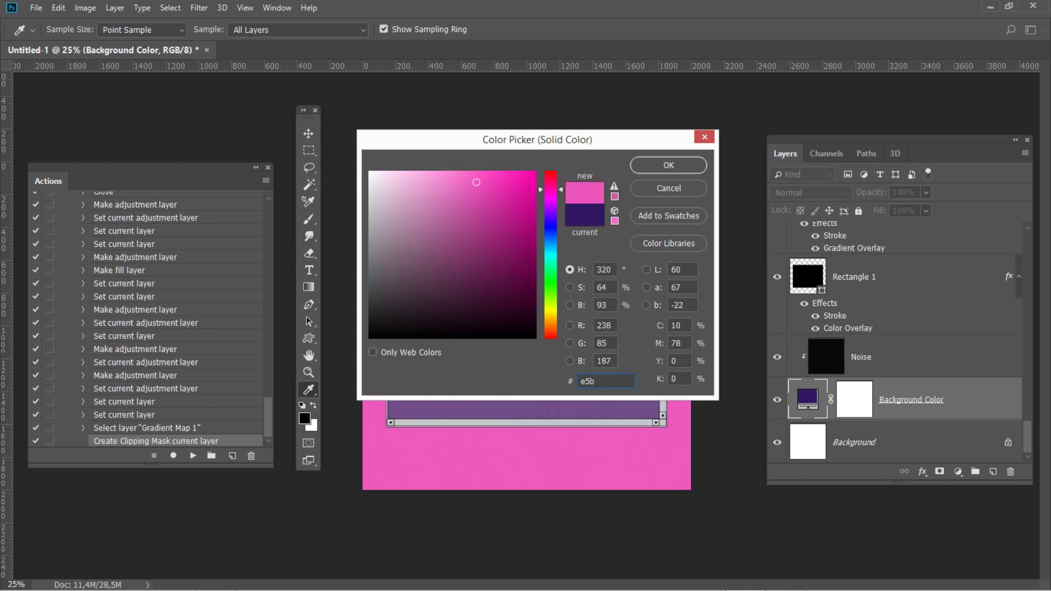
{"action": "type", "text": "1e4"}
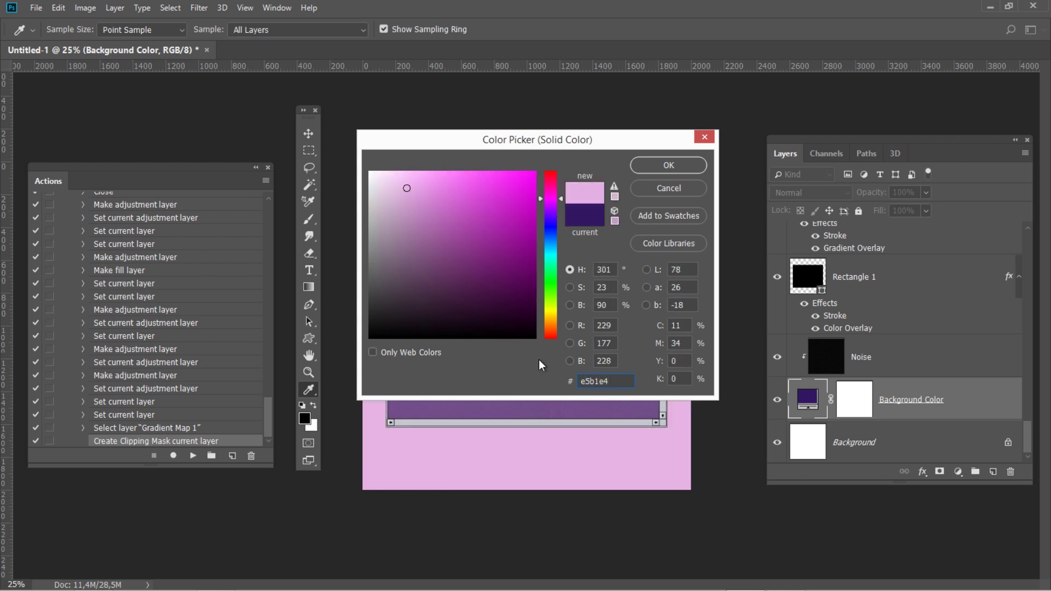
{"action": "left_click", "coordinate": [700, 165]}
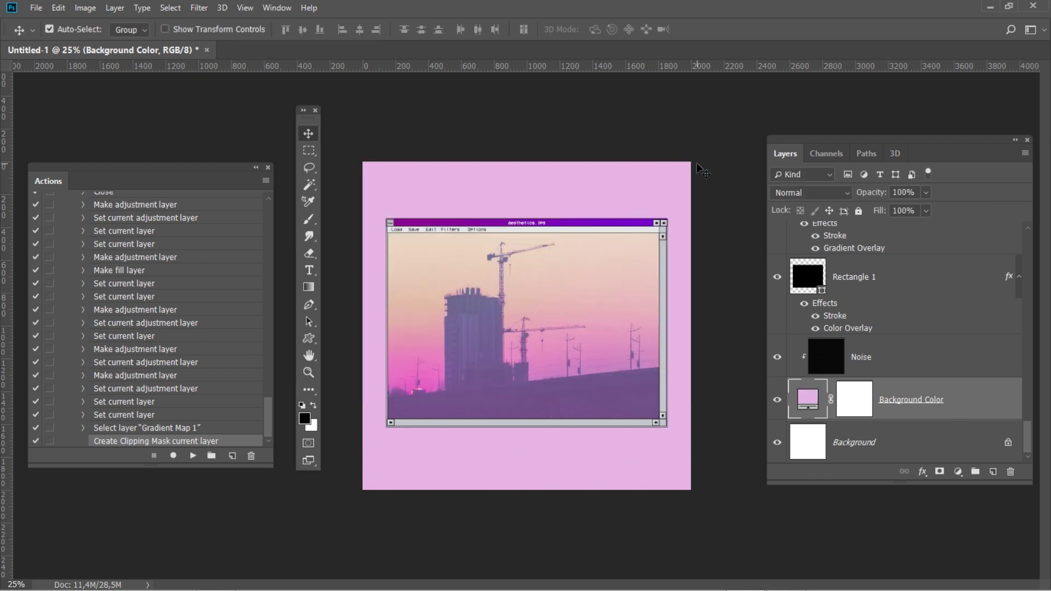
- Hide the Gradient Map 1 and Gradient Map 2 adjustment layers
{"action": "left_click_drag", "start_coordinate": [1028, 426], "coordinate": [1028, 387]}
{"action": "left_click", "coordinate": [776, 390]}
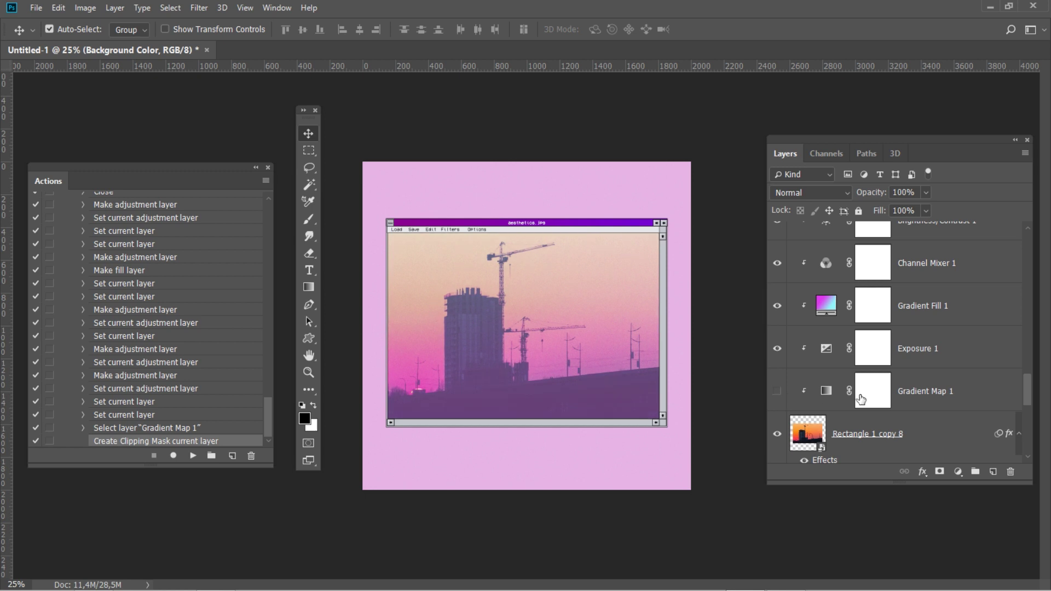
{"action": "left_click_drag", "start_coordinate": [1031, 397], "coordinate": [1031, 377]}
{"action": "left_click", "coordinate": [778, 323]}
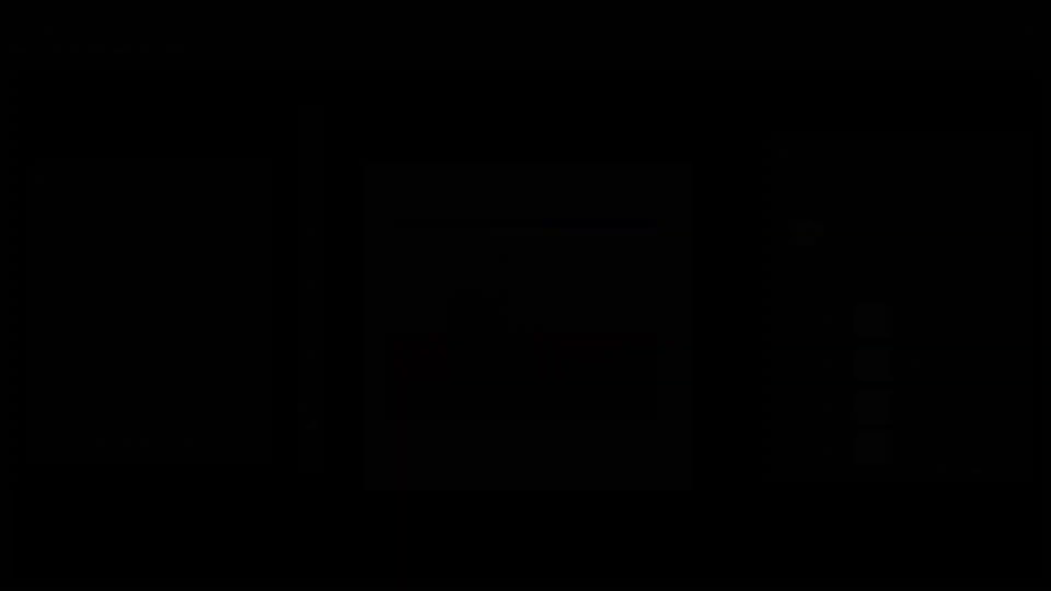